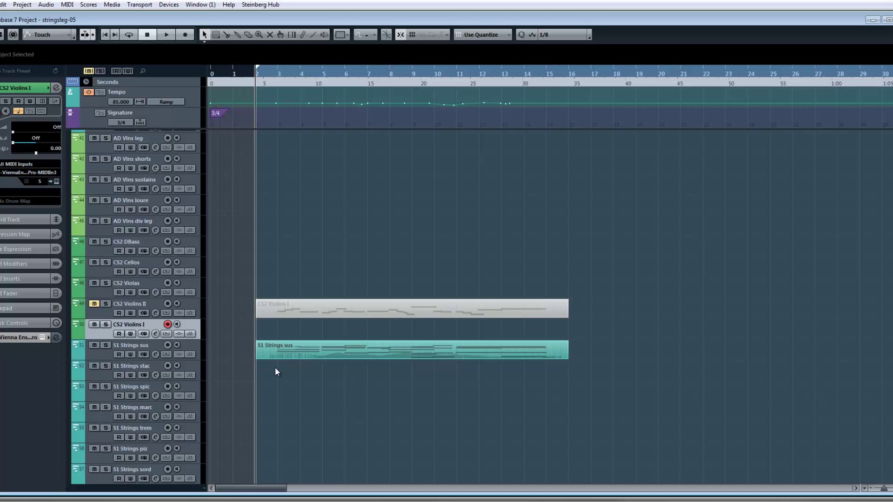
- Open the S1 Strings sus part in the Key Editor and play it back from bar 2 to past bar 15
click(315, 354)
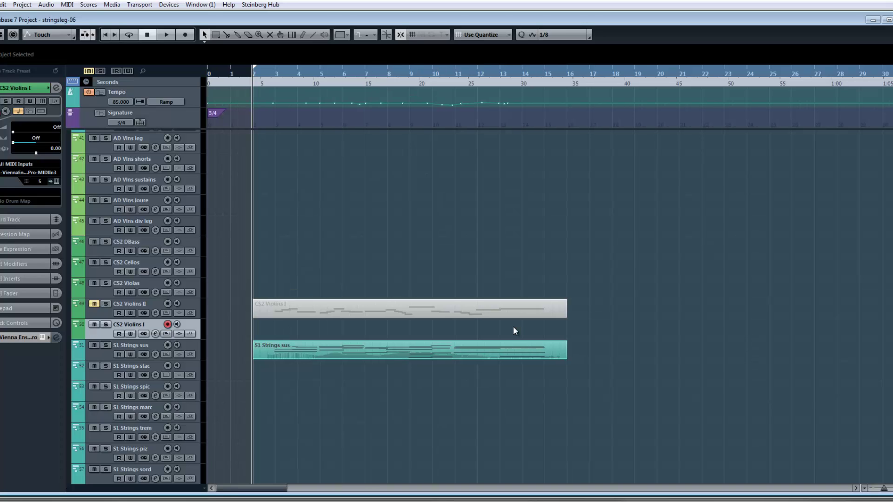
double_click(447, 350)
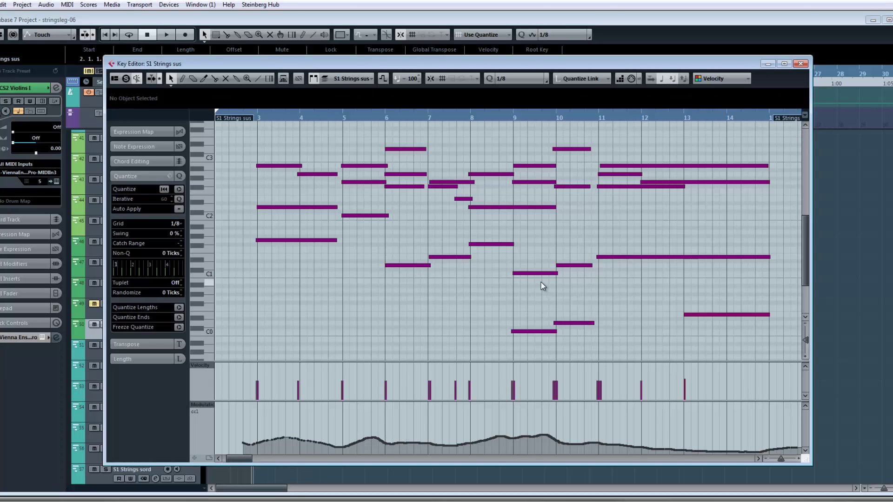
scroll(541, 282, left, 2)
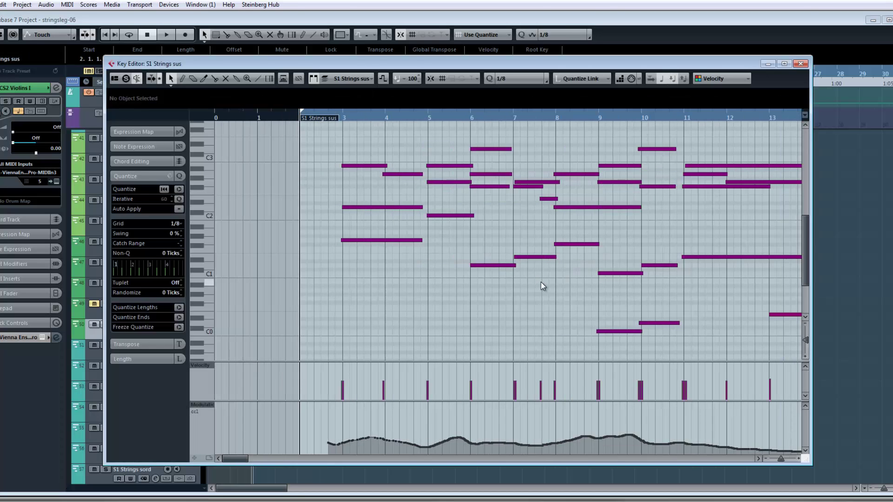
scroll(527, 269, right, 3)
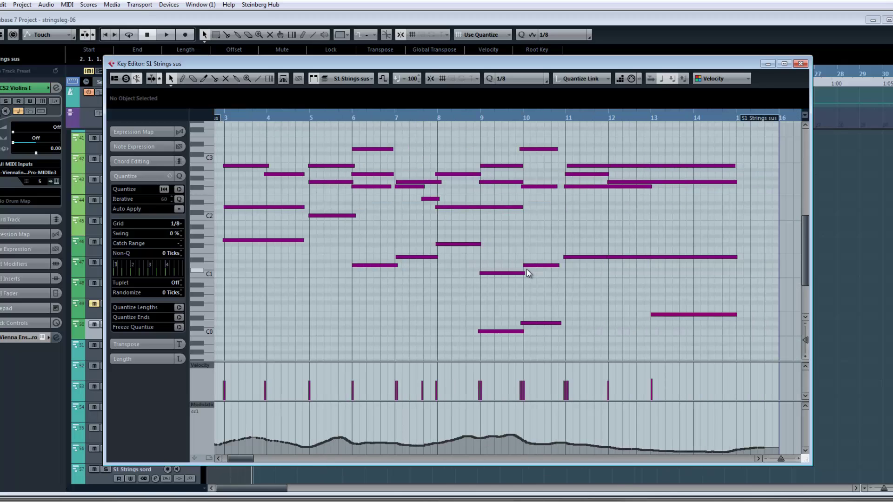
key(space)
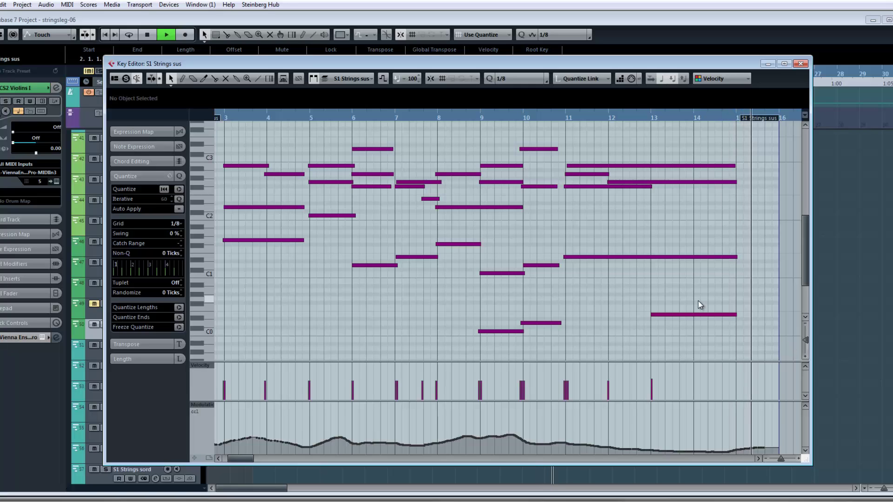
key(space)
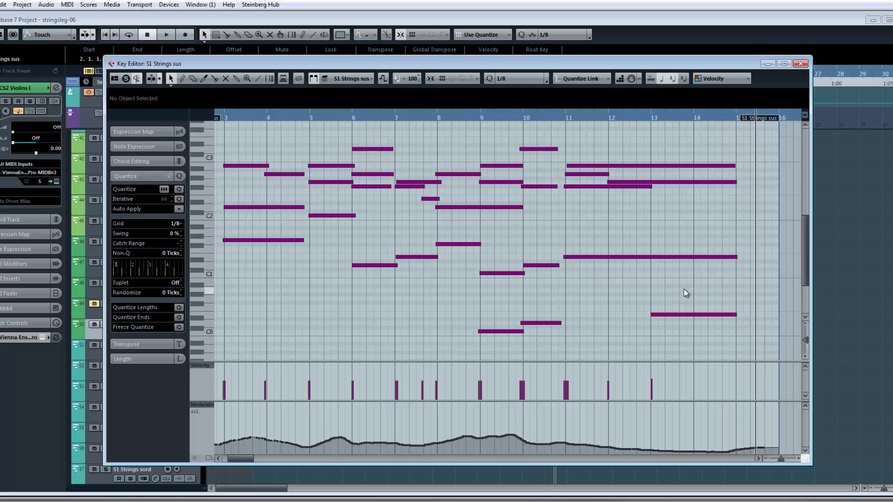
- Examine the note overlaps and timing in the S1 Strings sus part, selecting the first note of the upper voice
key(g)
key(h)
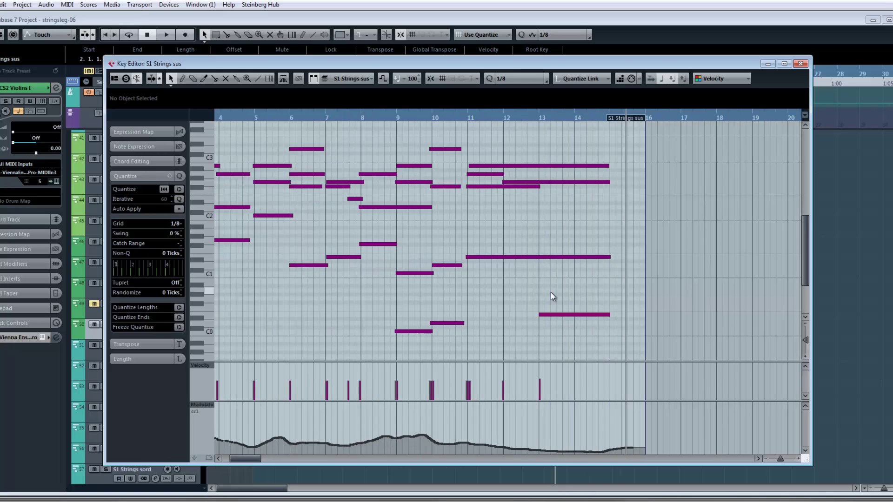
scroll(551, 292, left, 3)
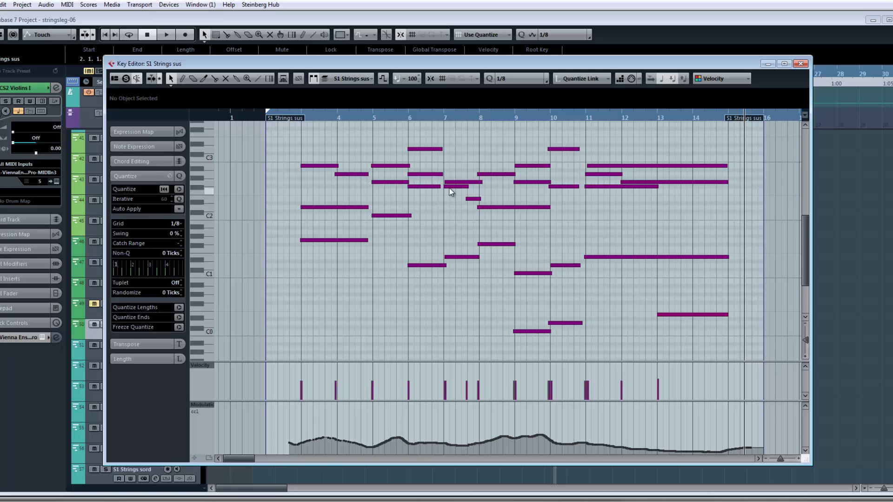
scroll(456, 185, up, 2)
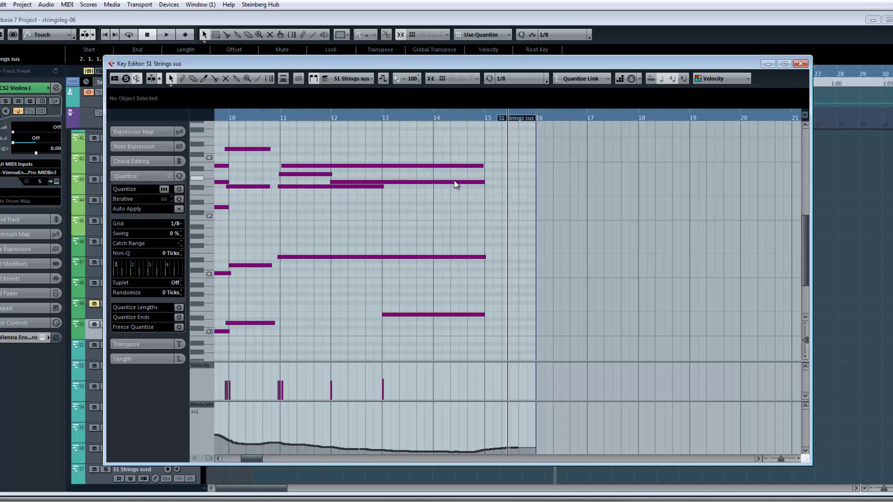
scroll(436, 219, left, 1)
scroll(434, 216, left, 10)
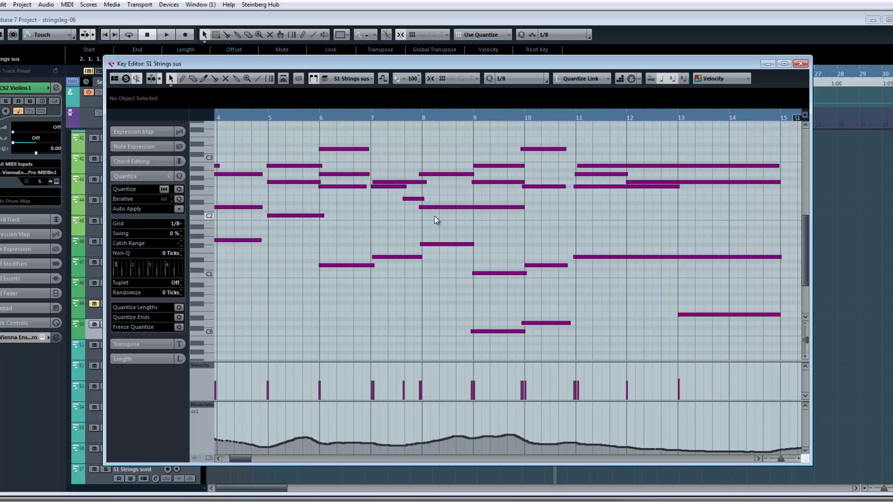
scroll(434, 216, up, 3)
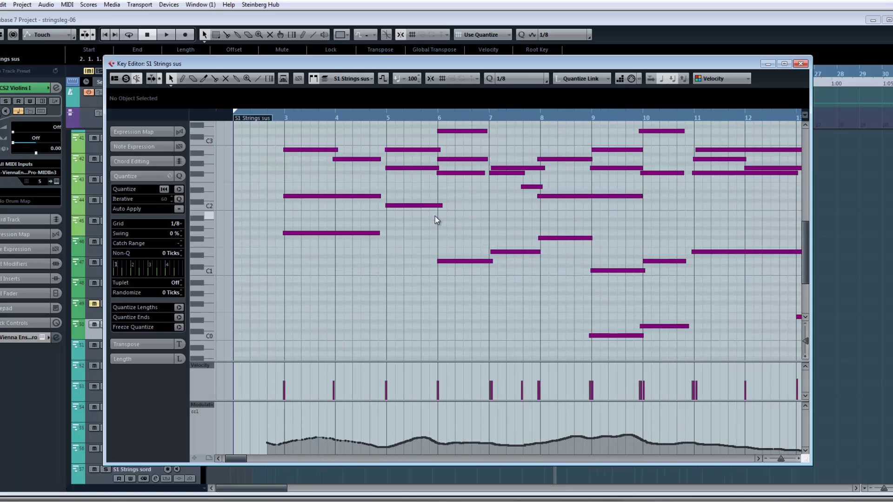
scroll(581, 239, up, 2)
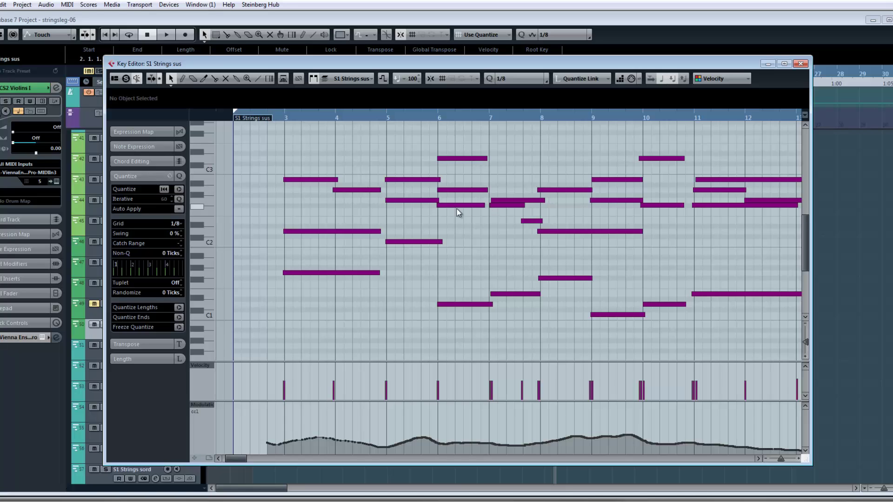
mouse_move(338, 181)
mouse_down()
mouse_move(349, 182)
mouse_move(339, 182)
mouse_up()
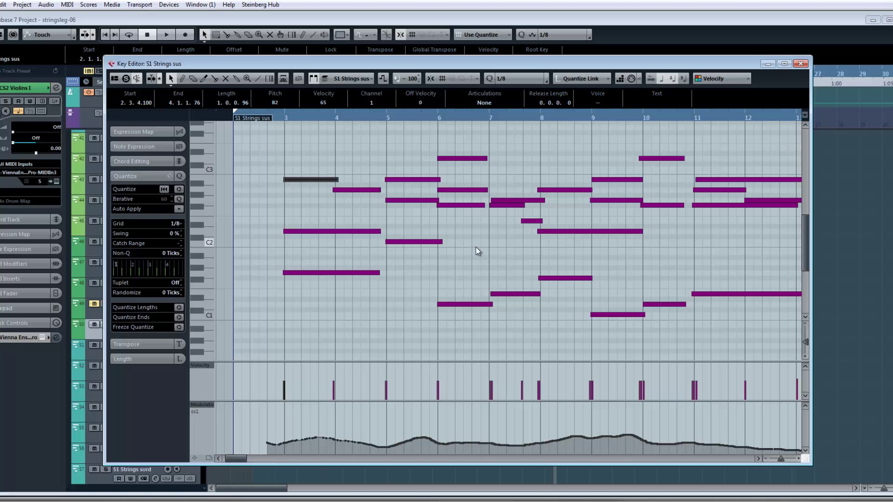
scroll(475, 251, right, 2)
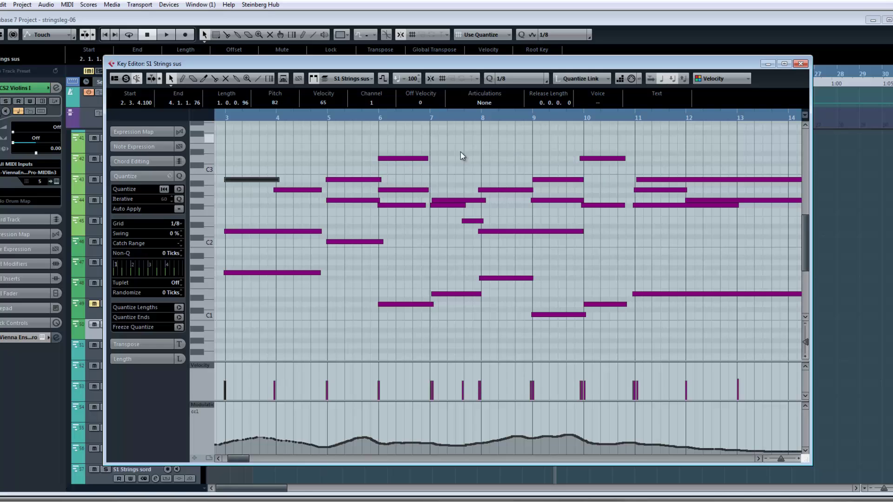
- Deselect the note, review the whole S1 Strings sus part including its modulation curve, and close the Key Editor
click(616, 261)
key(g)
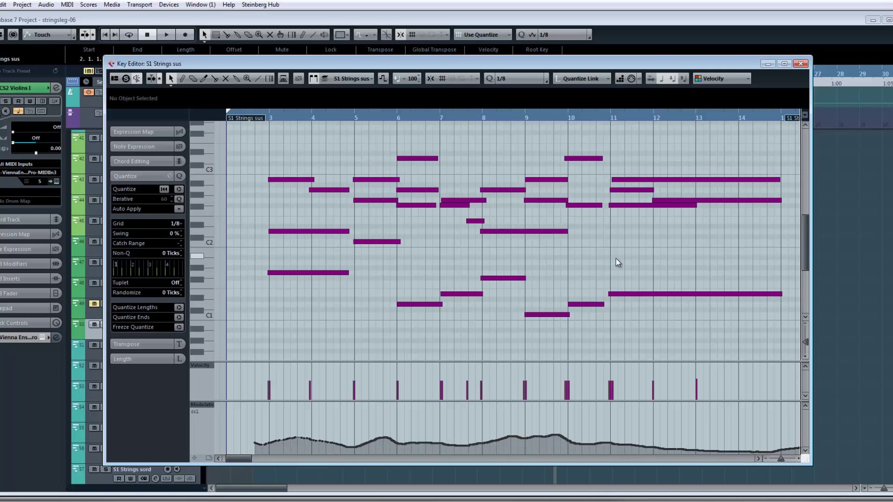
key(h)
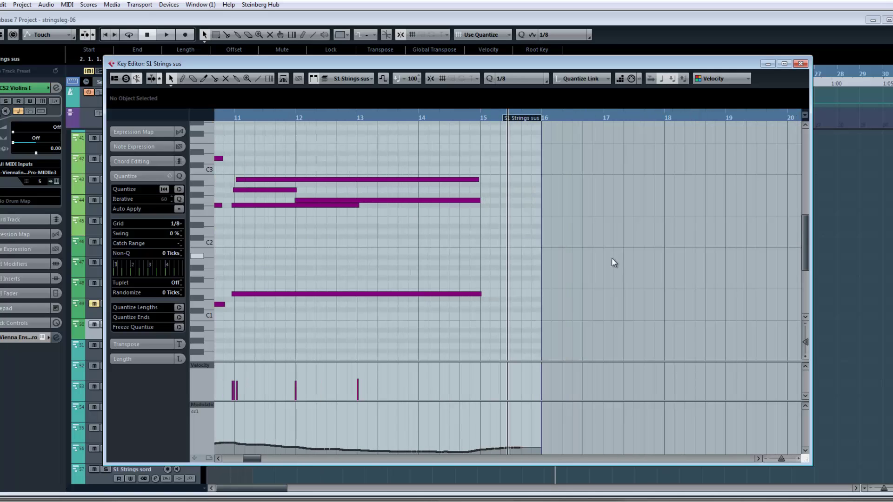
scroll(389, 249, left, 10)
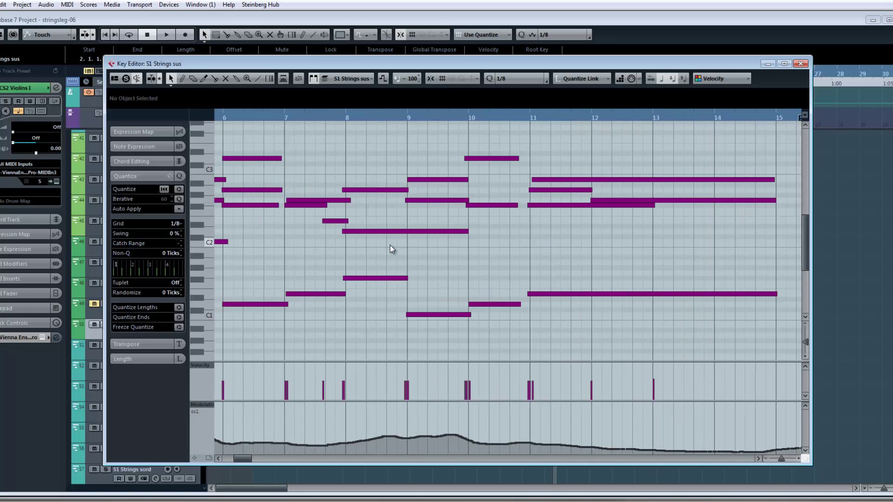
scroll(389, 249, left, 8)
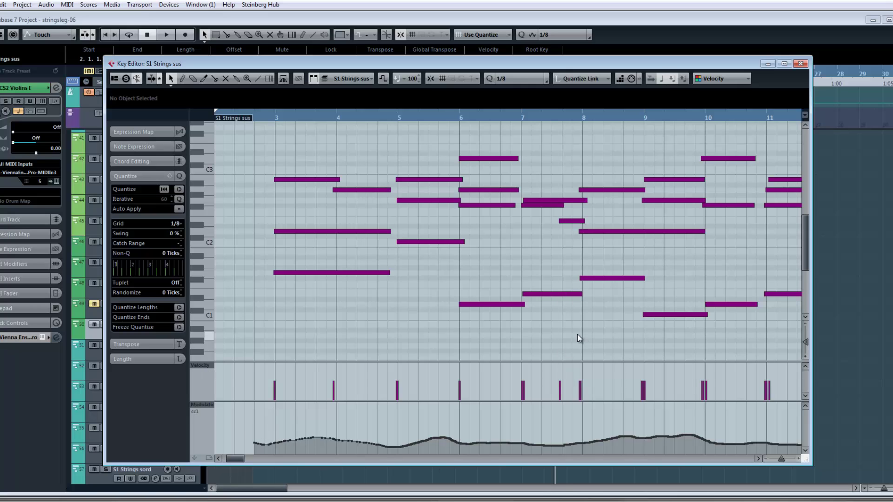
key(g)
key(g)
key(g)
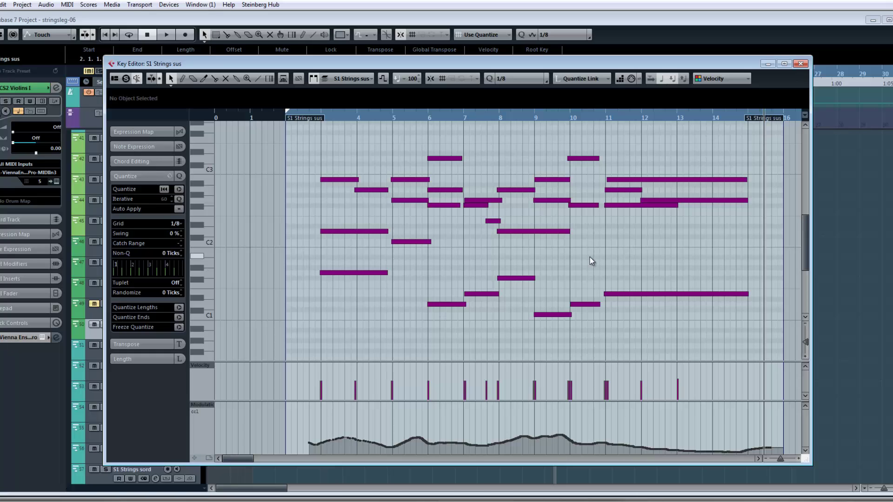
key(Return)
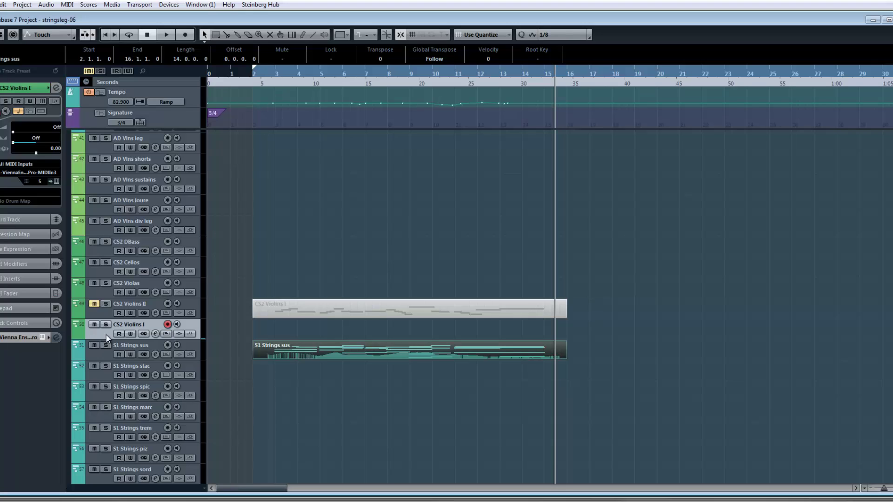
- Open the Tempo Track Editor, play the piece from bar 2 against the tempo curve, and close the editor
key(space)
key(space)
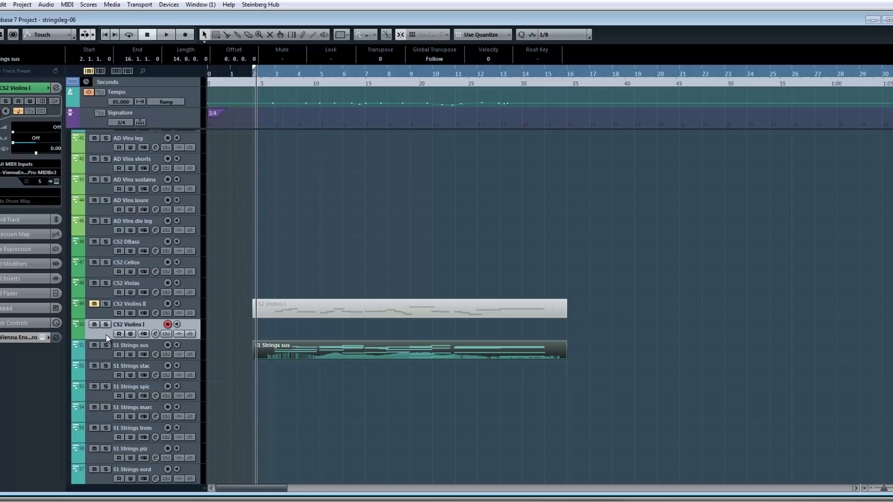
click(440, 257)
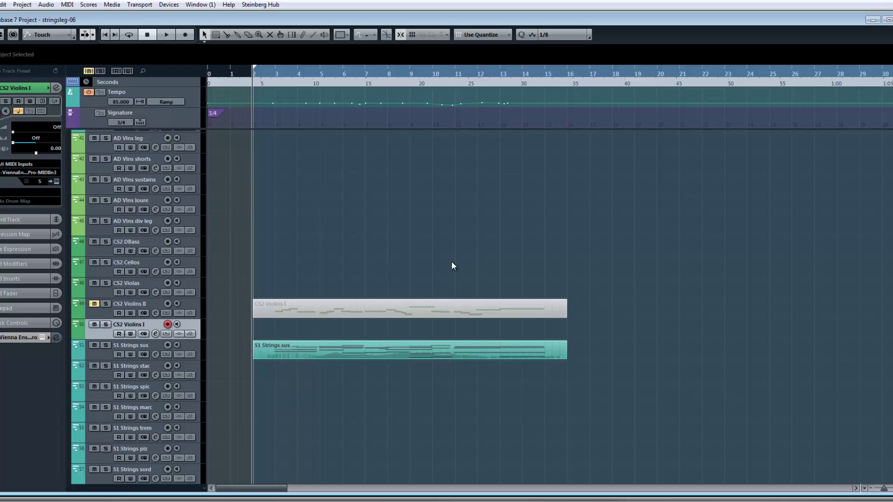
key(ctrl+t)
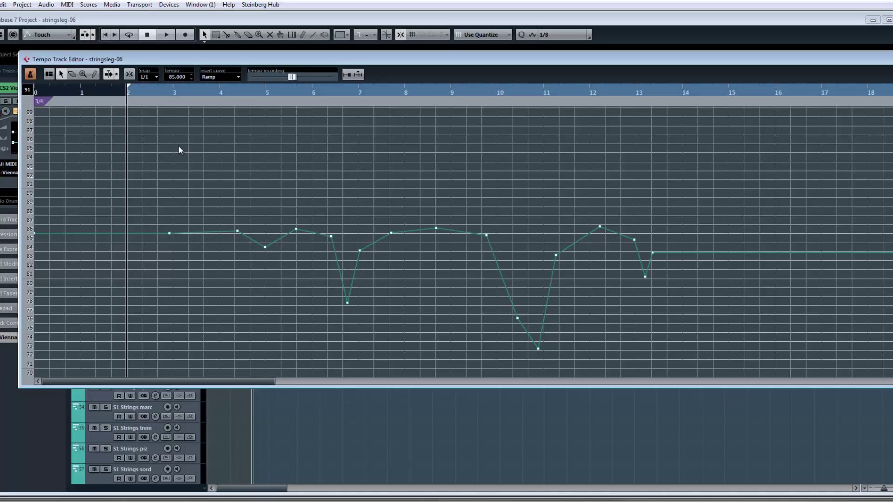
key(space)
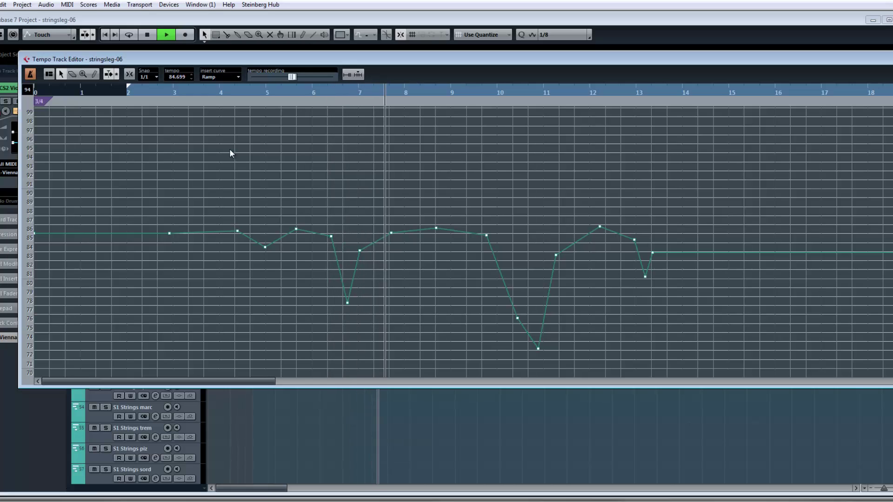
key(space)
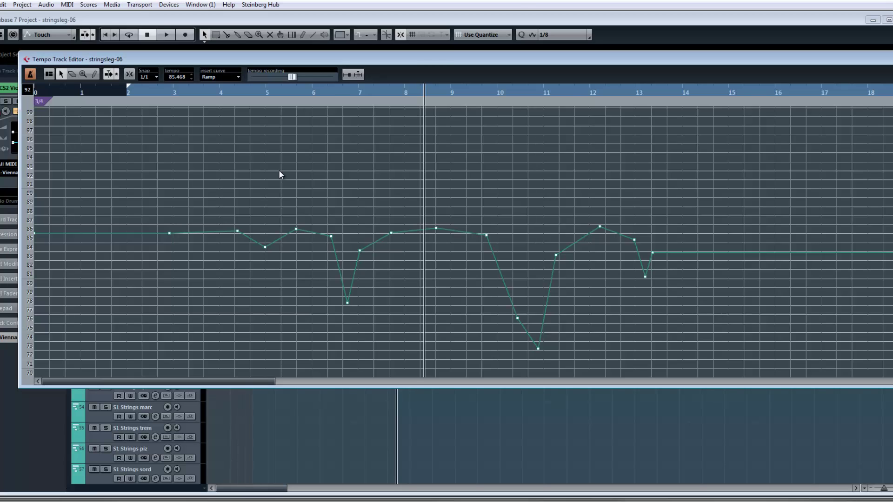
key(ctrl+t)
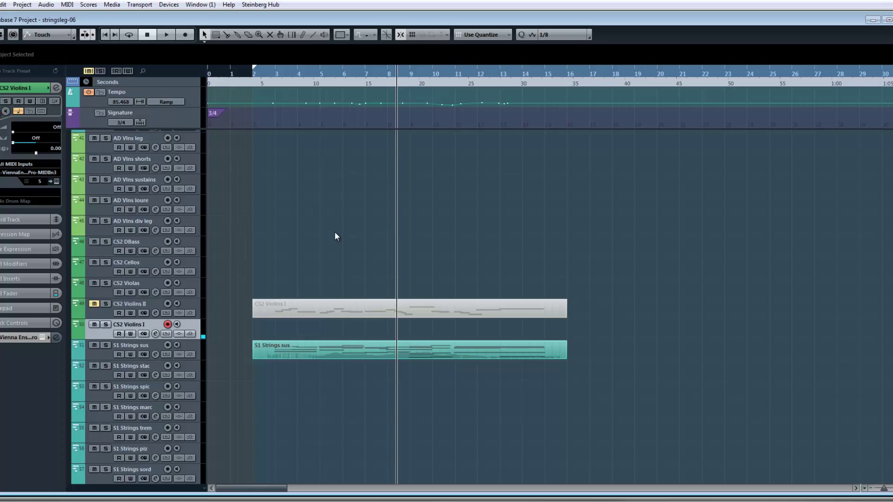
- Record a melody on the CS2 Violins I track from bar 2 to nearly bar 16
key(space)
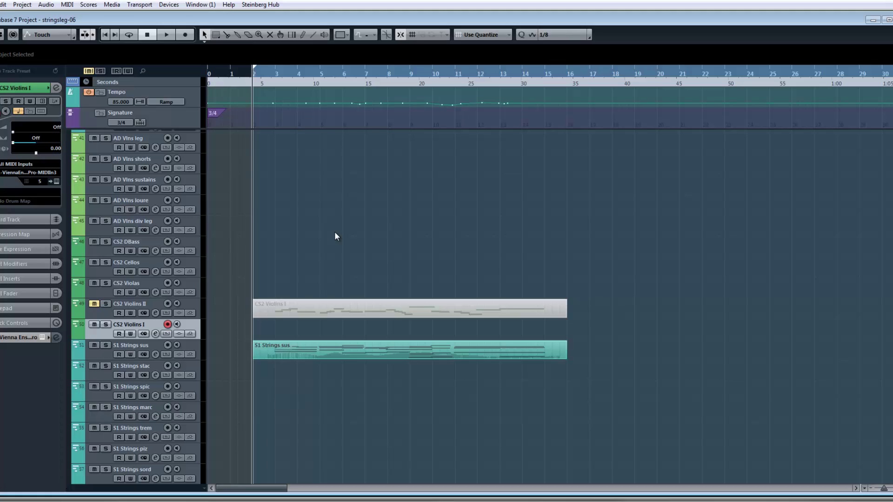
key(space)
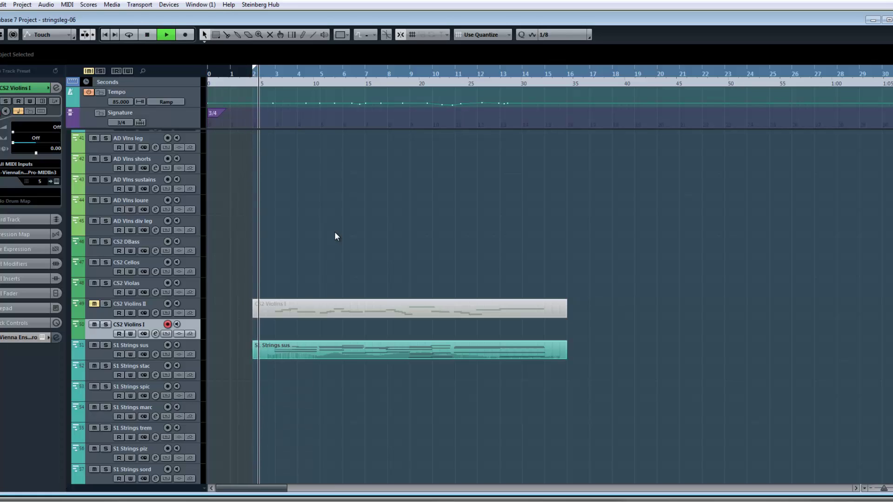
key(space)
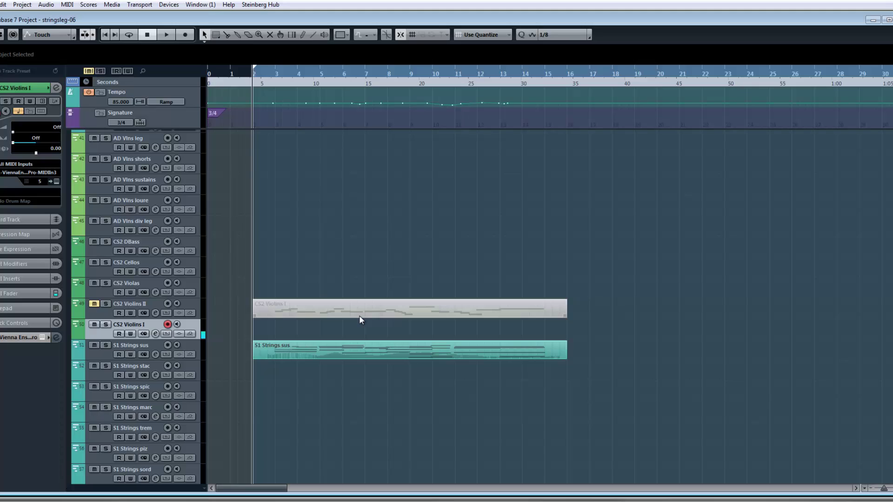
key(KP_Multiply)
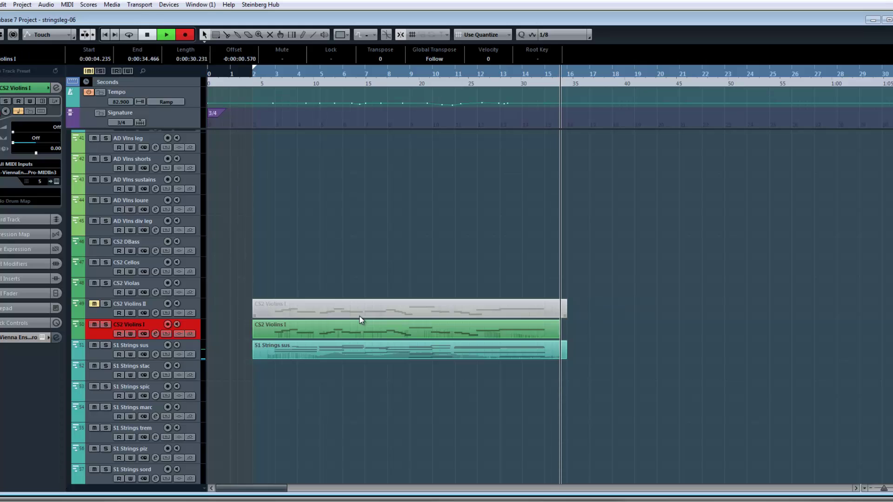
key(space)
click(340, 370)
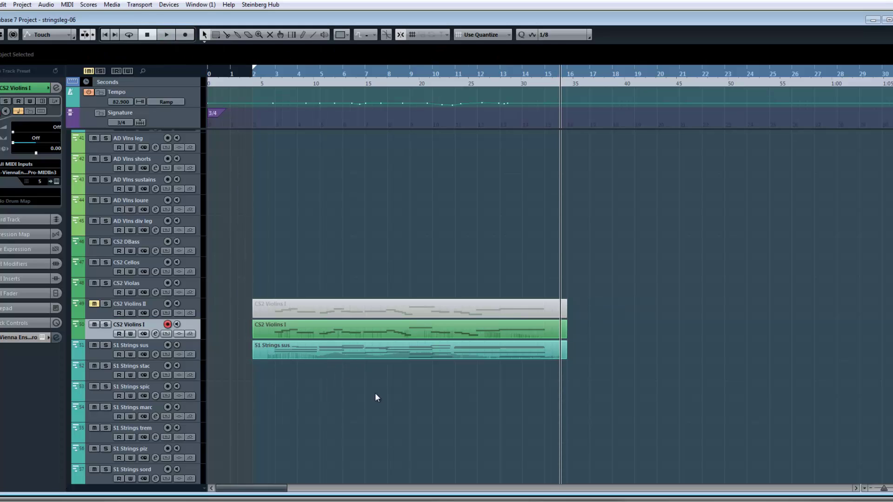
- Open the recorded CS2 Violins I part together with S1 Strings sus in the Key Editor and review their notes
drag(376, 397, 386, 333)
double_click(458, 331)
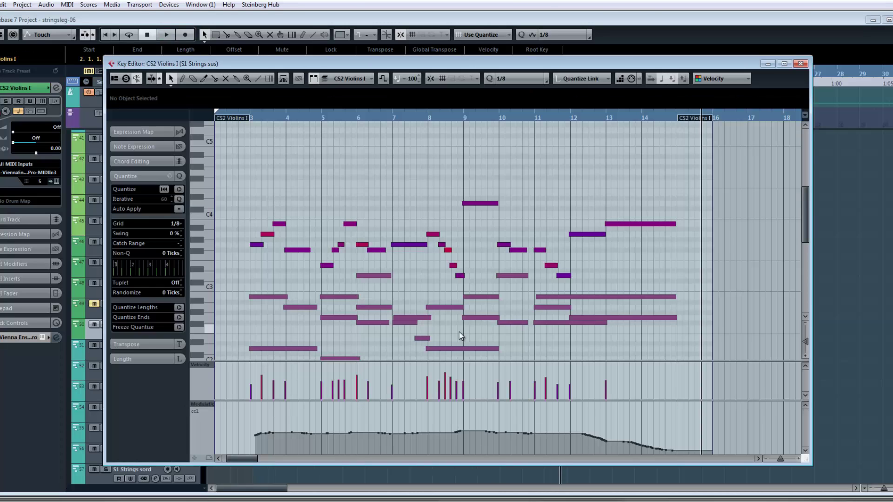
scroll(457, 210, down, 3)
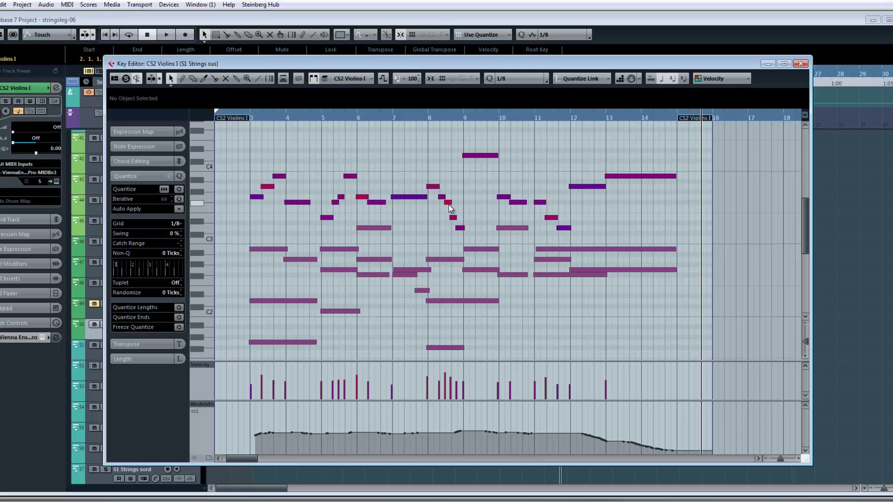
scroll(419, 169, left, 3)
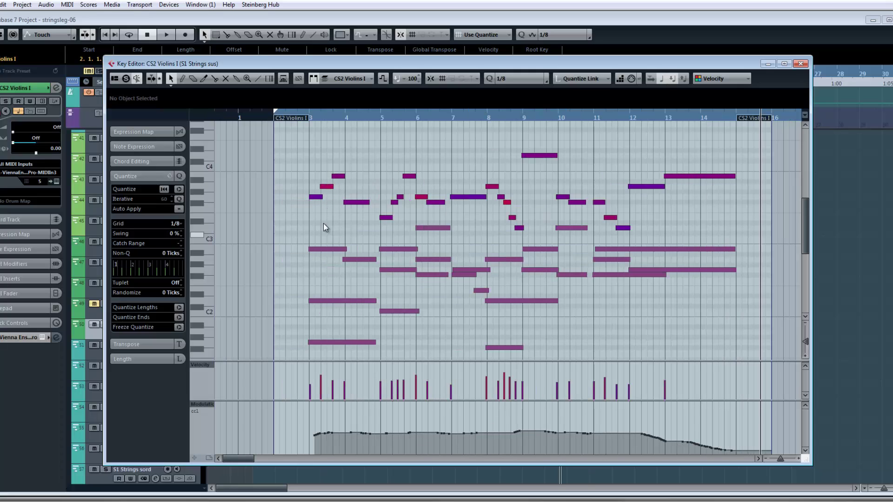
- Add a modulation value just before the first violin note near bar 3 and play back from that position
click(306, 438)
drag(317, 119, 304, 119)
key(space)
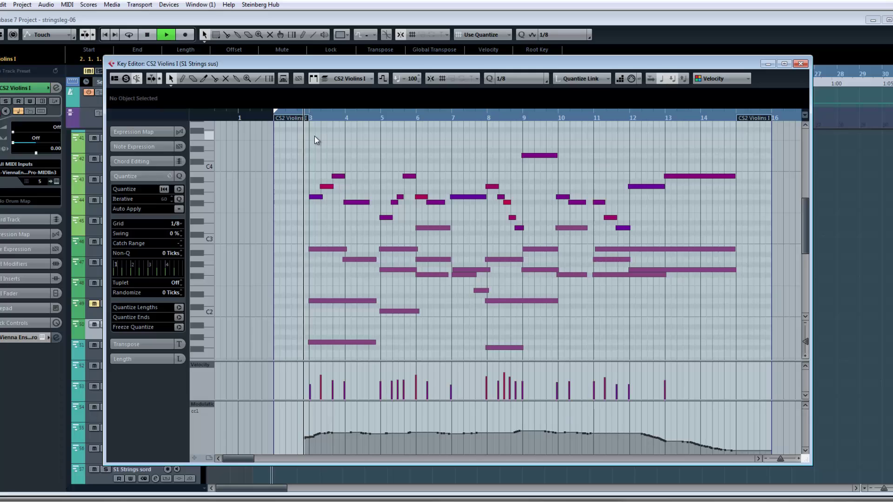
- Play the violin melody with the sustained strings from just before bar 3 into bar 6 and close the Key Editor
key(space)
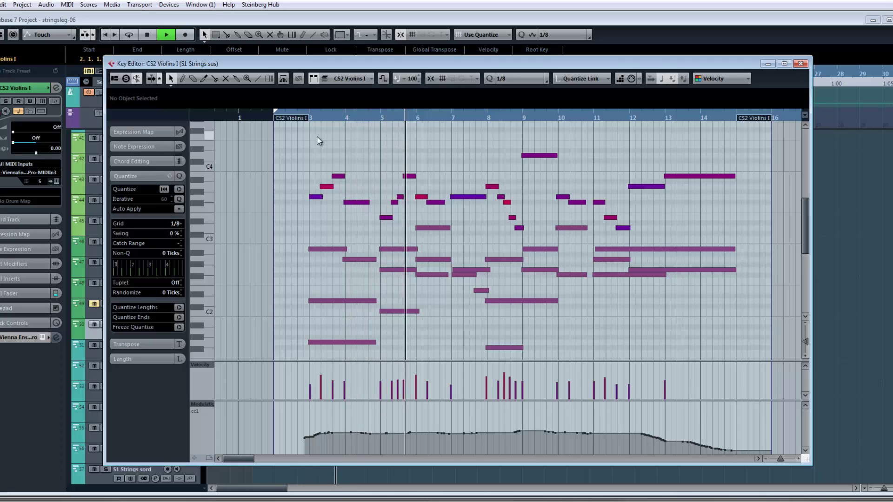
key(space)
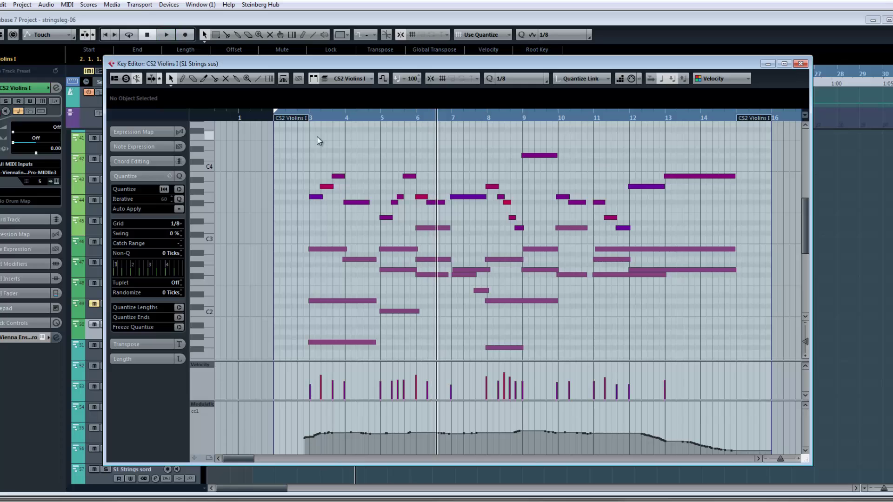
key(Escape)
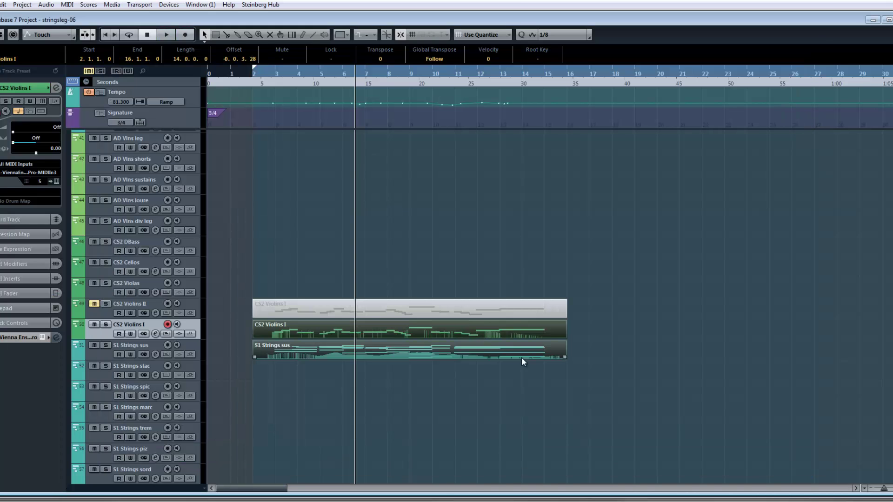
- Open only the CS2 Violins I part in the Key Editor and delete all of its modulation data
click(519, 327)
double_click(519, 327)
drag(228, 384, 705, 476)
key(Delete)
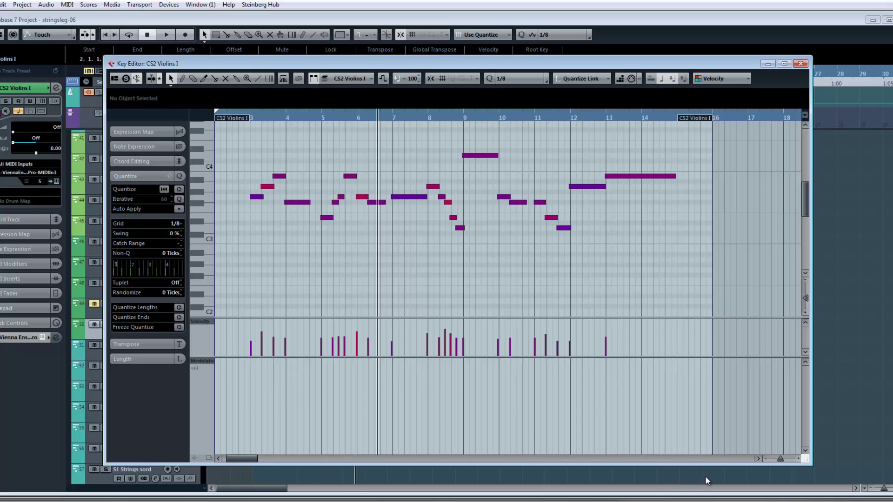
key(KP_Multiply)
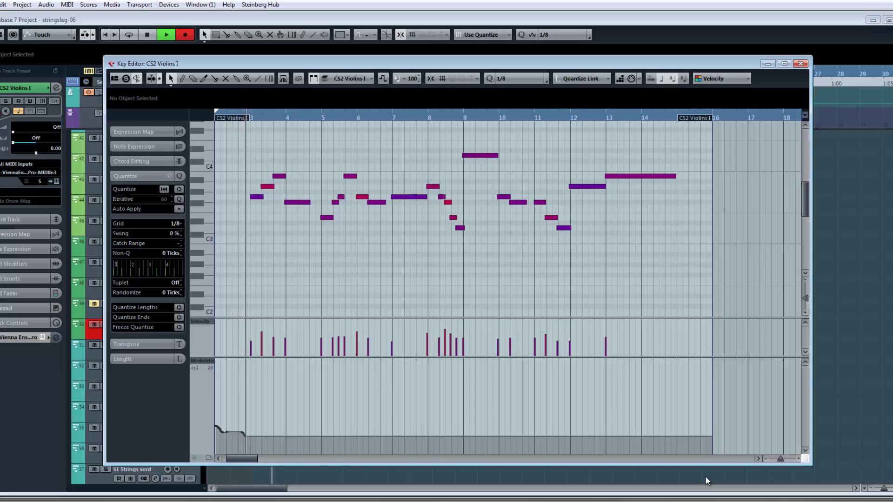
key(space)
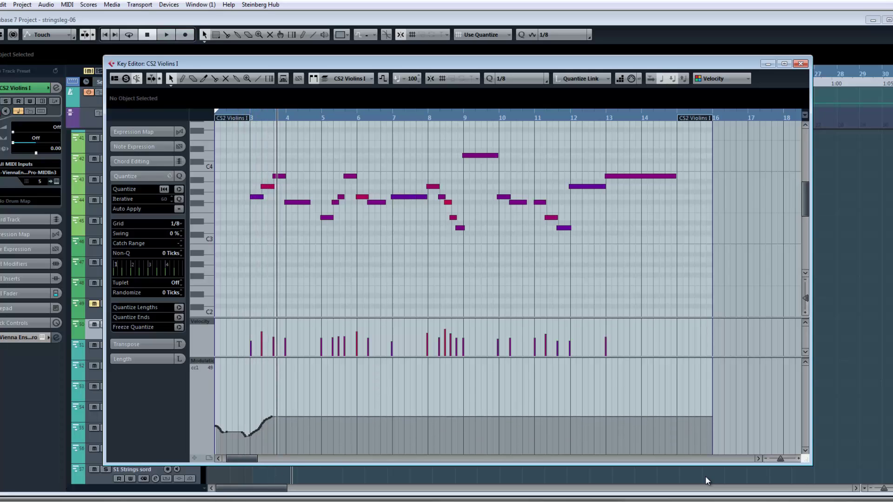
key(ctrl+z)
- Record a new swelling modulation curve under the CS2 Violins I melody from bar 2 to about bar 15
key(KP_Multiply)
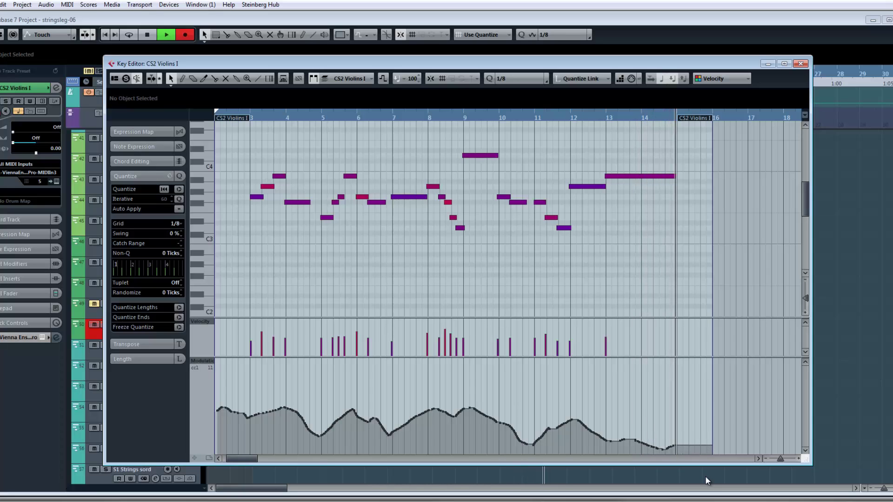
key(space)
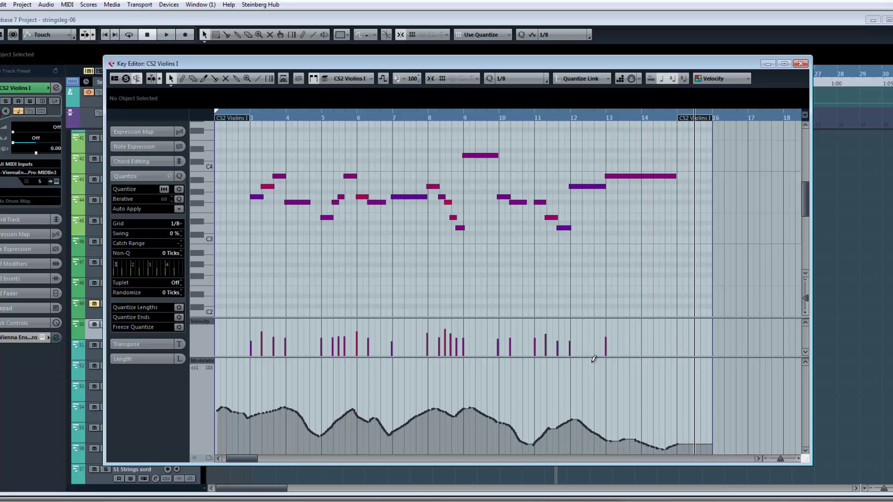
- Play from bar 10 and redraw the CS2 Violins I modulation curve with a lower peak near bar 12, smoothed toward bar 14
click(498, 119)
key(space)
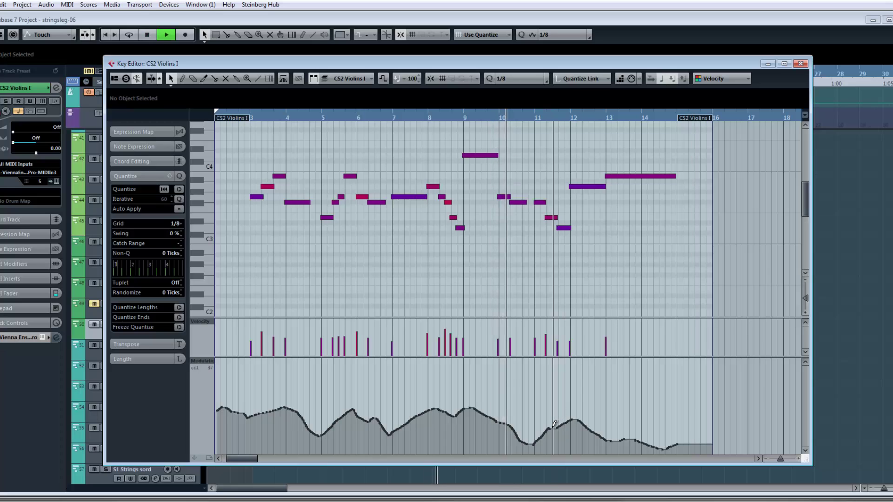
drag(550, 427, 591, 434)
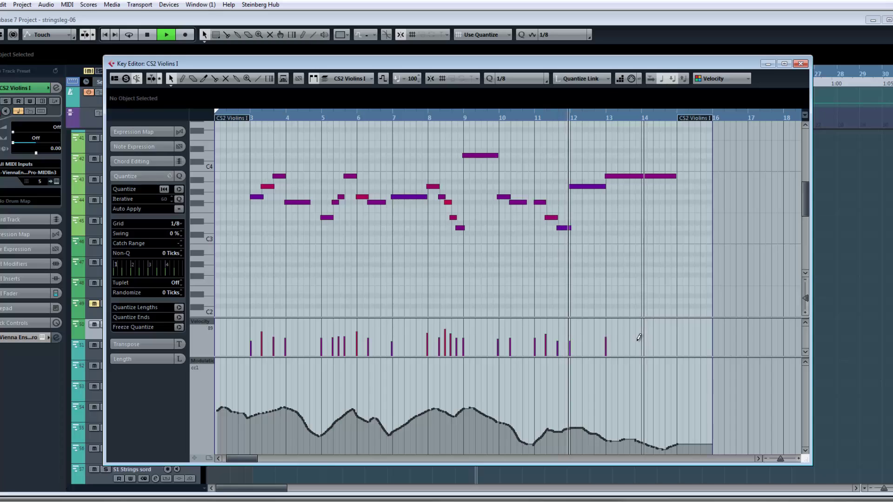
key(space)
mouse_move(565, 427)
mouse_down()
mouse_move(587, 441)
mouse_move(641, 439)
mouse_up()
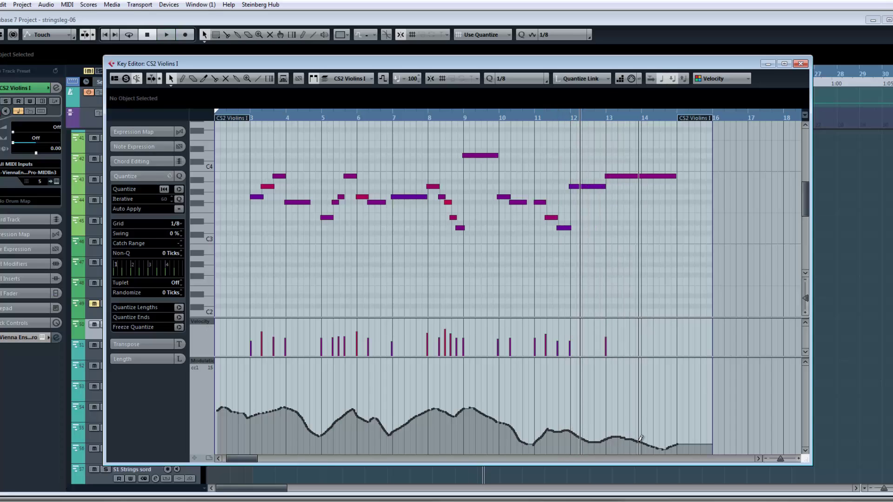
- Play the reshaped CS2 Violins I phrase through its ending and close the Key Editor
key(space)
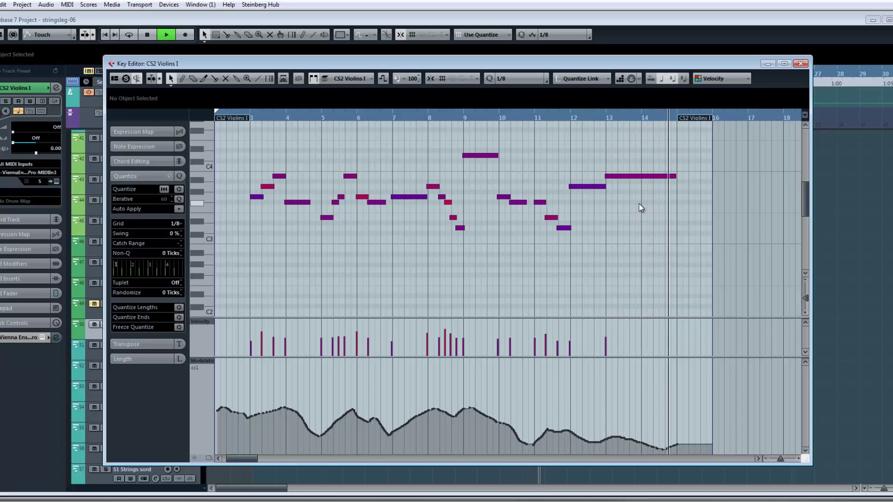
key(space)
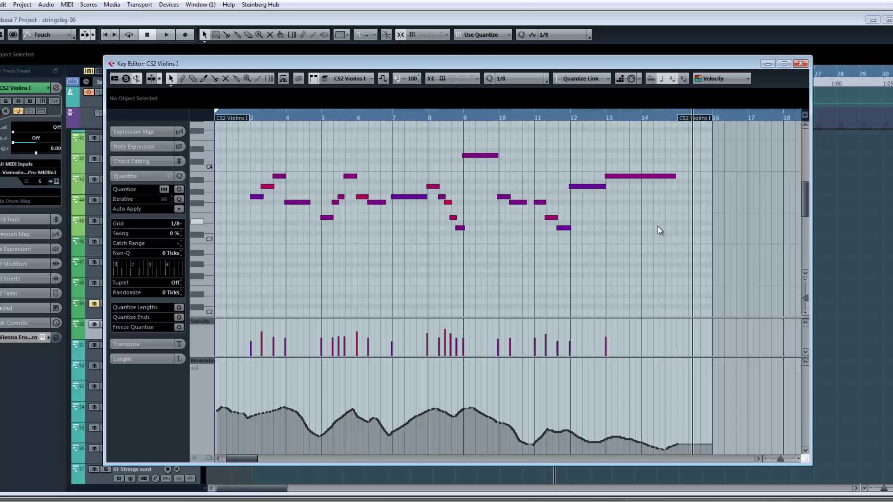
key(Escape)
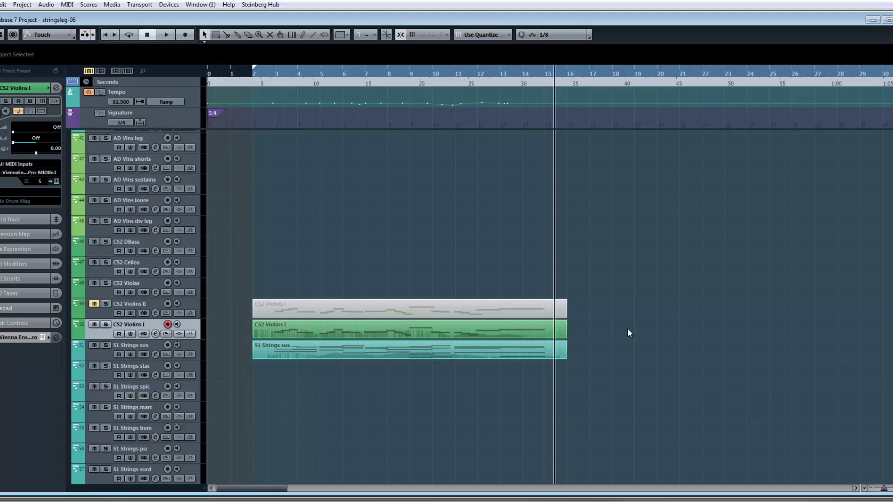
- Look through the track list for the other string library tracks, from the VSL DimS violins down to the AD Vlns tracks
scroll(633, 329, up, 3)
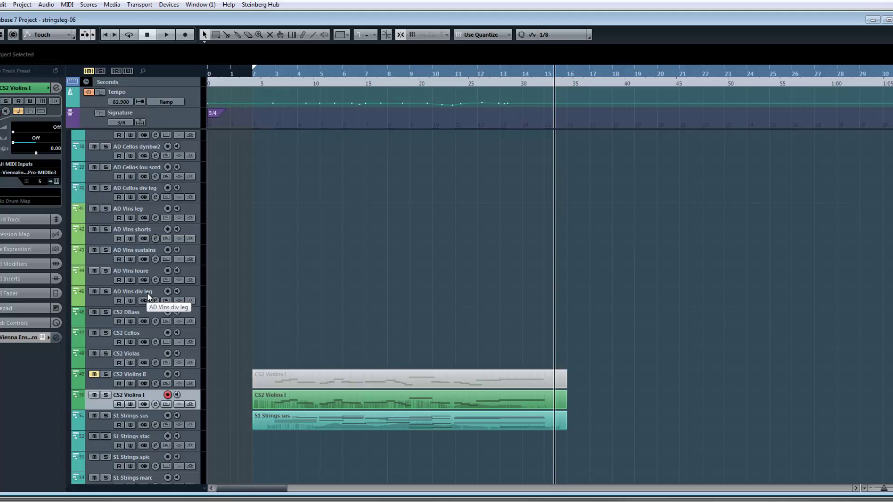
scroll(278, 281, up, 6)
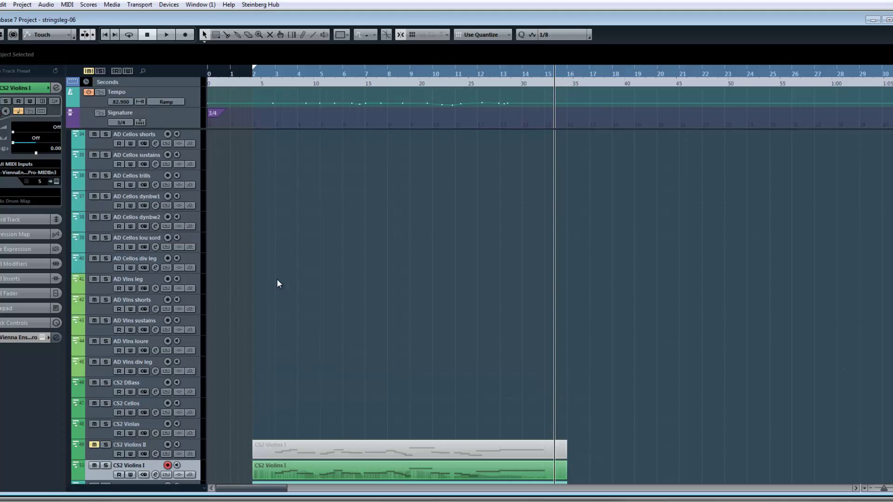
scroll(278, 283, up, 10)
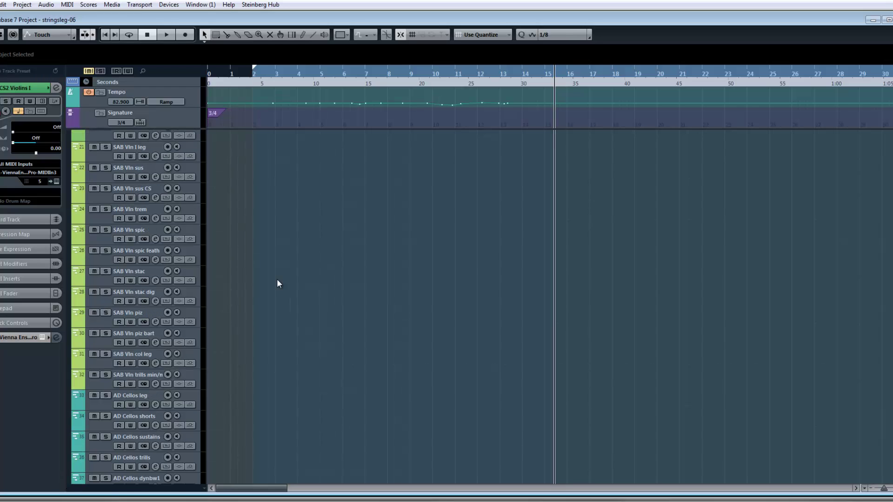
scroll(228, 235, up, 4)
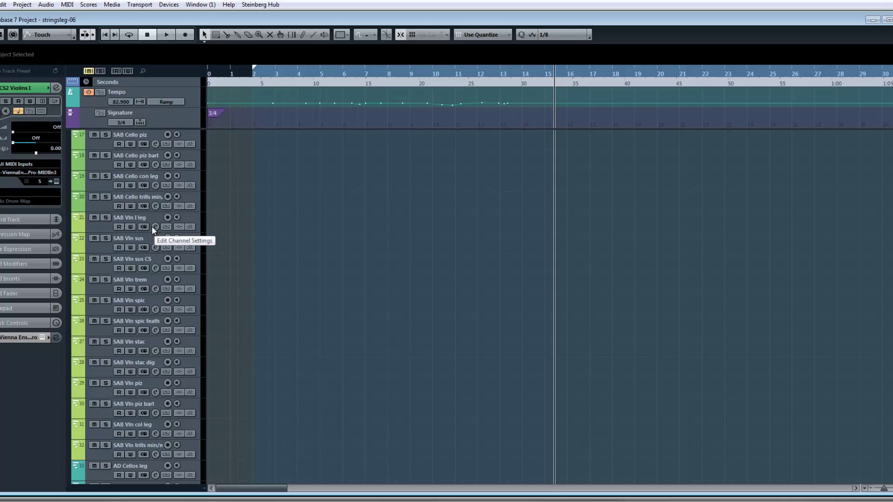
scroll(302, 227, up, 3)
scroll(303, 228, up, 10)
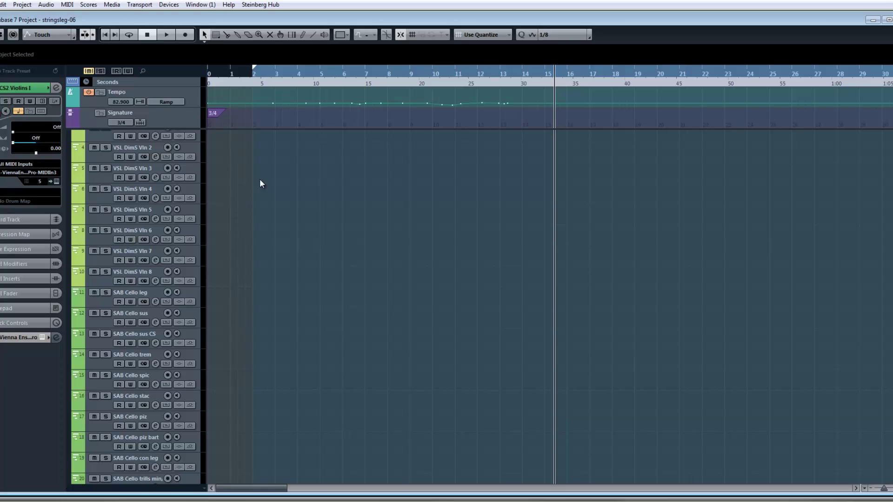
scroll(345, 206, down, 20)
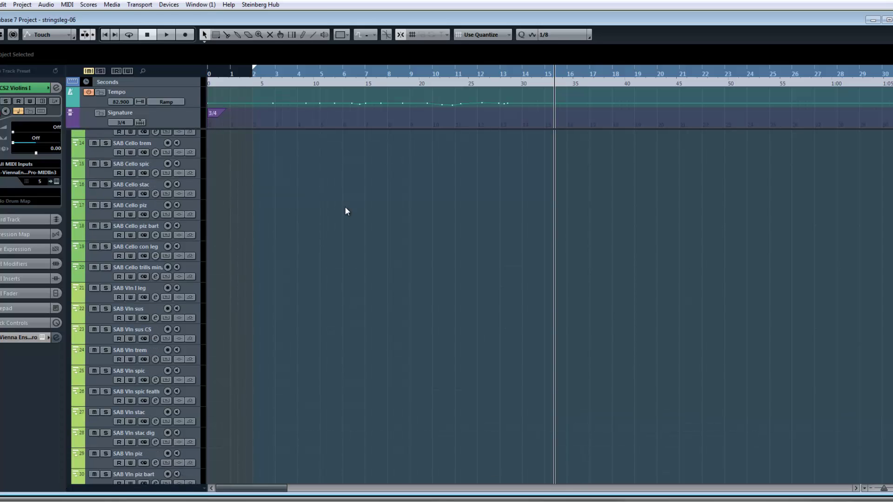
scroll(328, 272, up, 7)
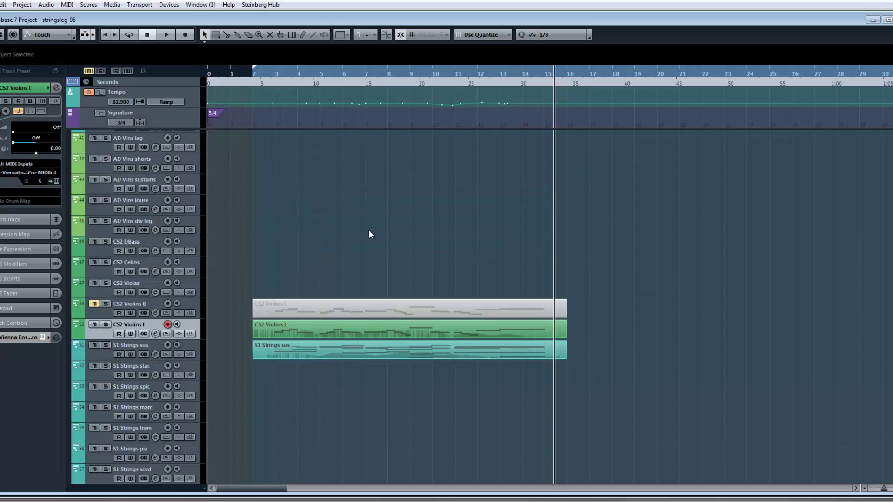
scroll(369, 231, up, 3)
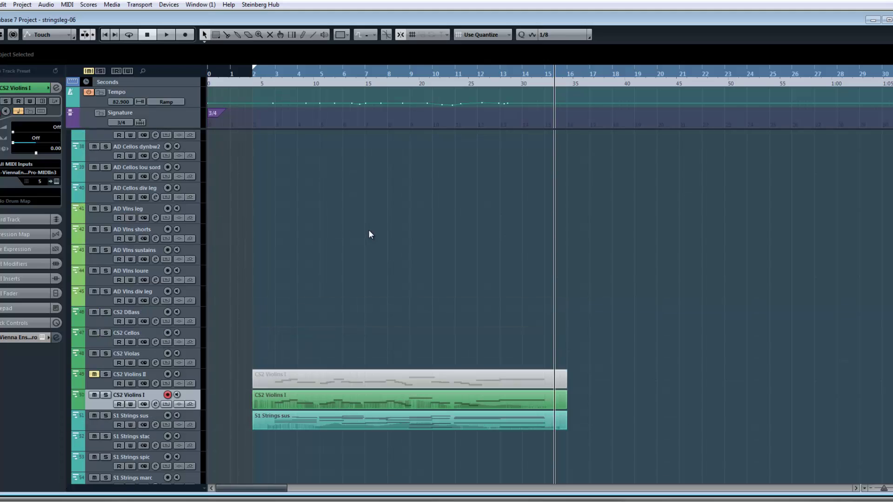
- Mute CS2 Violins I and record the melody on the AD Vlns leg track from bar 2 to past bar 15
click(102, 218)
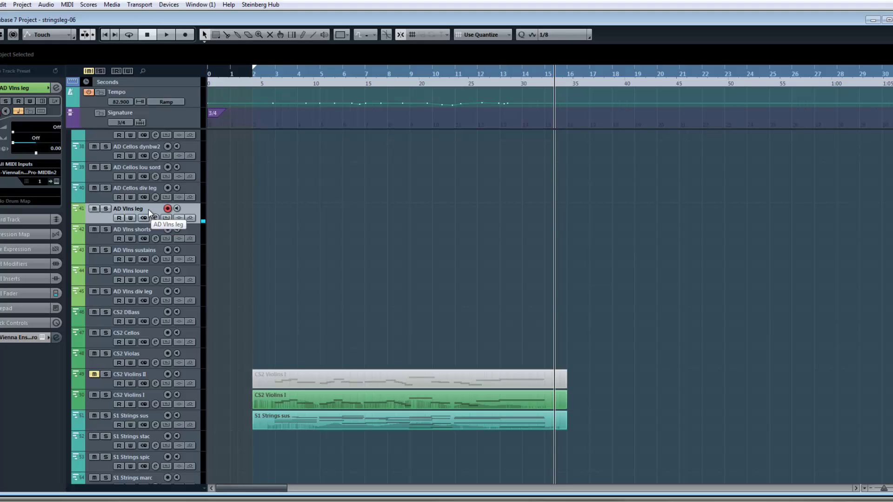
key(space)
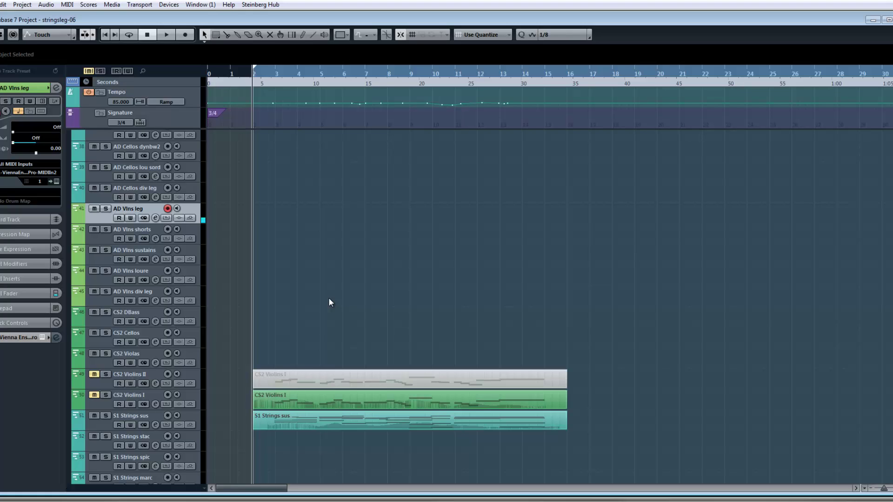
key(KP_Multiply)
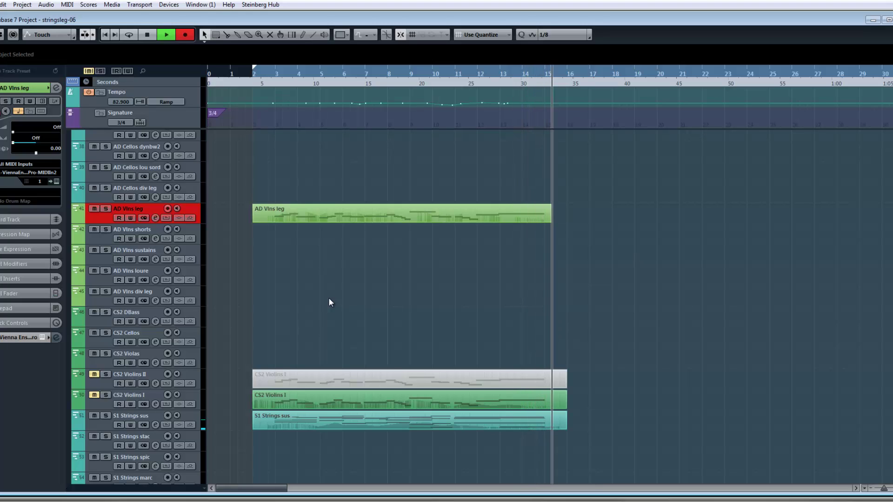
key(space)
click(411, 291)
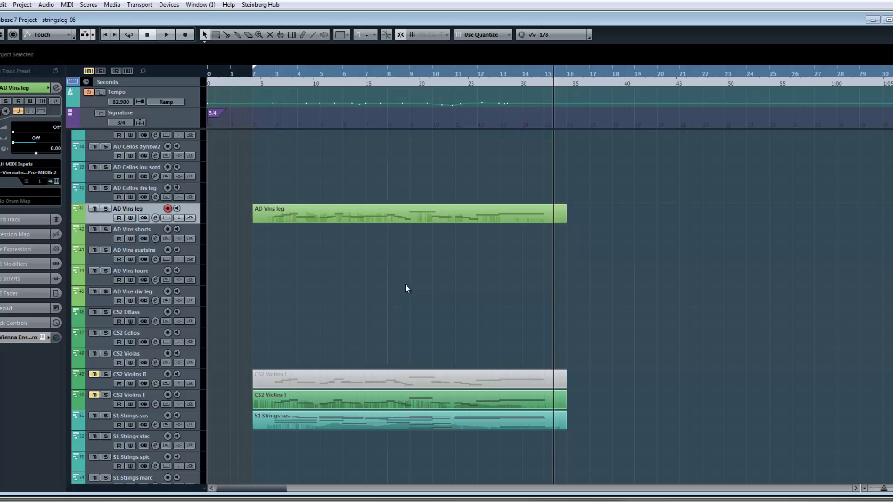
- Open the AD Vlns leg part in the Key Editor and record a modulation curve from bar 2 to about bar 15
double_click(347, 215)
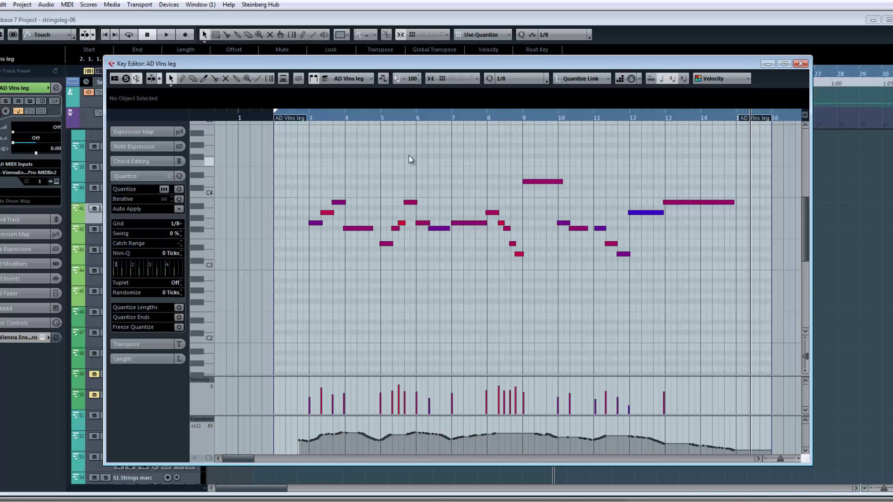
drag(309, 119, 306, 119)
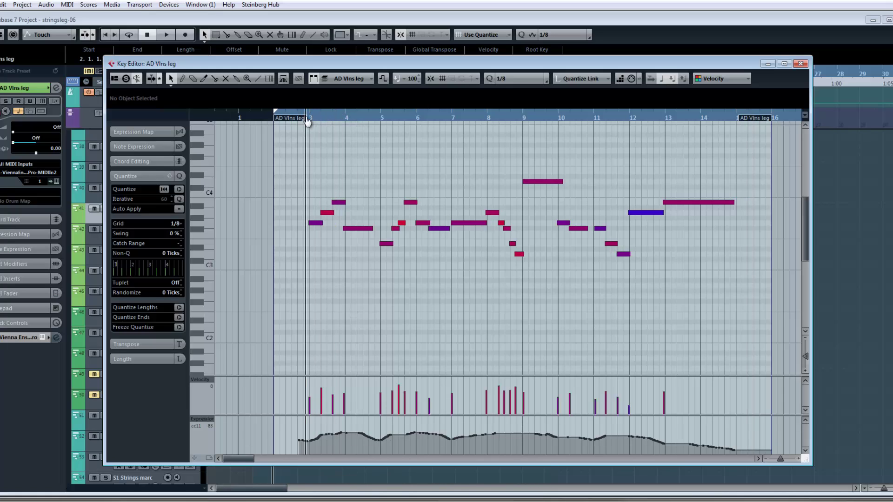
key(KP_1)
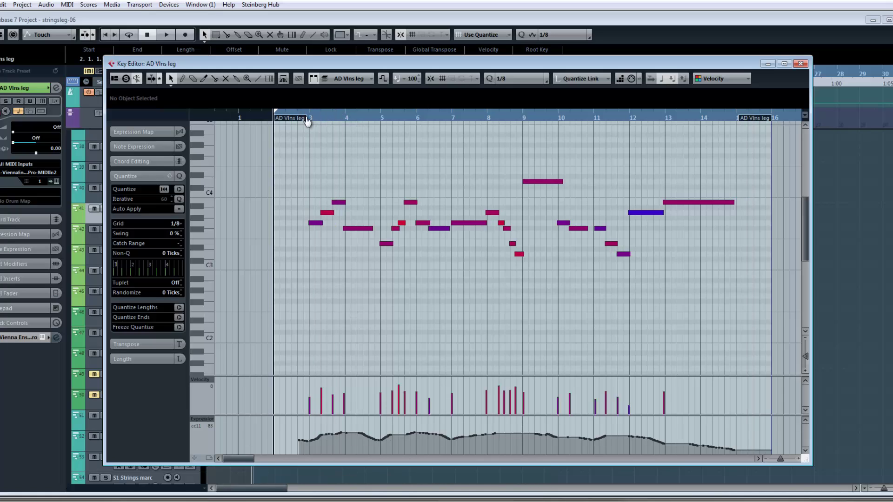
key(KP_Multiply)
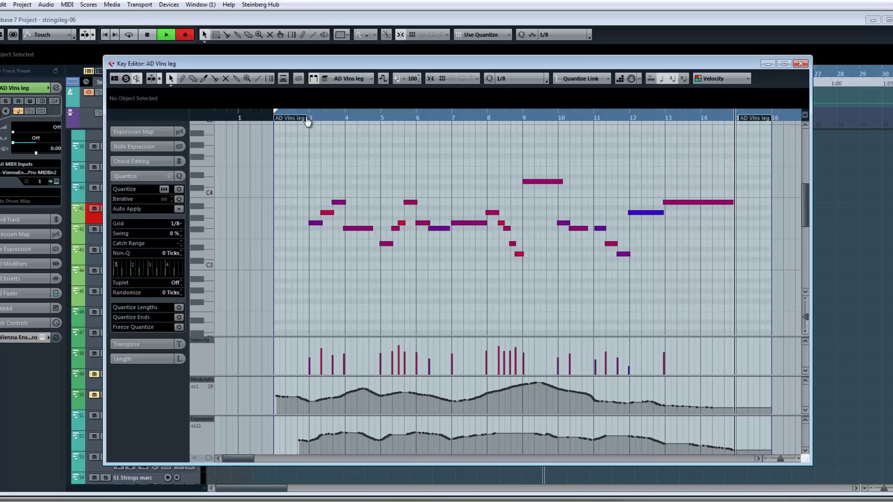
key(space)
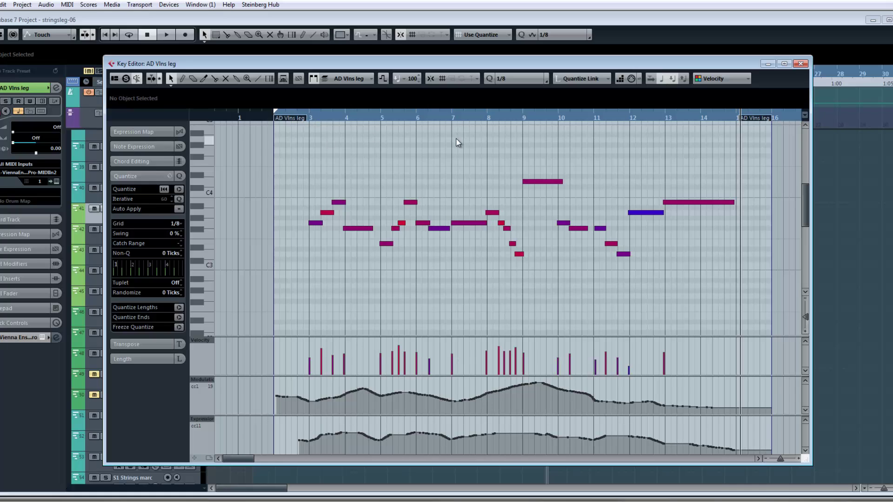
- Enlarge the AD Vlns leg expression lane, redraw a deeper expression dip just before bar 5, and play back from bar 3
click(310, 118)
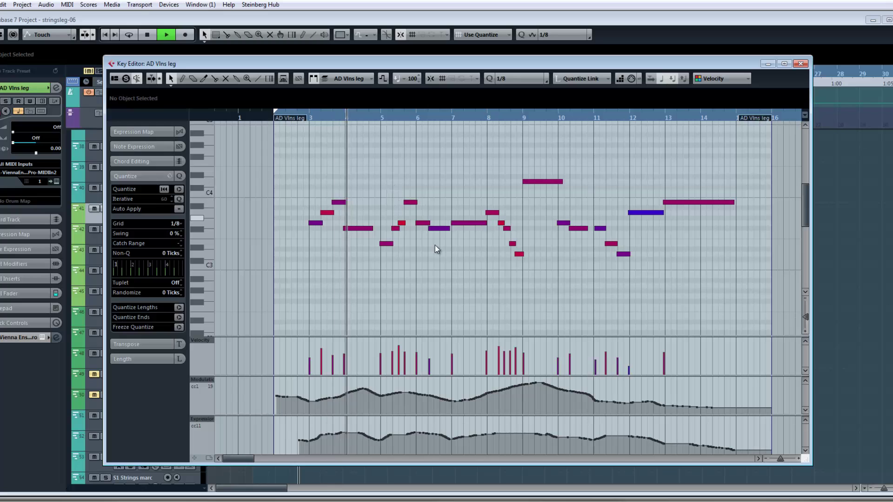
key(space)
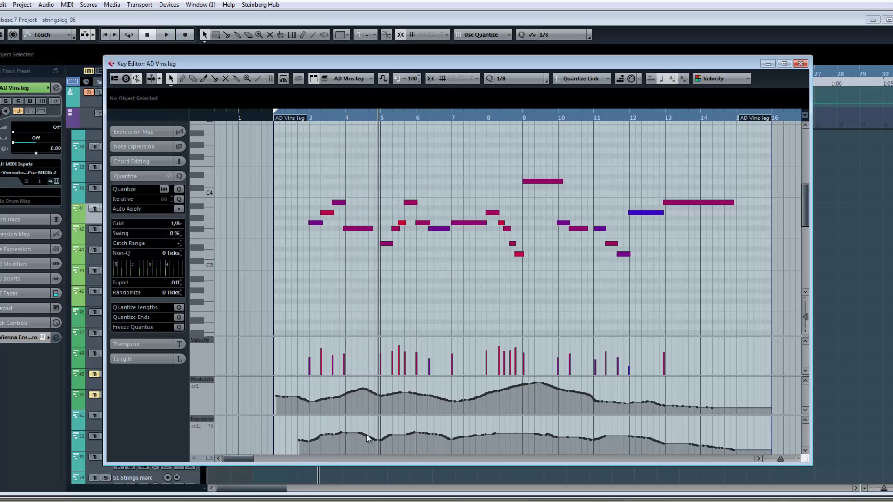
drag(364, 416, 364, 376)
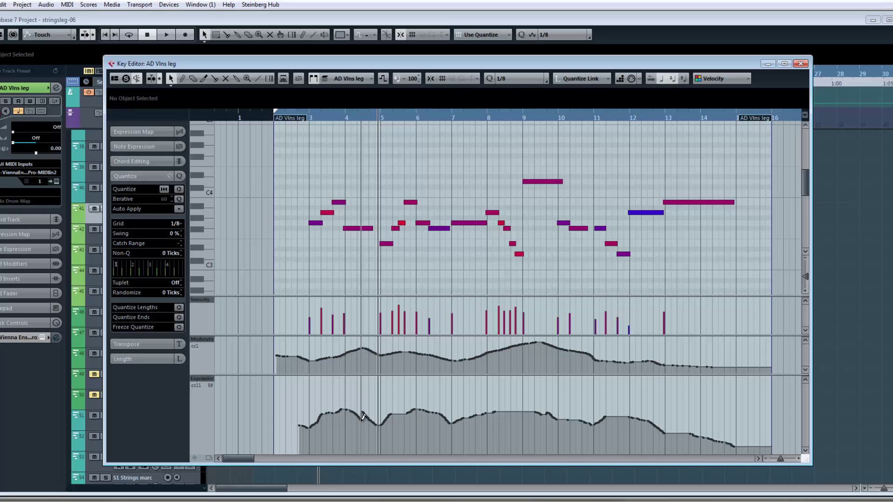
click(316, 119)
key(space)
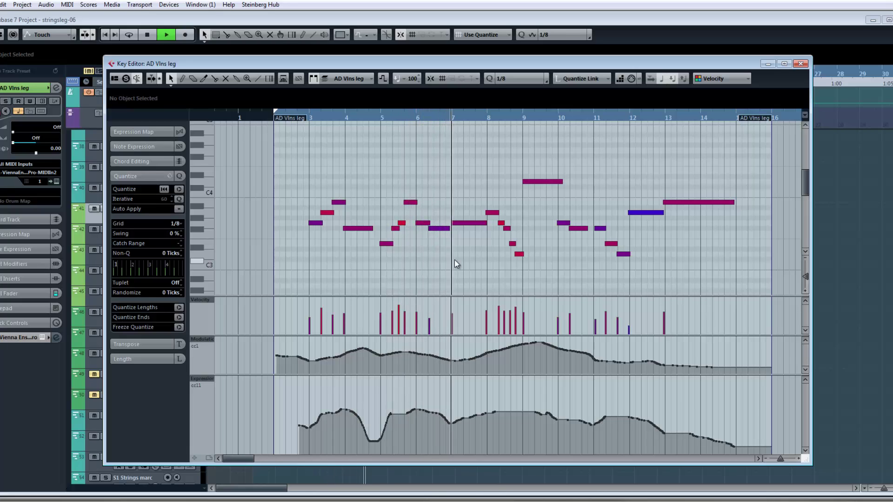
- Overlap the two AD Vlns leg notes meeting at bar 7, redraw a deeper expression dip there, and play the passage back
key(space)
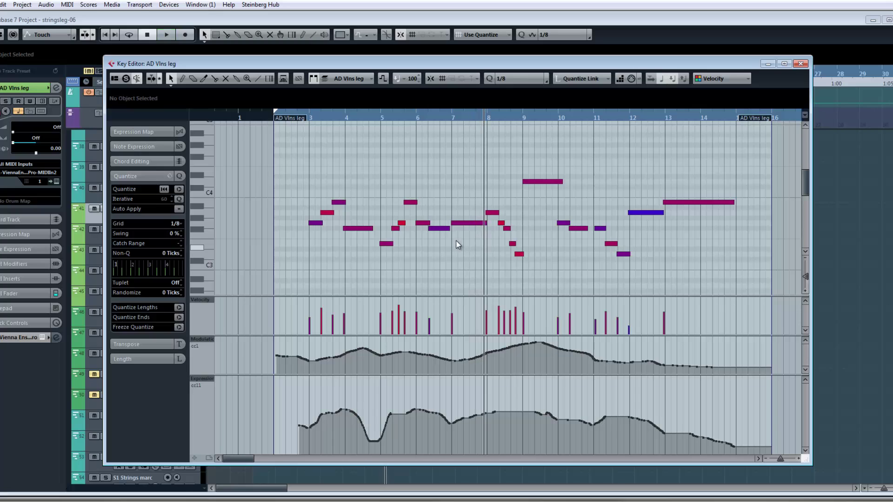
drag(447, 231, 444, 229)
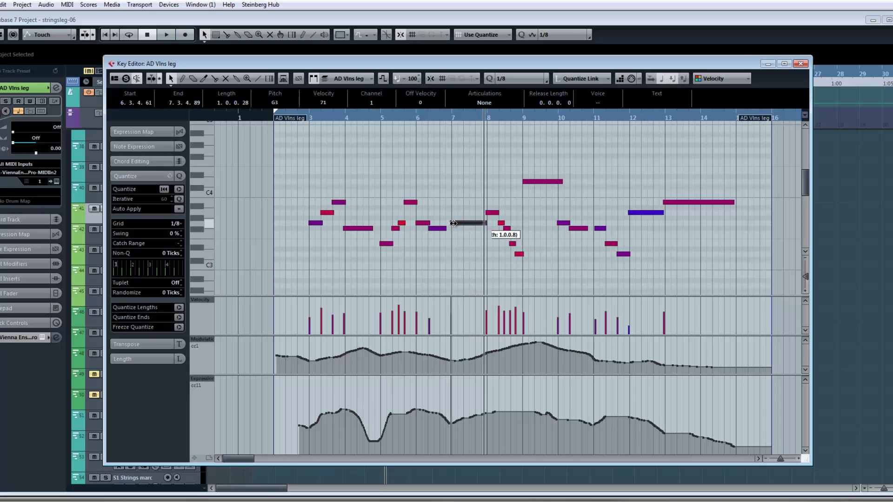
click(386, 131)
click(378, 119)
key(space)
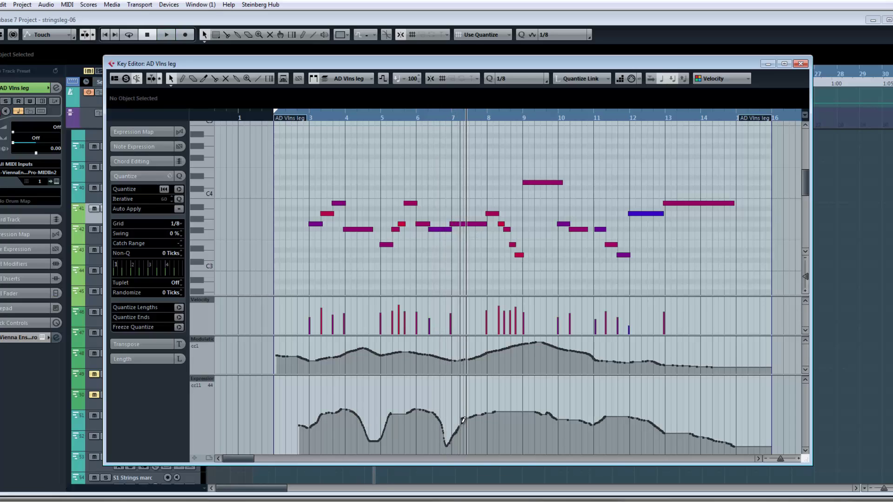
key(space)
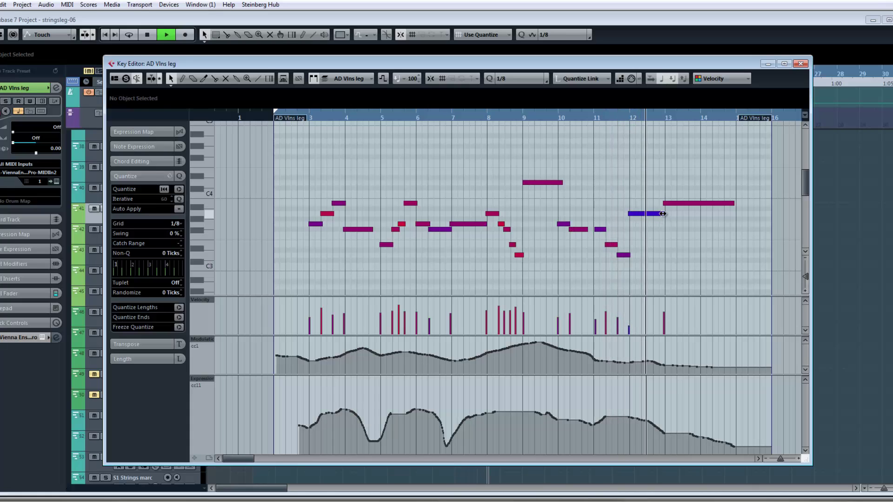
- Extend the end of the A3 note slightly past bar 13 to overlap the next note, then stop playback and close the Key Editor
drag(663, 213, 664, 214)
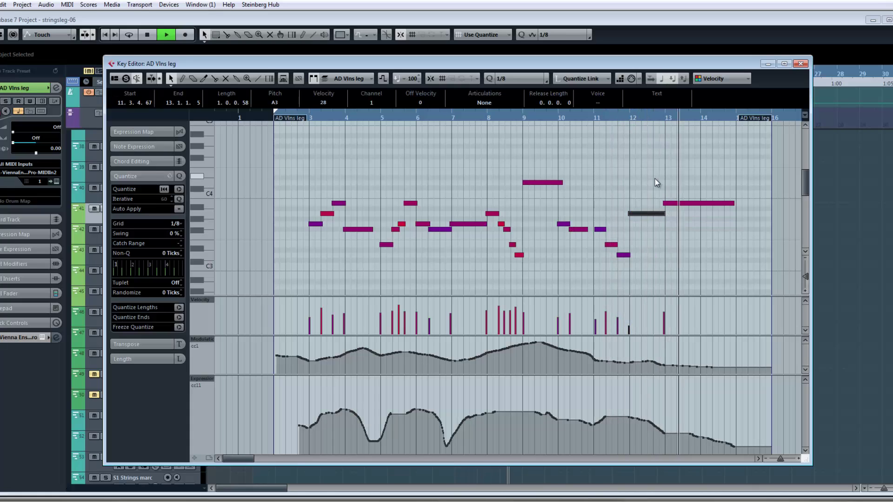
click(656, 182)
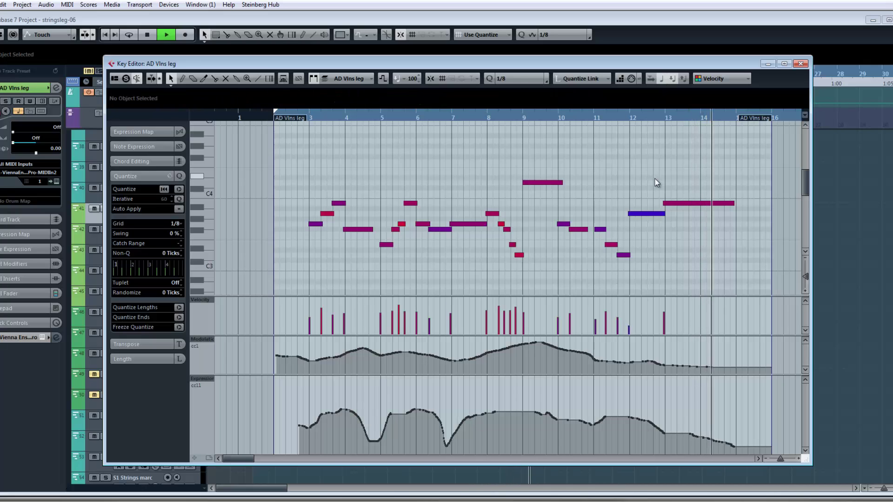
key(space)
key(Escape)
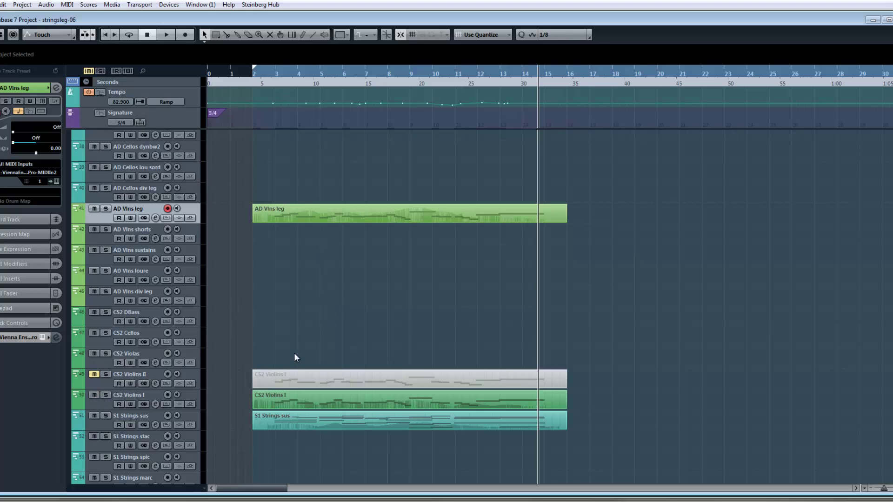
- Mute S1 Strings sus and listen to the AD Vlns leg and CS2 Violins I parts together from the beginning to about bar 14
click(94, 416)
click(259, 87)
key(space)
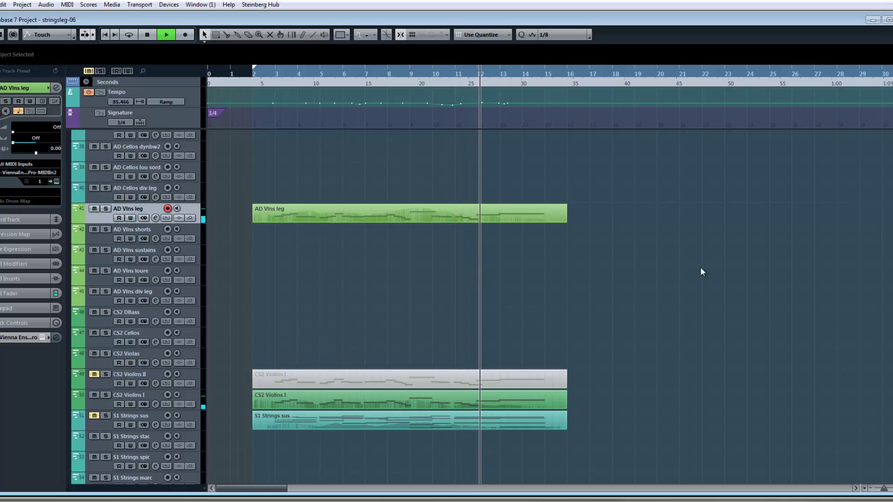
key(space)
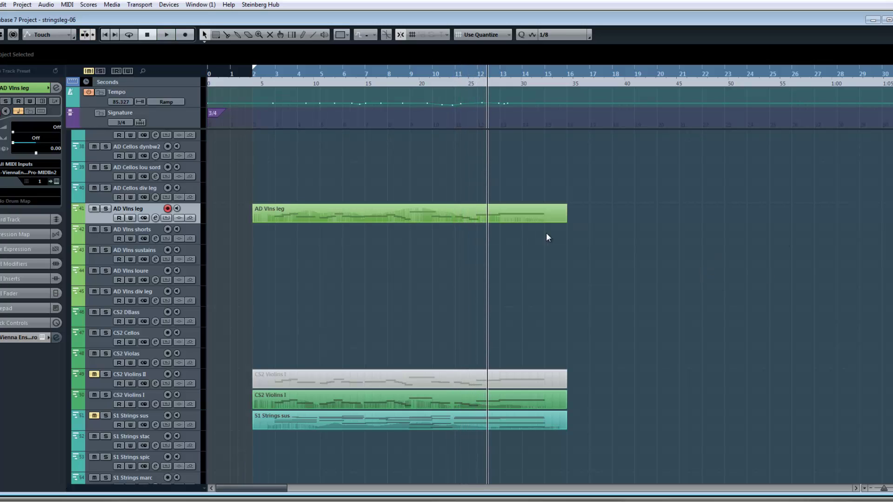
click(271, 73)
key(space)
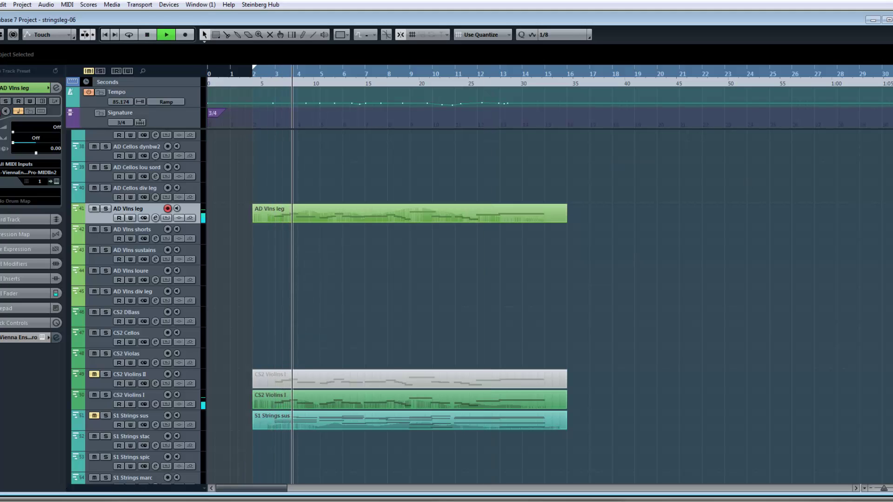
key(space)
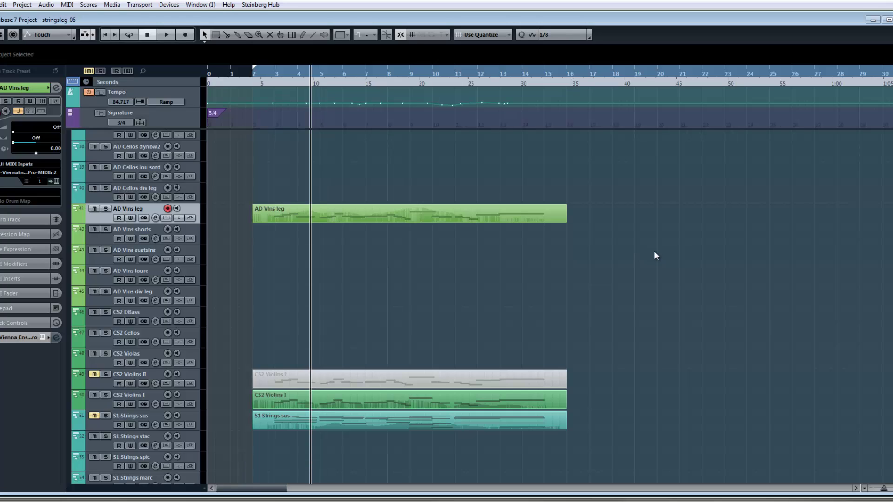
key(space)
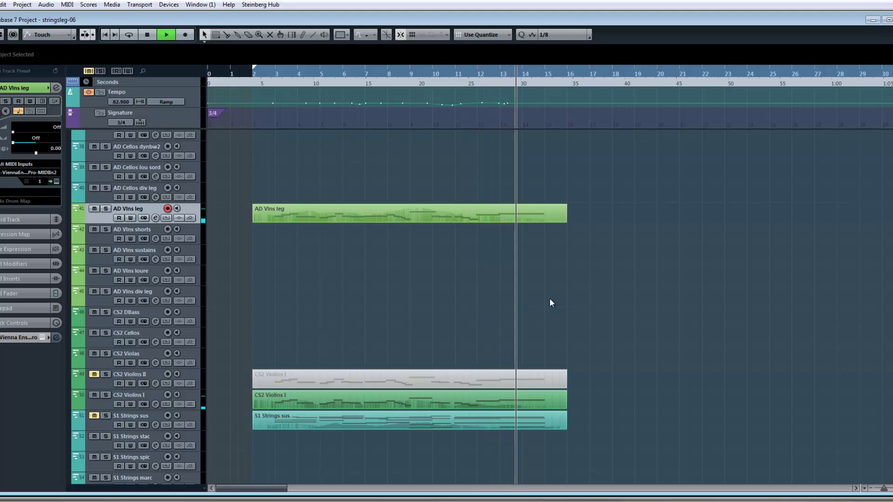
key(space)
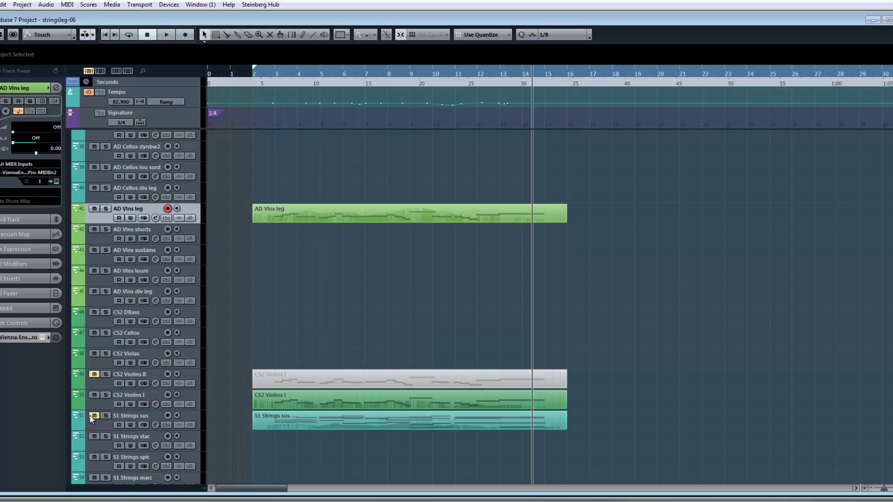
- Unmute S1 Strings sus and play the full arrangement from bar 2 to bar 15
key(KP_1)
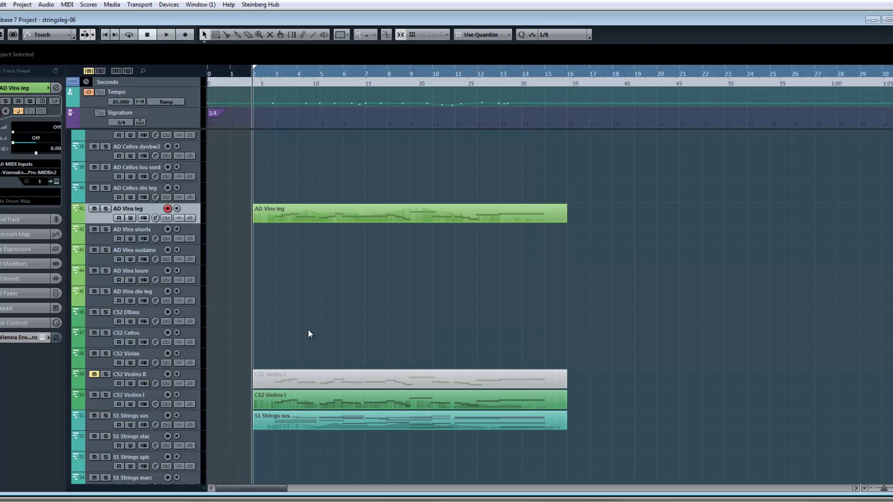
key(space)
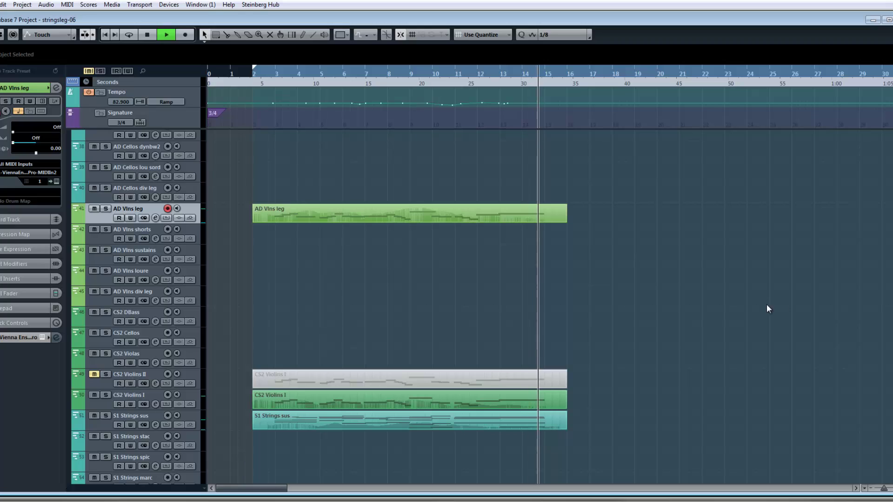
key(space)
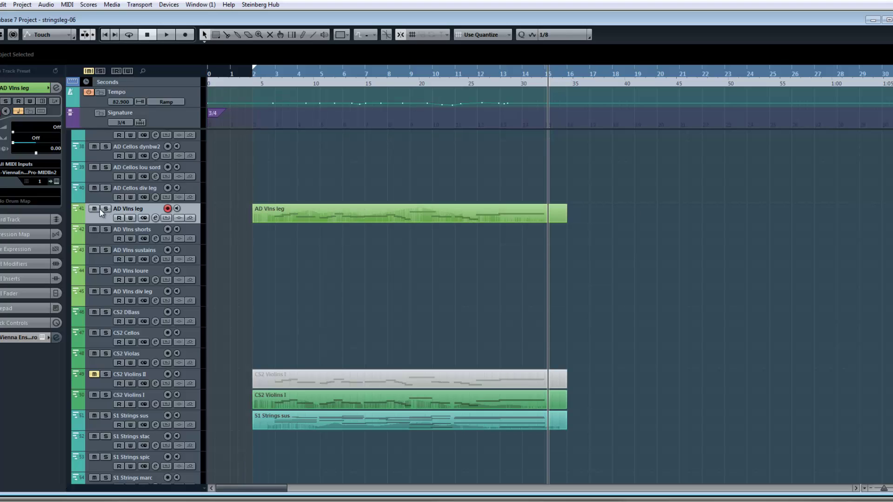
- Play from just before bar 3 with AD Vlns leg muted, and unmute it during playback around bar 7 to compare
click(269, 82)
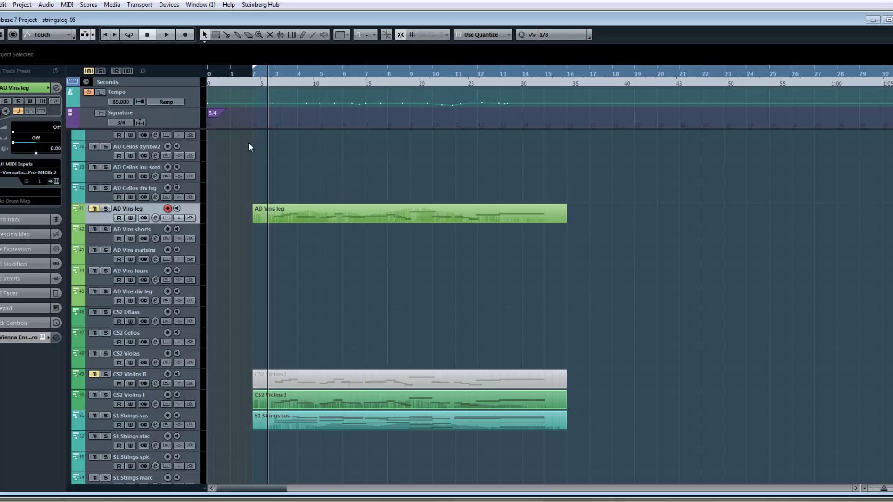
click(106, 208)
click(94, 208)
key(space)
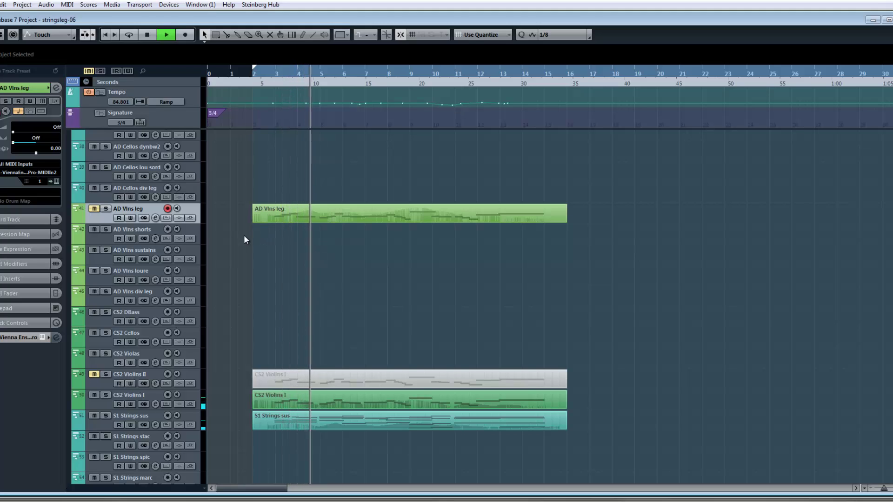
click(94, 209)
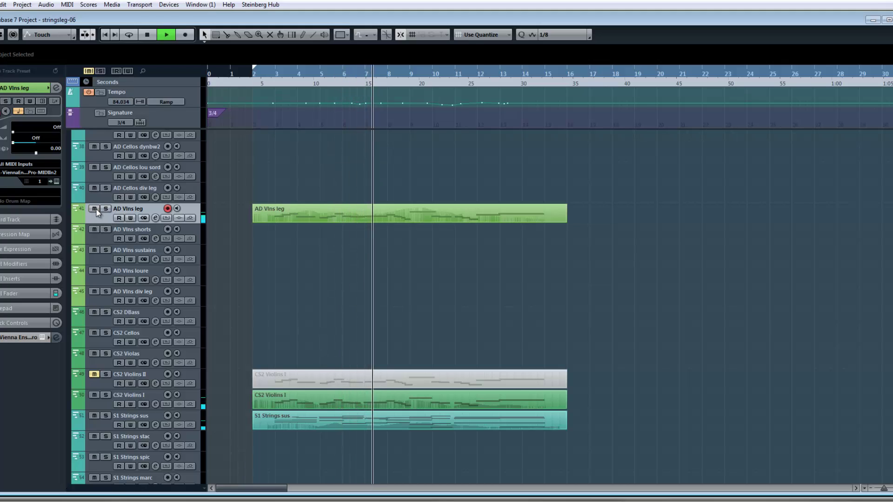
- Mute CS2 Violins I during playback, replay from about bar 8 to hear AD Vlns leg over the sustains, and unmute it
click(95, 395)
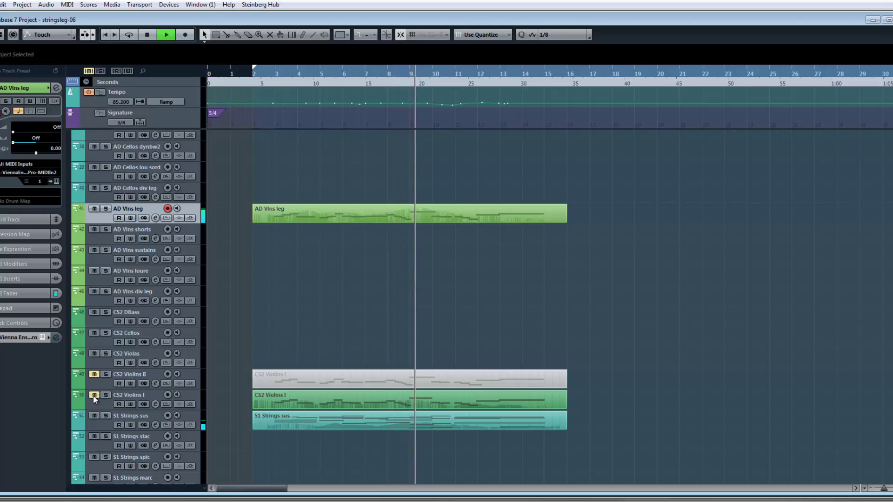
key(space)
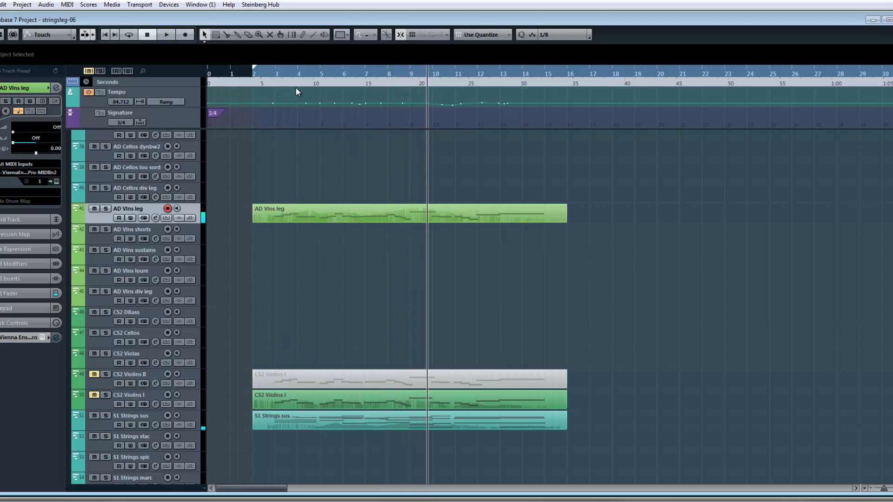
click(394, 85)
key(space)
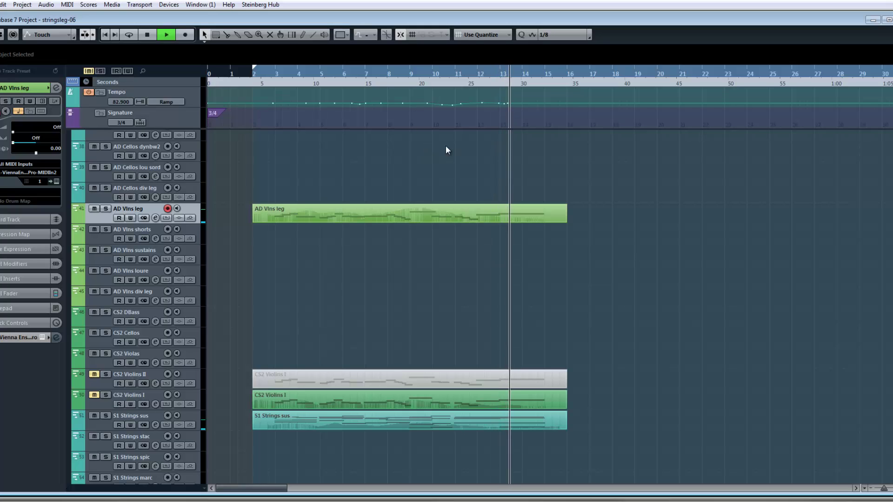
key(space)
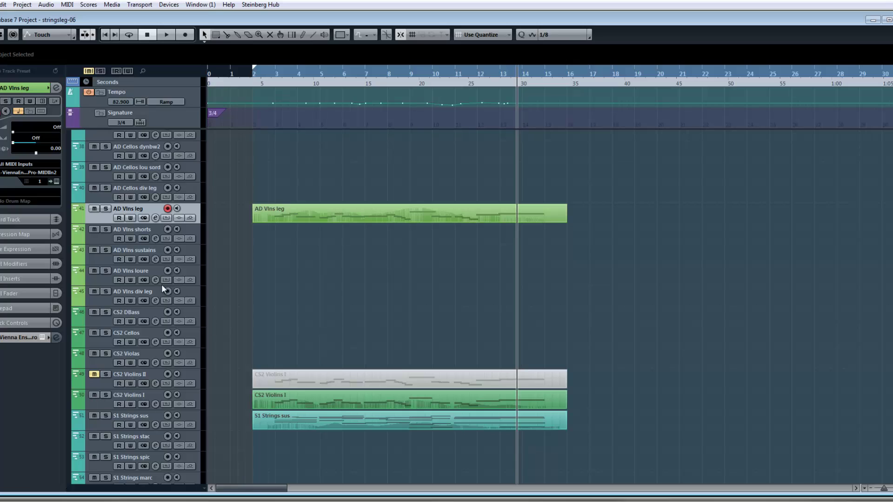
- Select the AD Vlns div leg track and record the melody on it from bar 2 to bar 15
click(104, 301)
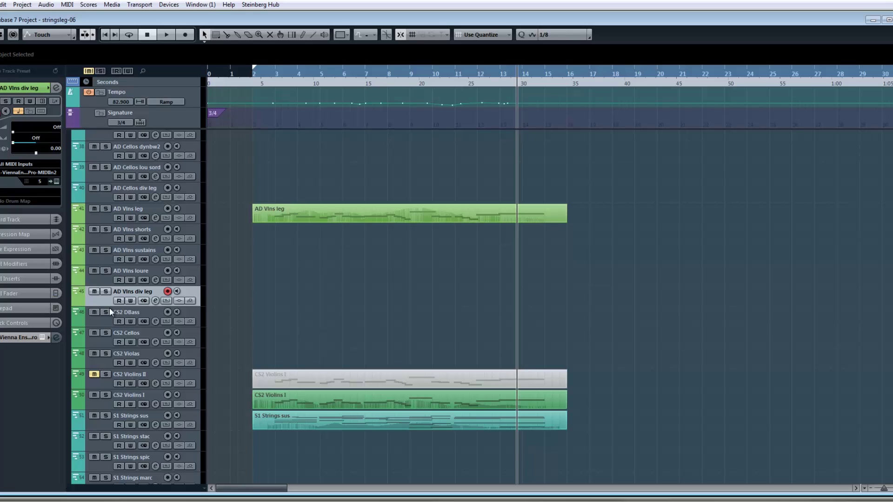
key(space)
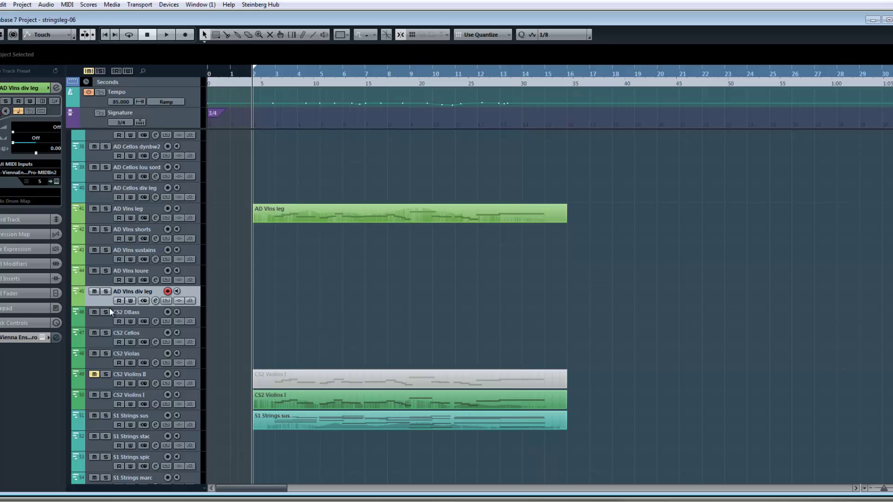
key(KP_Multiply)
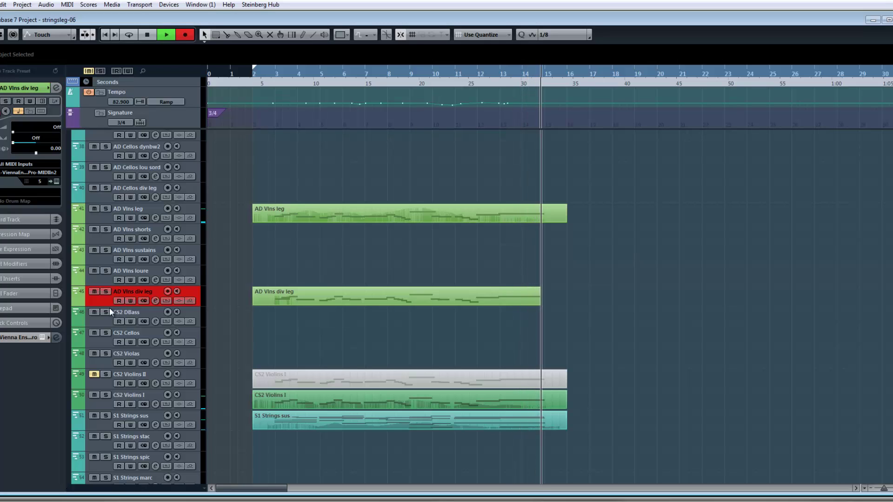
key(space)
- Open the AD Vlns div leg part in the Key Editor and delete its recorded expression data
double_click(355, 295)
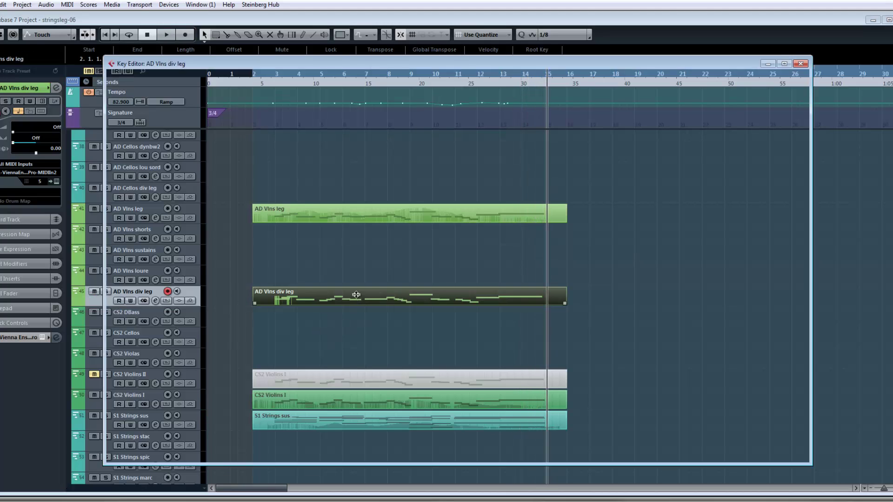
scroll(335, 253, left, 4)
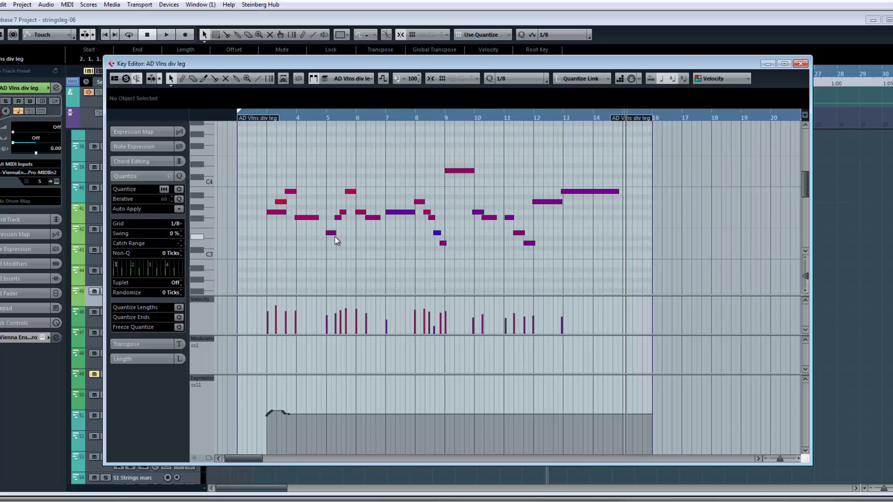
drag(263, 419, 321, 437)
key(Delete)
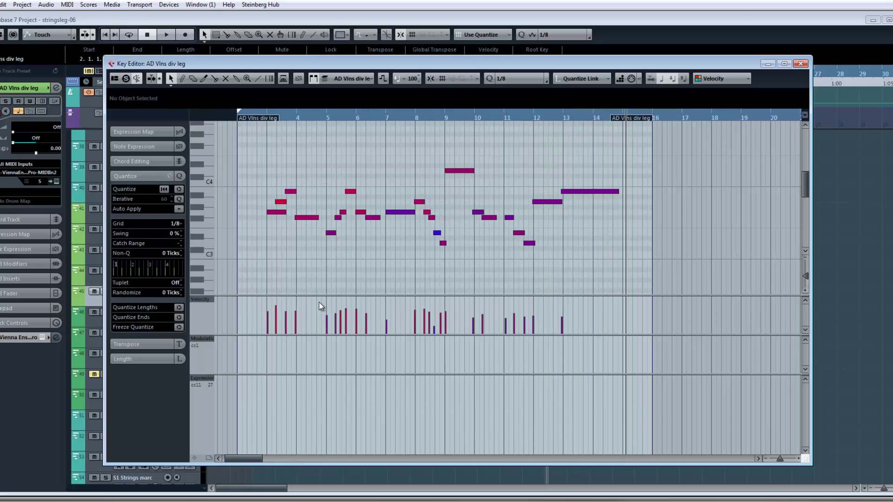
key(KP_1)
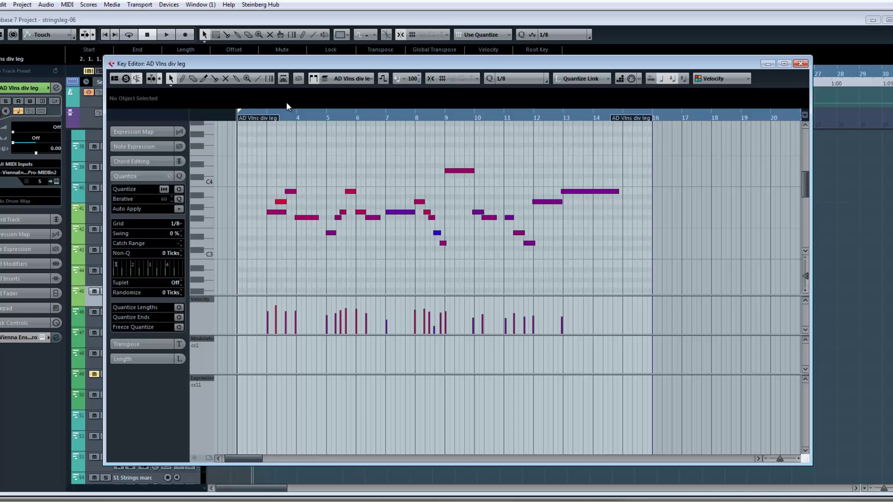
key(KP_Multiply)
key(KP_0)
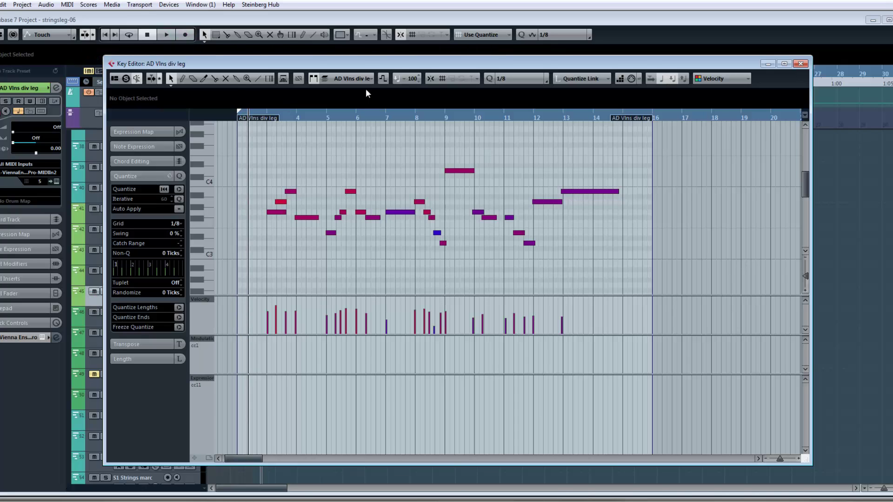
- Mute the CS2 Violins I track and reopen the AD Vlns div leg part in the Key Editor
click(800, 65)
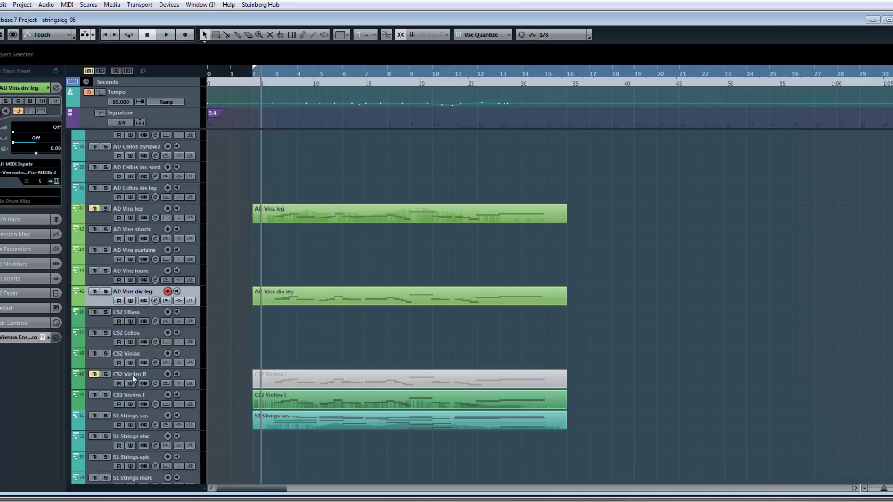
click(95, 395)
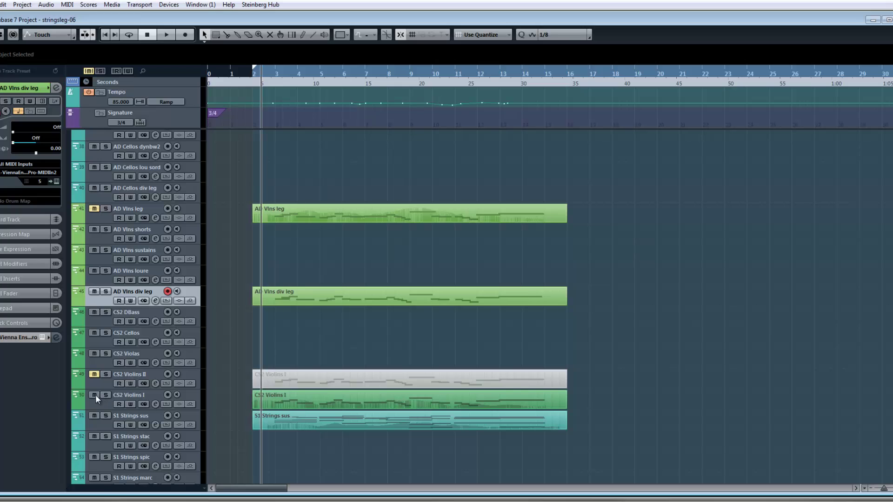
double_click(309, 297)
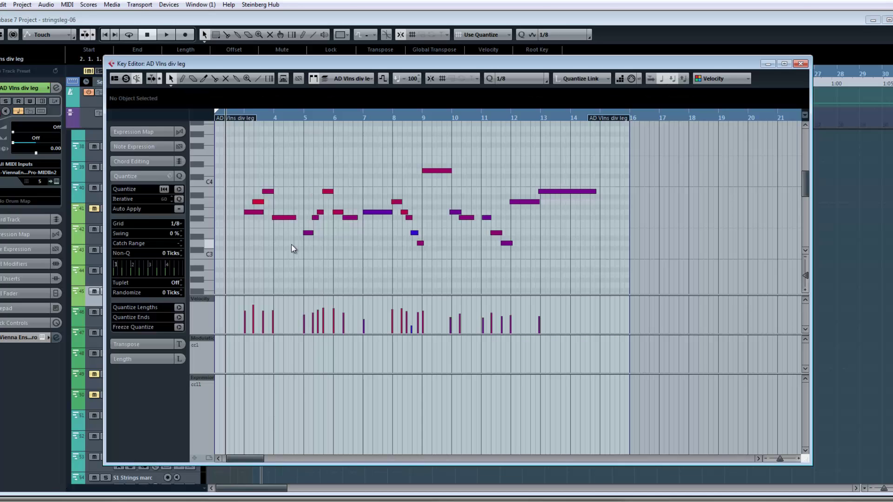
key(space)
key(KP_Multiply)
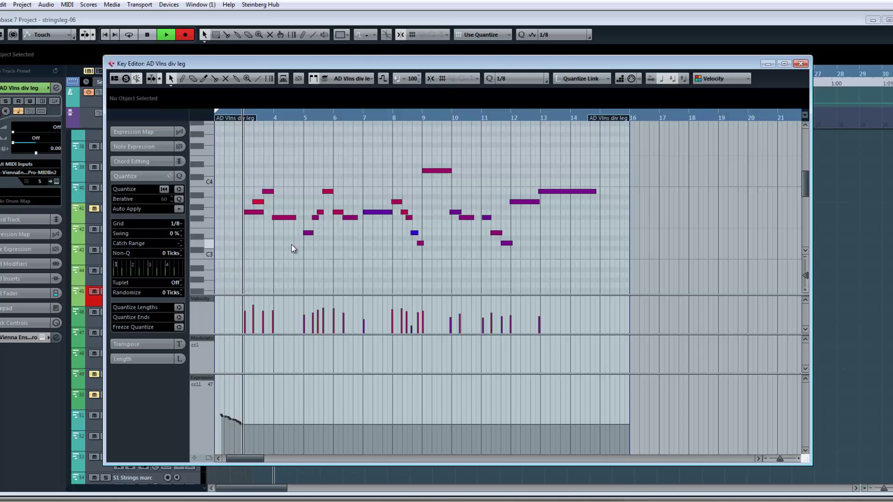
key(space)
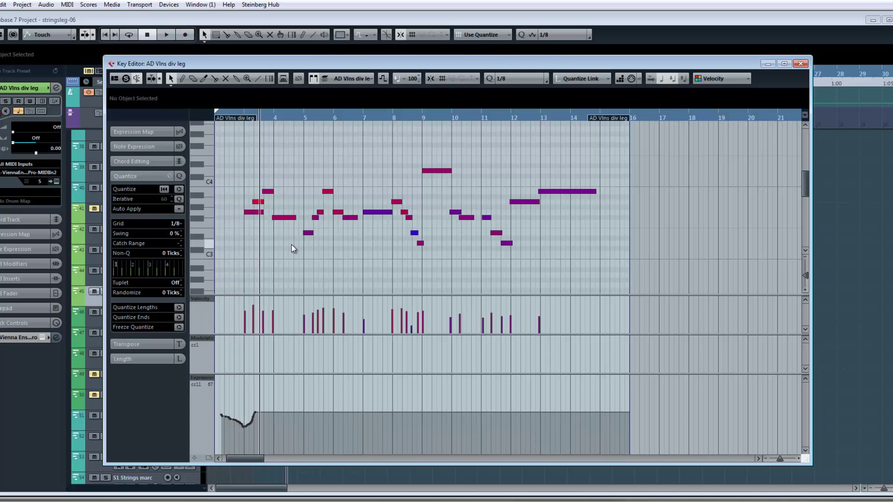
key(ctrl+z)
- Record a new expression curve over the AD Vlns div leg part from bar 2 to about bar 15 and smooth it around bar 12
key(KP_Multiply)
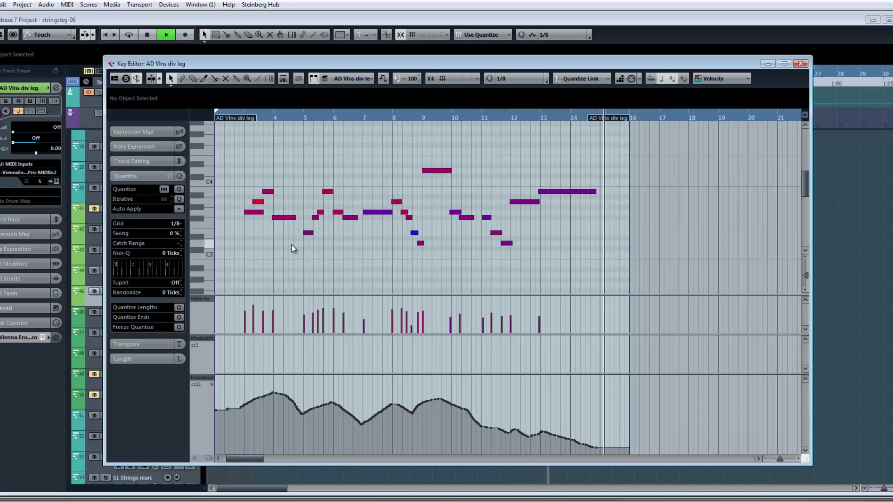
key(space)
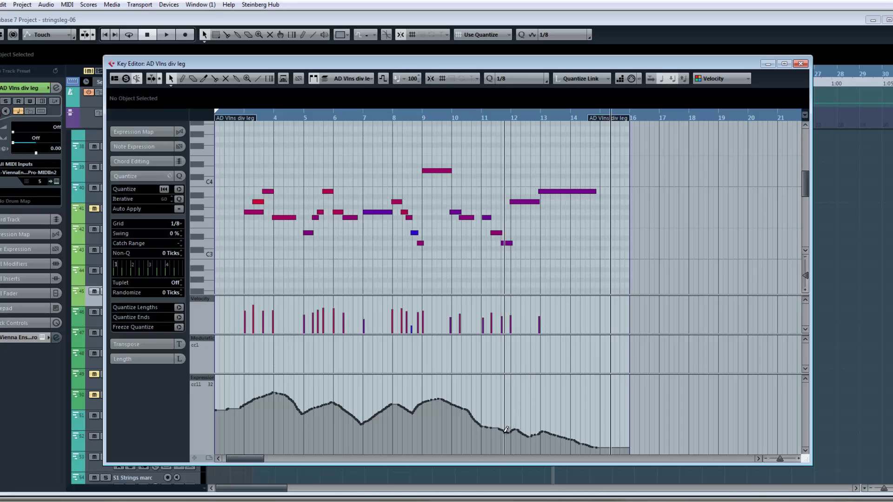
mouse_move(506, 429)
mouse_down()
mouse_move(532, 436)
mouse_move(496, 424)
mouse_move(505, 426)
mouse_up()
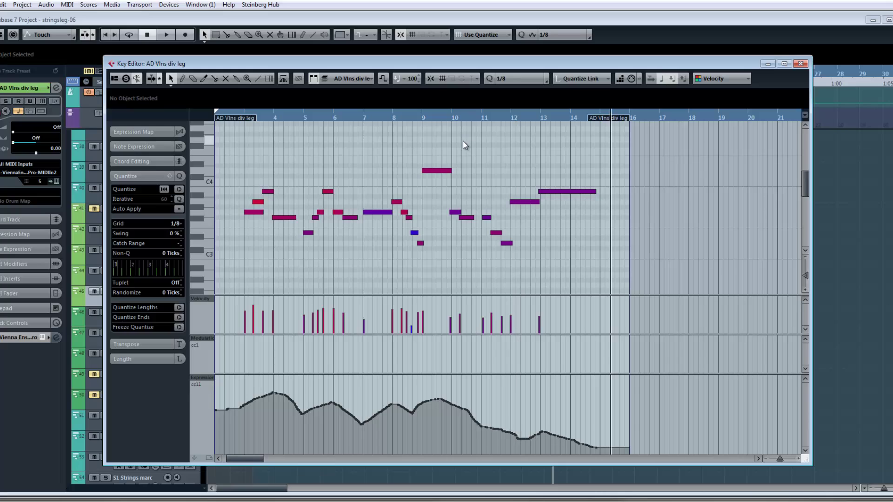
- Reshape the expression curve just before bar 12 into a smooth dip, replaying the passage before and after to check it
click(462, 141)
key(space)
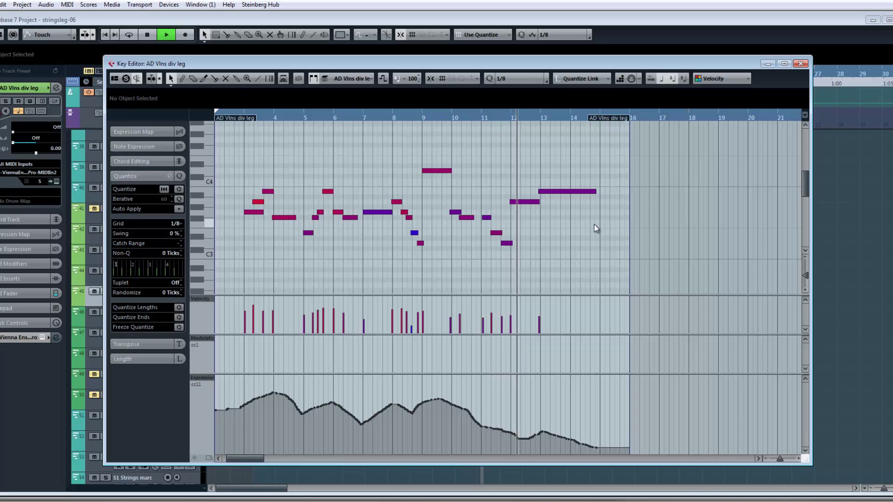
key(space)
mouse_move(508, 429)
mouse_down()
mouse_move(521, 439)
mouse_move(507, 429)
mouse_up()
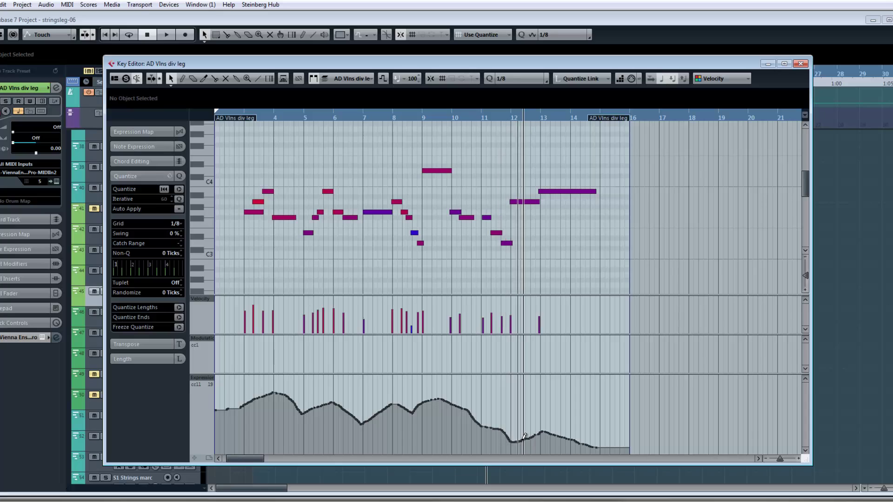
click(443, 120)
key(space)
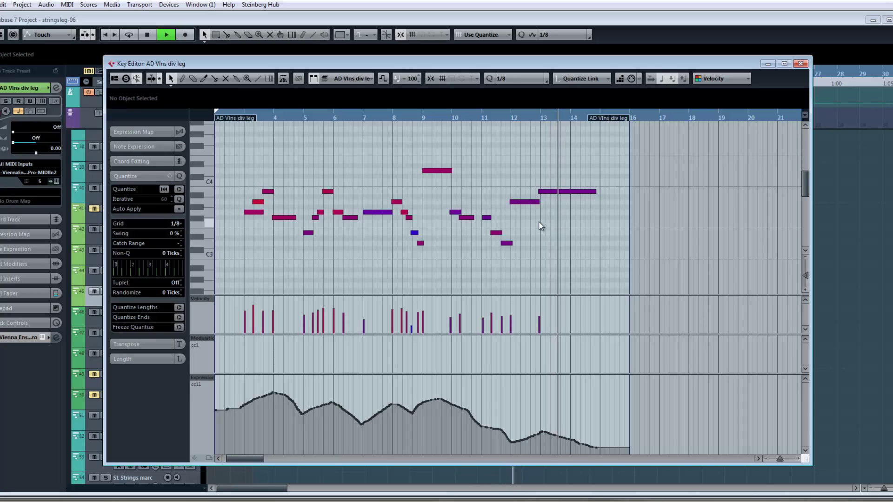
key(space)
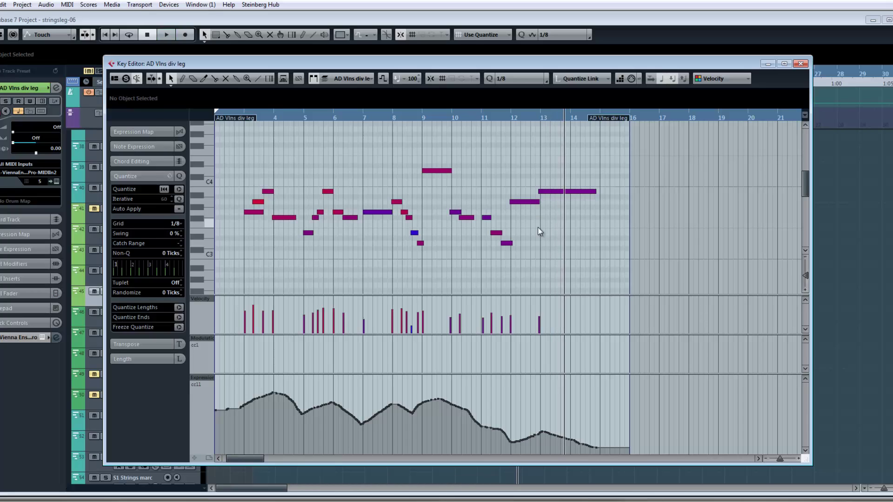
key(KP_0)
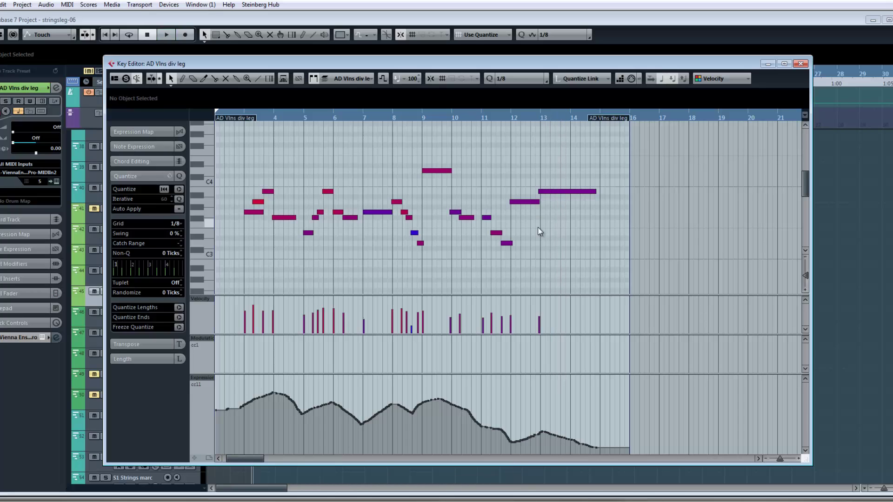
key(KP_Multiply)
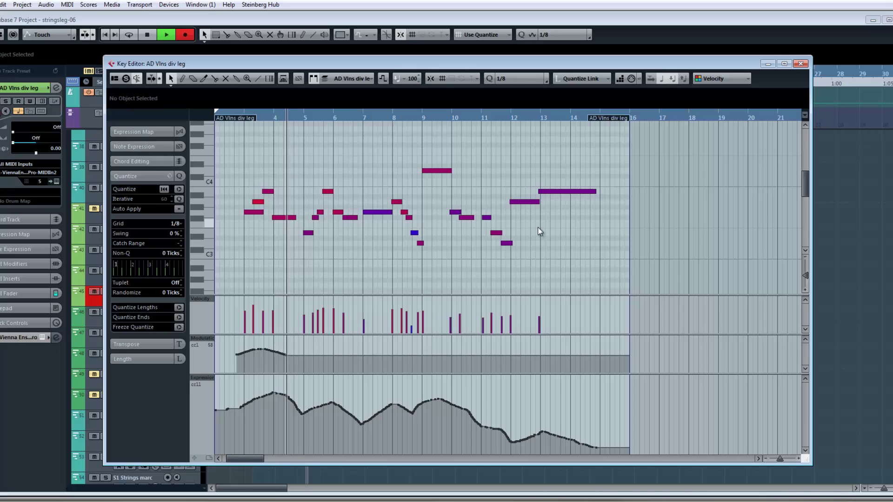
key(space)
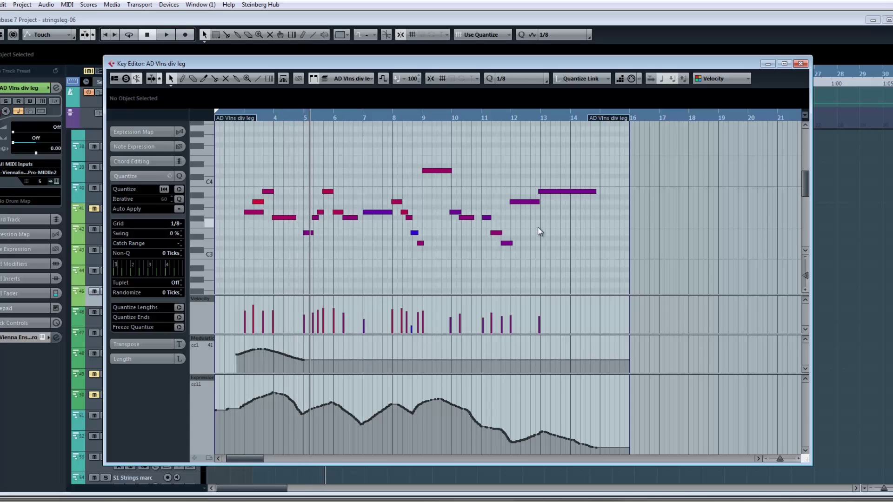
key(ctrl+z)
- Record a modulation curve over the AD Vlns div leg part from bar 2 to about bar 15 and close the Key Editor
key(KP_1)
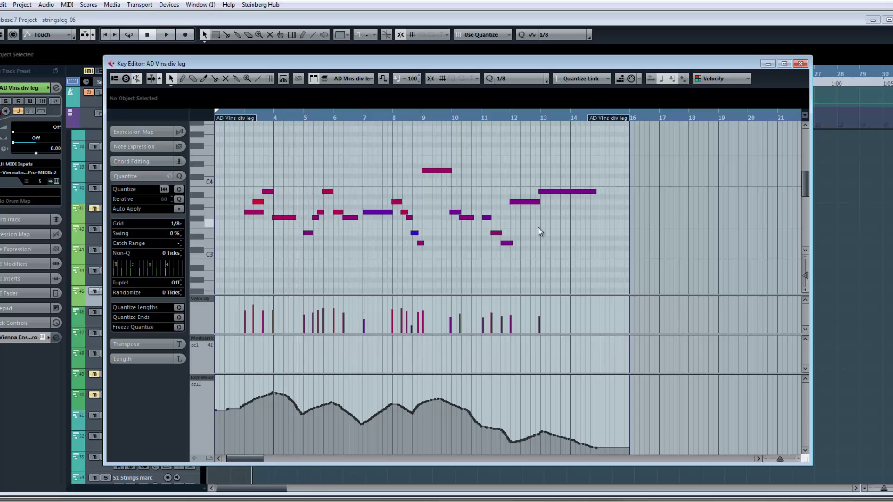
key(KP_Multiply)
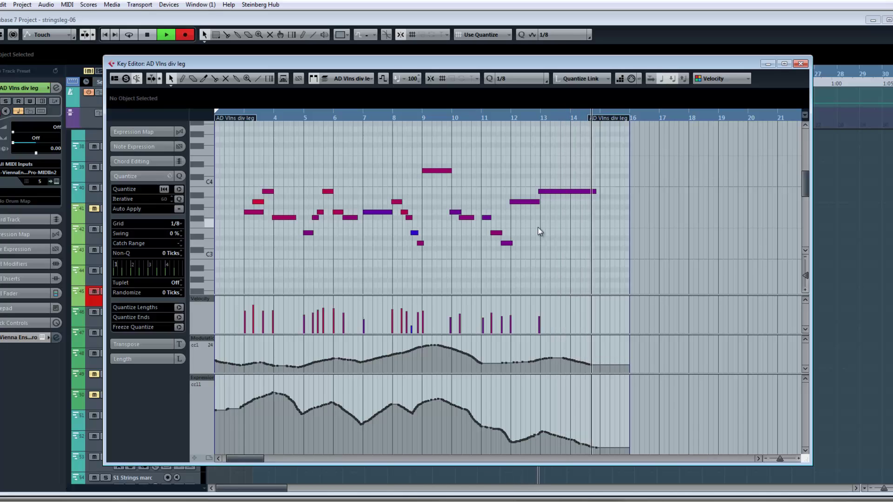
key(space)
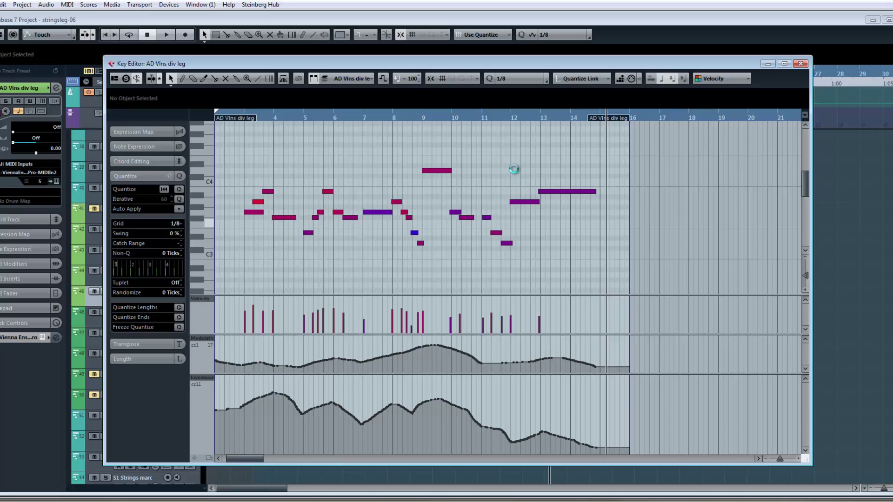
key(space)
key(Escape)
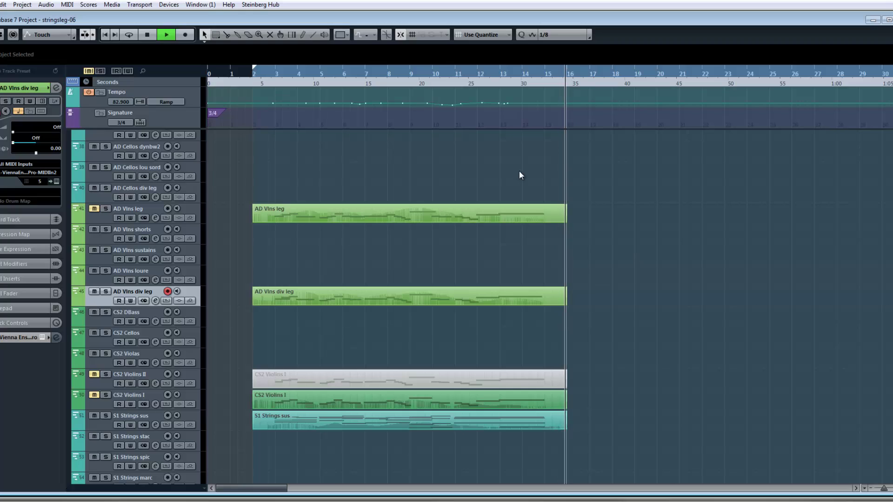
key(space)
- Play from bar 2 to about bar 15, unmuting AD Vlns leg during playback to hear it together with AD Vlns div leg
click(260, 210)
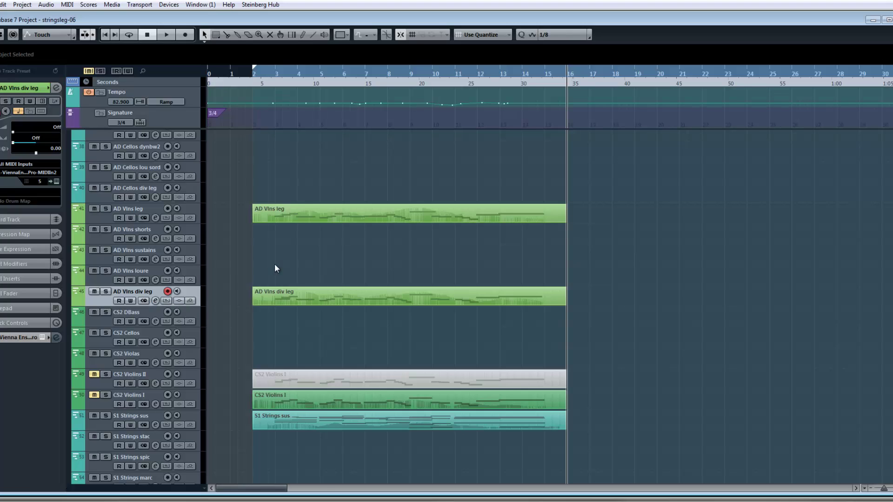
key(KP_1)
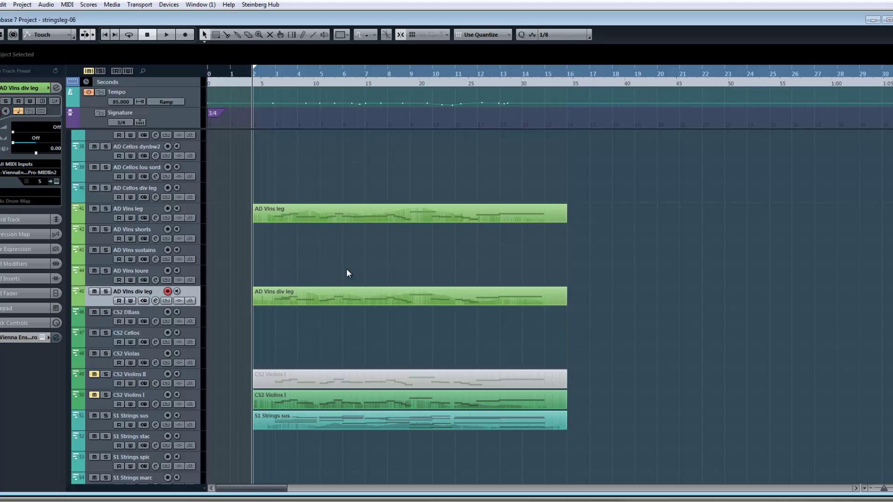
key(space)
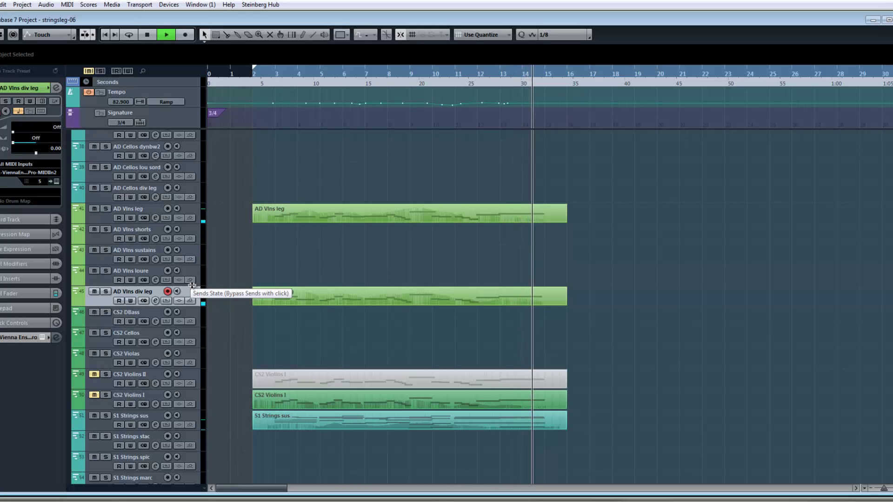
key(space)
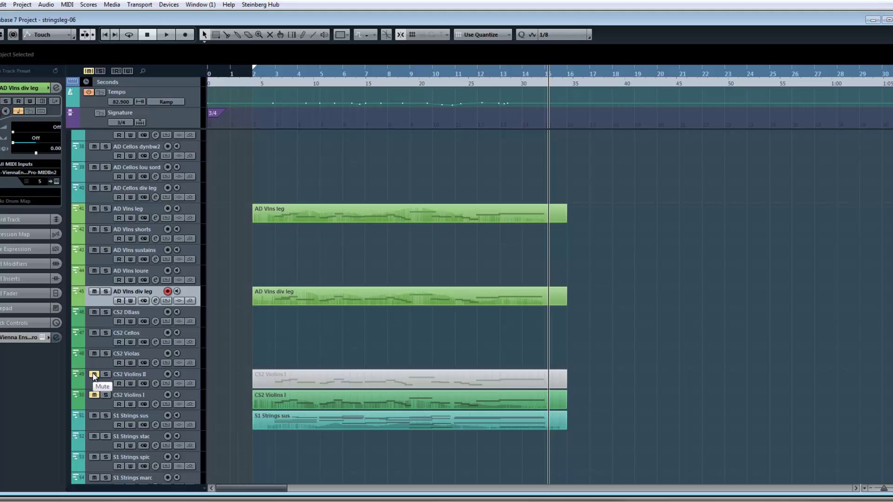
- Mute AD Vlns leg, replay up to about bar 15 to compare AD Vlns div leg with CS2 Violins I, and mute both
click(94, 208)
key(space)
key(space)
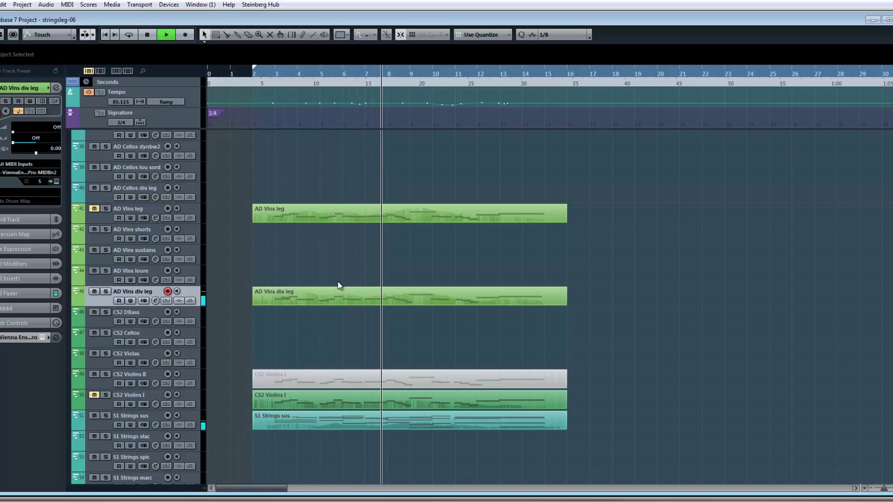
key(space)
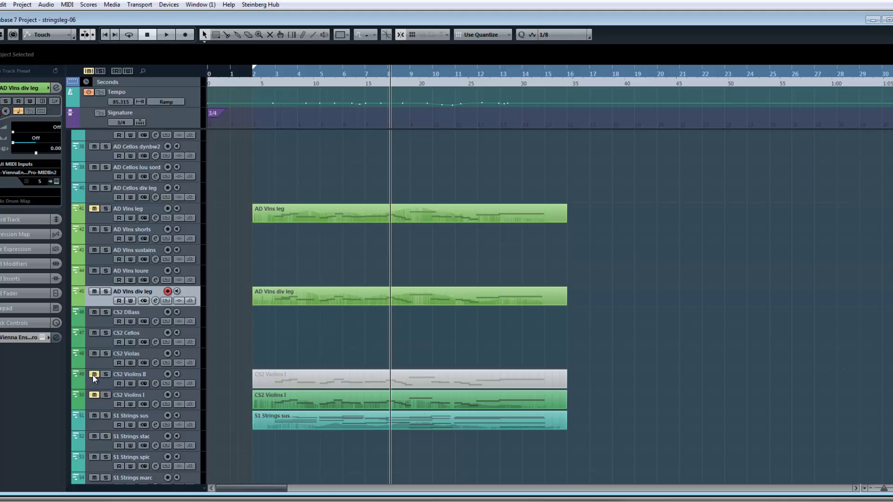
key(space)
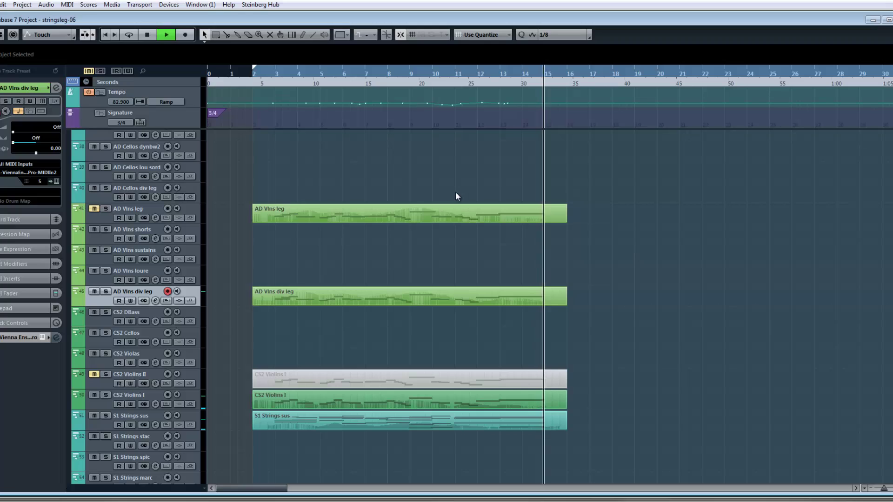
key(space)
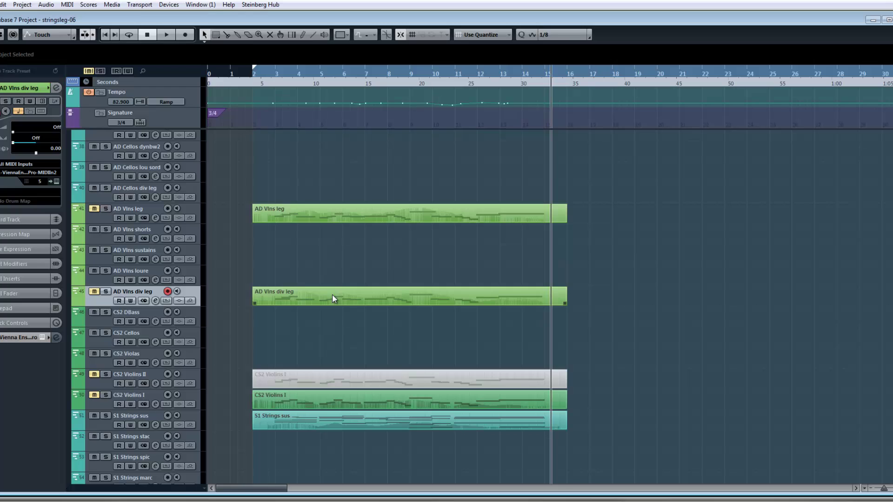
scroll(332, 294, up, 3)
scroll(332, 293, up, 3)
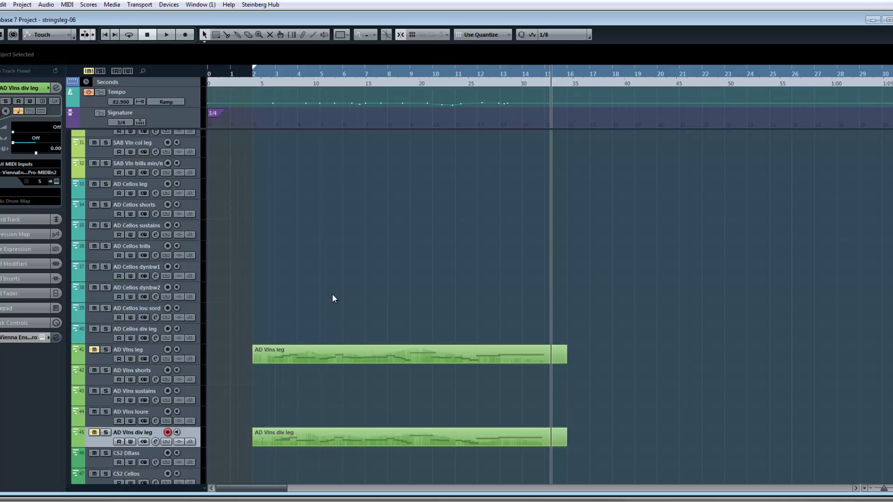
scroll(333, 298, up, 2)
scroll(333, 295, up, 2)
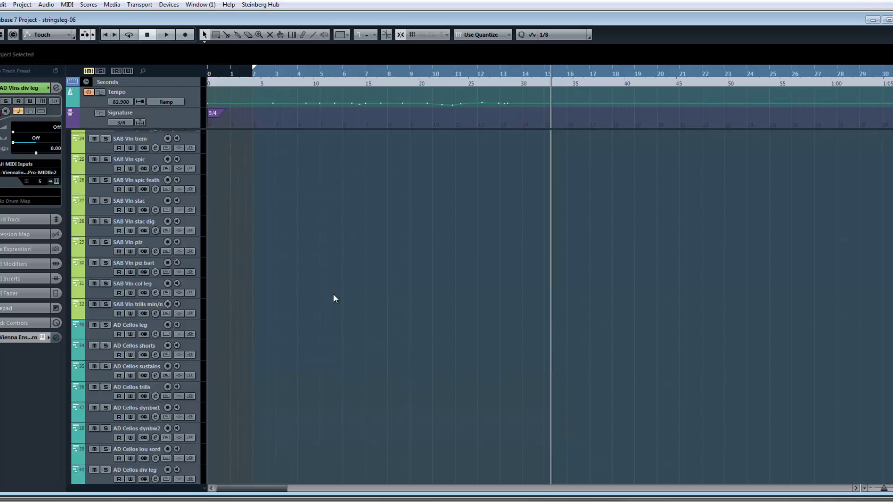
scroll(333, 295, down, 9)
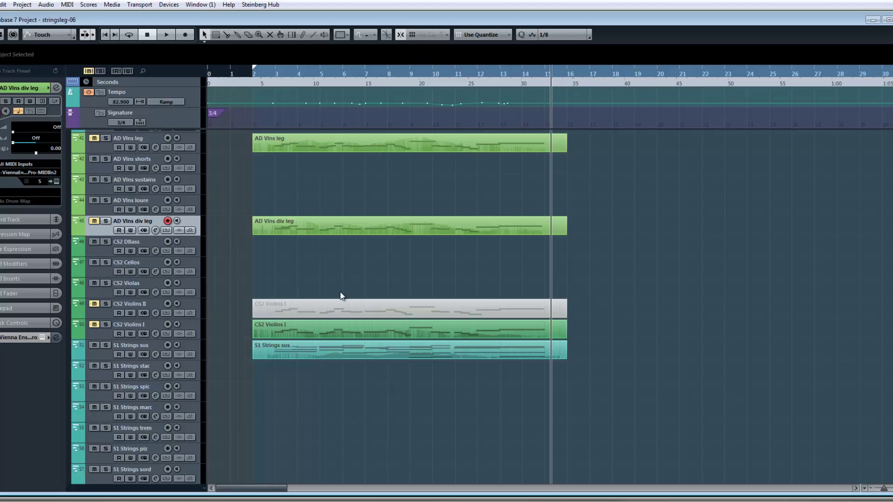
scroll(343, 298, up, 3)
mouse_move(285, 295)
mouse_down()
mouse_move(285, 278)
mouse_move(289, 298)
mouse_up()
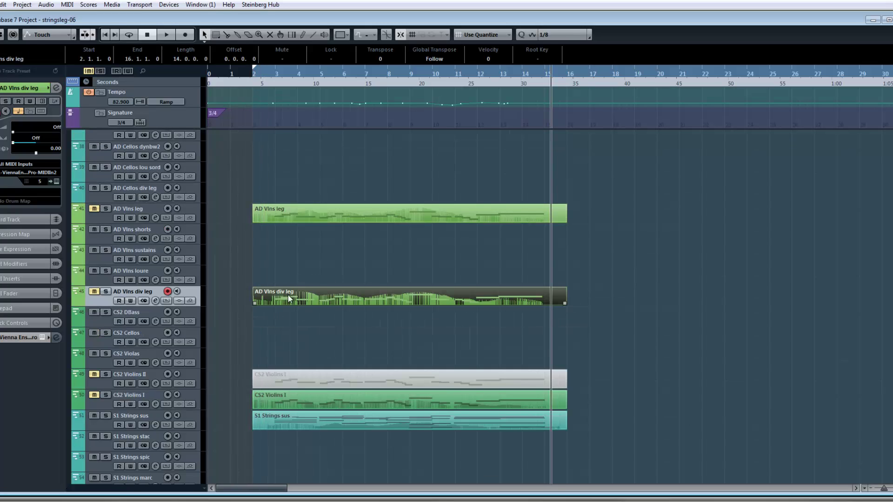
click(323, 264)
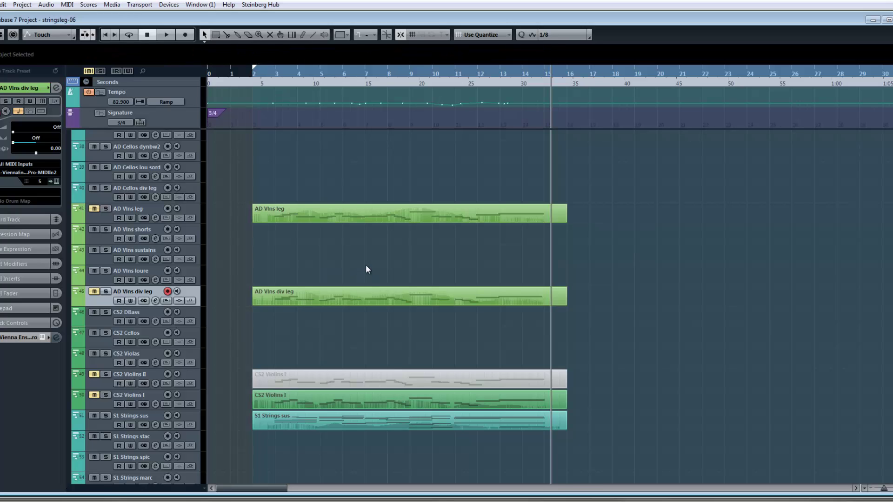
- Select the SAB Vln I leg track and record the violin melody on it from bar 2 to about bar 15
scroll(366, 265, up, 3)
mouse_move(368, 279)
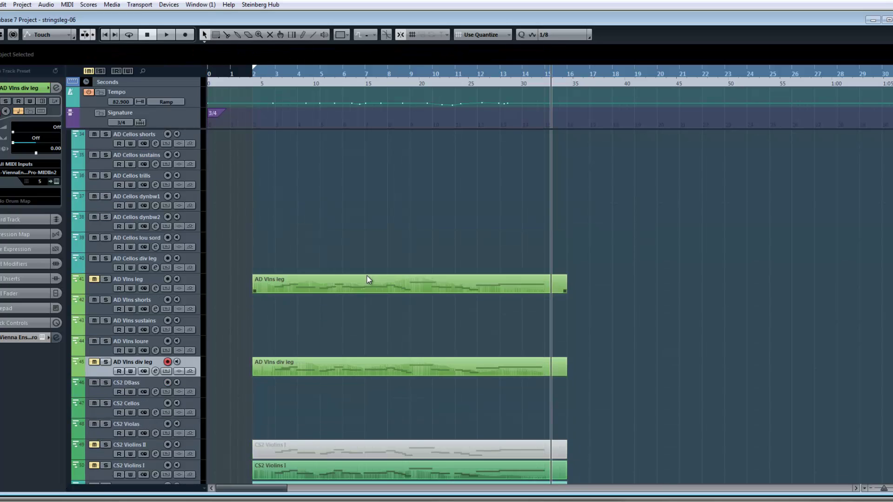
scroll(367, 262, up, 13)
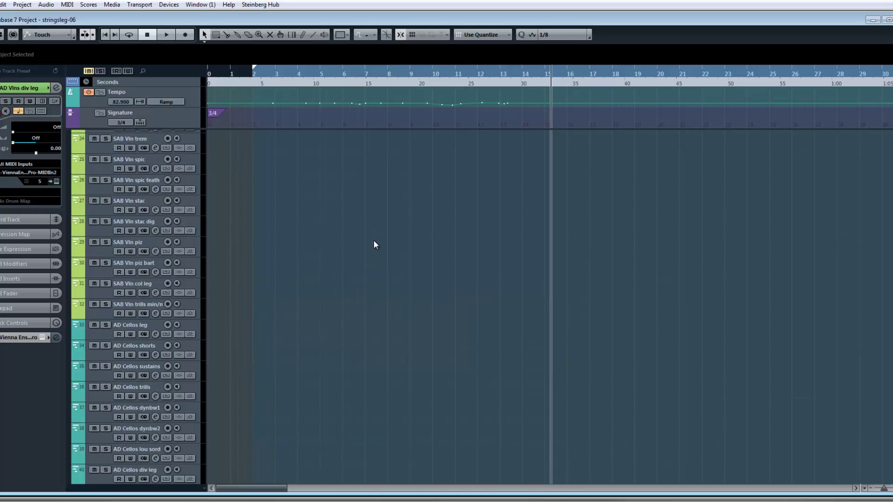
scroll(377, 247, up, 3)
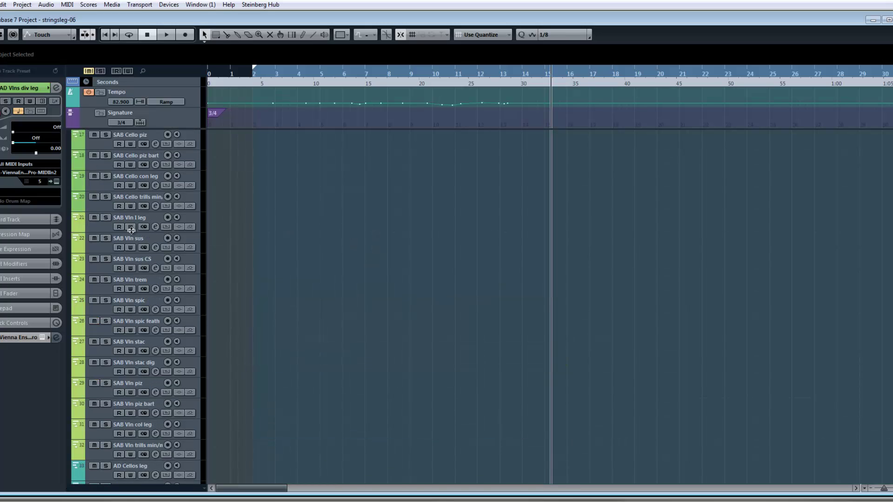
click(105, 229)
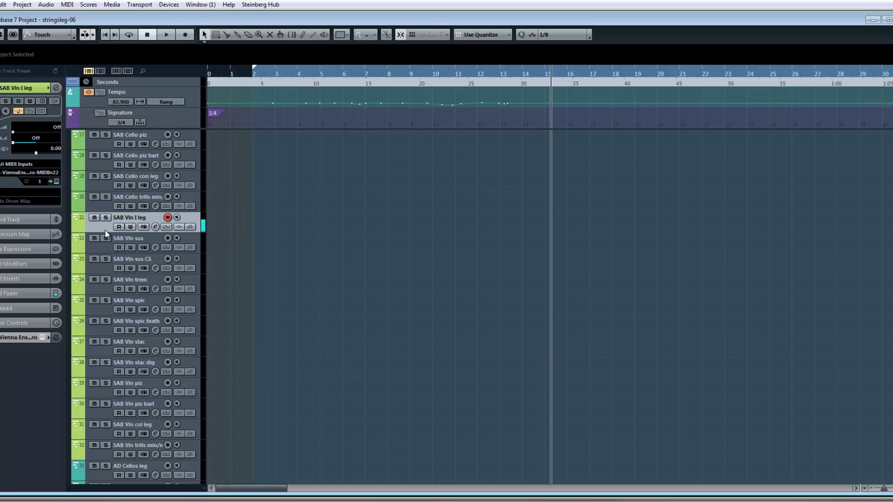
key(space)
key(space)
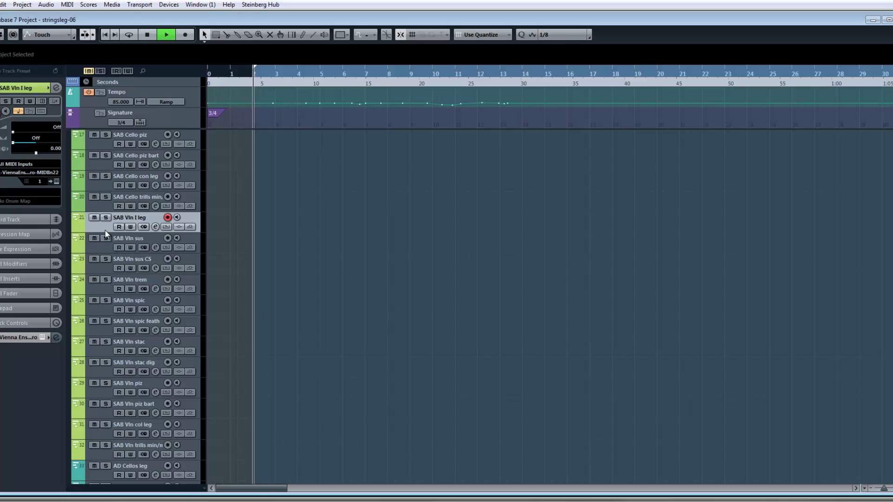
key(space)
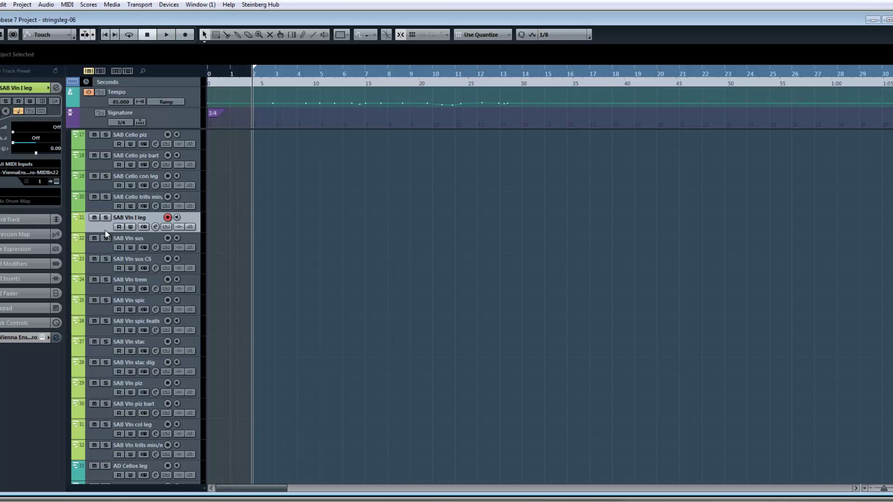
key(KP_Multiply)
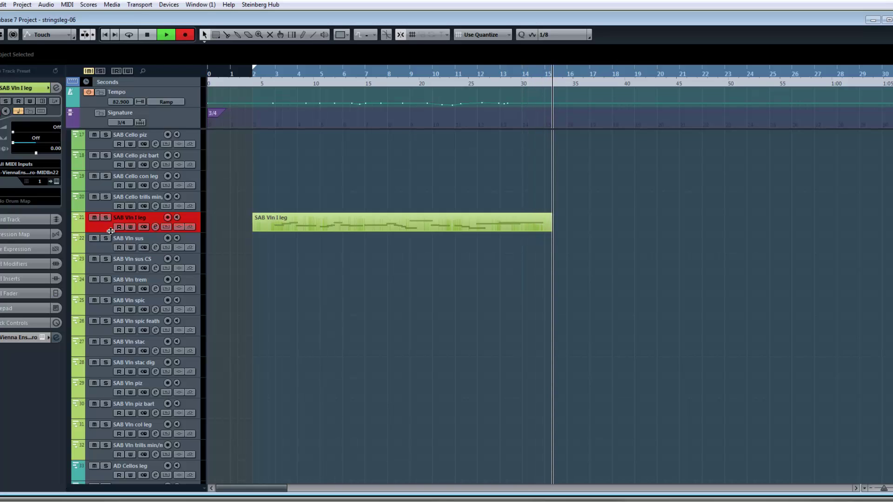
key(space)
- Open the SAB Vln I leg part in the Key Editor and delete all of its recorded modulation data
double_click(371, 228)
scroll(331, 290, left, 2)
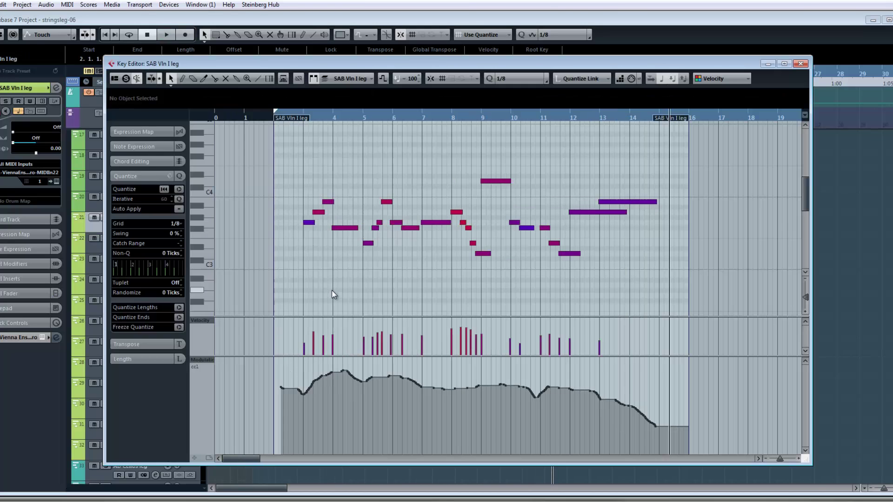
drag(248, 362, 725, 462)
key(Delete)
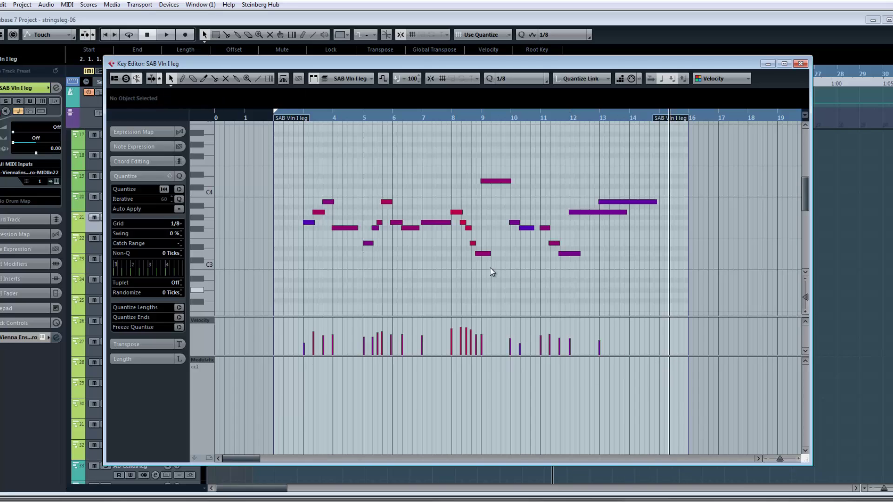
key(KP_0)
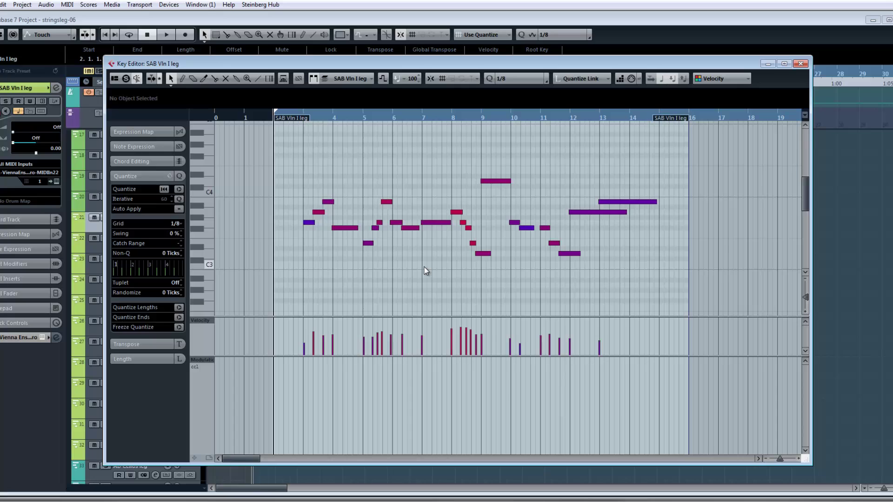
key(KP_Multiply)
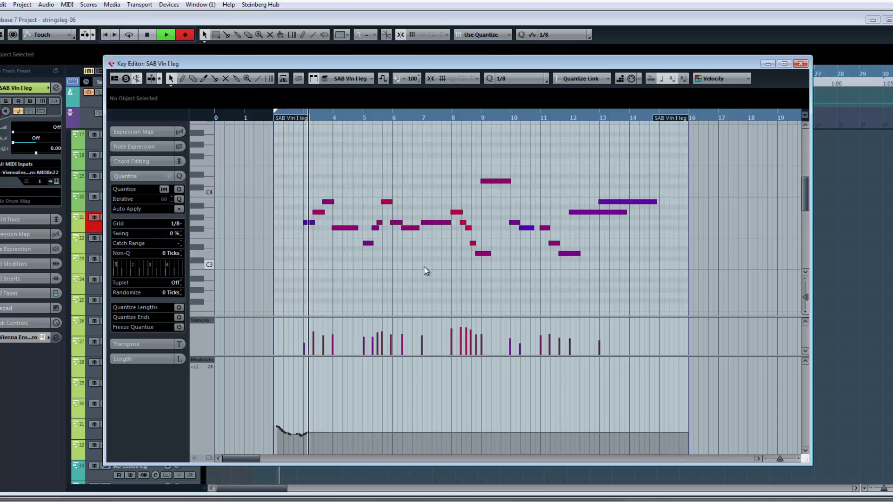
key(KP_0)
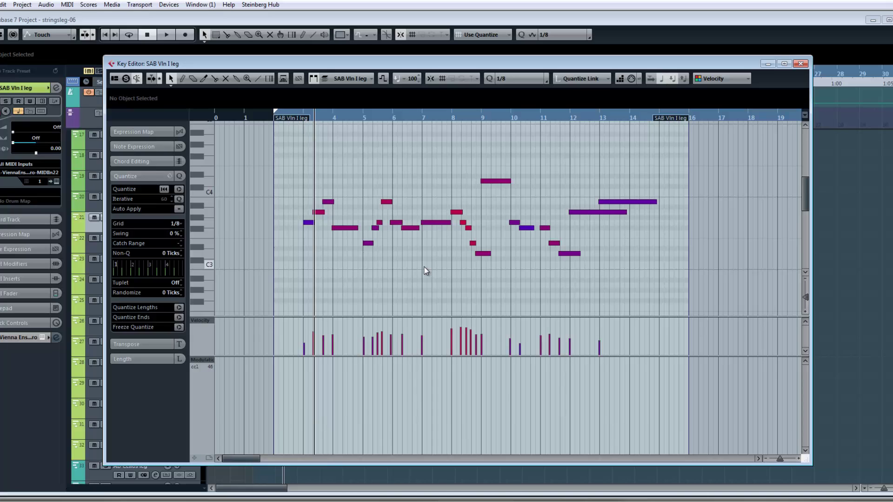
key(KP_Multiply)
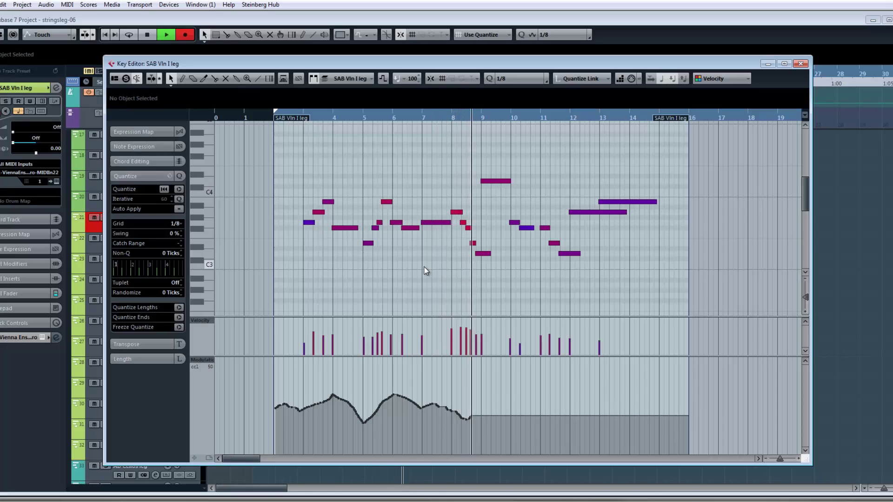
key(space)
drag(260, 375, 540, 439)
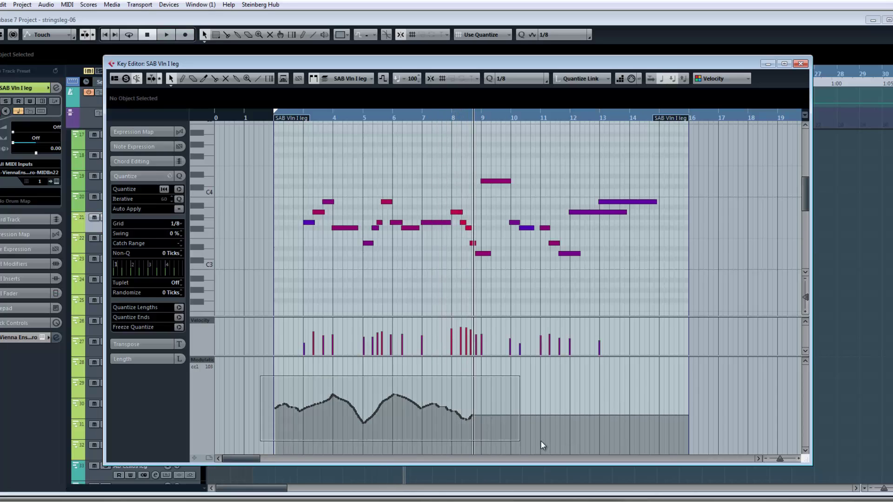
key(Delete)
key(KP_1)
key(KP_Multiply)
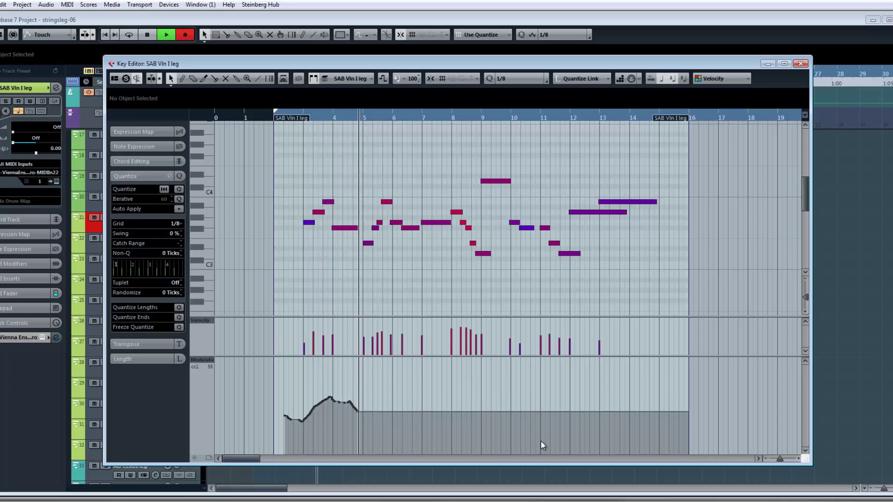
key(space)
key(ctrl+z)
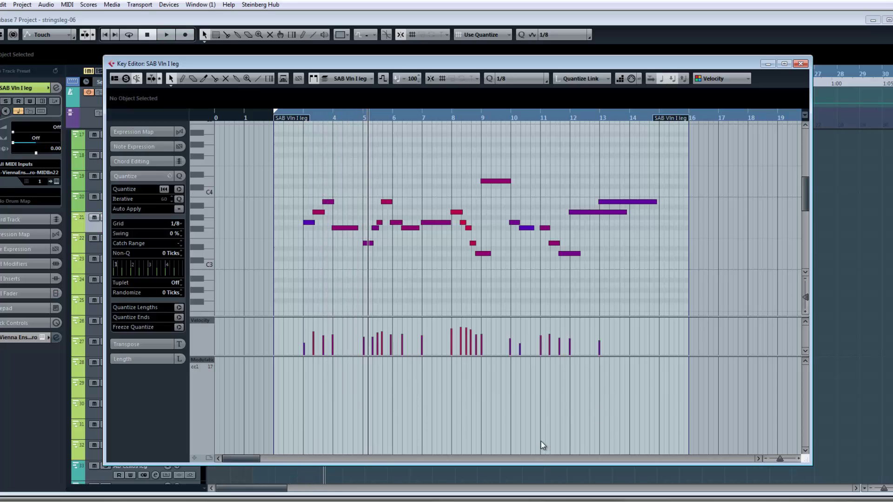
- Record a modulation curve over the SAB Vln I leg melody from bar 2 to about bar 15
key(space)
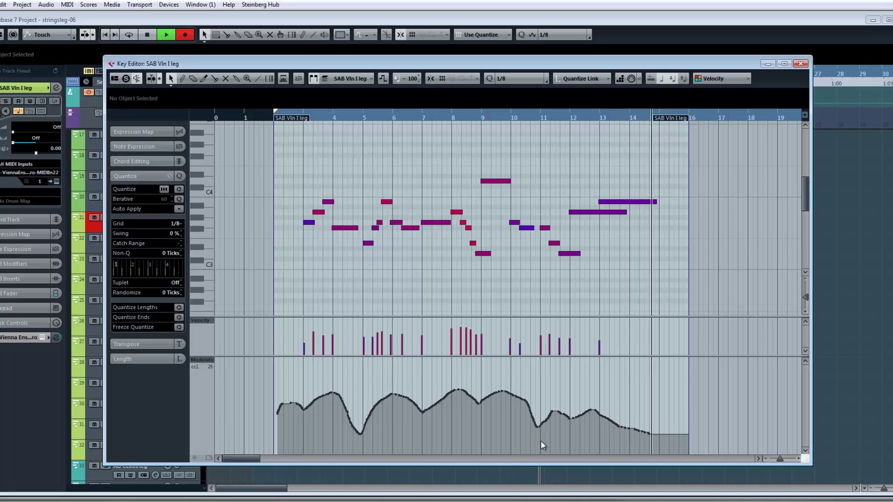
key(space)
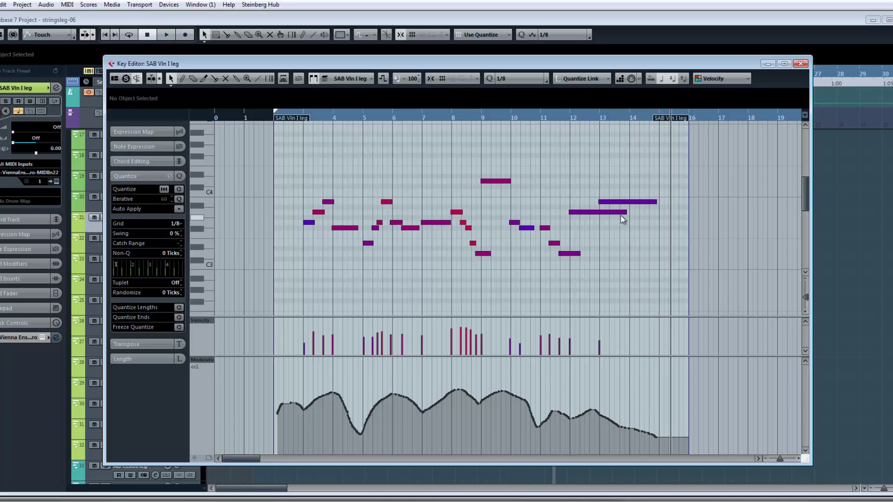
- Shorten the long A3 note to end at 13.1.3.61 and the F#3 note before bar 7 to end at 6.3.2.54
drag(625, 212, 606, 212)
click(360, 118)
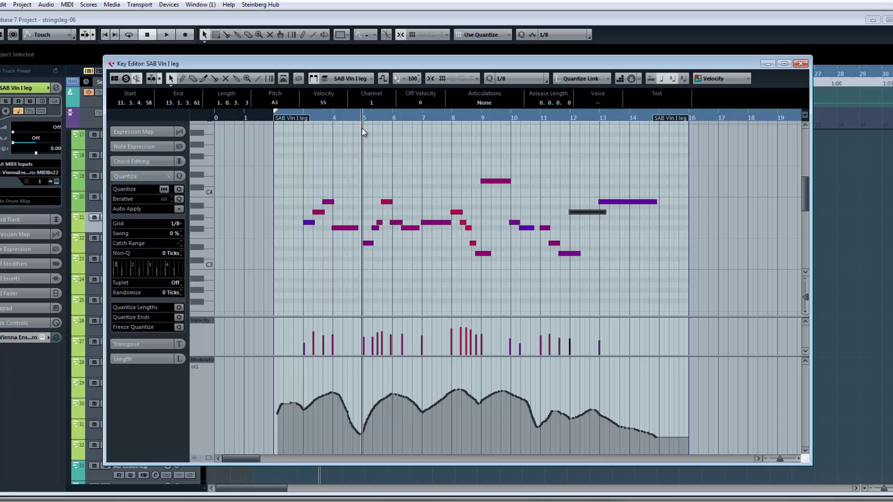
key(space)
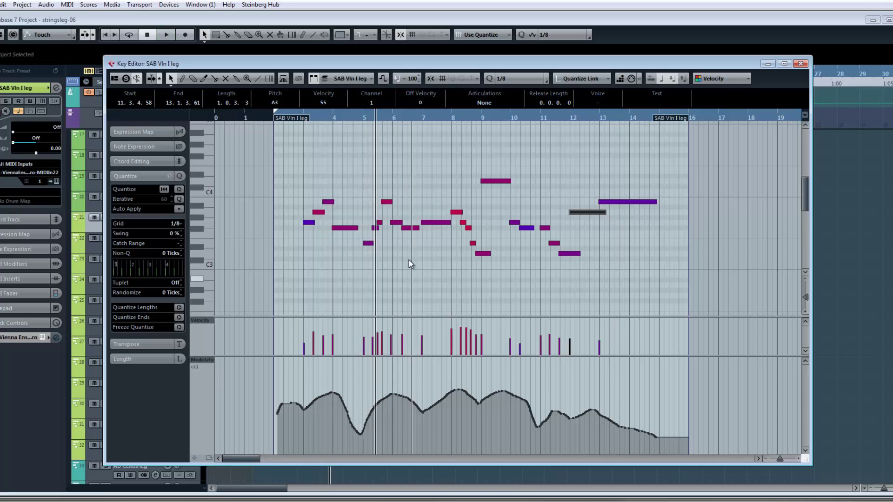
drag(418, 227, 415, 228)
key(space)
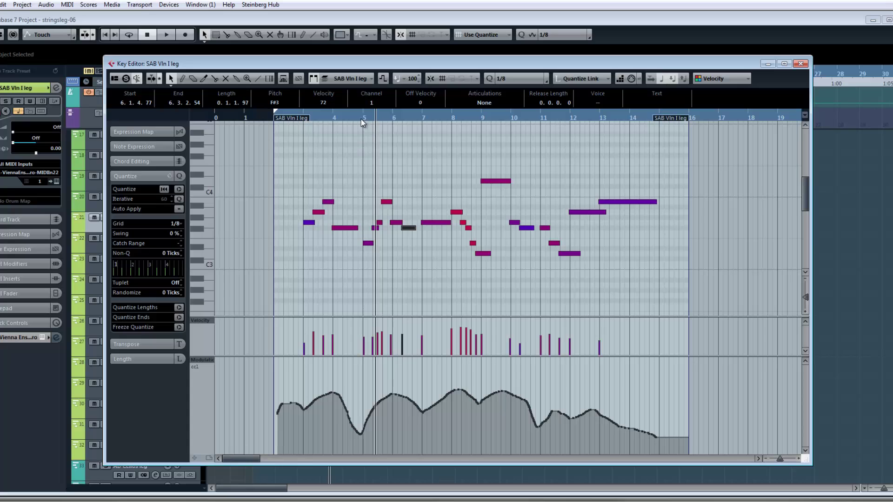
- Play past bar 7, draw a smooth modulation dip around bar 7, and replay from bar 5 to check it
key(space)
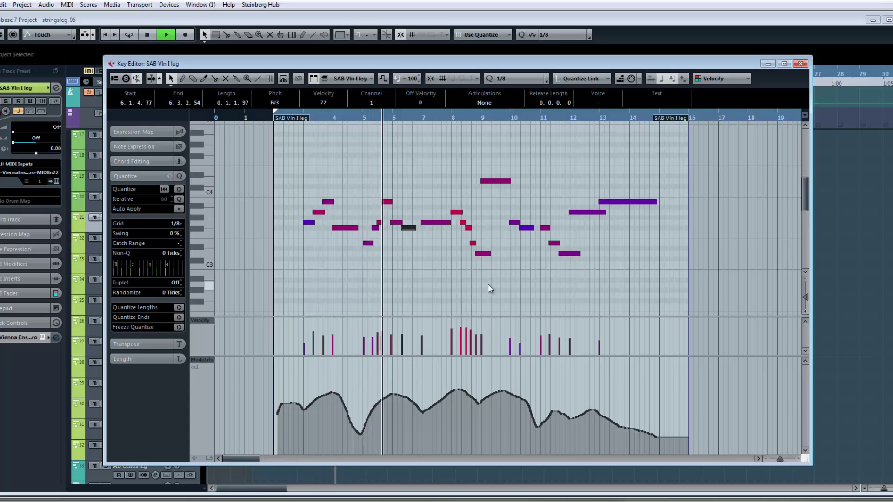
key(h)
scroll(549, 299, right, 1)
scroll(549, 303, right, 1)
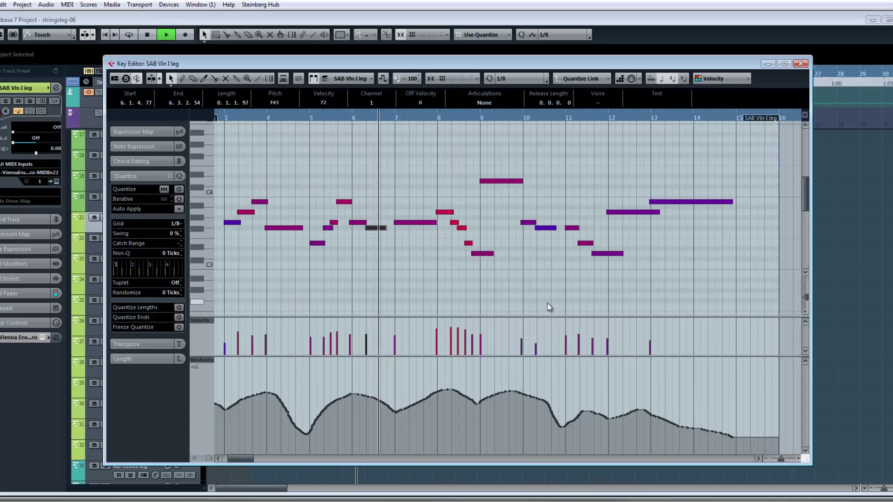
key(space)
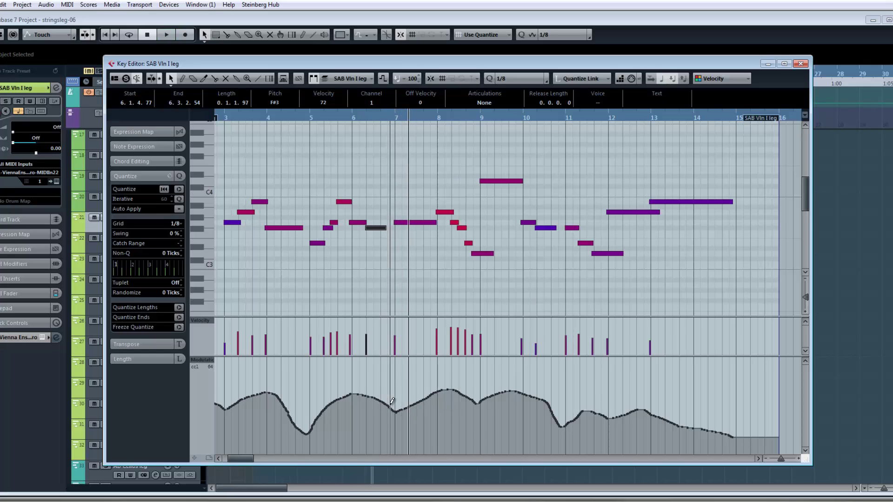
mouse_move(389, 404)
mouse_down()
mouse_move(393, 425)
mouse_move(419, 401)
mouse_move(395, 424)
mouse_move(411, 413)
mouse_up()
click(311, 122)
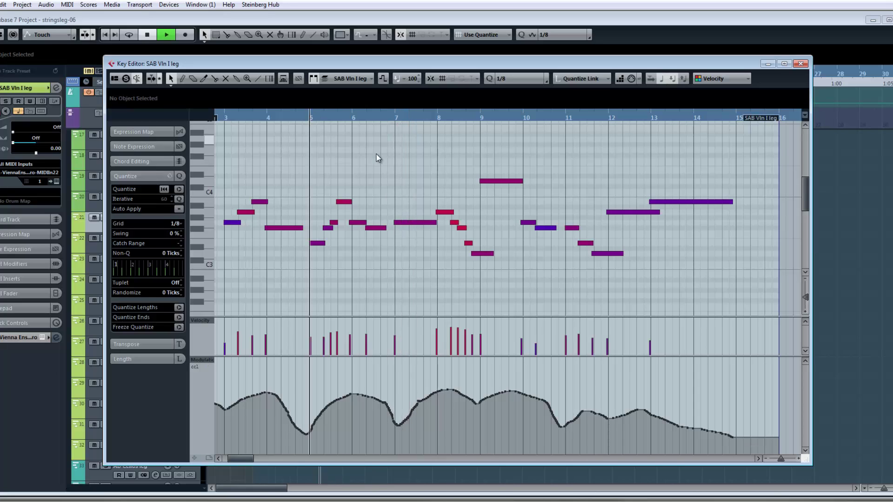
key(space)
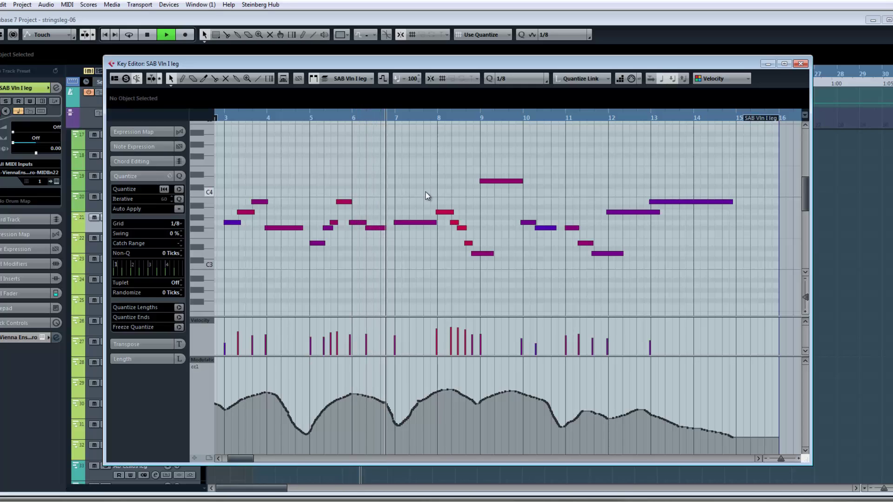
key(space)
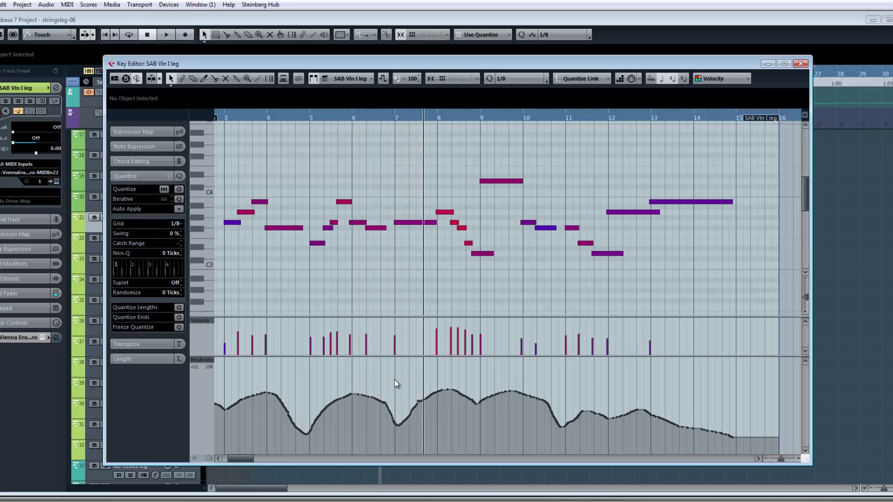
- Make the modulation dip at bar 7 deeper and steeper, replaying from between bars 5 and 6 to past bar 8
mouse_move(389, 403)
mouse_down()
mouse_move(391, 433)
mouse_move(404, 423)
mouse_up()
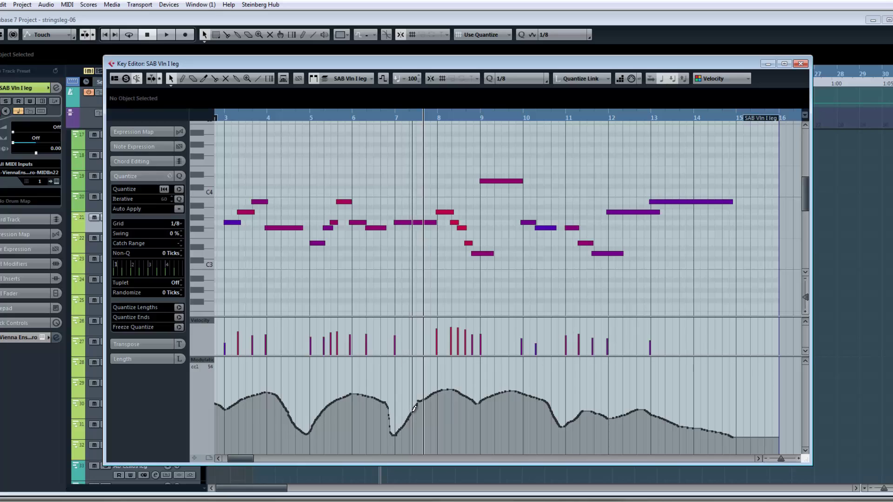
click(341, 117)
key(space)
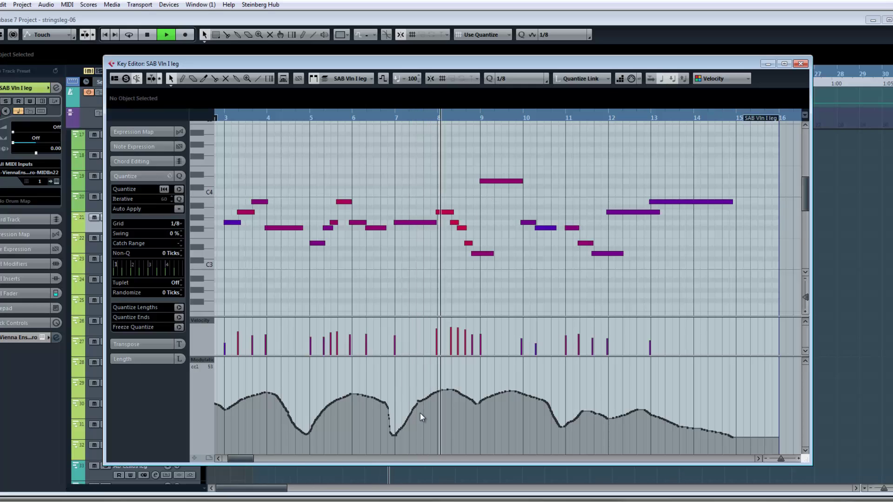
key(space)
- Lengthen the G3 note that starts at bar 7 to end at 8.1.1.42
click(435, 224)
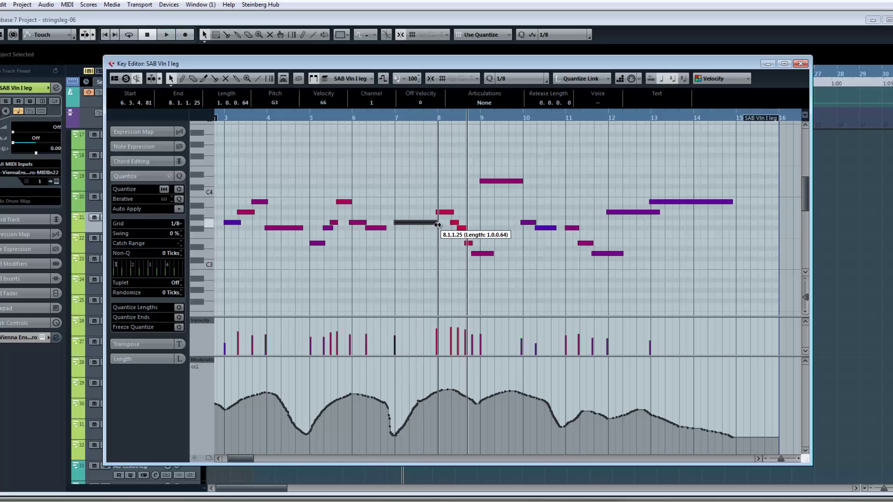
key(g)
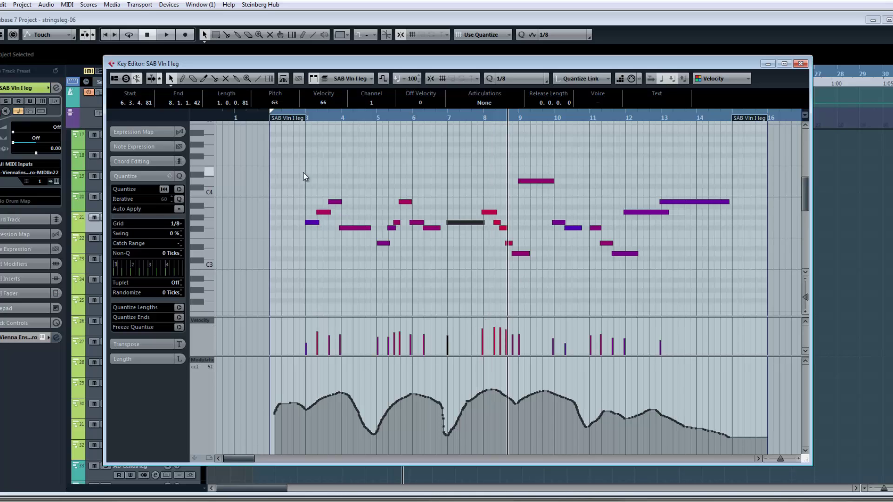
- Set the velocity of all melody notes to 96, and reduce the velocity of only the high note at bar 9
drag(306, 155, 772, 272)
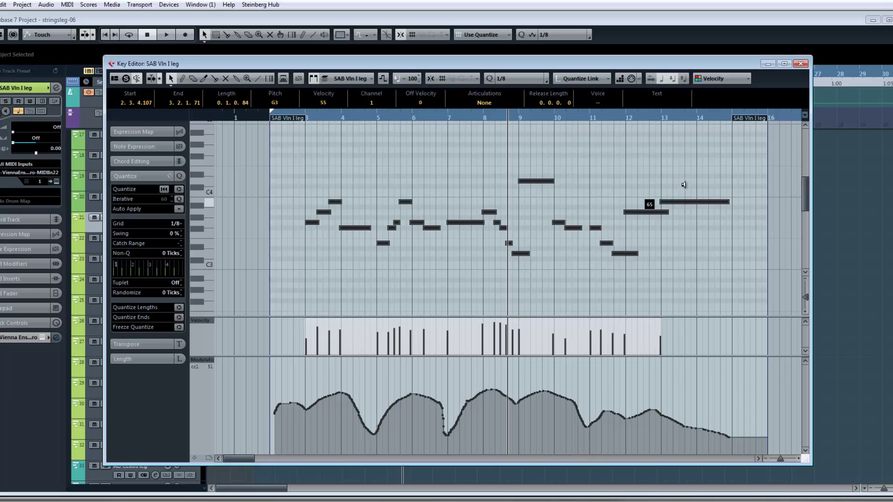
drag(679, 133, 679, 116)
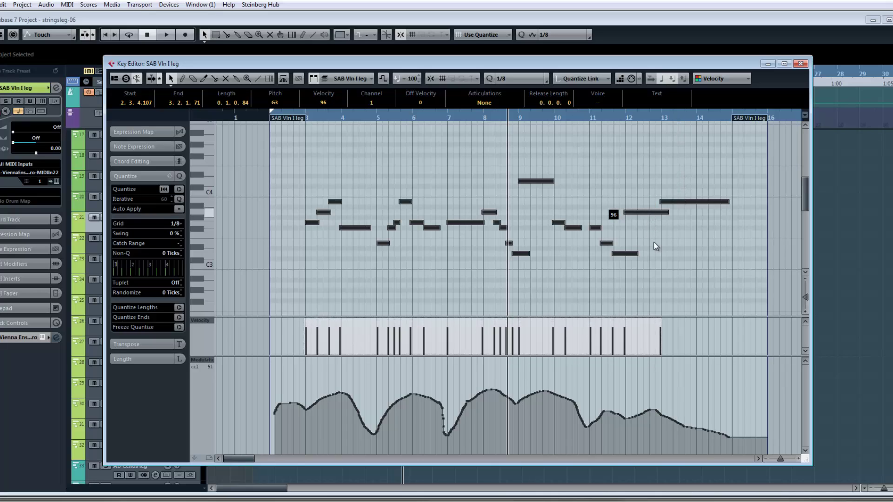
click(561, 302)
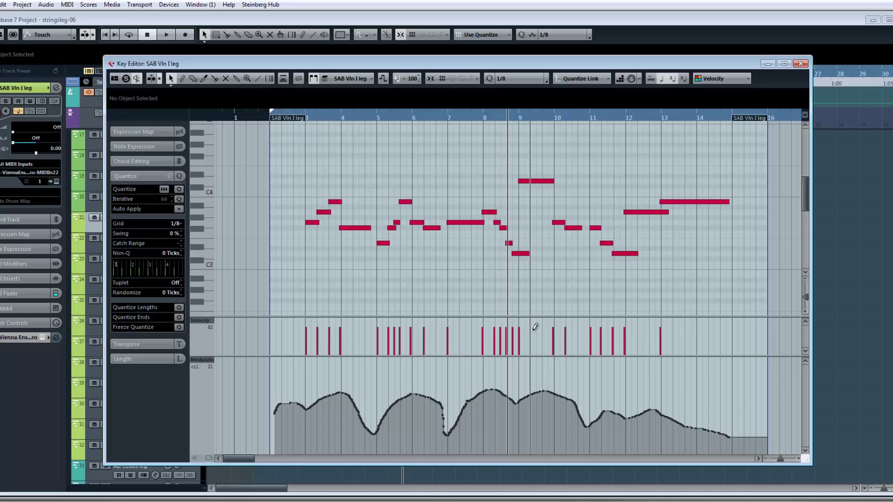
drag(521, 340, 519, 345)
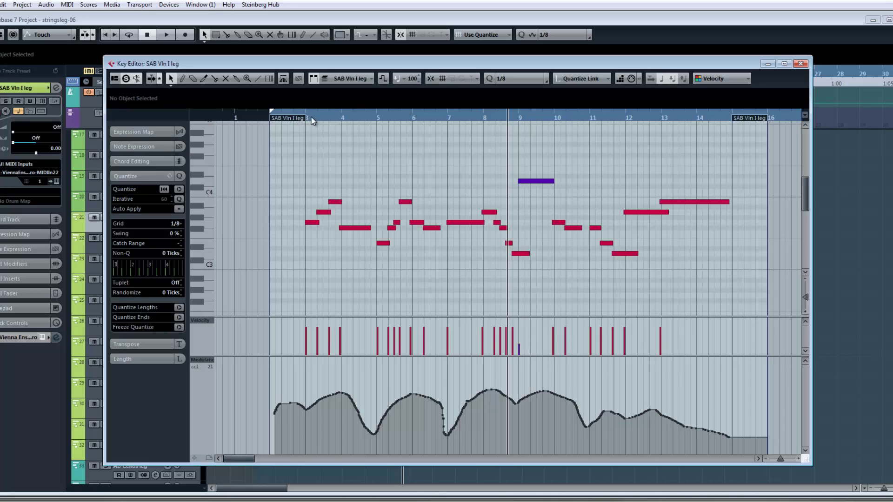
- Play from bar 3 and reduce the velocities of the note starting at bar 4 and the high note before bar 6
drag(311, 117, 301, 119)
drag(341, 331, 341, 342)
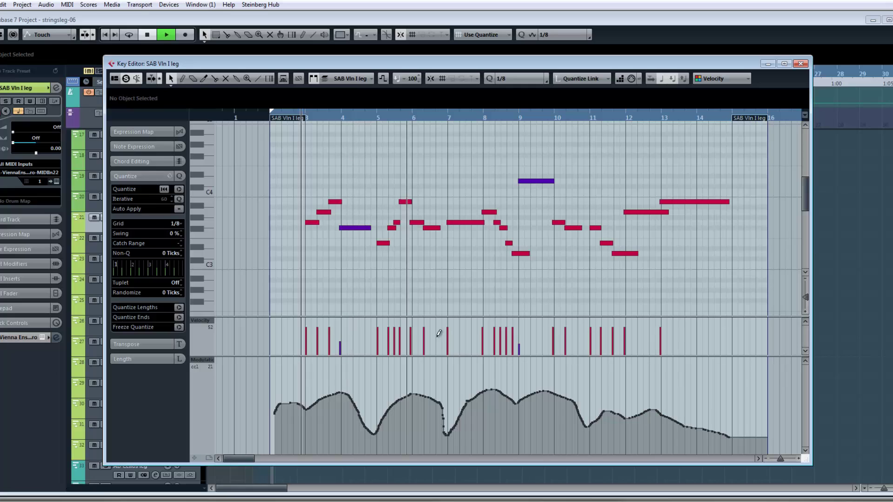
key(space)
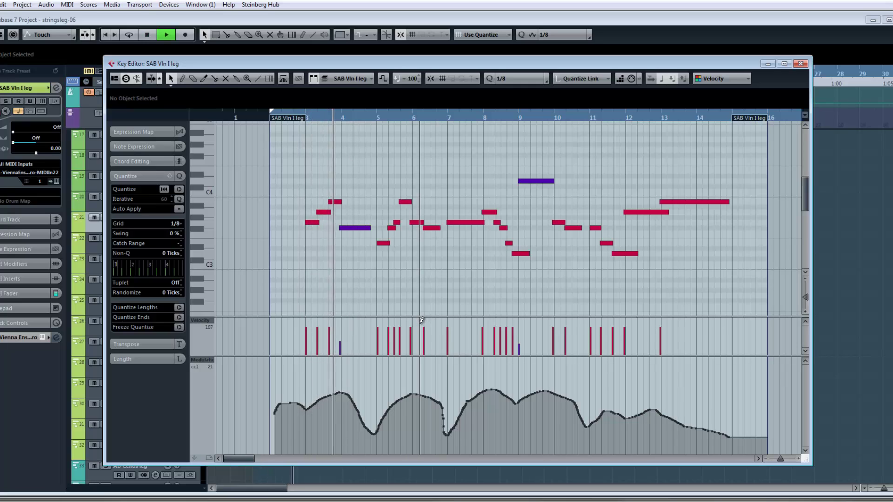
click(400, 350)
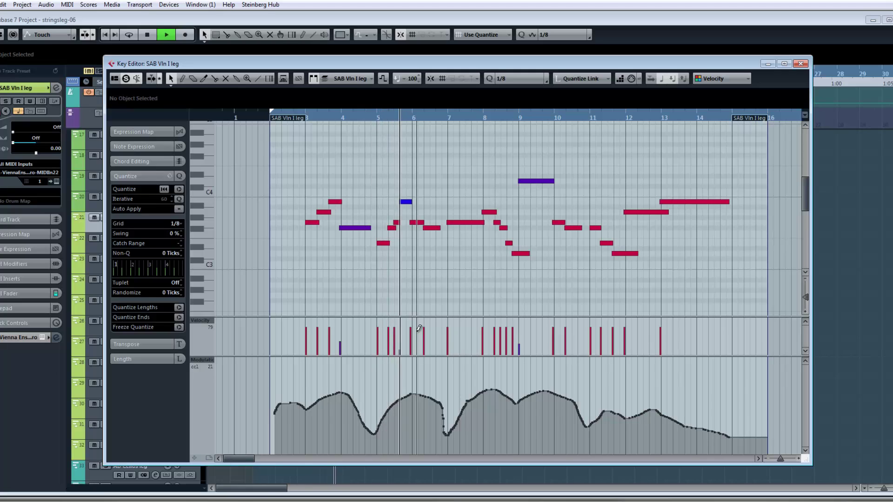
click(400, 339)
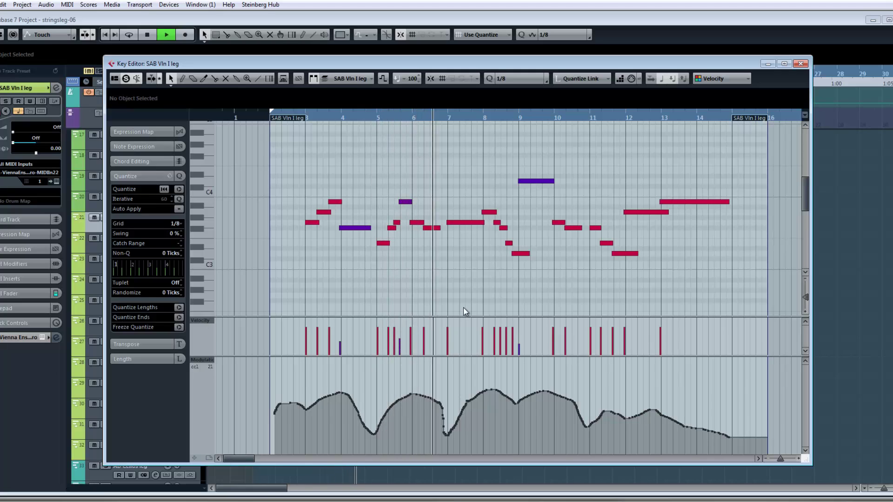
- Replay from before bar 5, reduce the velocity of the note starting at bar 8, and play again from bar 7
click(371, 114)
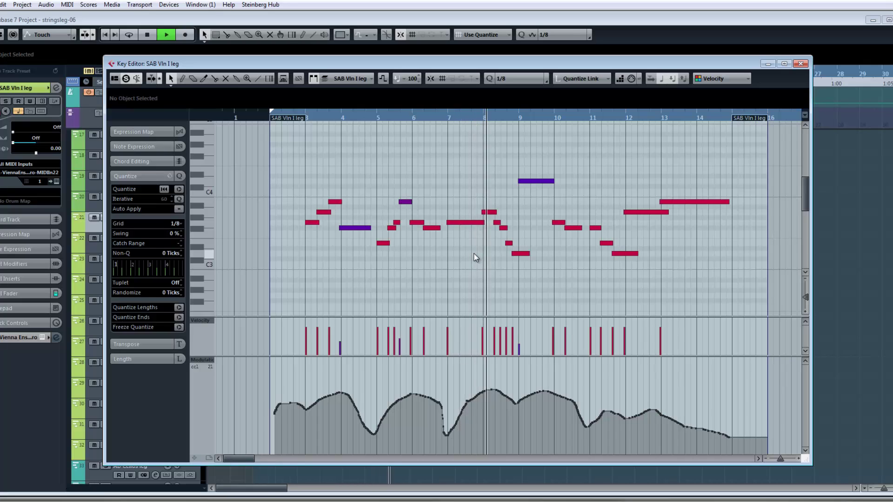
key(space)
drag(484, 318, 483, 347)
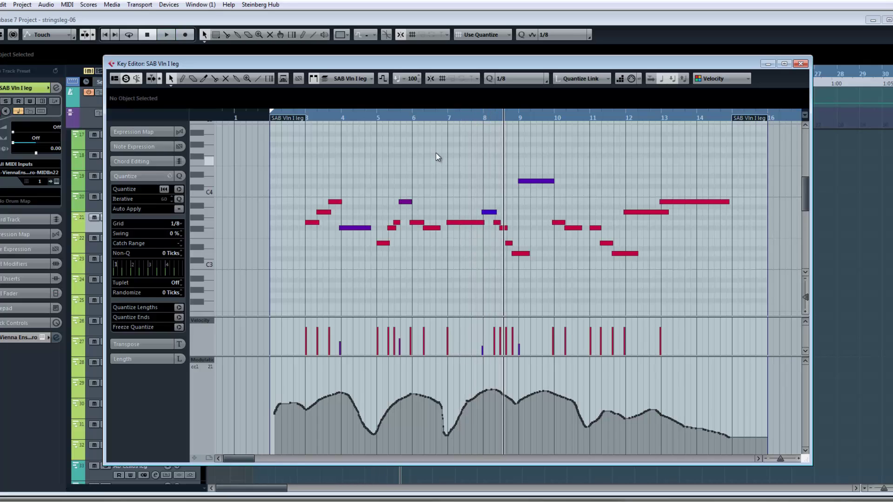
click(443, 116)
key(space)
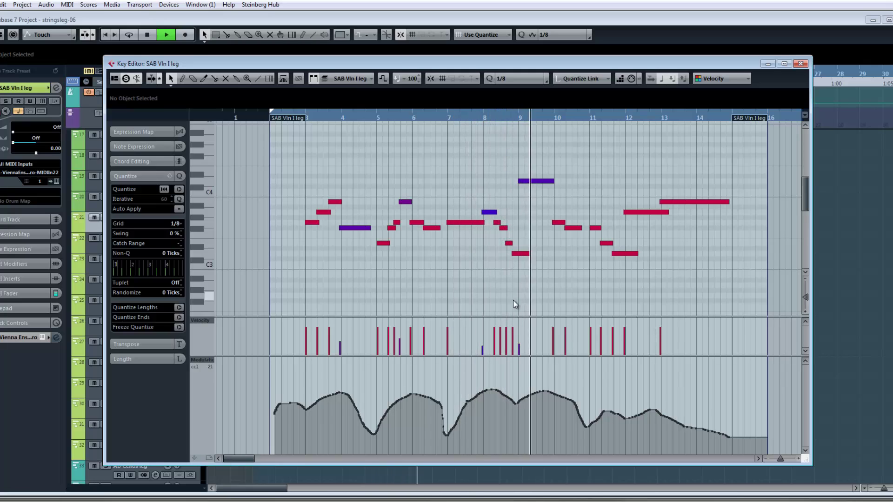
- Shorten the low D3 note just before bar 9 to end at 9.1.2.95, replaying the transition into the high note
key(space)
key(space)
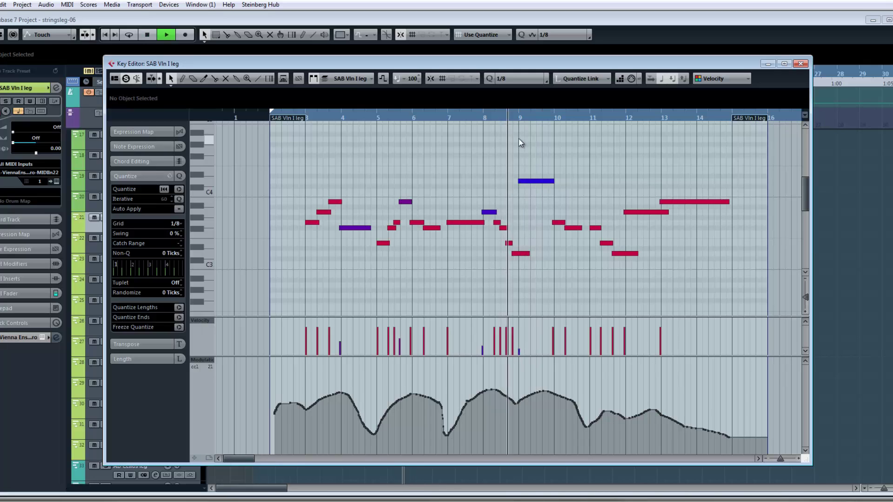
drag(528, 255, 524, 254)
key(space)
key(space)
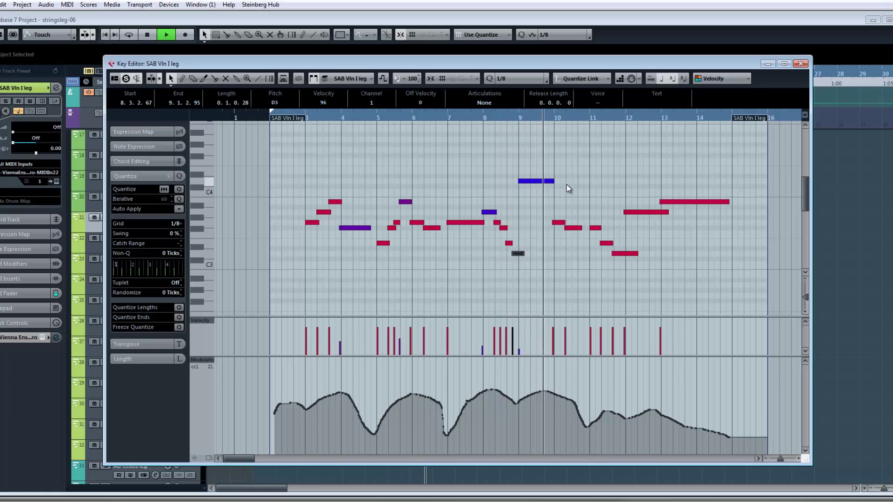
key(space)
- Draw a higher modulation swell over the high note, peaking just before bar 10, and replay from bar 8
mouse_move(510, 395)
mouse_down()
mouse_move(532, 373)
mouse_move(551, 368)
mouse_move(579, 408)
mouse_up()
click(478, 116)
key(space)
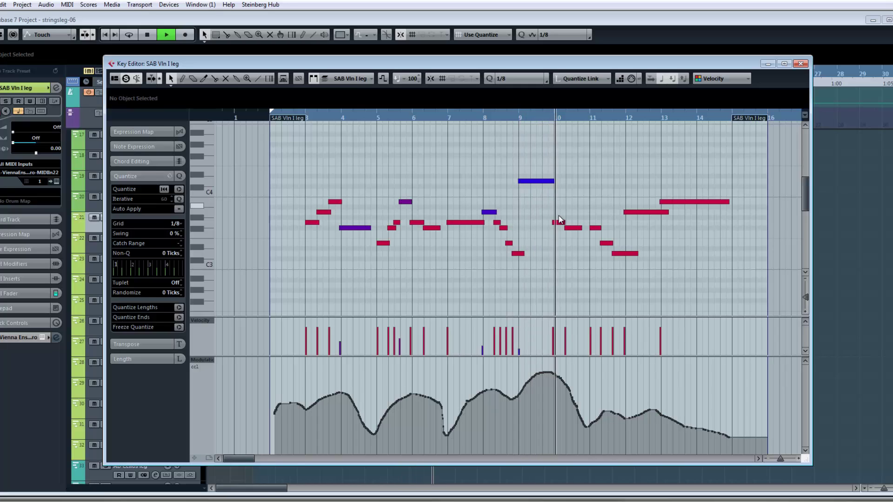
key(space)
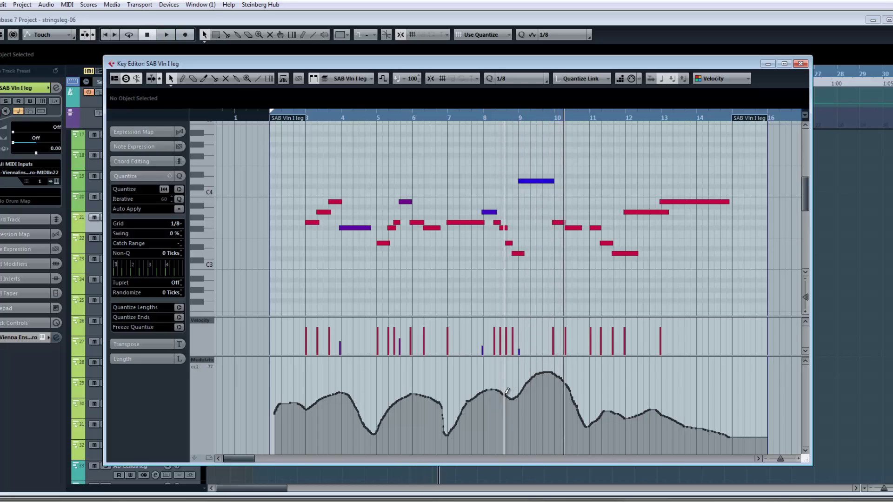
- Redraw the modulation swell with its peak midway through bar 9 and a gradual fall past bar 10, replaying the passage
mouse_move(520, 384)
mouse_down()
mouse_move(542, 370)
mouse_move(573, 401)
mouse_up()
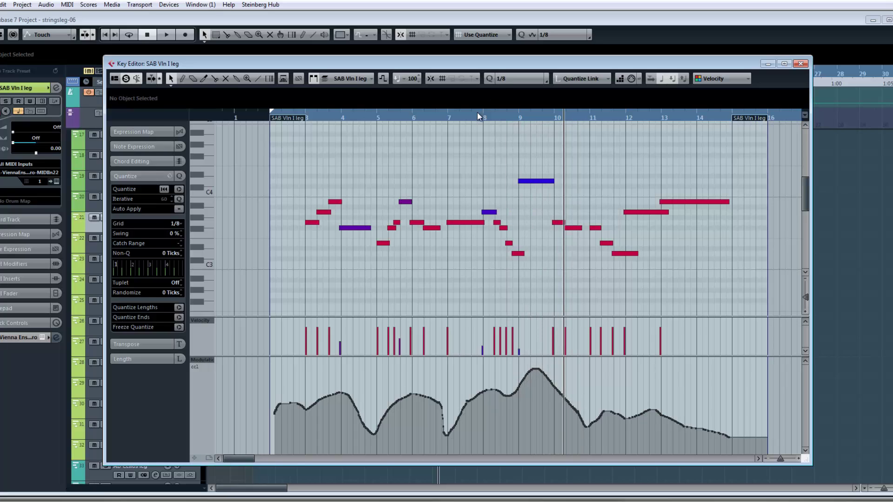
key(space)
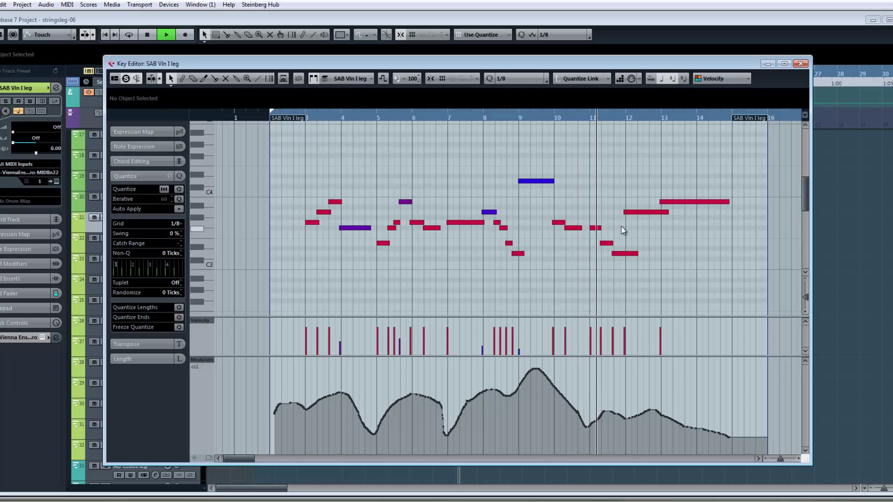
key(space)
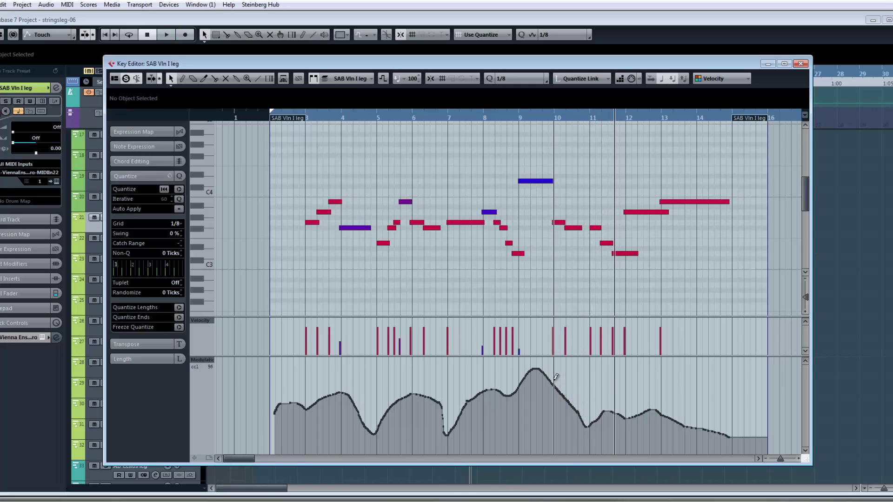
click(517, 119)
key(space)
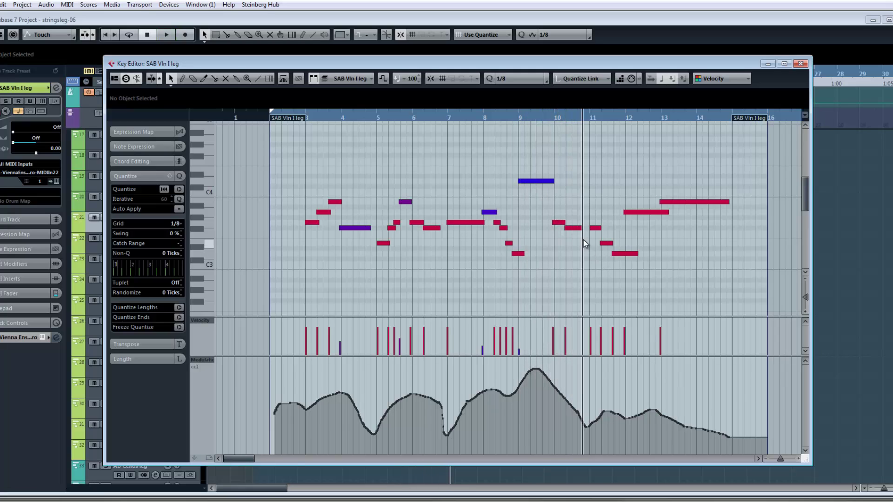
- Steepen the modulation fall after bar 10 into a low point before bar 11 with a slow rise past bar 12, then replay
key(space)
click(573, 228)
mouse_move(556, 379)
mouse_down()
mouse_move(581, 425)
mouse_move(588, 413)
mouse_move(583, 426)
mouse_move(636, 414)
mouse_up()
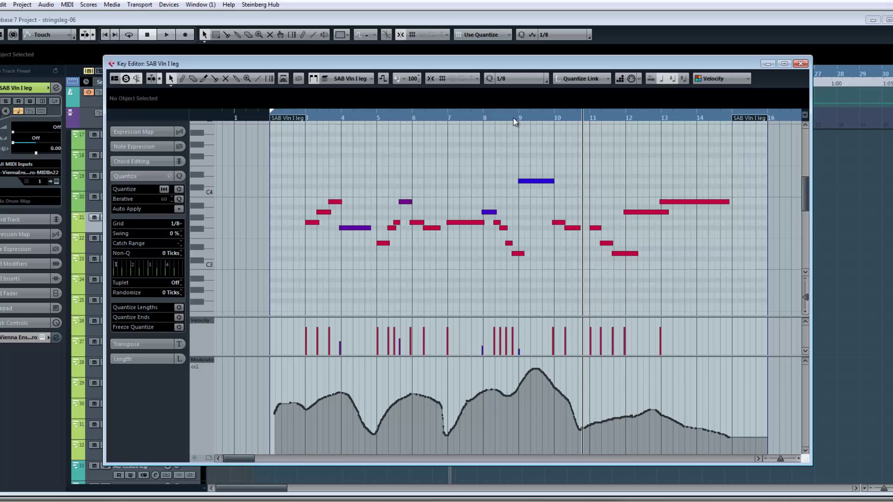
click(513, 119)
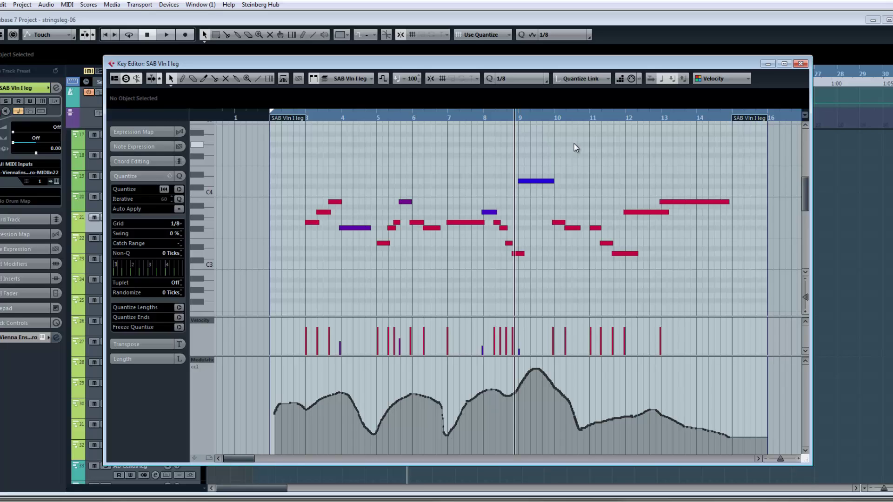
key(space)
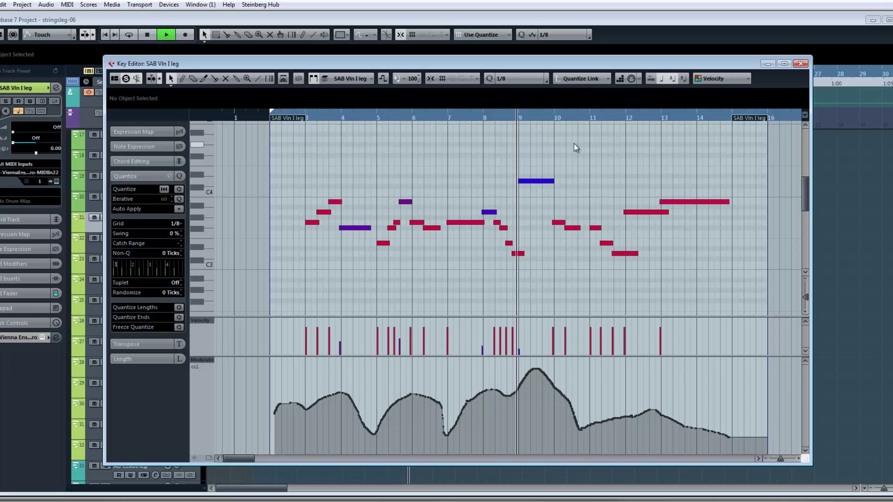
key(space)
click(514, 119)
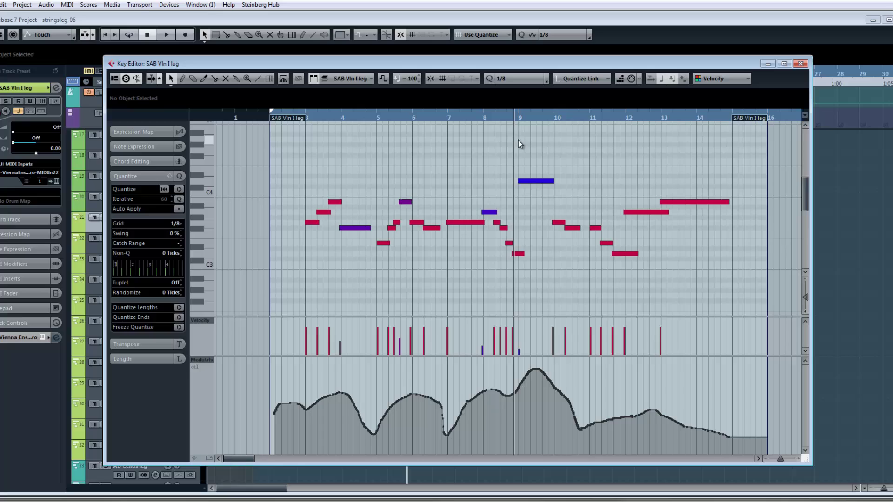
- Play from mid-bar 8, redraw the modulation from bar 11 as a broad arch tapering past bar 15, and replay the ending
click(502, 117)
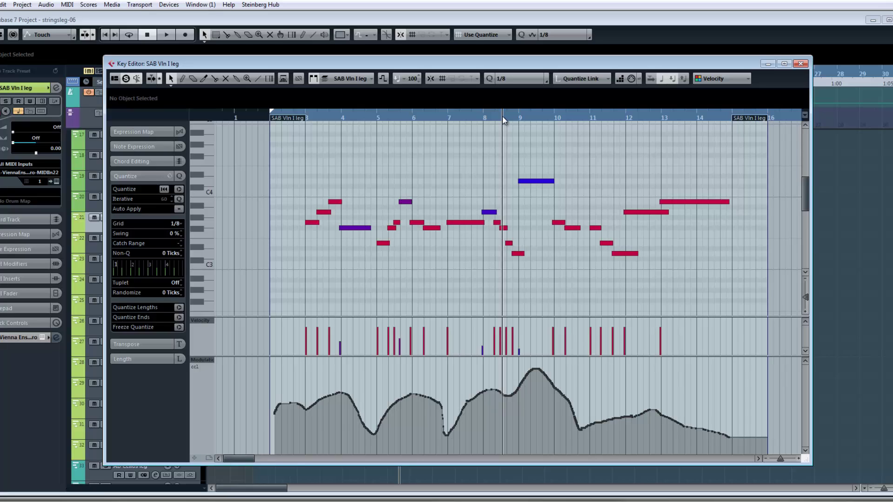
key(space)
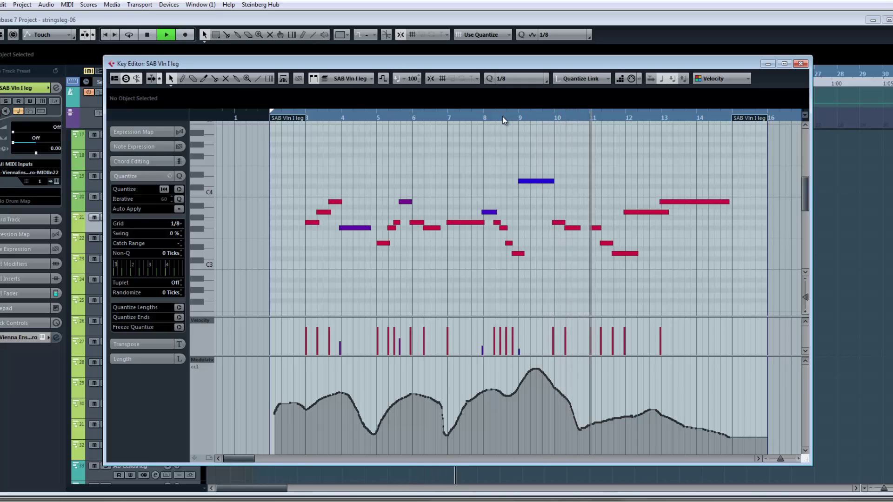
key(space)
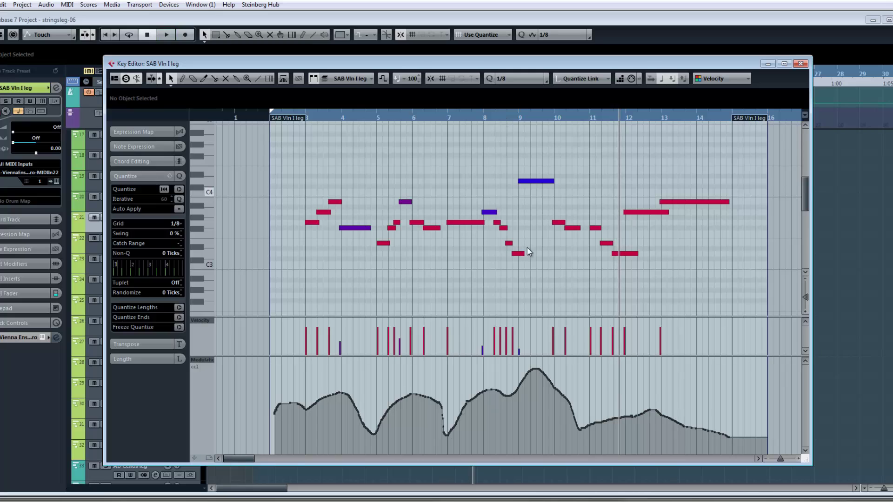
mouse_move(590, 427)
mouse_down()
mouse_move(582, 436)
mouse_move(619, 403)
mouse_move(651, 404)
mouse_move(746, 432)
mouse_up()
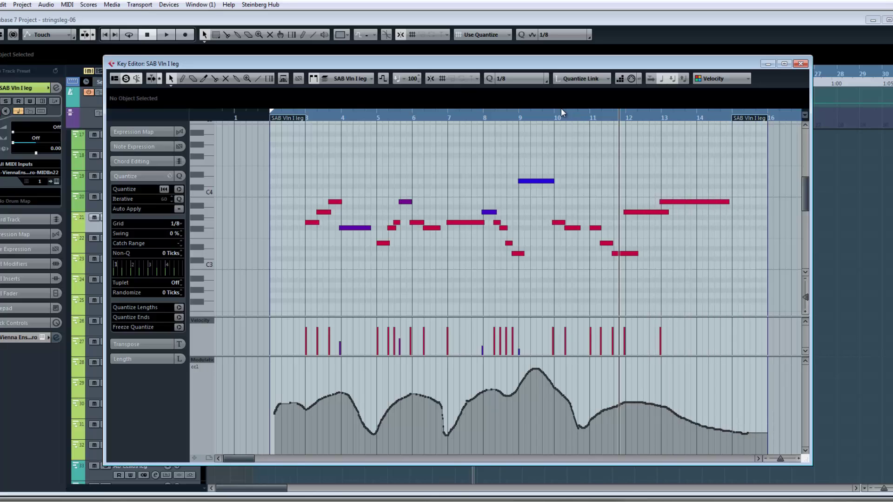
click(586, 116)
key(space)
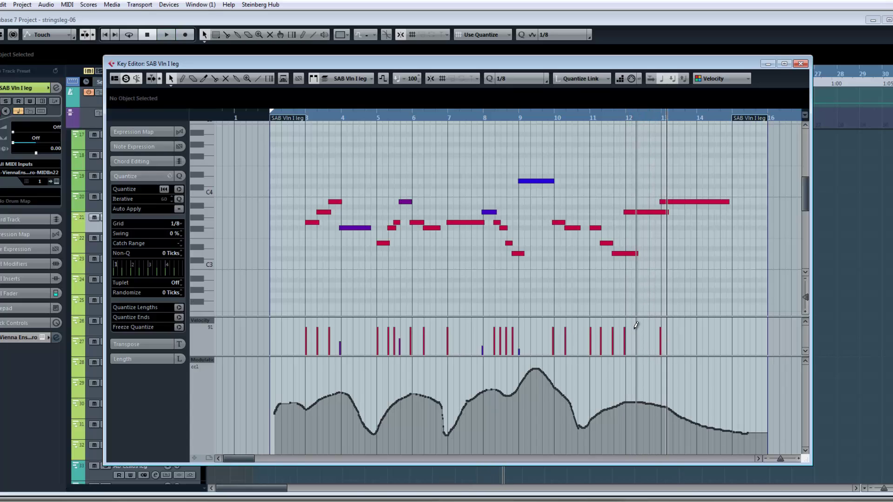
key(space)
- Lower the velocity of the long note starting at bar 12 to a very low value, replaying from around bar 11
drag(623, 347, 629, 344)
click(586, 118)
key(space)
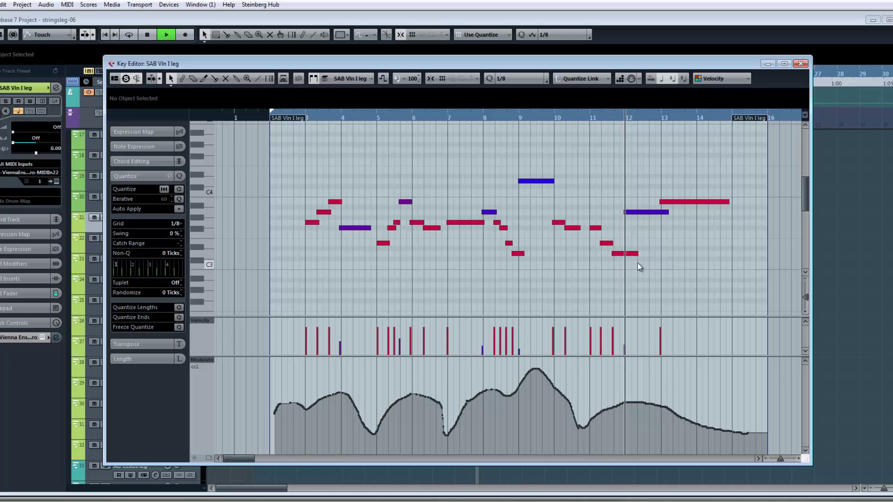
drag(636, 255, 639, 255)
drag(624, 345, 626, 350)
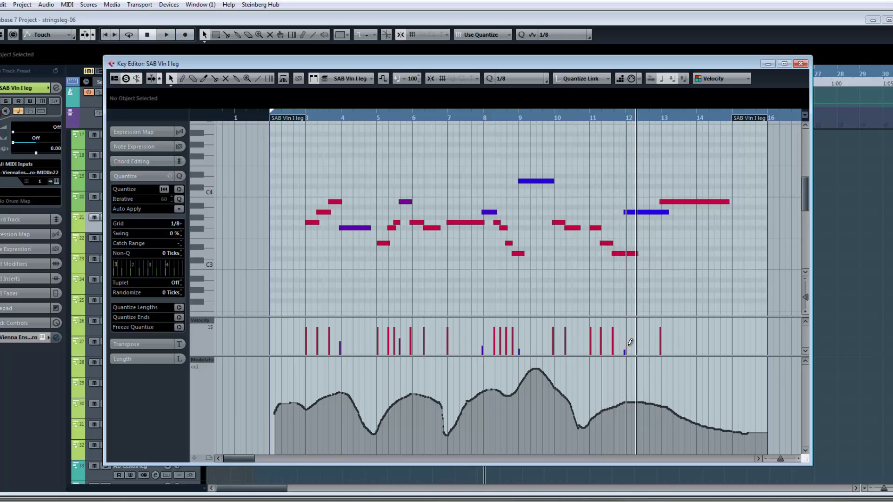
click(596, 114)
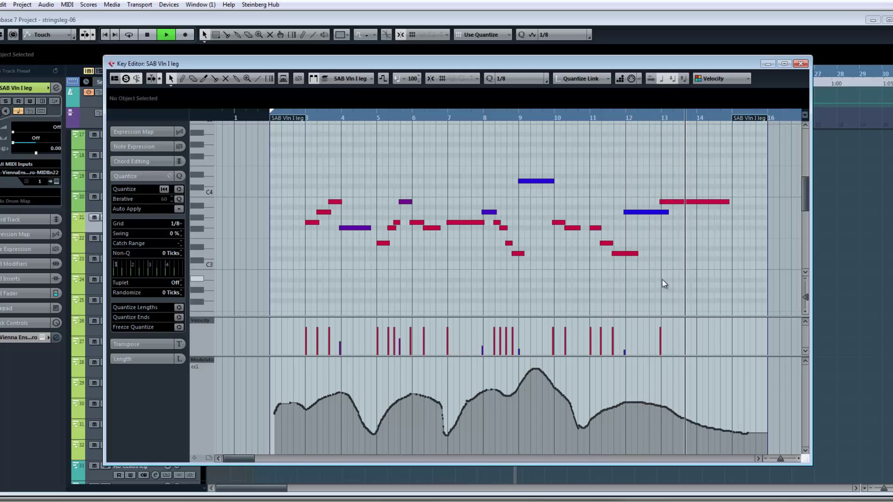
key(space)
- Close the Key Editor, unmute the CS2 Violins I track, and play the project from bar 2 to past bar 15
key(Escape)
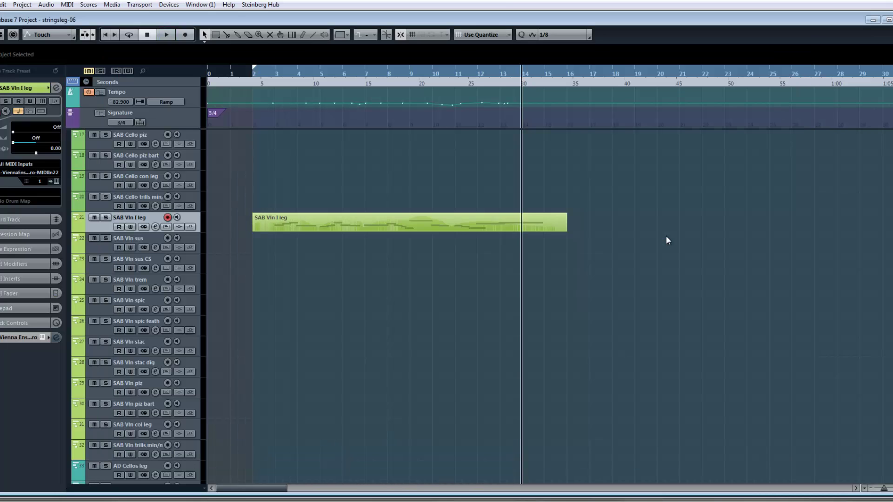
scroll(392, 358, down, 10)
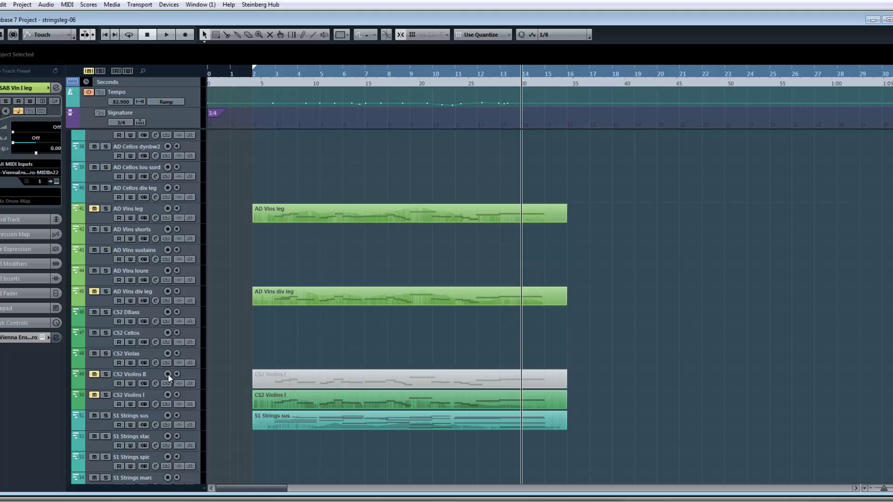
key(KP_1)
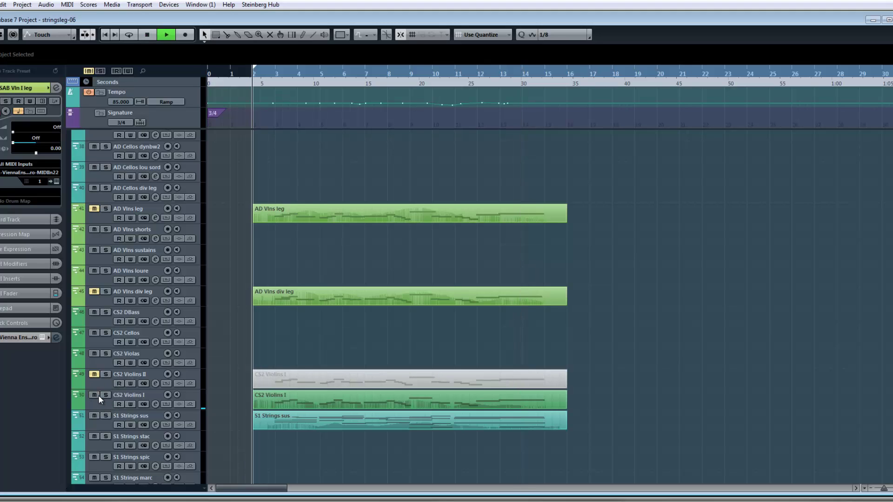
key(space)
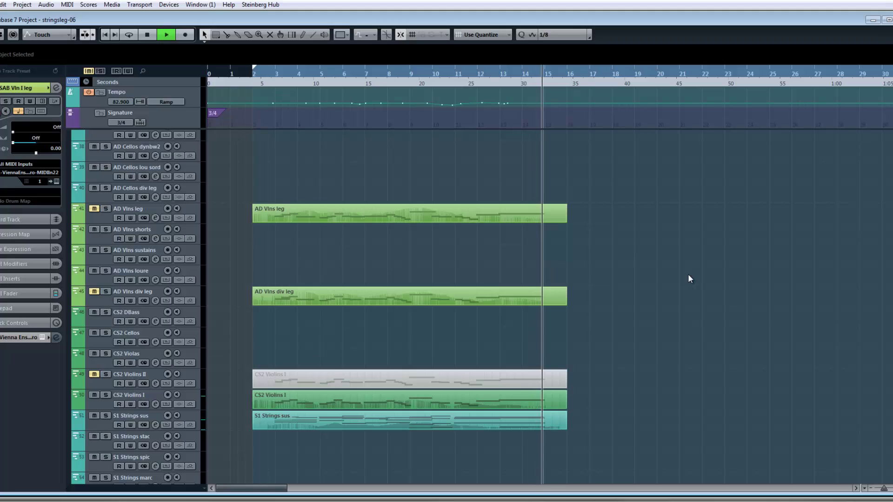
key(f)
key(space)
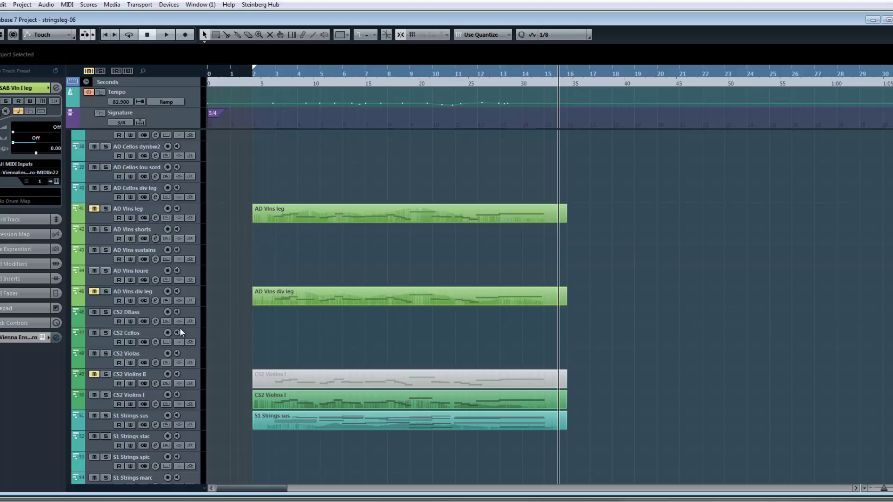
scroll(282, 329, up, 3)
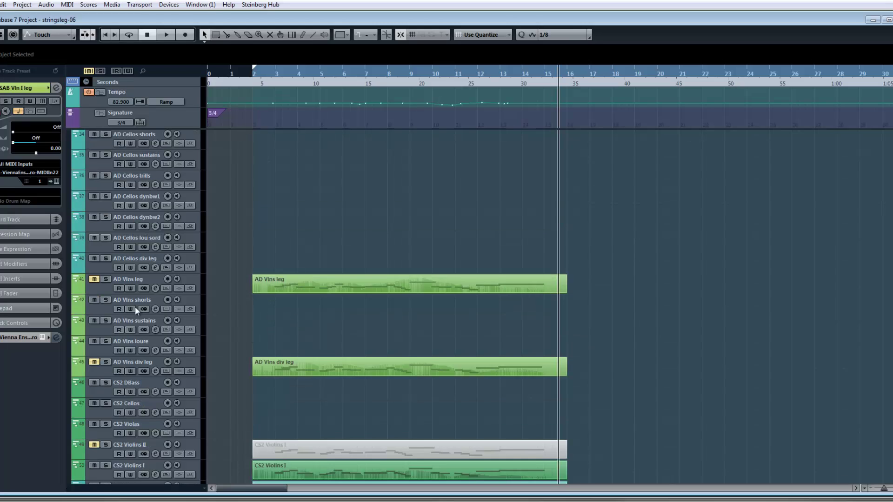
scroll(316, 283, up, 15)
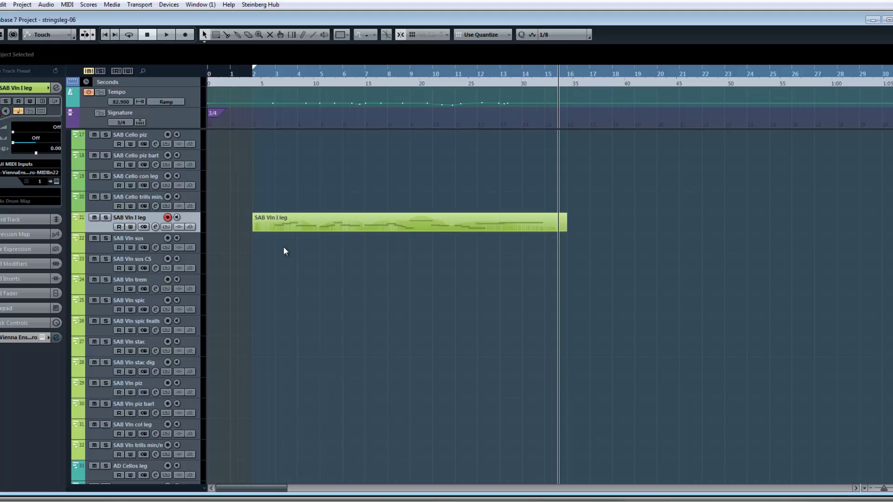
scroll(291, 293, down, 15)
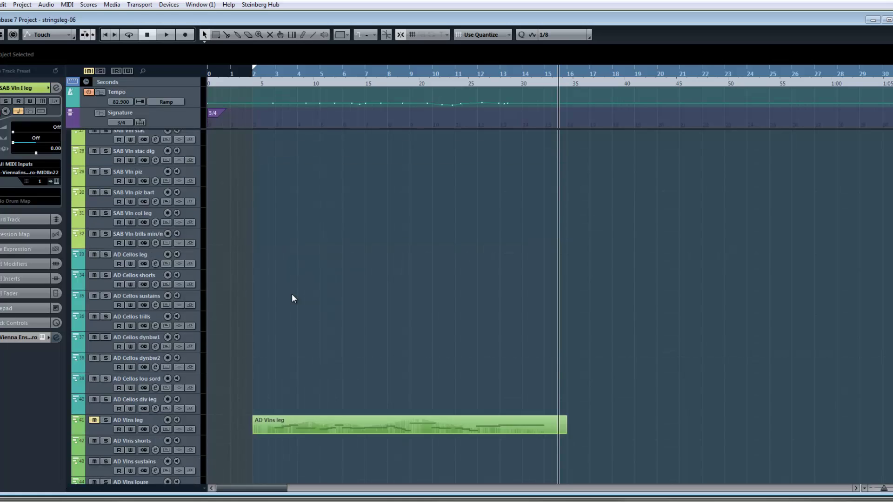
- Unmute the AD VIns leg track, play the layered violins from bar 2 to past bar 15, and mute it again
scroll(314, 220, down, 3)
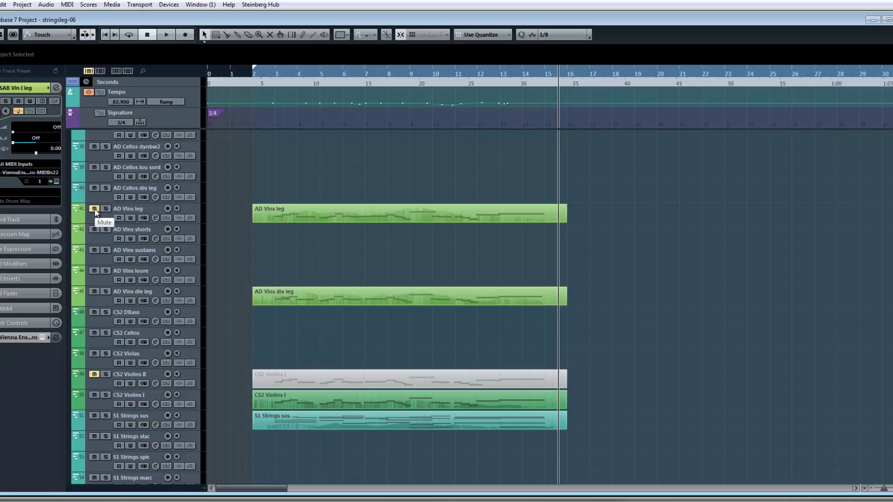
key(space)
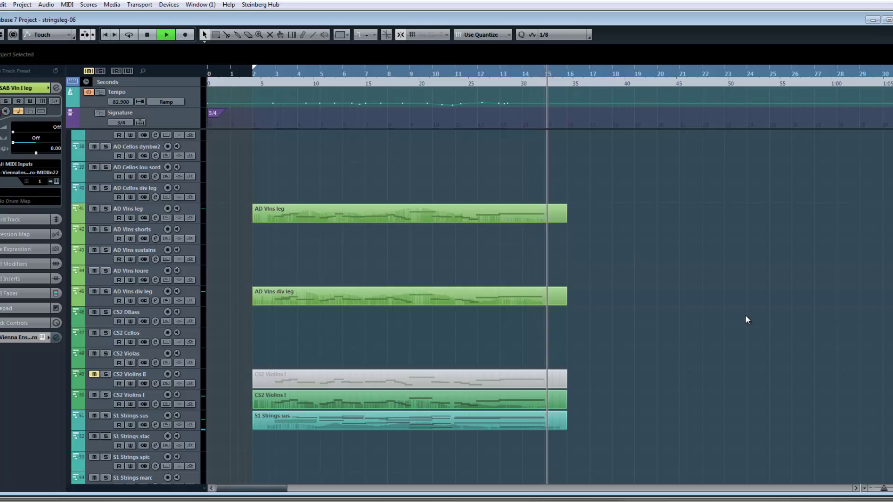
key(space)
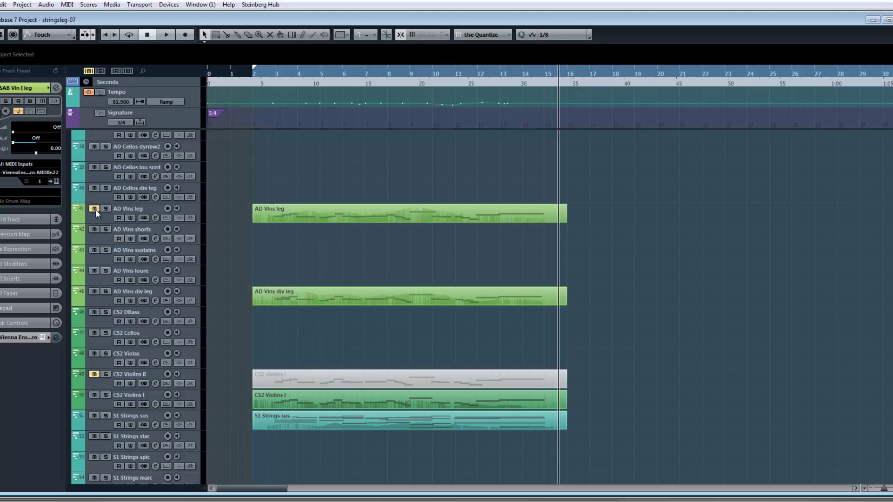
- Select the VSL DimS VIn 1 track and record the legato melody on it from bar 2 to past bar 15
scroll(317, 289, up, 10)
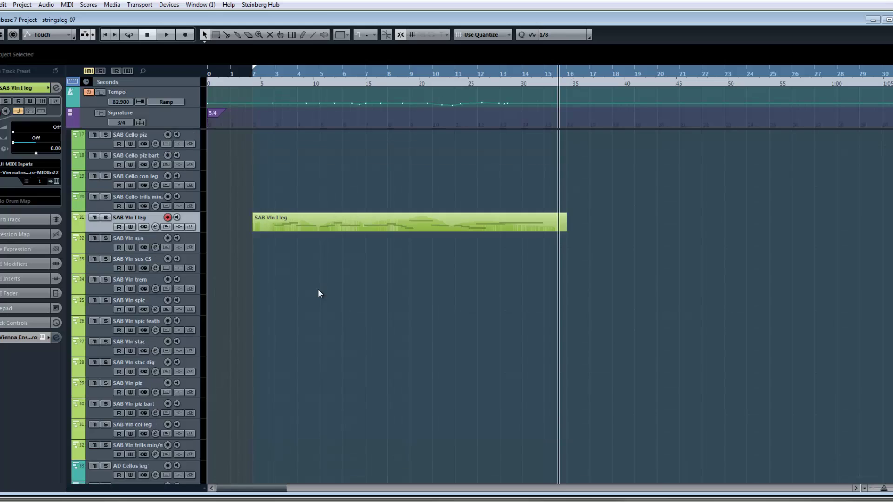
scroll(315, 233, up, 8)
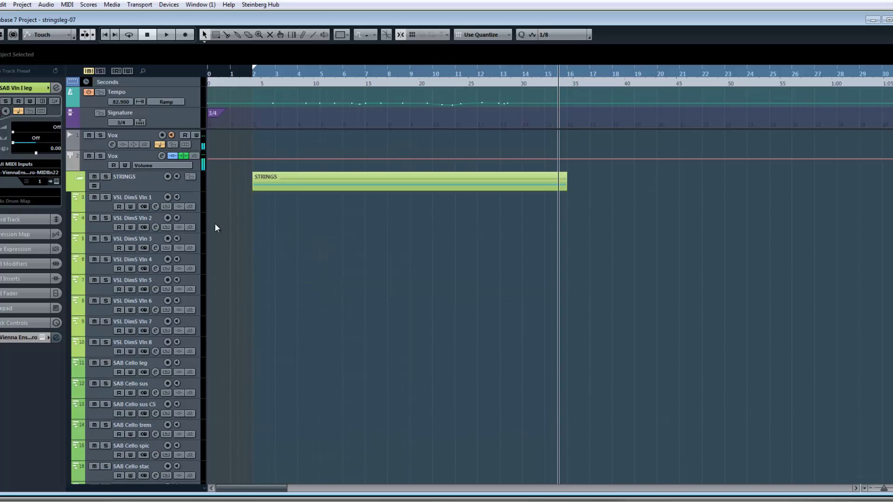
click(106, 207)
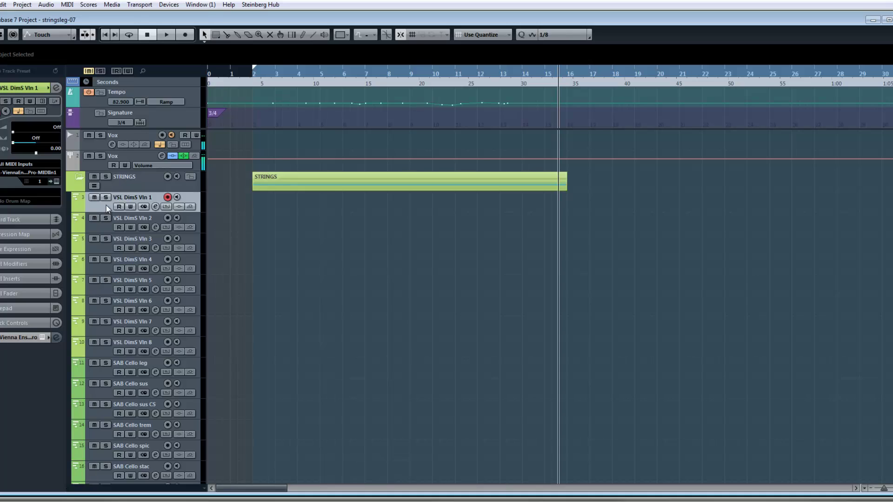
key(space)
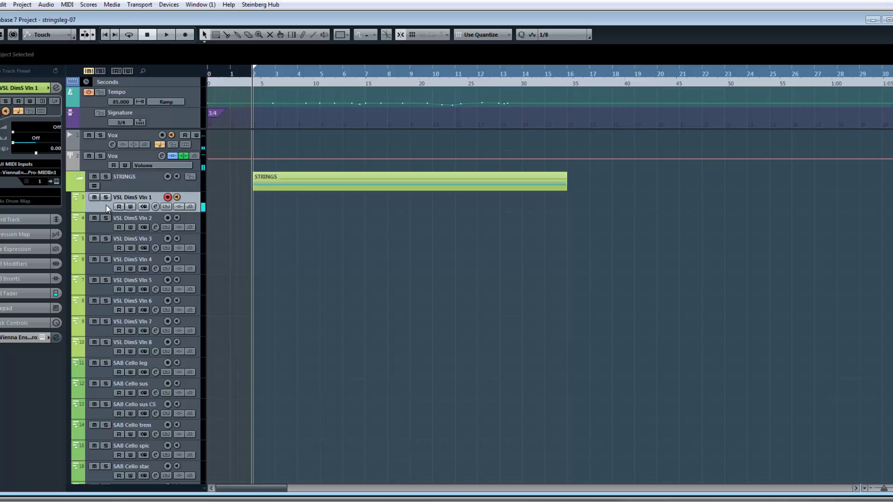
key(space)
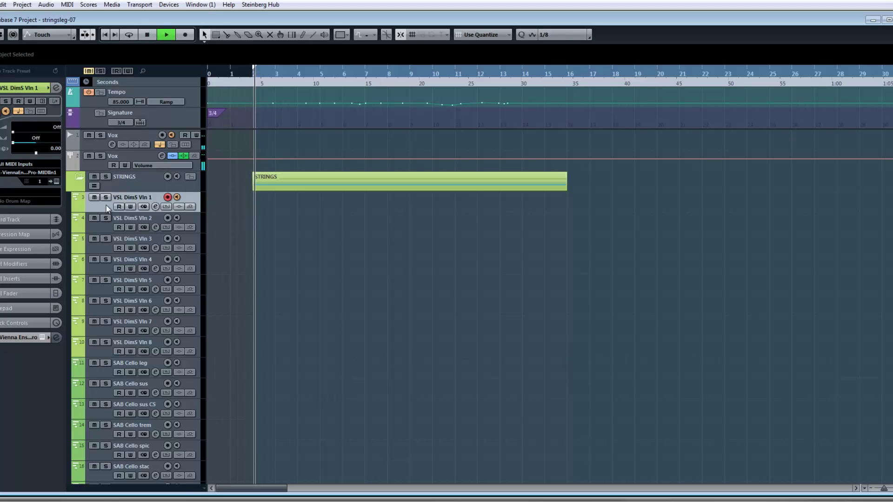
key(space)
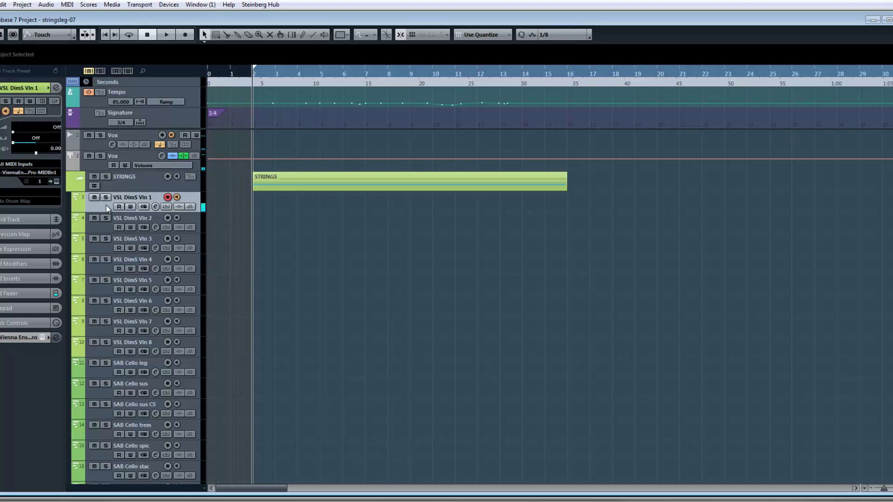
key(KP_Multiply)
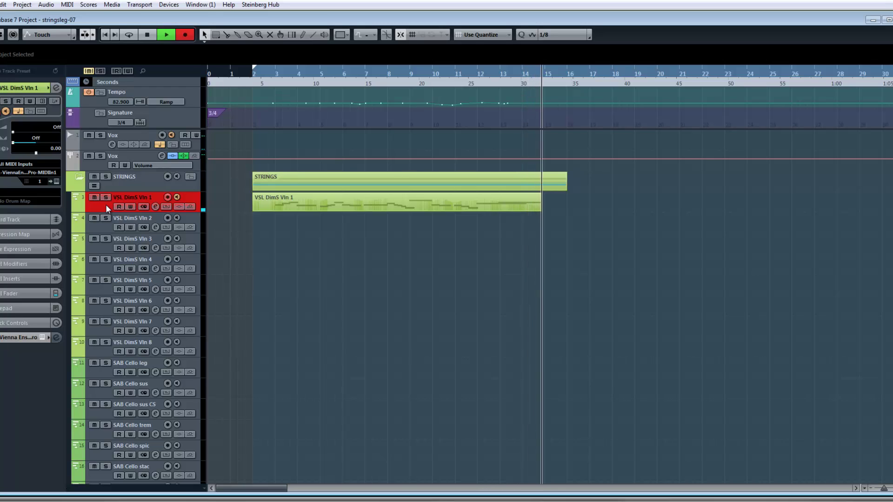
key(space)
- In the VSL DimS VIn 1 part, raise the bar 13 note's velocity near maximum, lower the bar 9 note's to about 31, and replay past bar 9
double_click(523, 203)
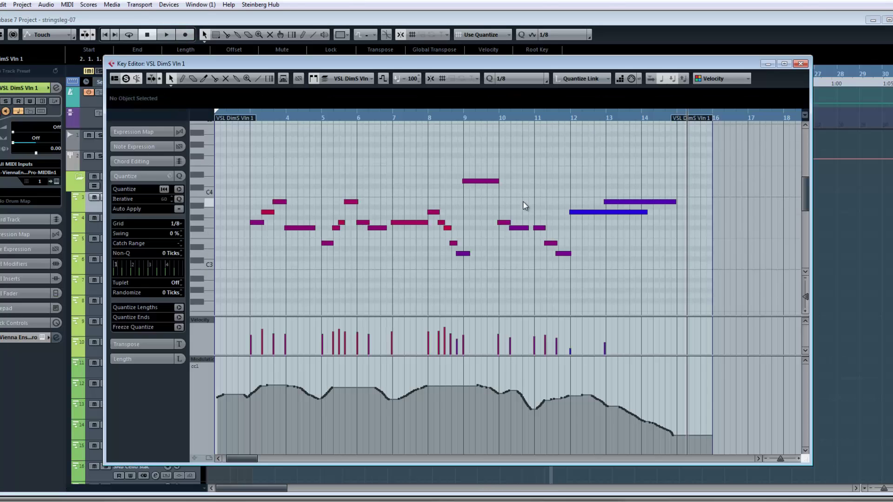
drag(604, 349, 604, 322)
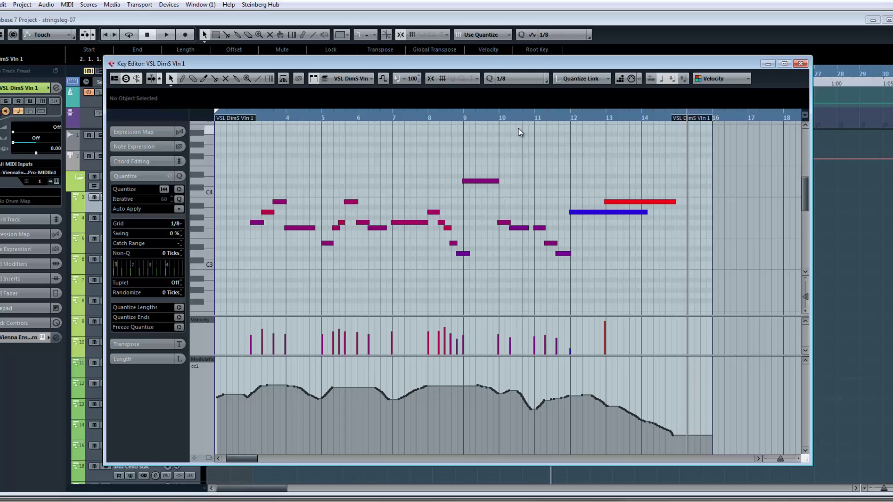
scroll(392, 186, left, 2)
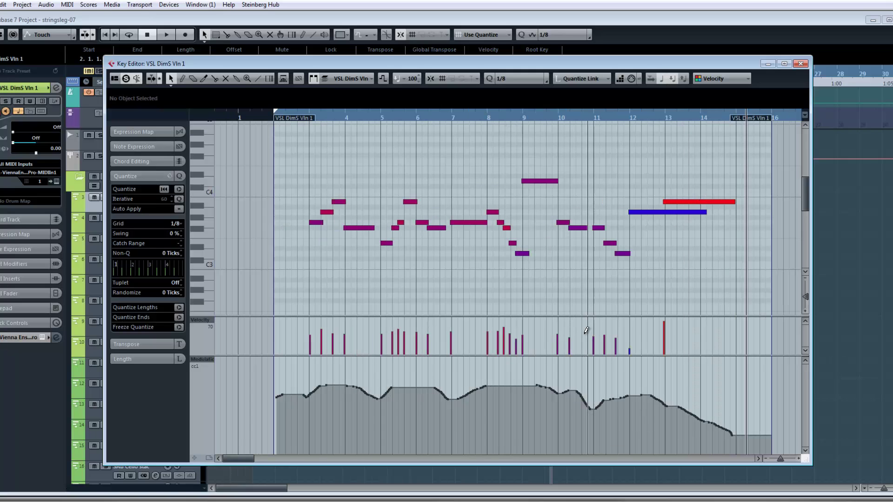
drag(525, 333, 523, 345)
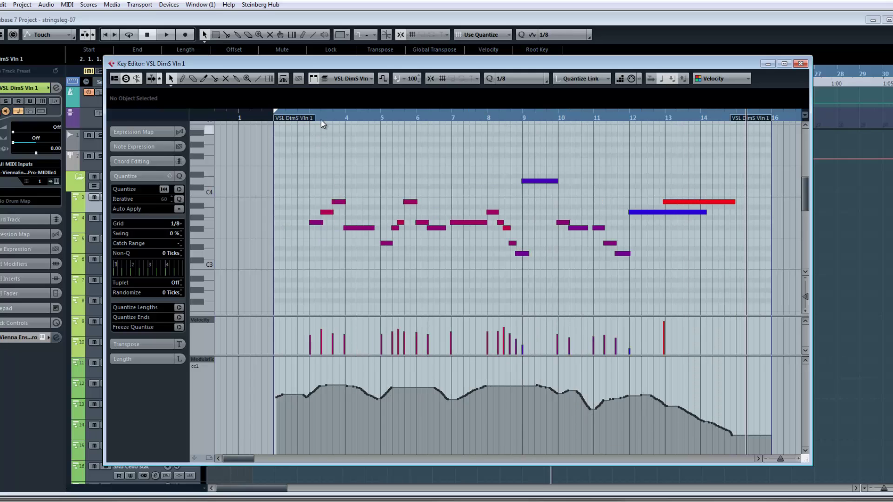
click(303, 114)
key(space)
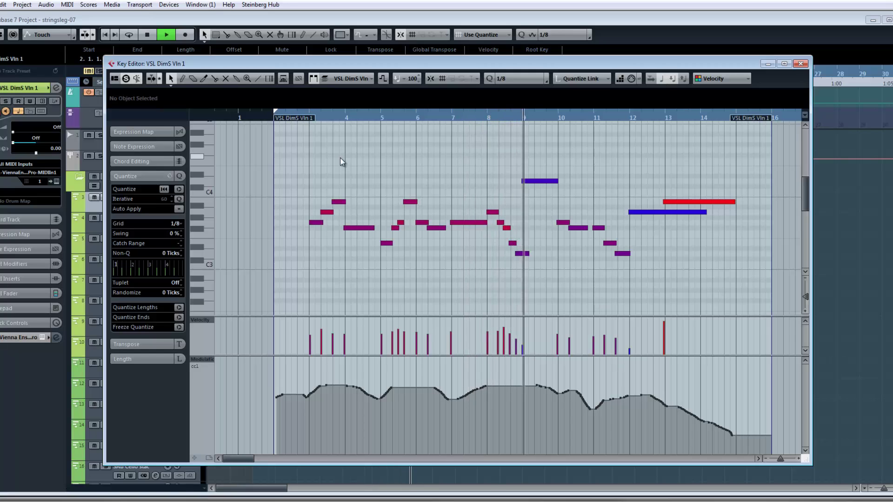
key(space)
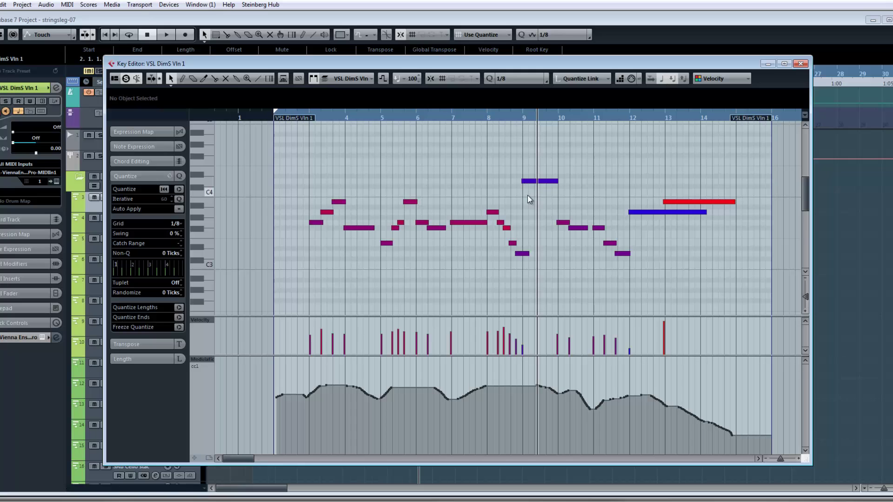
- Try starting the D4 note at bar 9 earlier, at 8.3.3.106, and play the passage from just before bar 8
key(h)
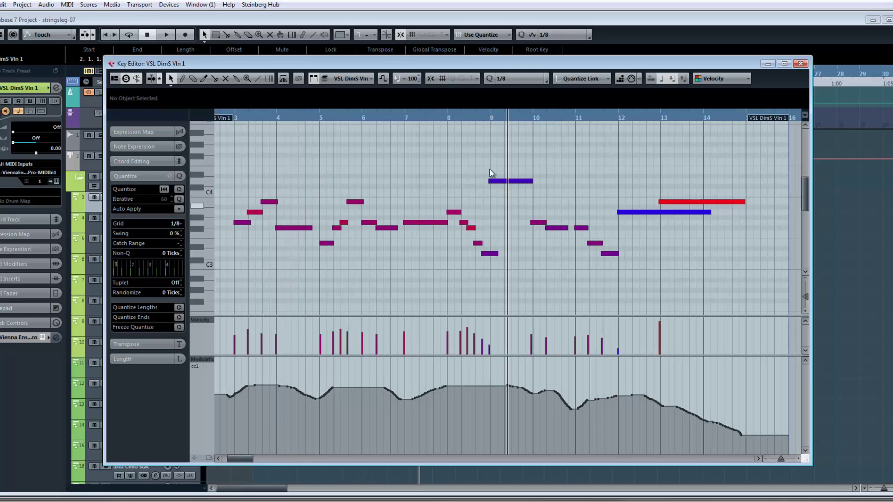
drag(489, 182, 485, 181)
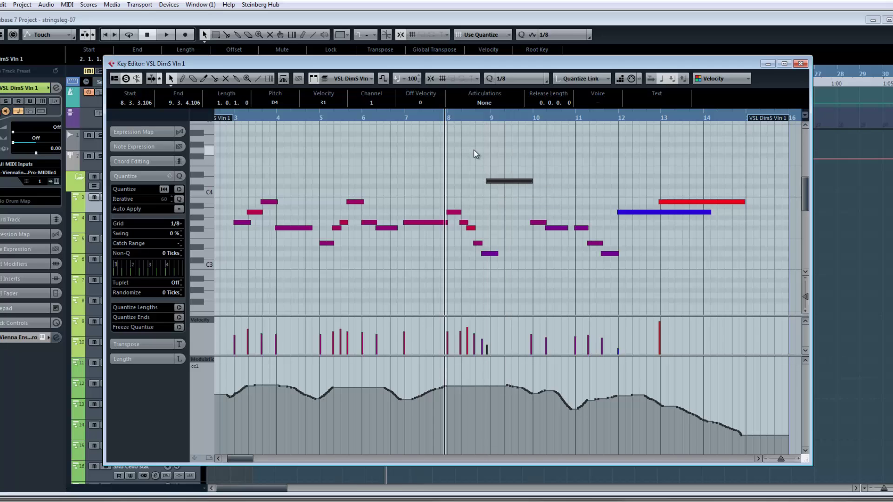
key(space)
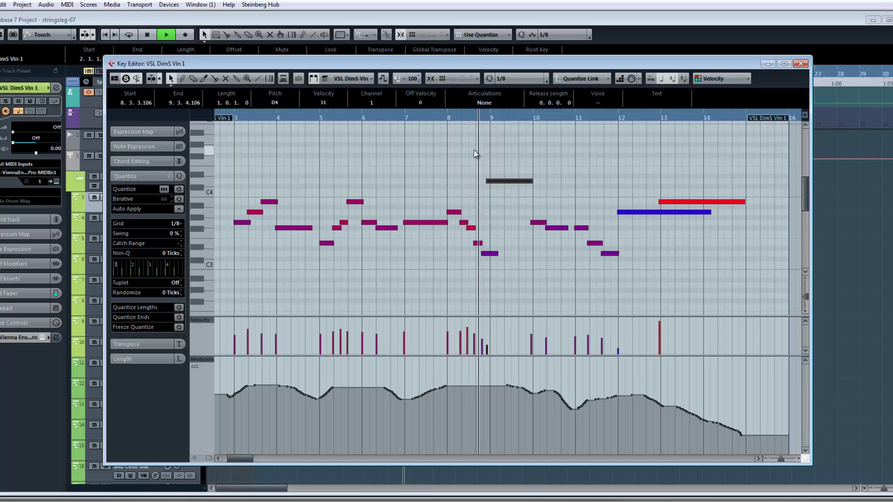
key(space)
- Try extending the D4 note's start further back to 8.3.3.56 and replay from bar 7 into bar 9
drag(486, 181, 485, 181)
click(403, 116)
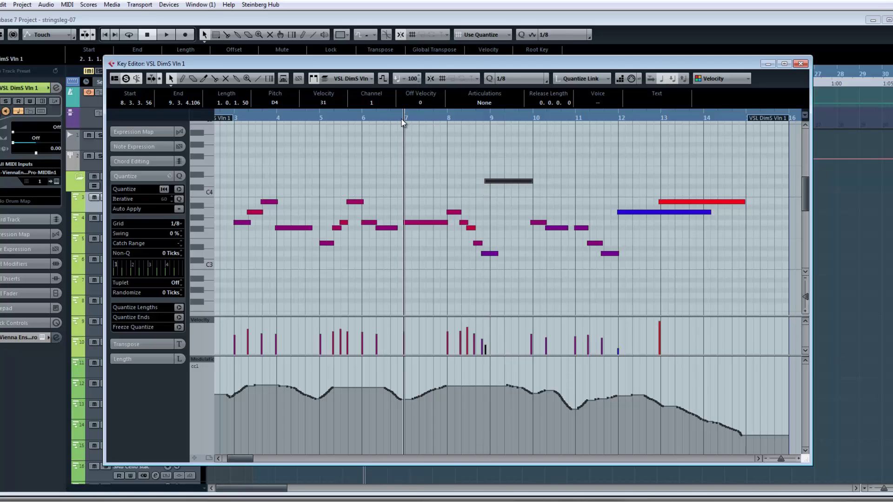
key(space)
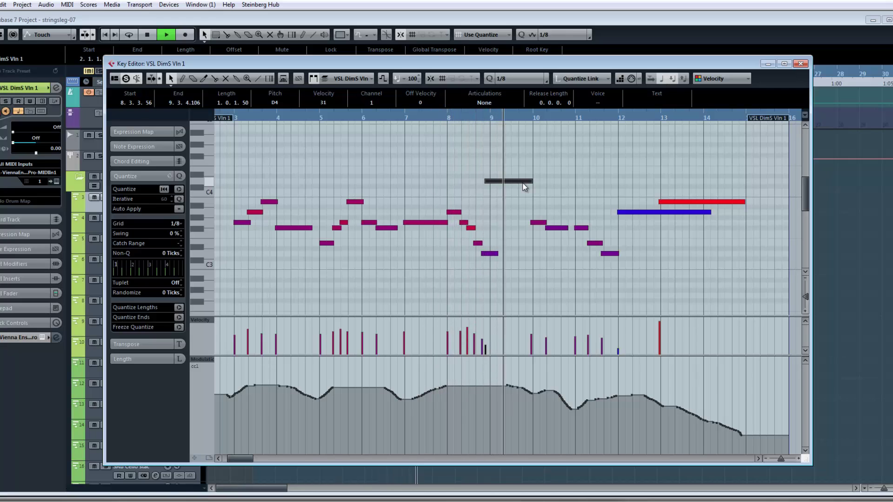
key(space)
- Fine-tune the D4 note's start to 8.3.3.39, replay from about bar 8 to past bar 11, and close the Key Editor
click(504, 170)
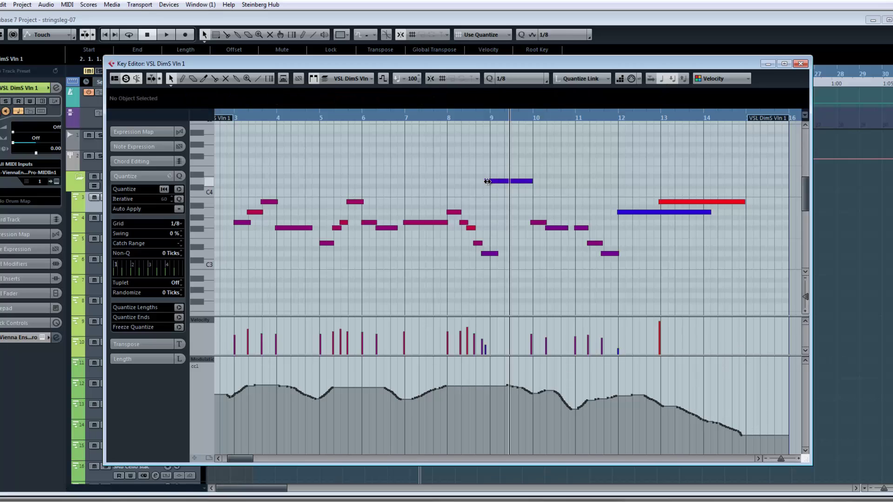
drag(487, 181, 493, 185)
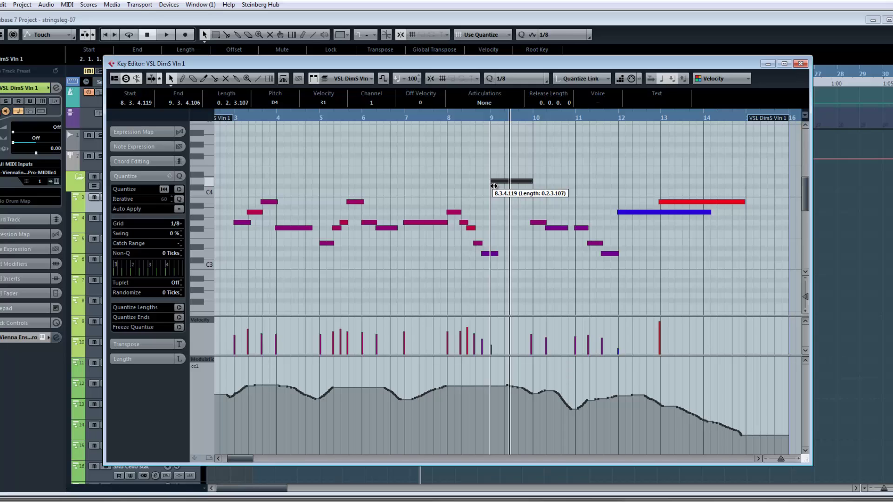
drag(494, 185, 487, 183)
click(443, 119)
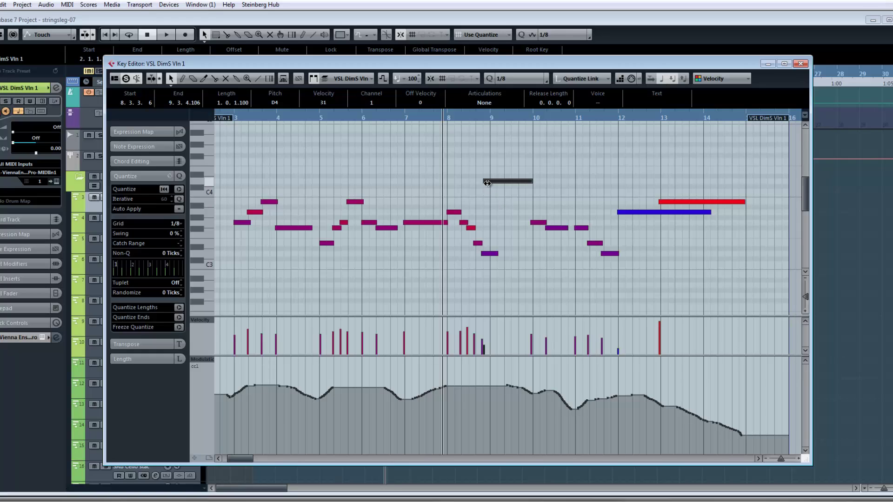
drag(484, 181, 485, 182)
key(space)
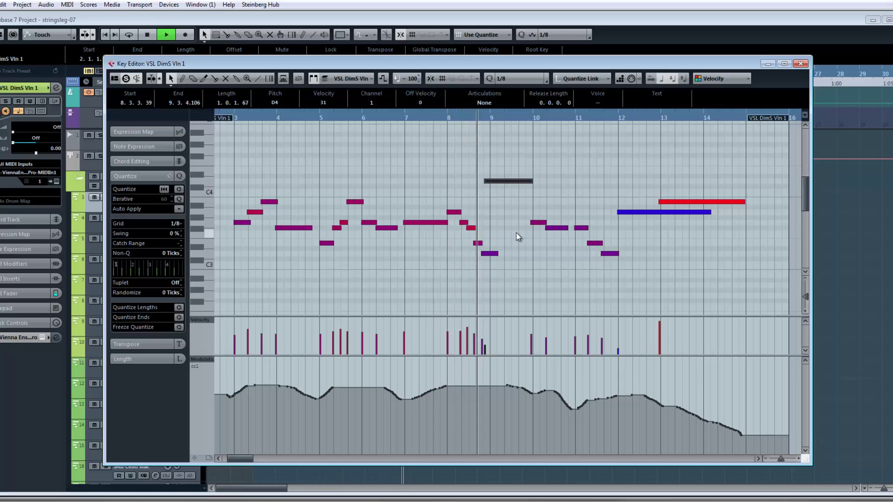
key(space)
key(space)
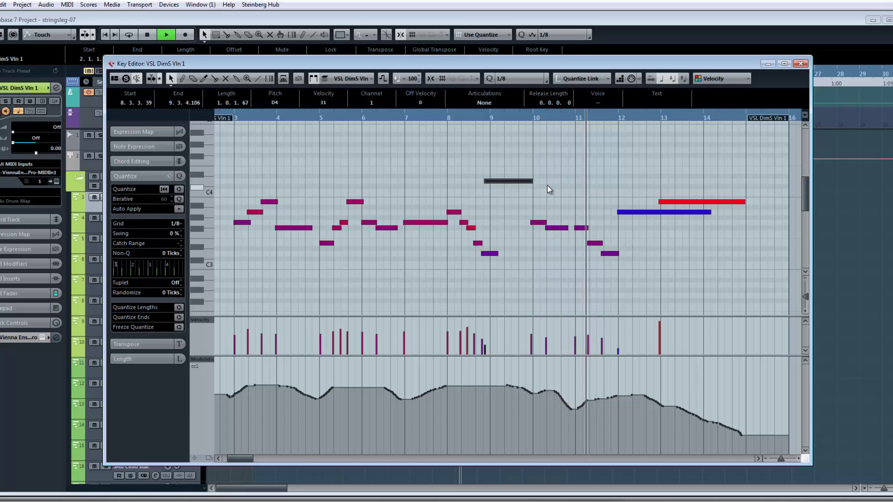
key(space)
key(Escape)
click(224, 315)
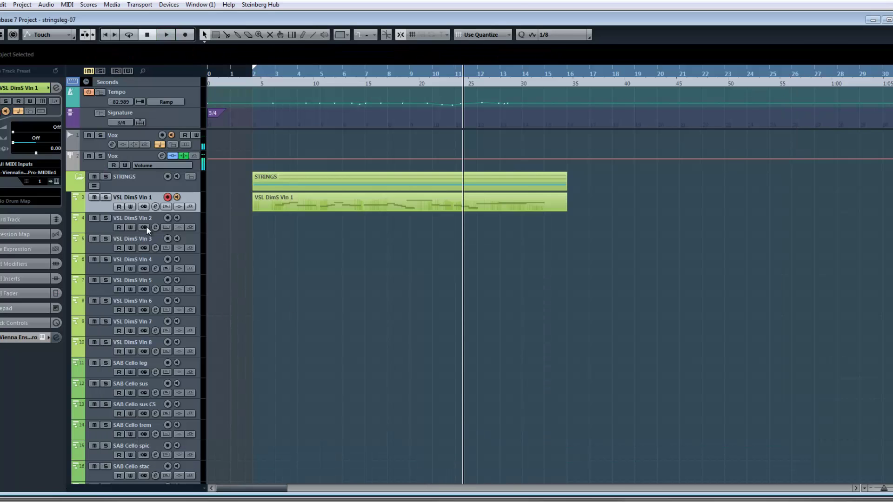
- Try recording a second violin line on the VSL DimS VIn 2 track from bar 2
click(150, 218)
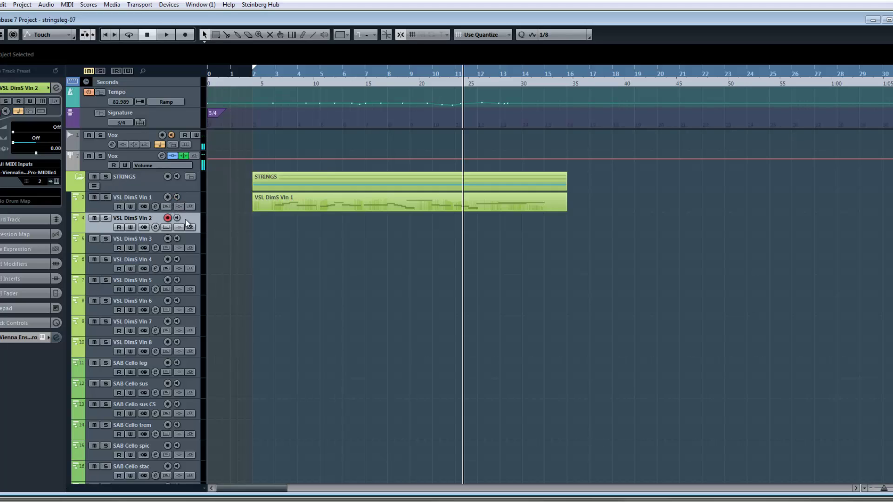
click(152, 203)
click(151, 219)
key(KP_1)
key(KP_Multiply)
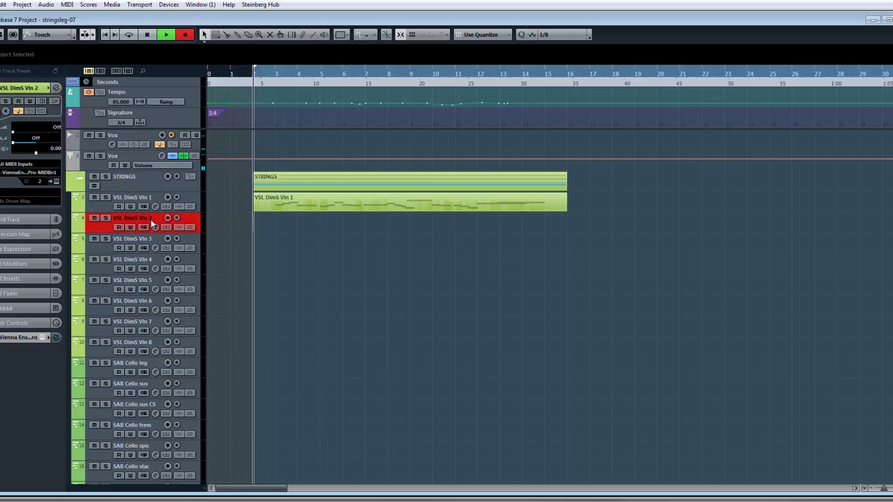
key(KP_0)
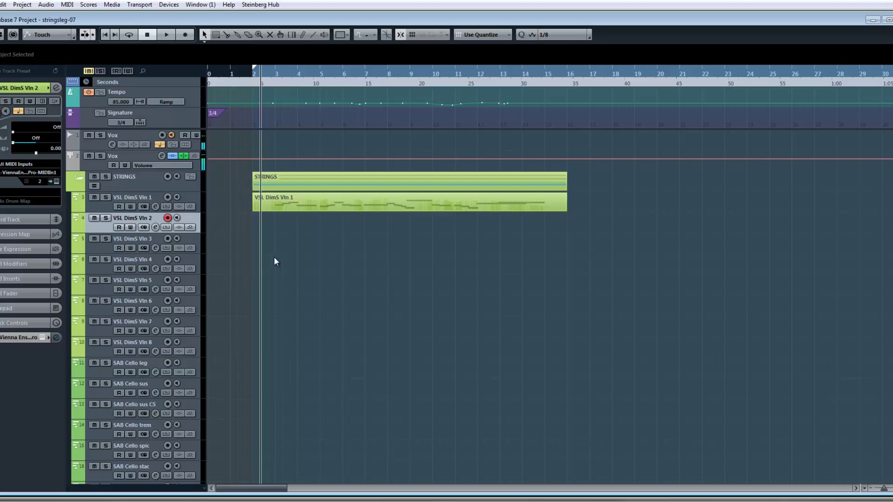
- Step through the VSL DimS VIn 1 to VIn 5 tracks, arming each in turn to compare their sounds
key(Up)
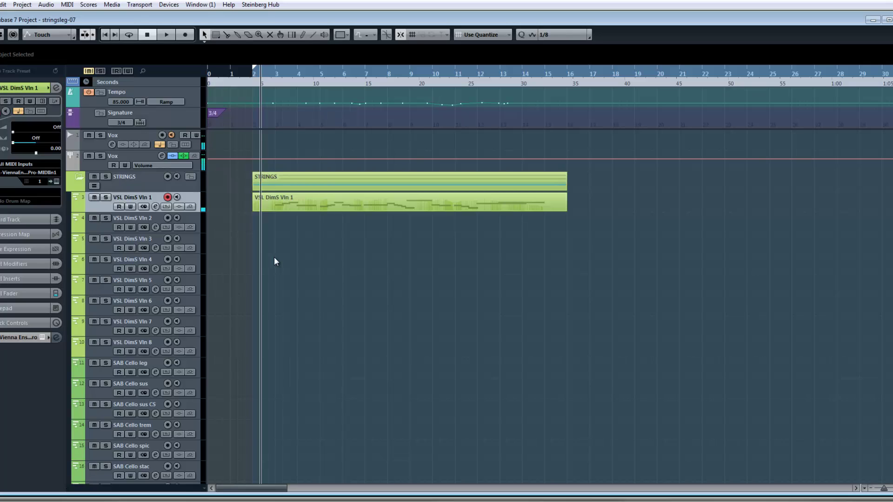
key(Down)
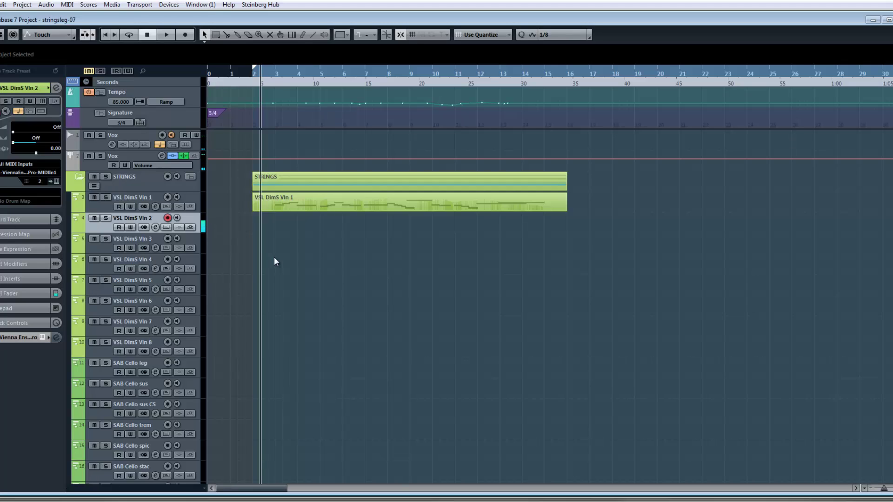
key(Down)
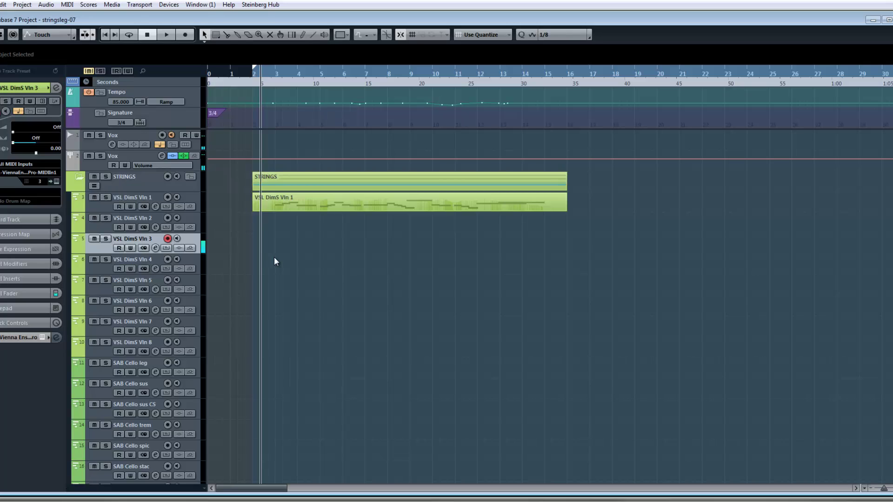
key(Down)
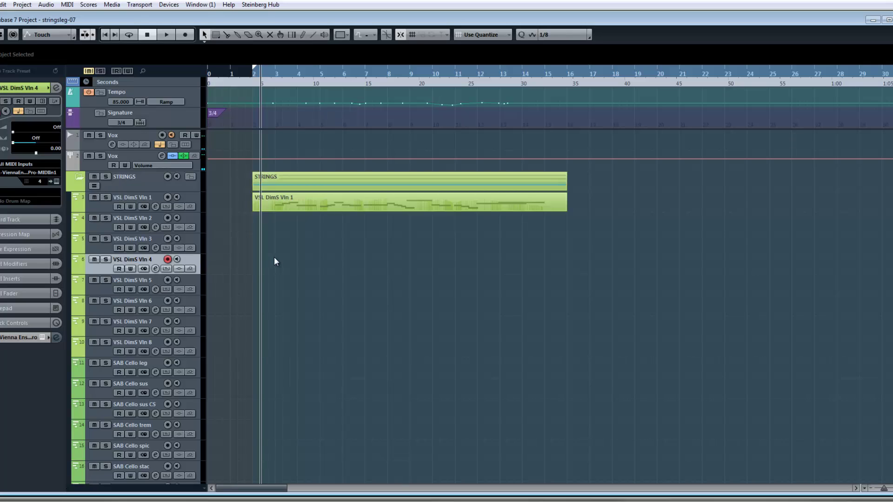
key(Down)
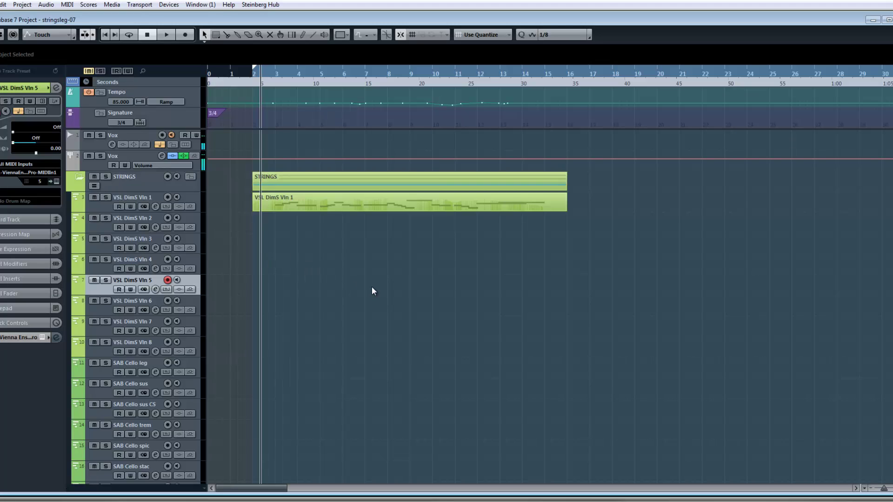
- Record the second violin line on the VSL DimS VIn 2 track from bar 2 to past bar 15
key(KP_1)
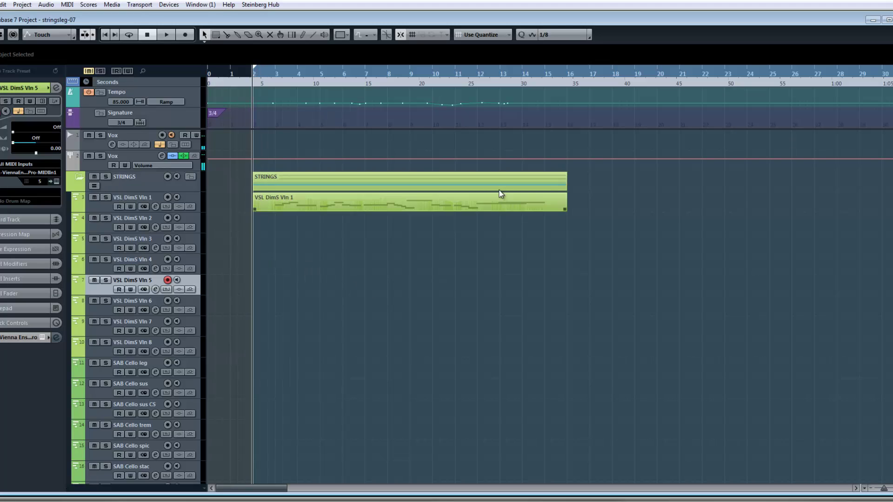
click(106, 218)
click(106, 219)
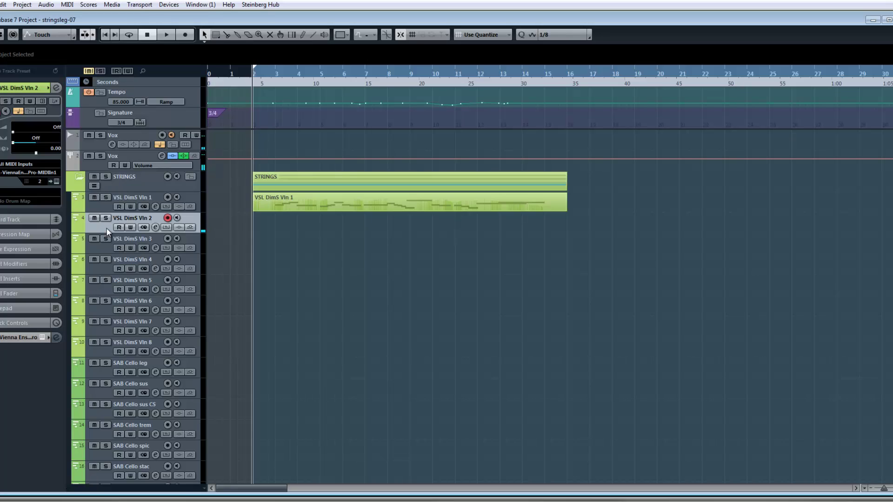
key(KP_Multiply)
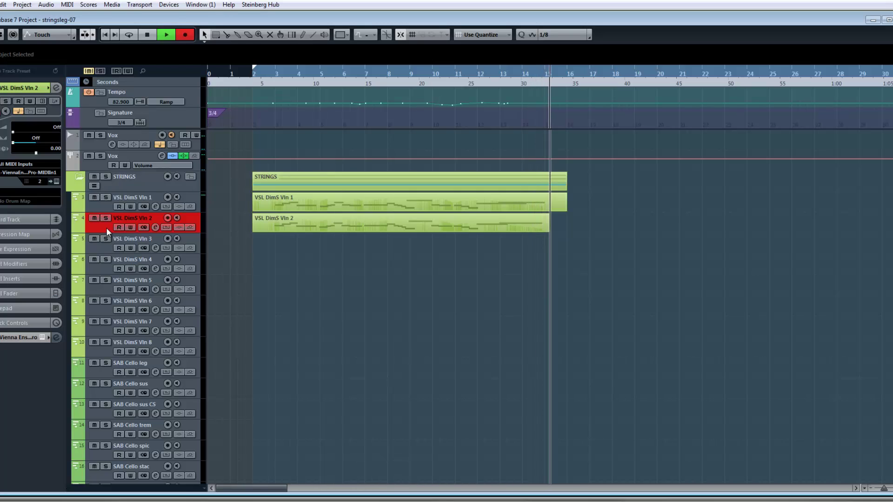
key(space)
- Copy the VSL DimS VIn 1 part onto the VIn 3 track, and vary the velocities of notes near bars 5, 9 and 12 in the Key Editor
drag(280, 208, 281, 241)
double_click(298, 244)
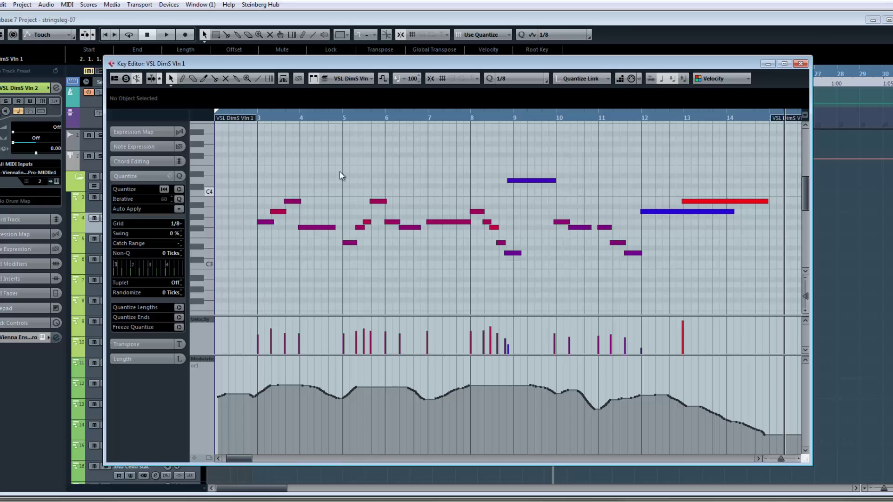
scroll(512, 210, down, 5)
scroll(702, 237, up, 6)
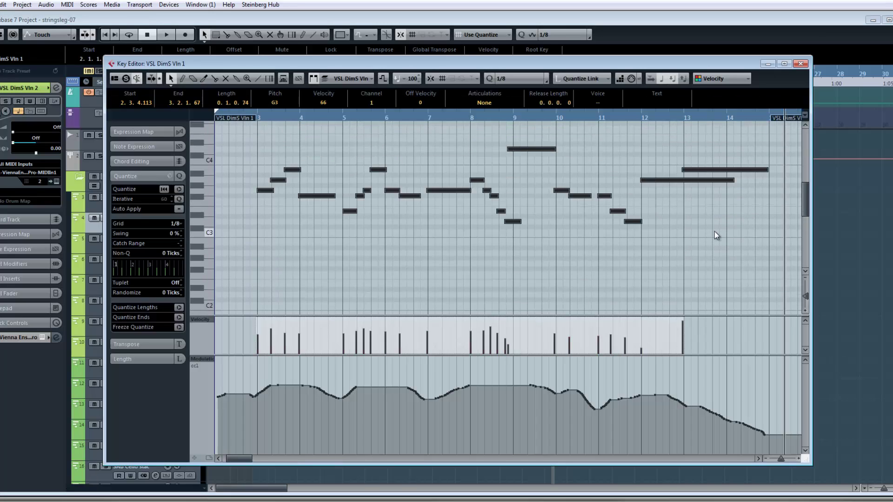
click(681, 303)
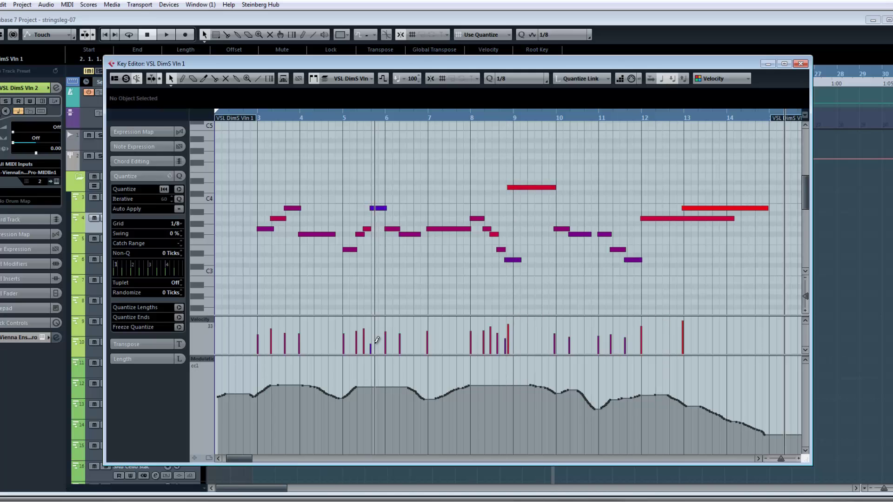
- Extend the starts of all notes slightly earlier together, so the first G3 note begins at 2.3.4.75
drag(246, 168, 676, 303)
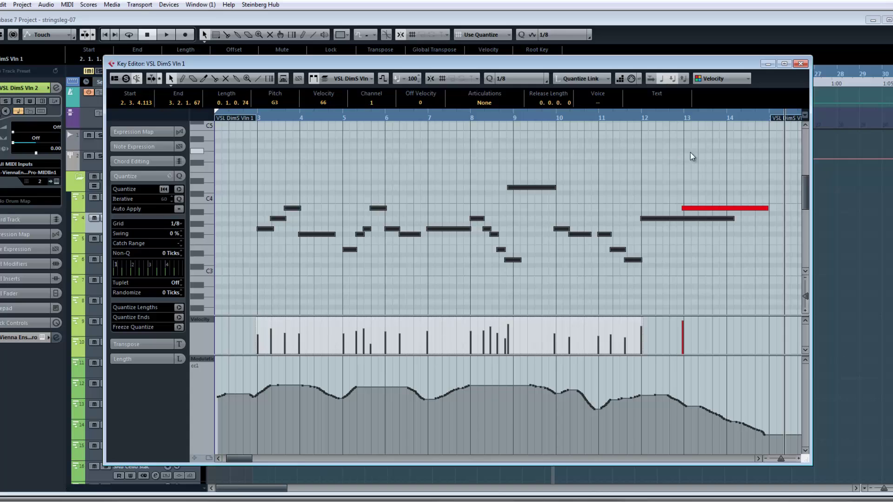
drag(690, 152, 260, 308)
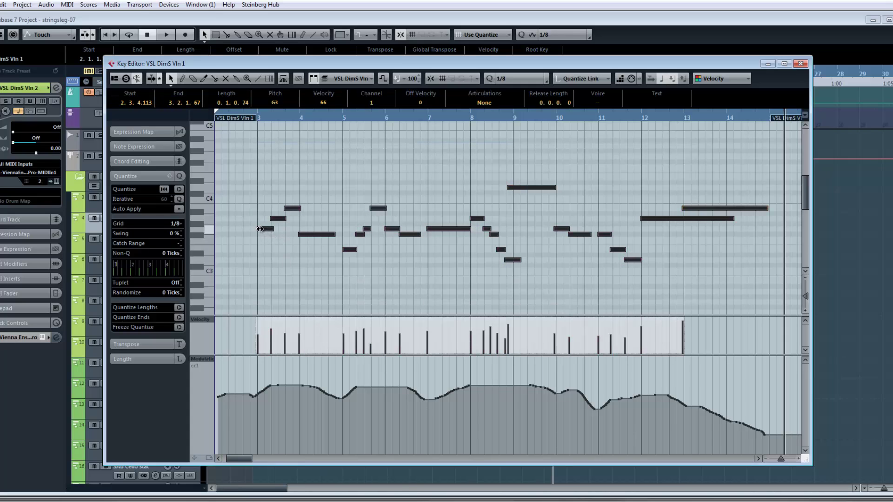
drag(258, 229, 256, 229)
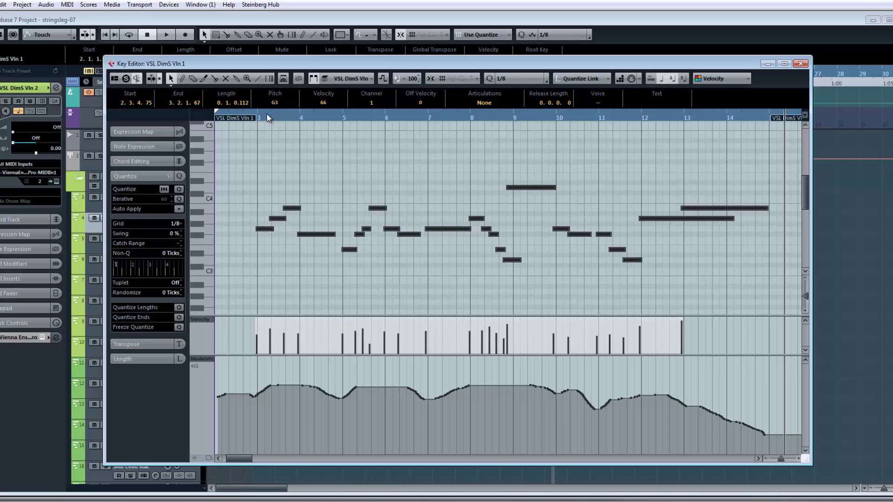
drag(259, 145, 690, 293)
- Replay the copied melody from about bar 3 to past bar 6 and close the Key Editor
click(254, 118)
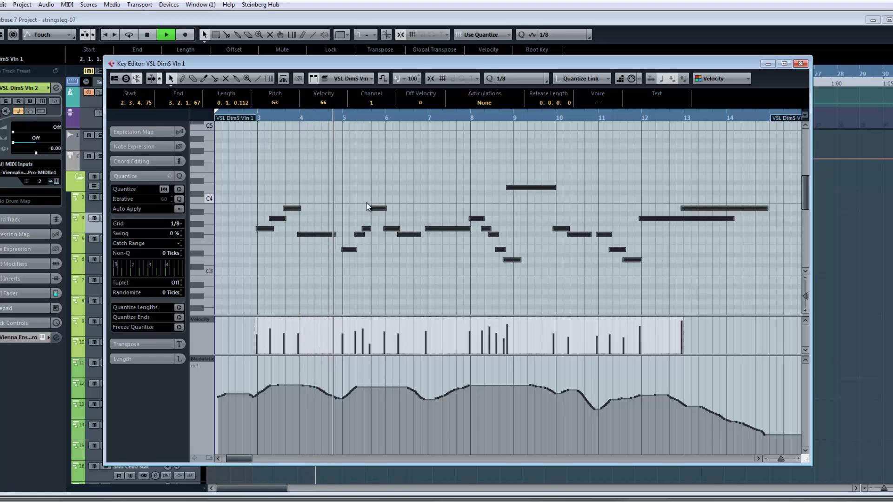
click(376, 173)
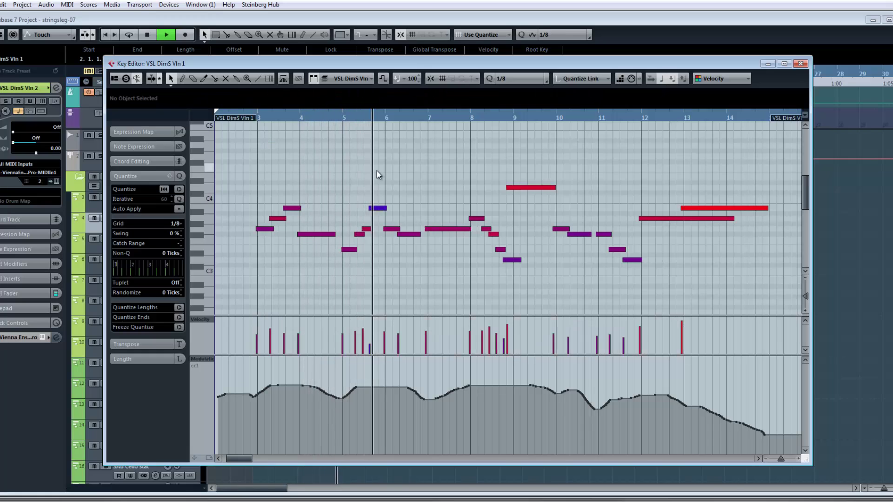
key(space)
key(Return)
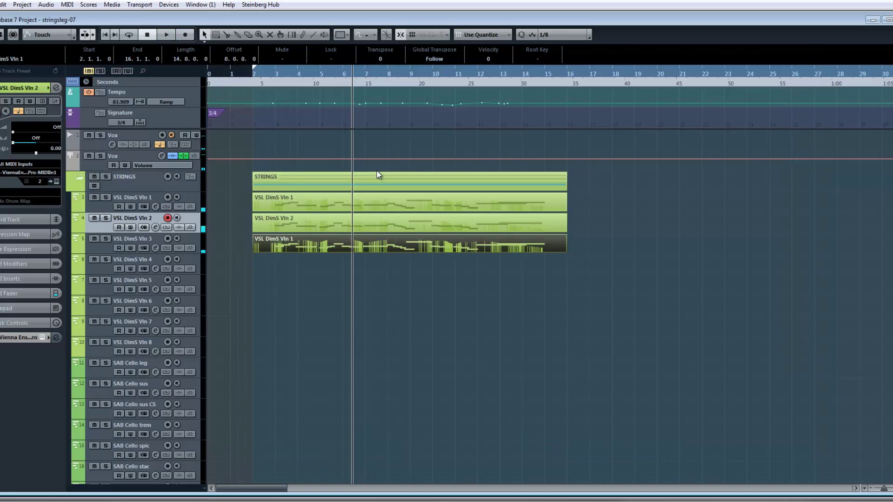
- Arm the VSL DimS VIn 4 track and record another violin line from bar 2 to past bar 14
click(140, 239)
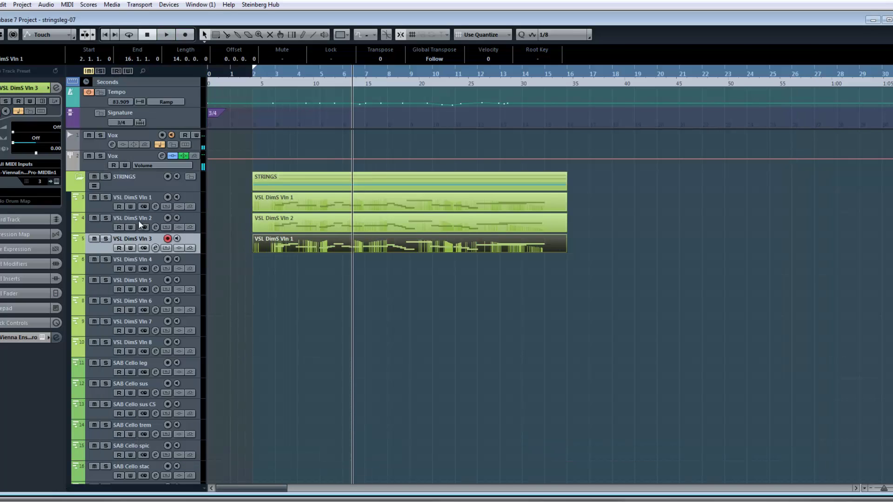
click(245, 298)
click(102, 268)
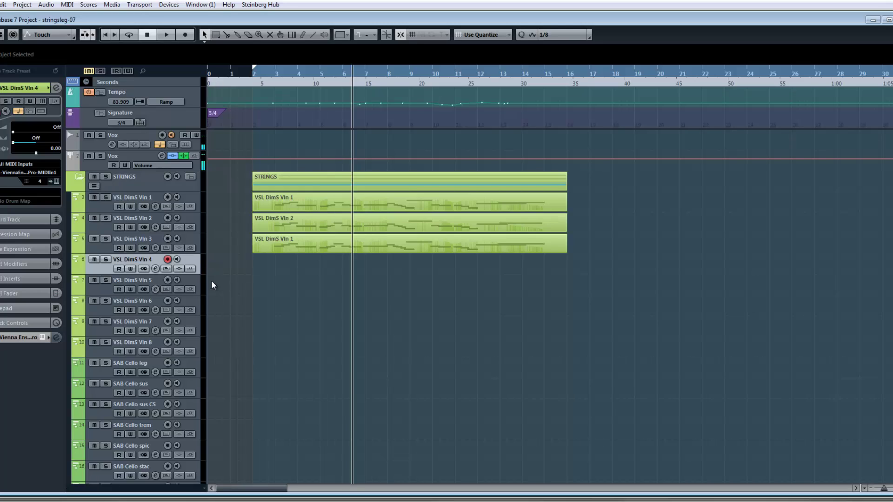
key(space)
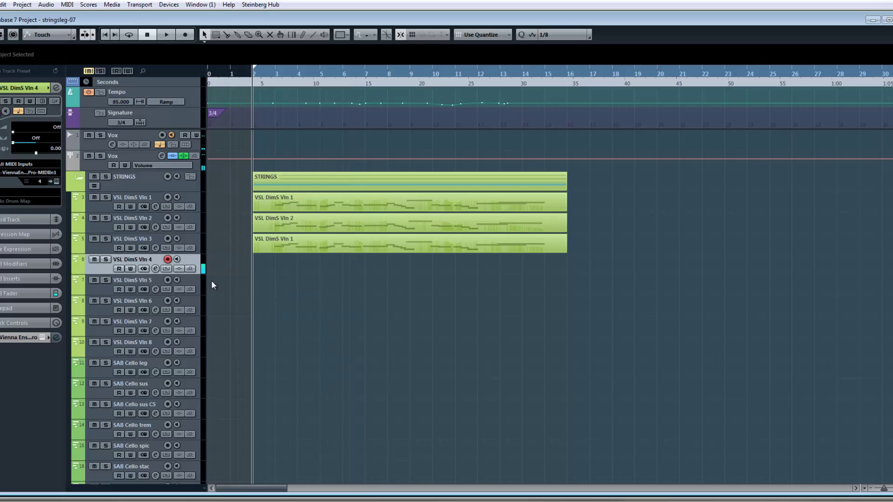
key(KP_Multiply)
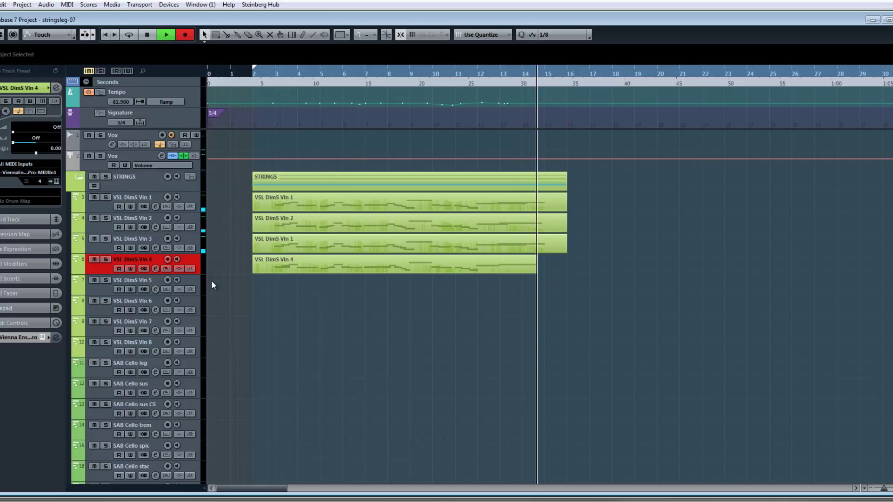
- Stop recording, open the VSL DimS Vln 4 part in the Key Editor and play the passage from bar 7 into bar 8
key(space)
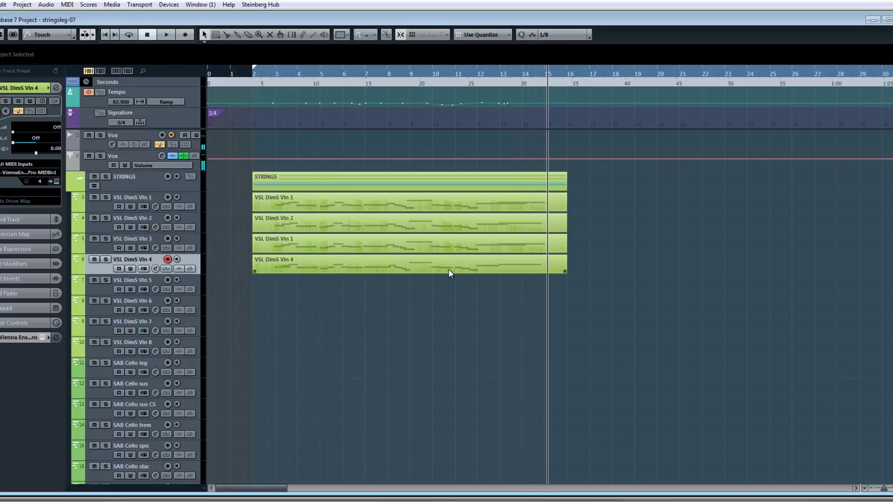
double_click(448, 269)
scroll(554, 267, right, 2)
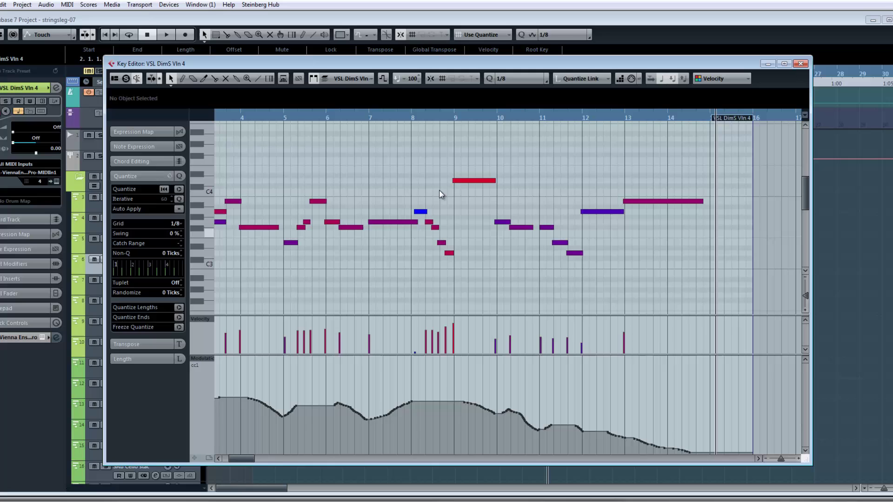
click(363, 124)
key(space)
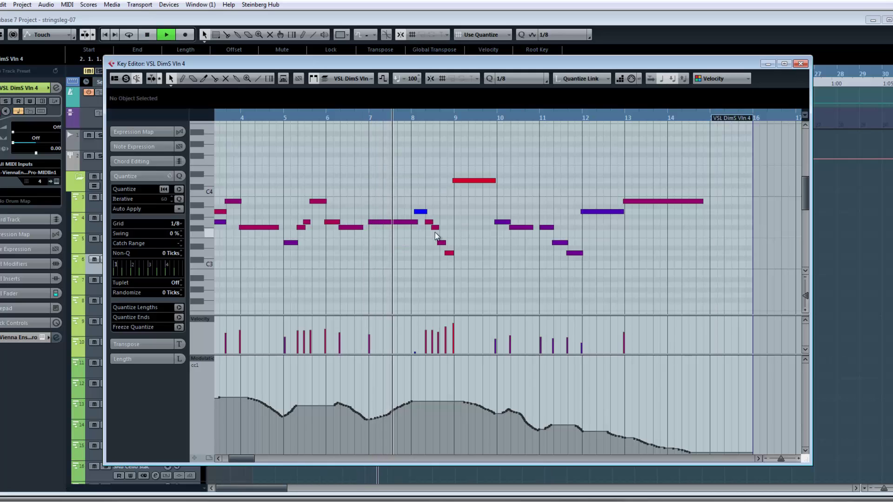
key(space)
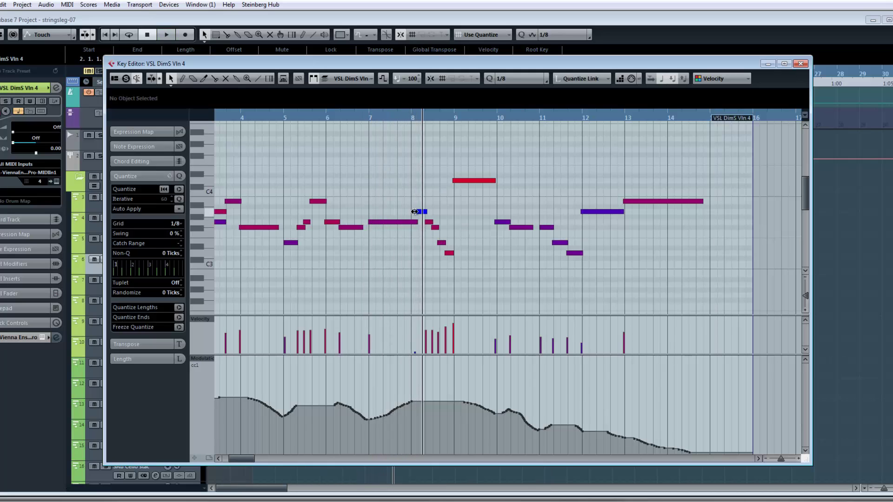
- Align the quiet note and the end of the preceding G3 note with the bar 8 line, raise the quiet note's velocity, and audition
drag(414, 211, 412, 223)
click(362, 117)
key(space)
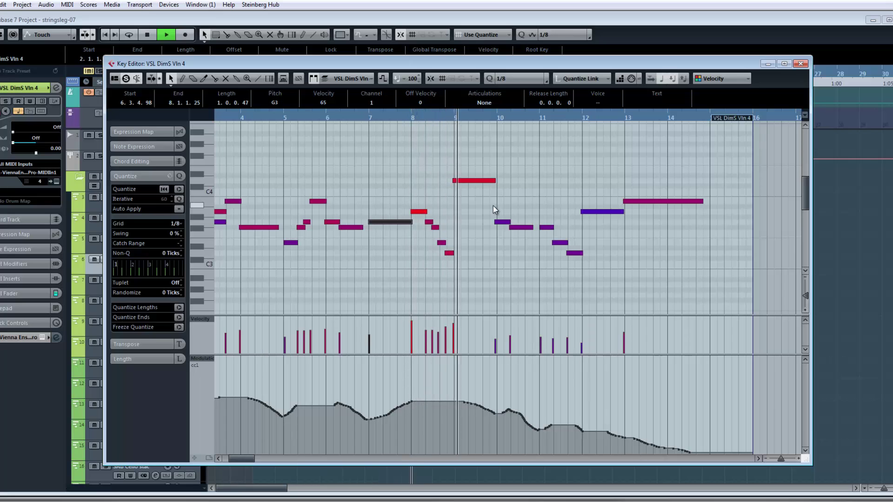
click(412, 166)
key(space)
- Replay the corrected passage around bar 8 in the VSL DimS Vln 4 part, and close the Key Editor
scroll(418, 172, left, 3)
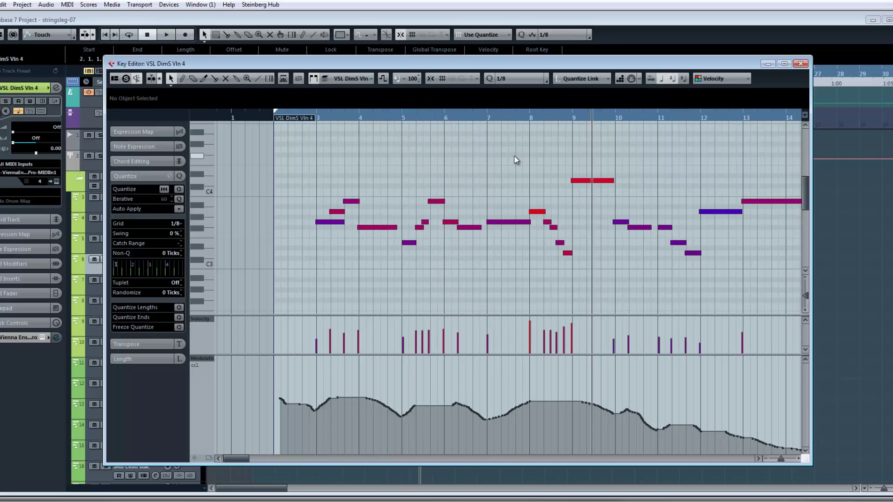
key(g)
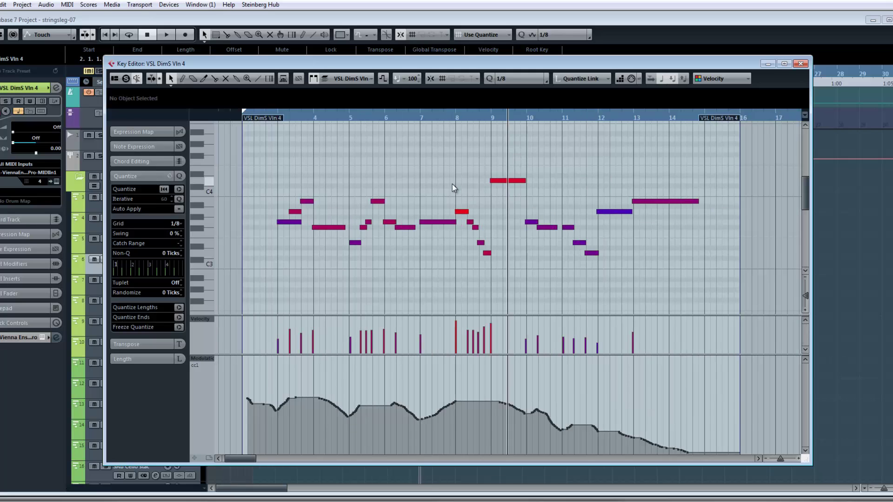
click(453, 117)
key(space)
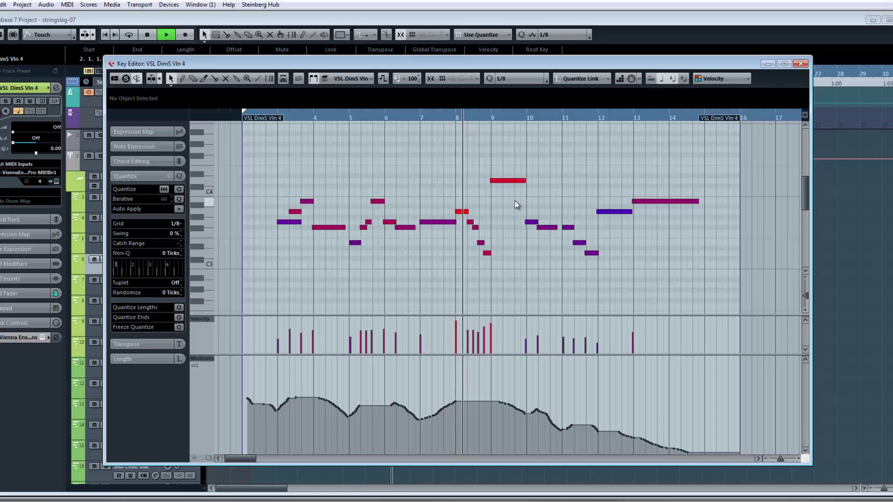
key(space)
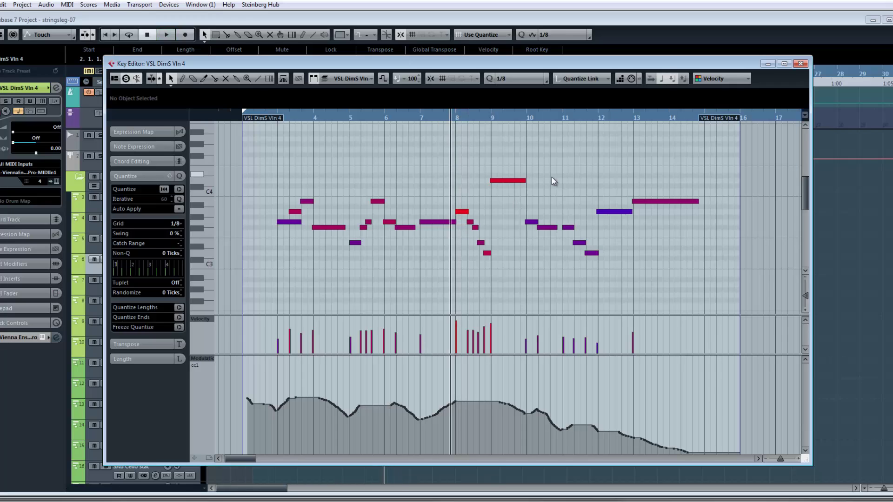
key(space)
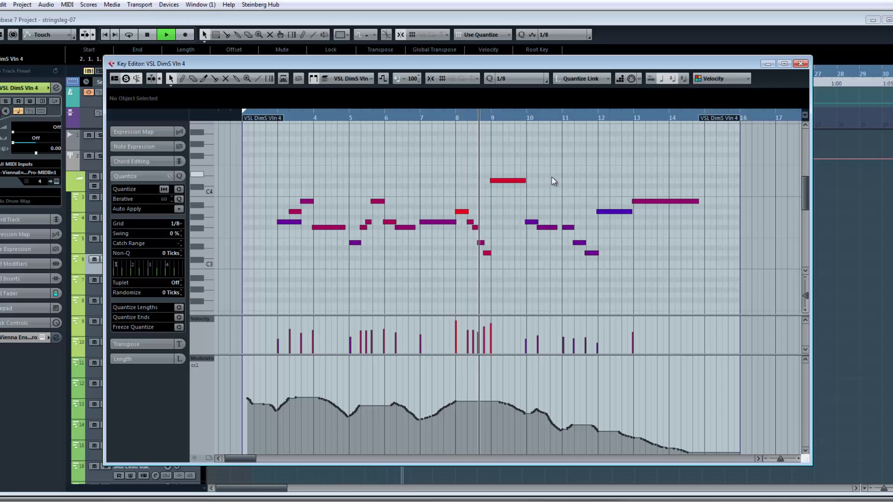
key(space)
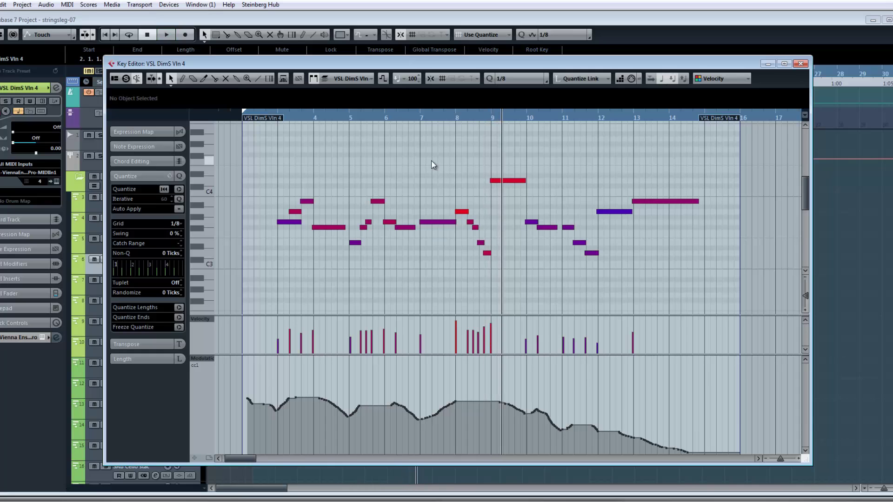
key(Escape)
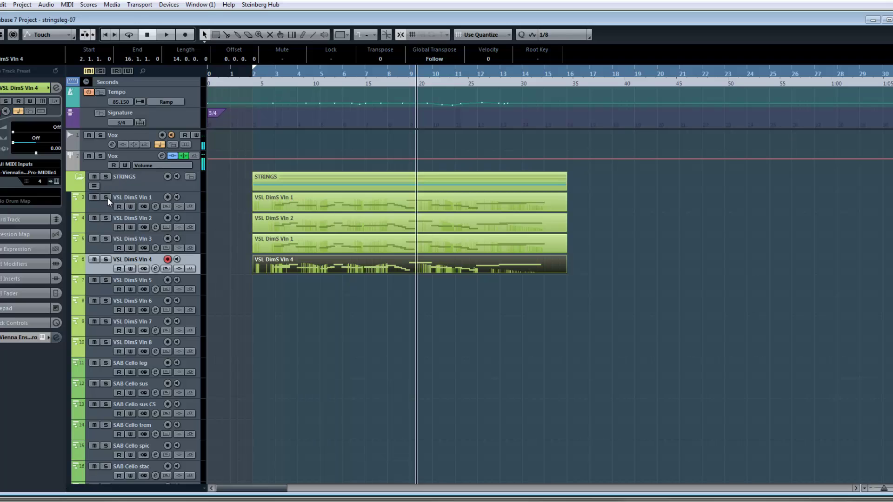
- Solo the Vox channel and the VSL DimS Vln 1 to 4 tracks, and play them from bar 2 to about bar 9
click(100, 154)
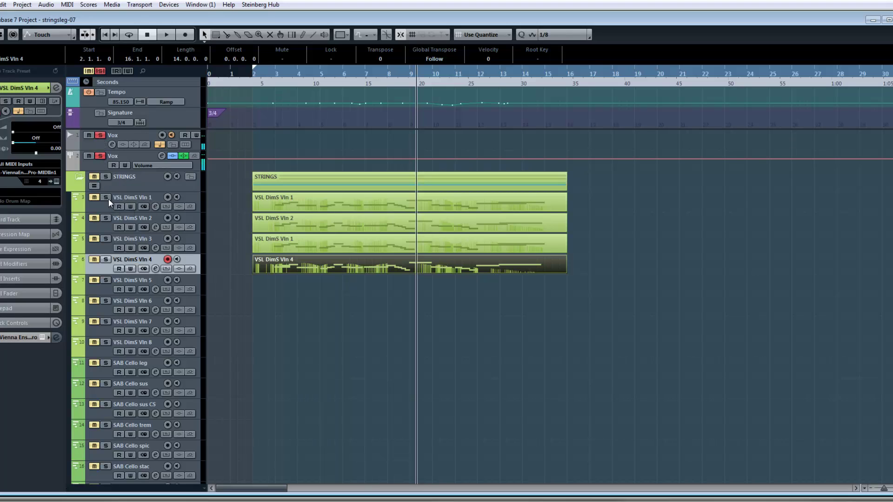
click(106, 197)
click(106, 238)
click(106, 259)
key(KP_1)
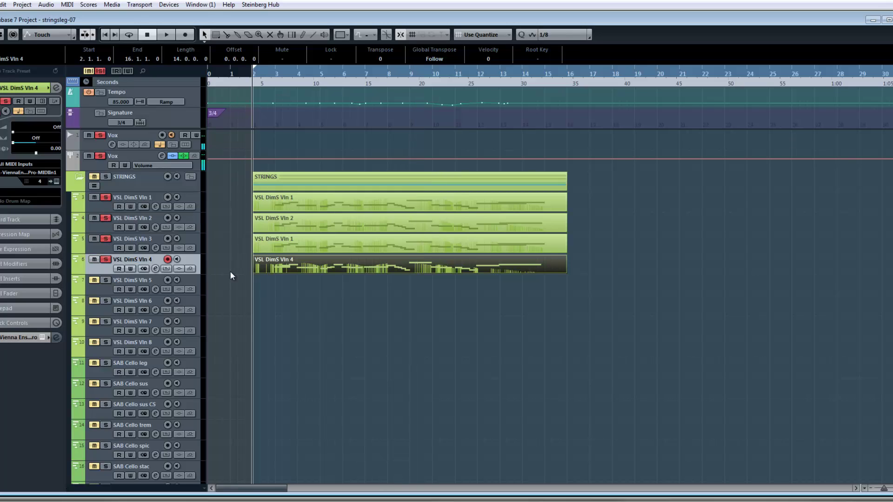
key(space)
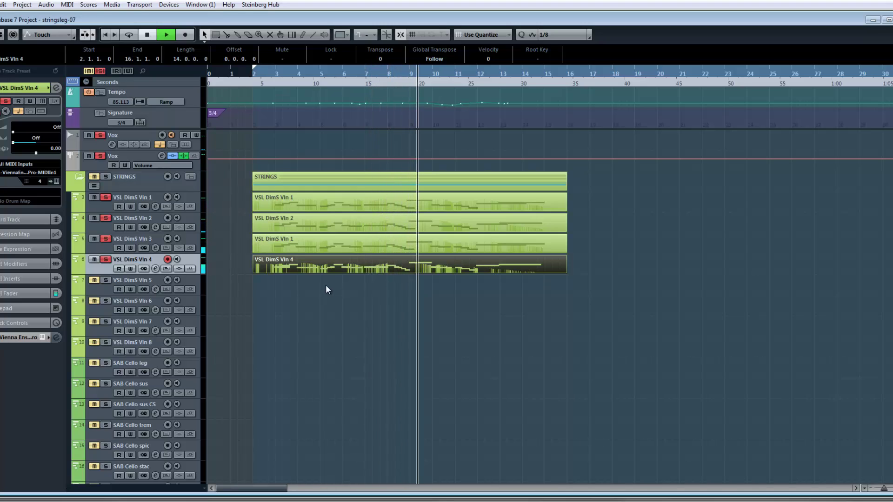
key(space)
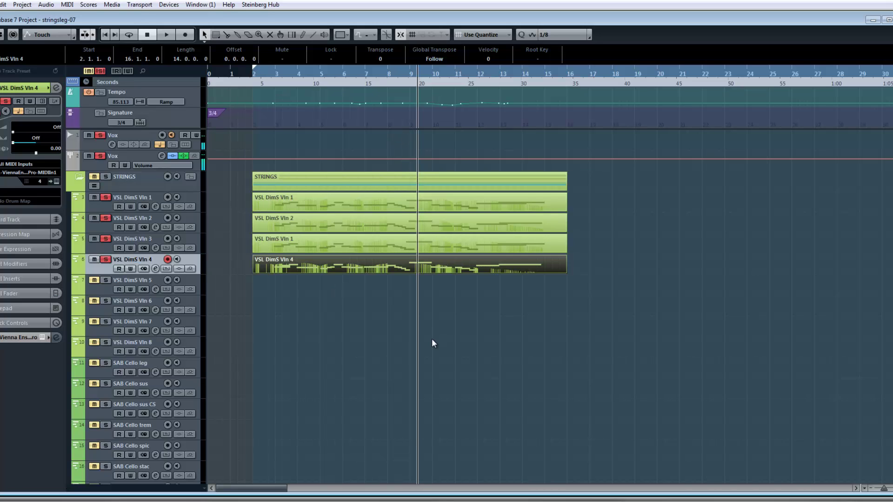
- Deselect the violin parts and clear the solo from the Vox channel and the VSL DimS Vln 1 to 4 tracks
drag(432, 339, 408, 202)
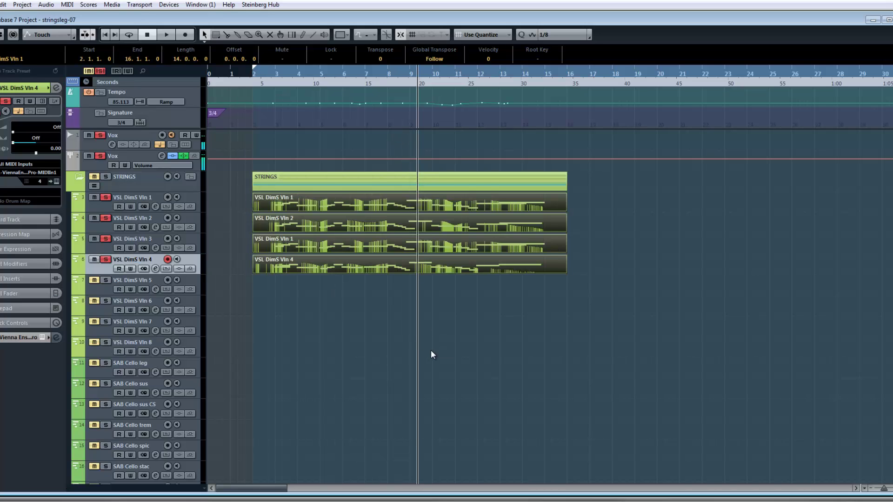
click(432, 355)
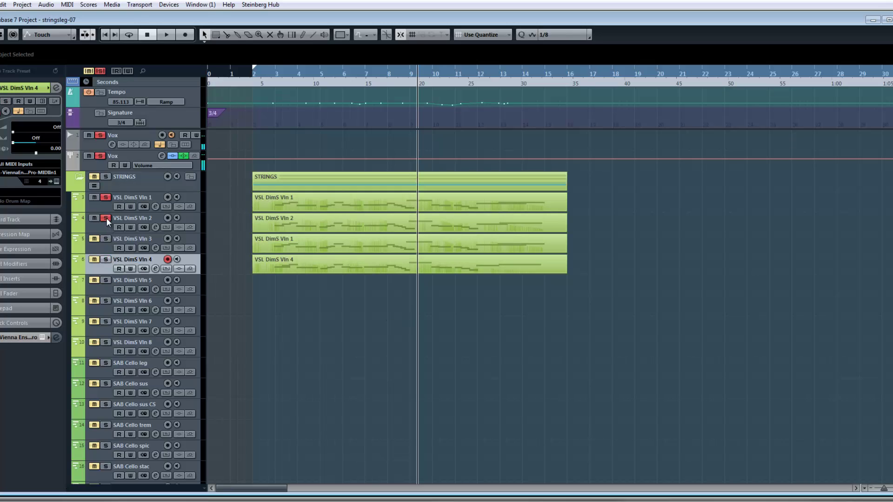
click(106, 198)
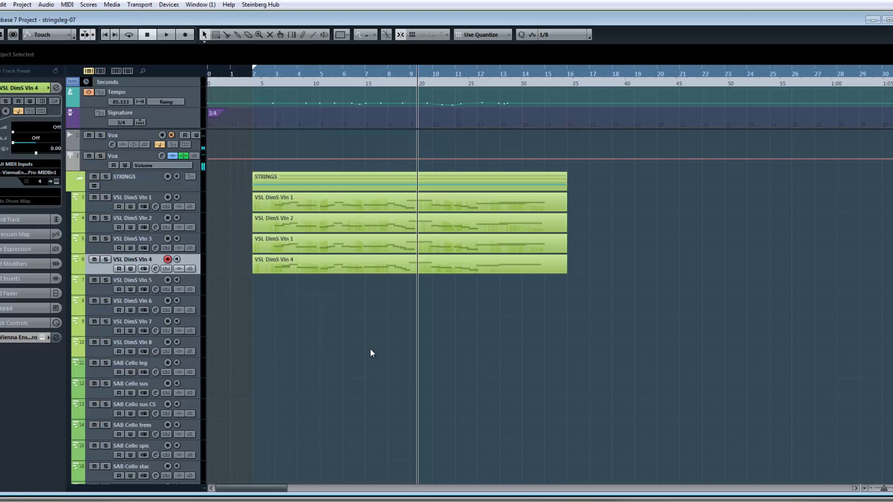
- Copy the part on VSL DimS Vln 3 to the Vln 5 track and the Vln 1 part to the Vln 8 track
drag(297, 244, 298, 283)
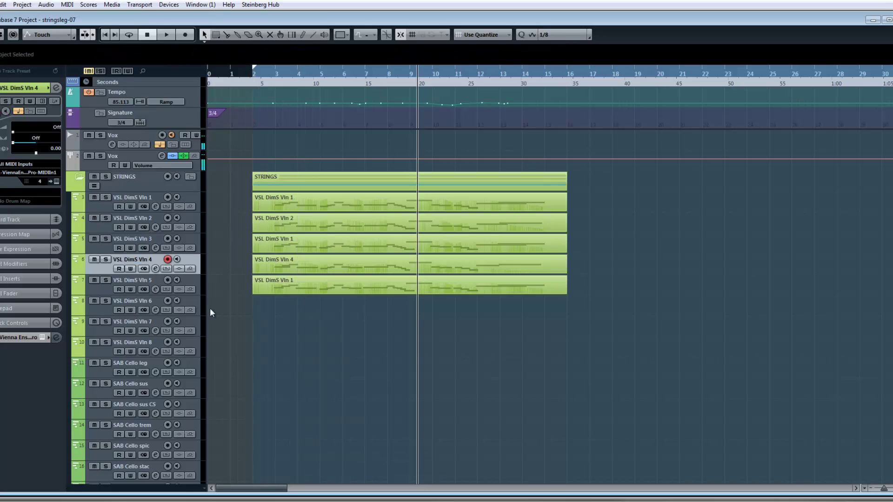
click(104, 307)
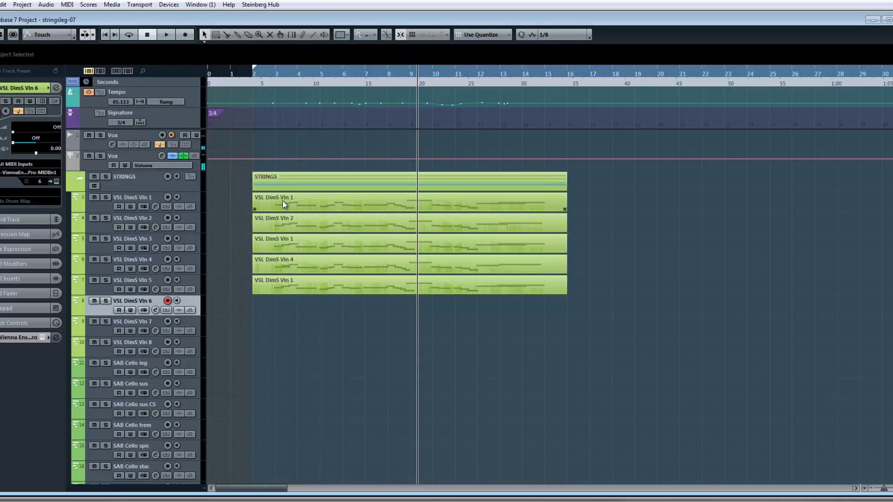
drag(282, 200, 283, 342)
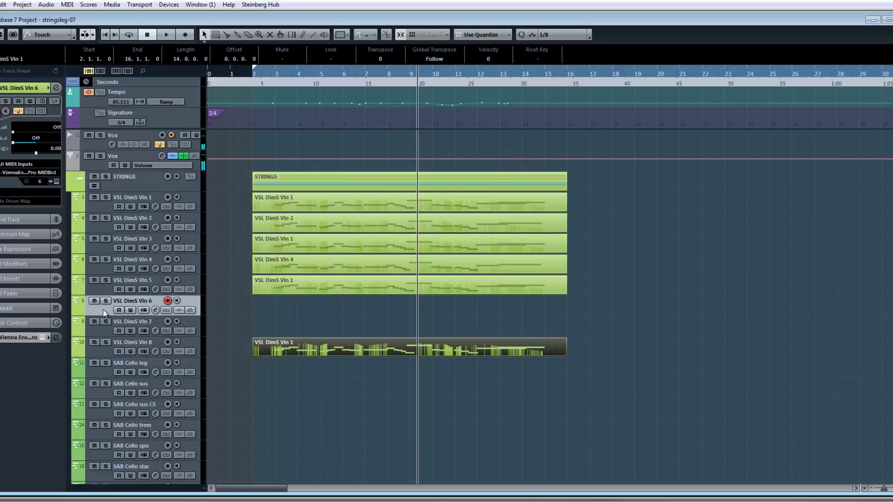
- Record a new legato take on the VSL DimS Vln 6 track from bar 2 to about bar 15
key(l)
key(space)
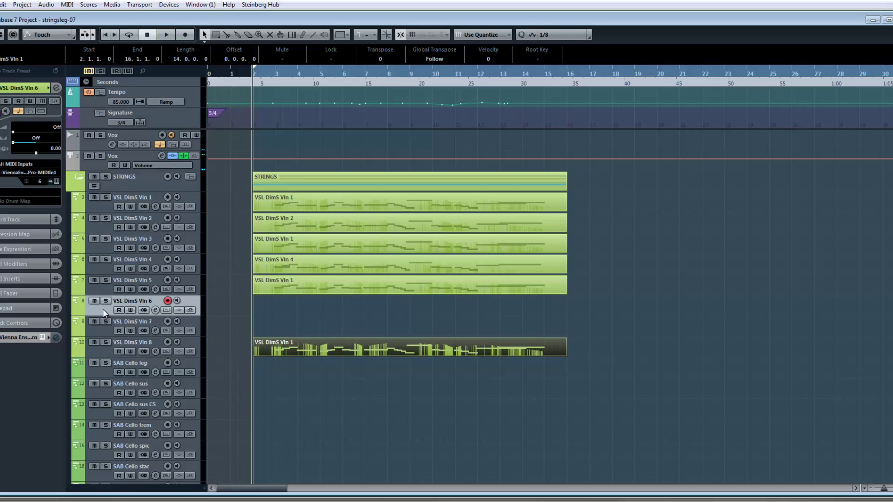
key(KP_Multiply)
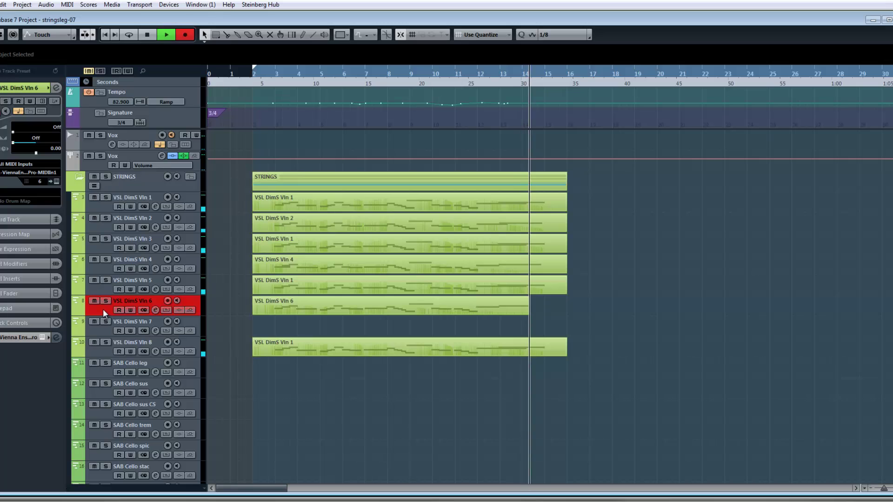
key(space)
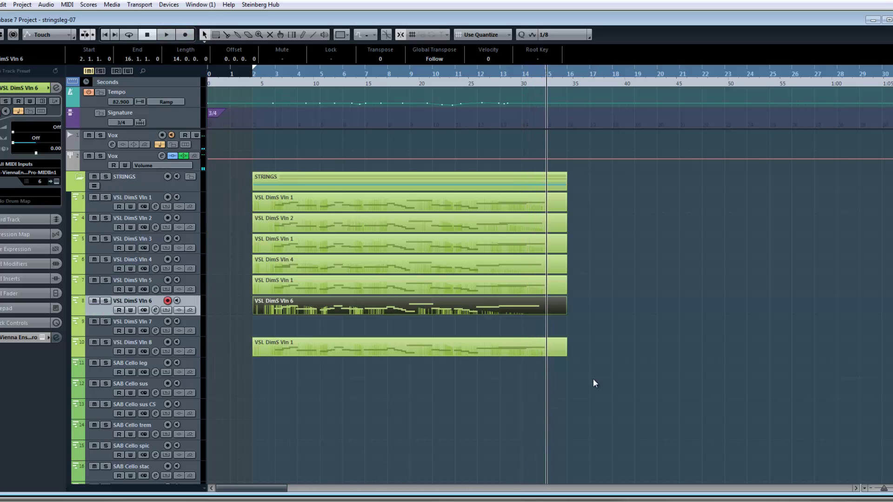
- Mute the CS2 Violins I track
scroll(675, 291, down, 10)
scroll(675, 292, down, 12)
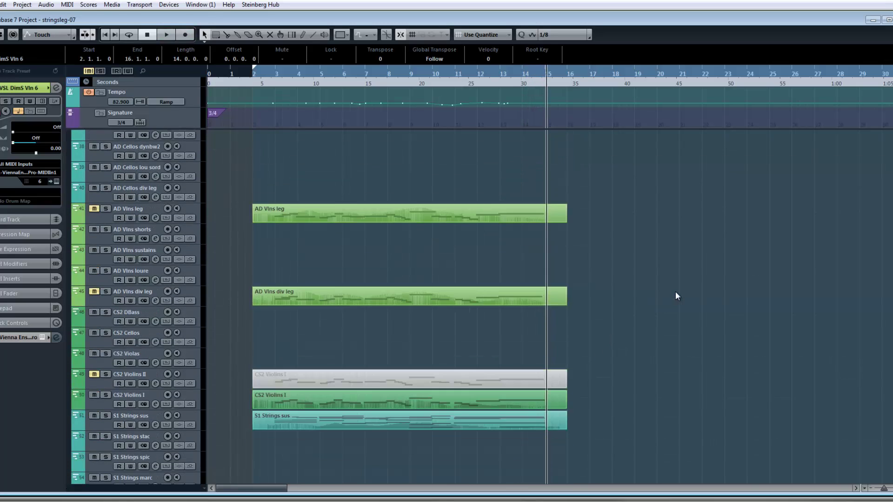
scroll(677, 296, down, 3)
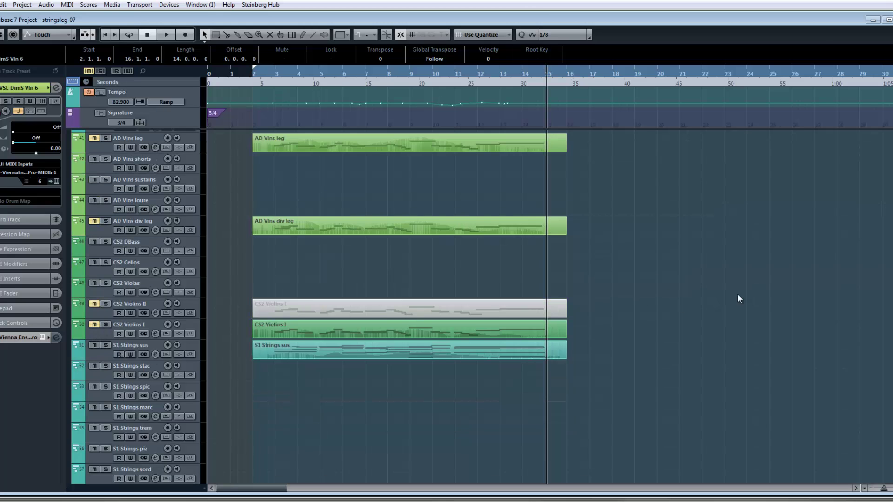
scroll(740, 291, up, 20)
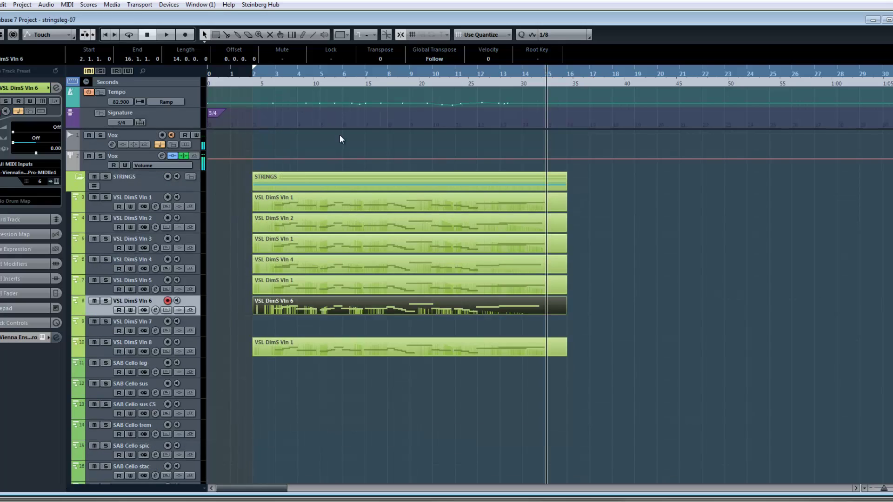
- Select the VSL DimS Vln 7 track and play the layered string arrangement from bar 2 to about bar 15, reviewing the tracks
key(KP_1)
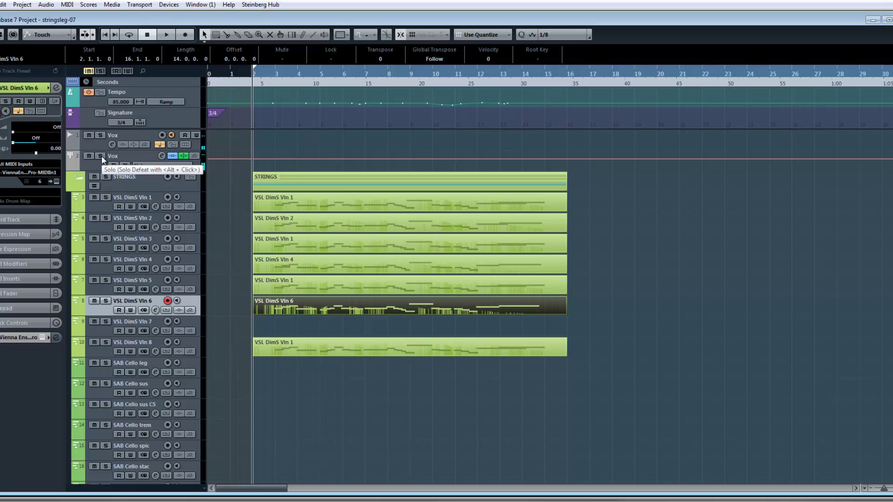
click(323, 327)
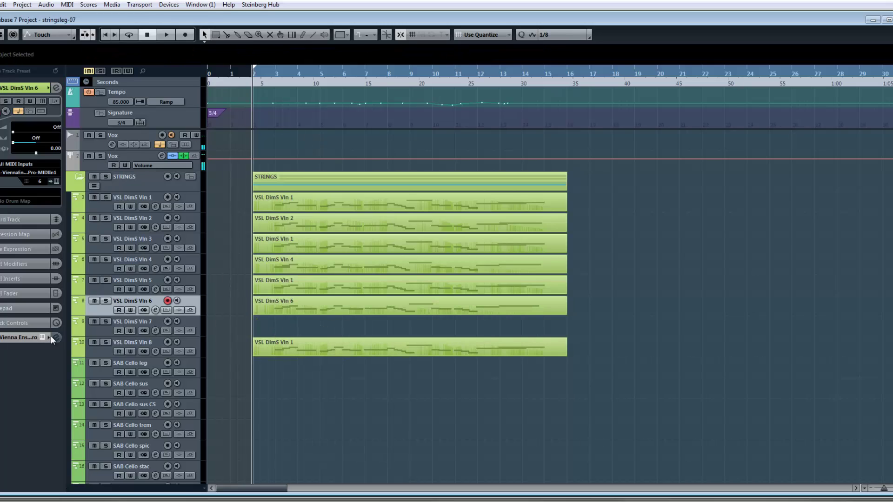
click(100, 334)
key(space)
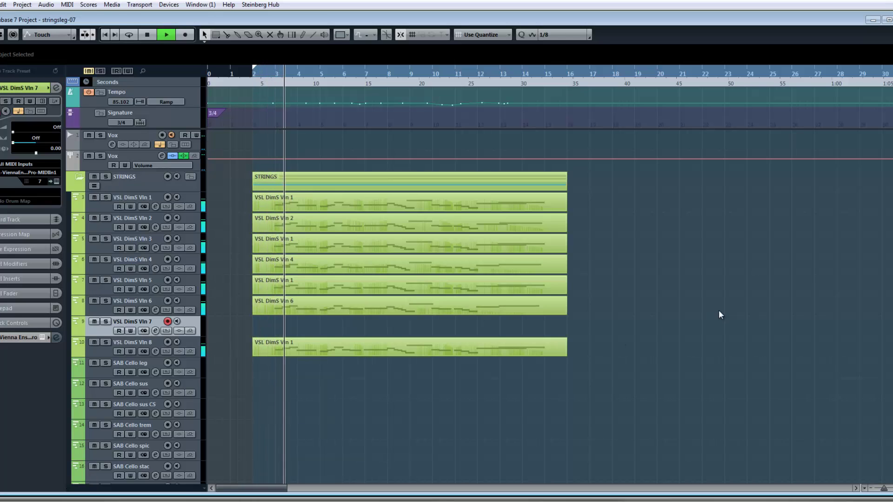
scroll(719, 310, down, 12)
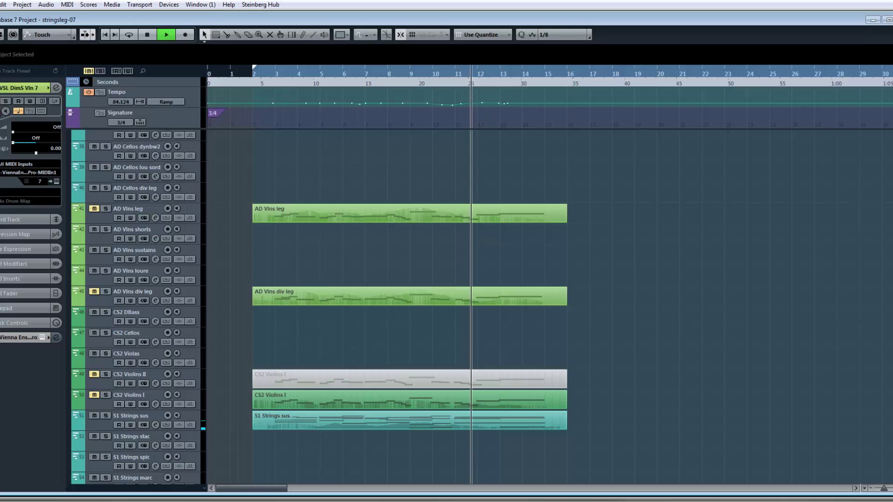
key(f)
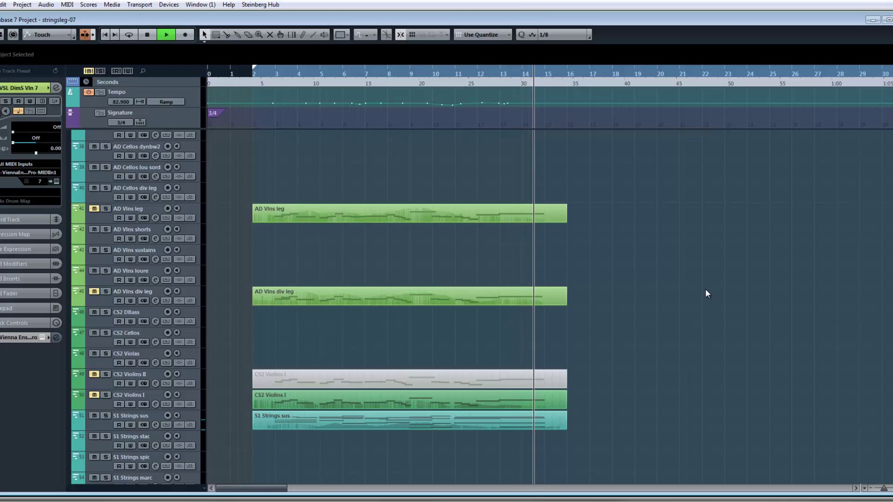
key(space)
key(f)
scroll(705, 290, up, 5)
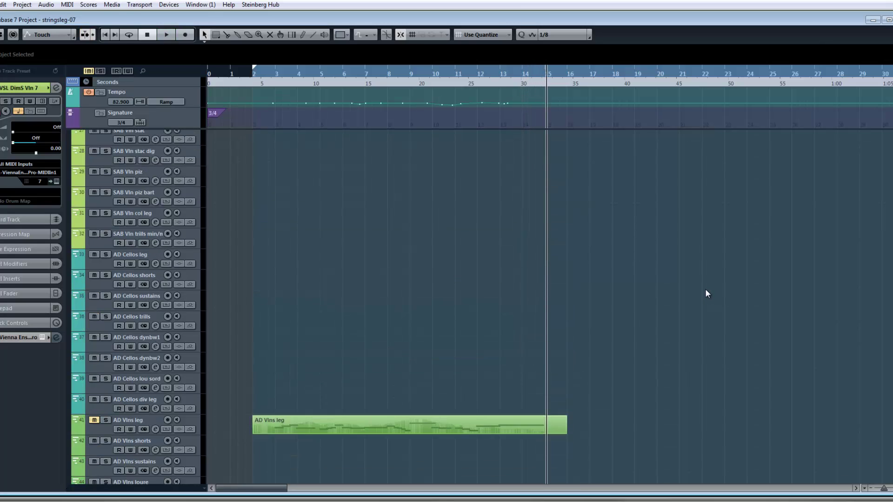
scroll(704, 288, up, 12)
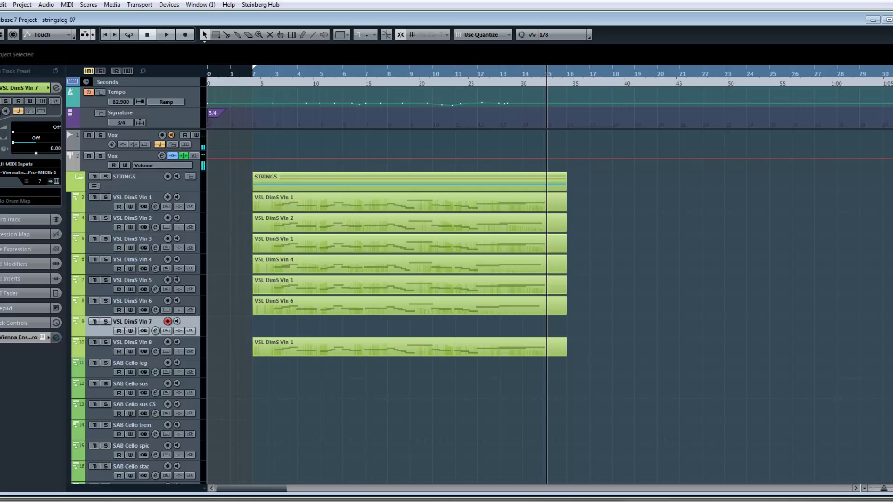
- Examine the ValhallaVintageVerb settings on ORCHESTRA and the ValhallaRoom settings on VSL DimStrings
drag(854, 165, 604, 115)
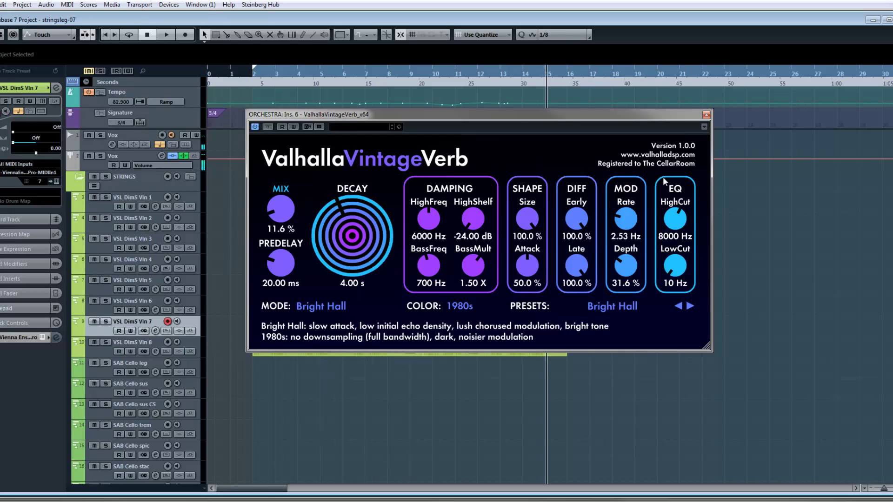
click(706, 115)
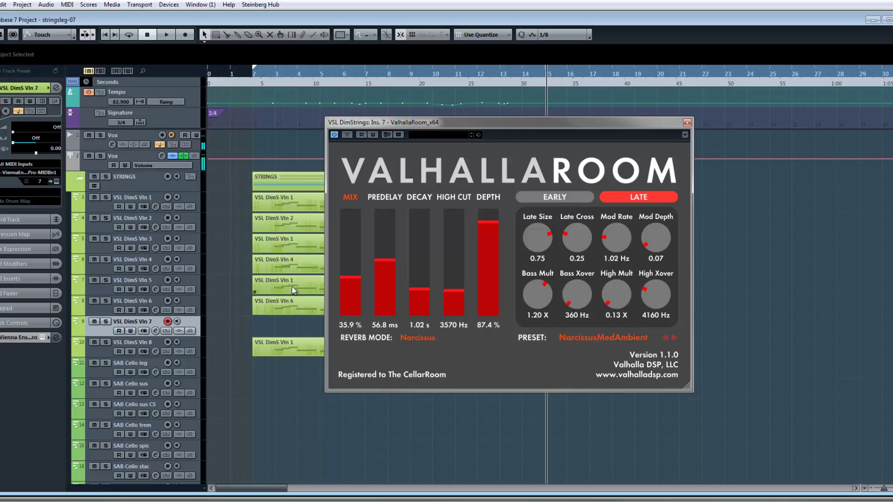
- Solo the Vox tracks and the VSL DimS Vln 1 to Vln 8 tracks
click(100, 155)
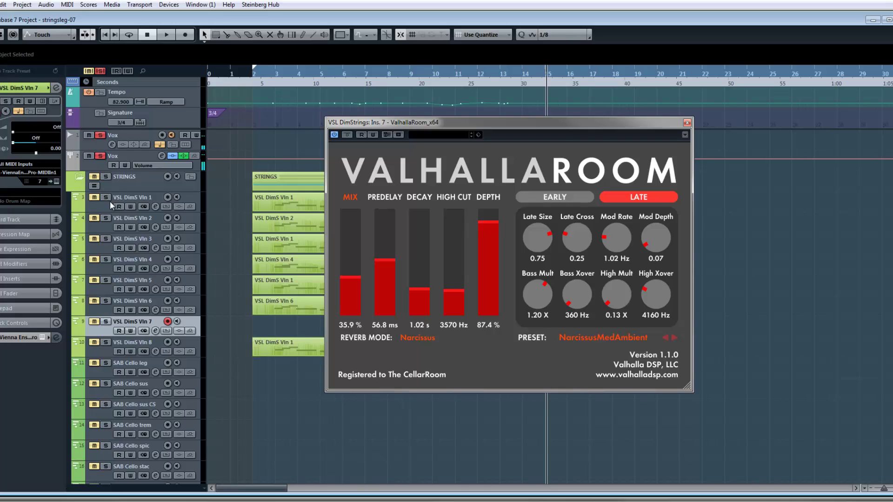
click(109, 226)
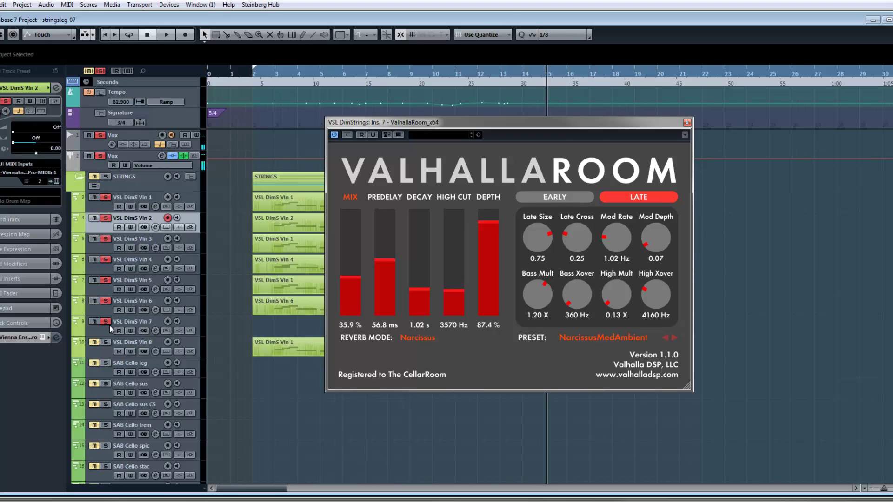
click(106, 343)
- Bypass ValhallaVintageVerb on ORCHESTRA, arrange both reverb windows clear of the tracks and briefly play the soloed violins from bar 2
drag(467, 125, 677, 135)
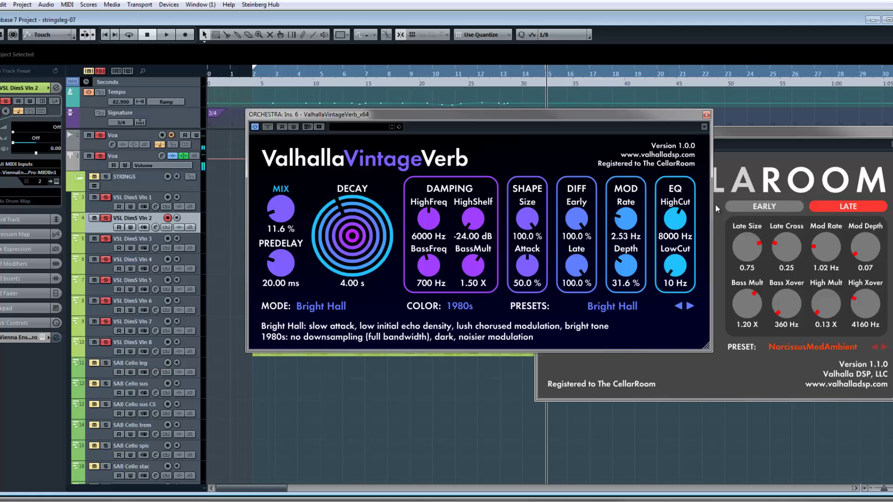
drag(604, 113, 892, 234)
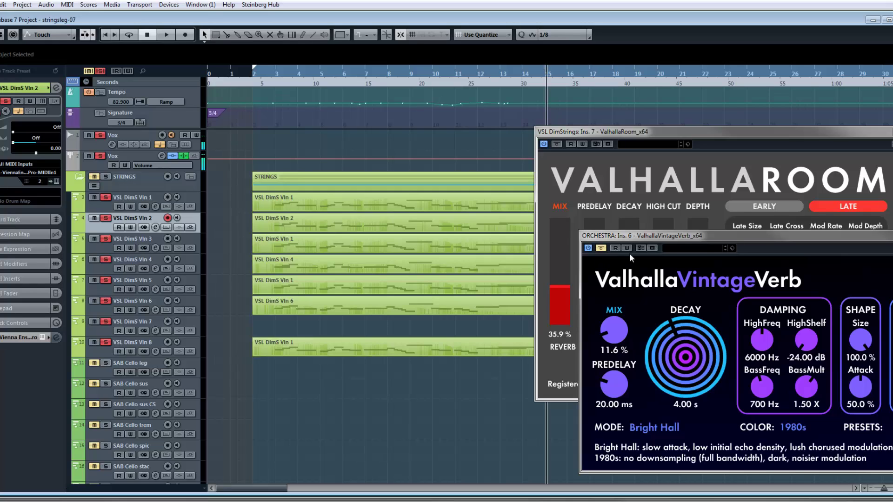
key(space)
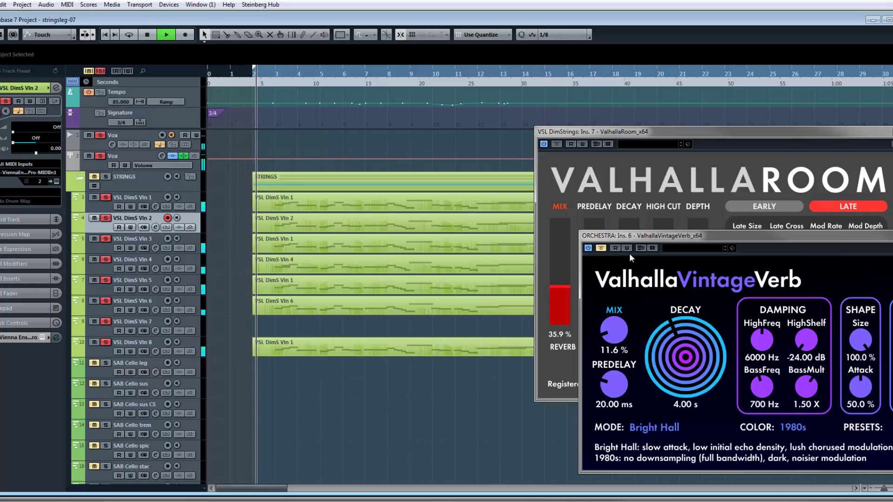
key(space)
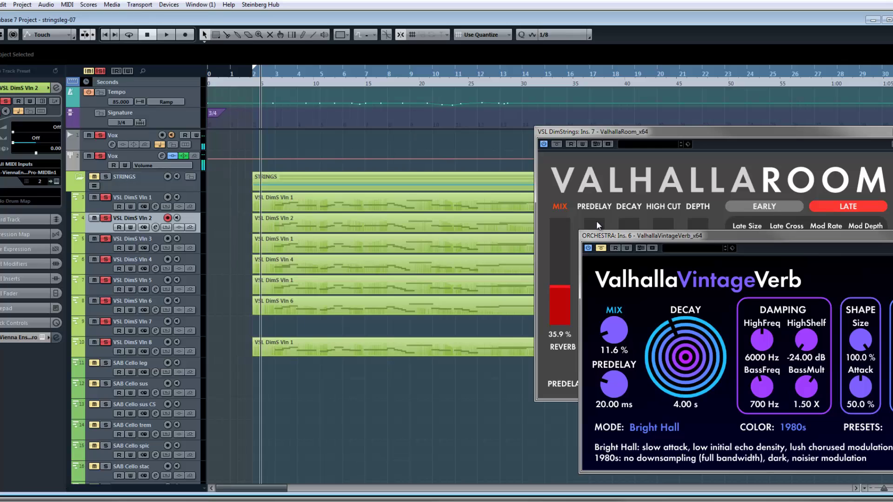
- Play the soloed violins with ValhallaRoom in view, bypassing and re-enabling it to compare the dry and reverberated sound
drag(660, 132, 629, 119)
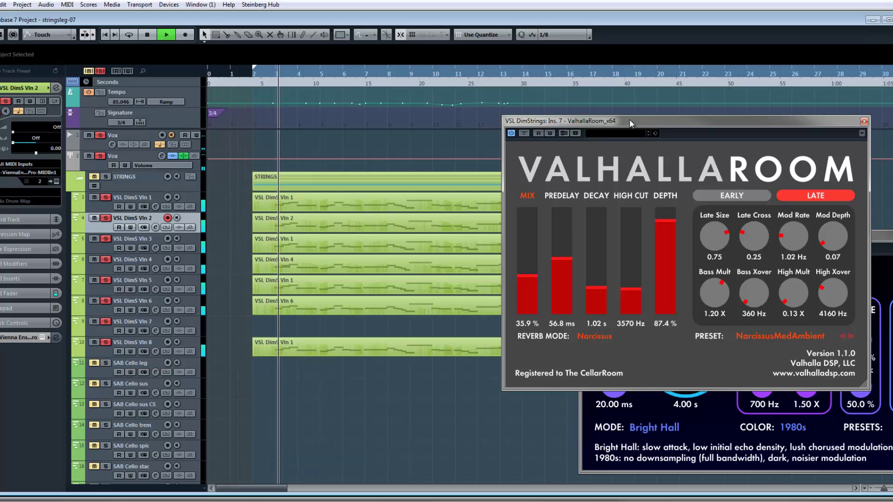
click(524, 133)
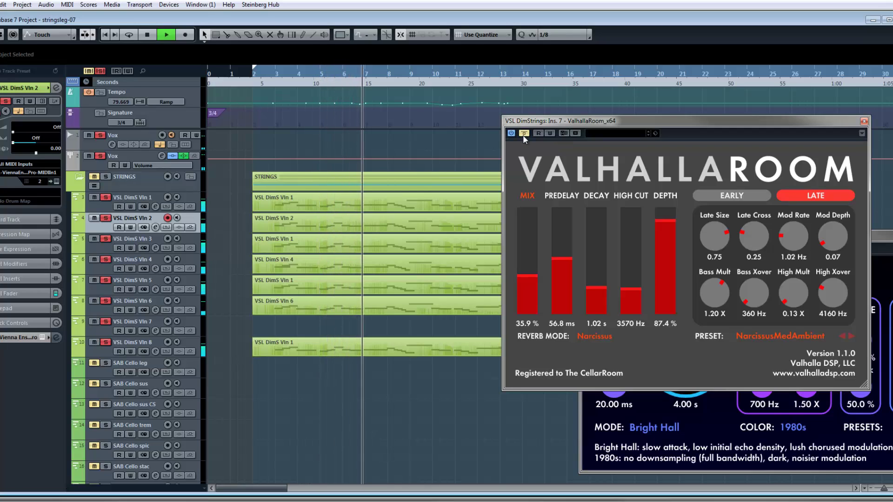
click(523, 133)
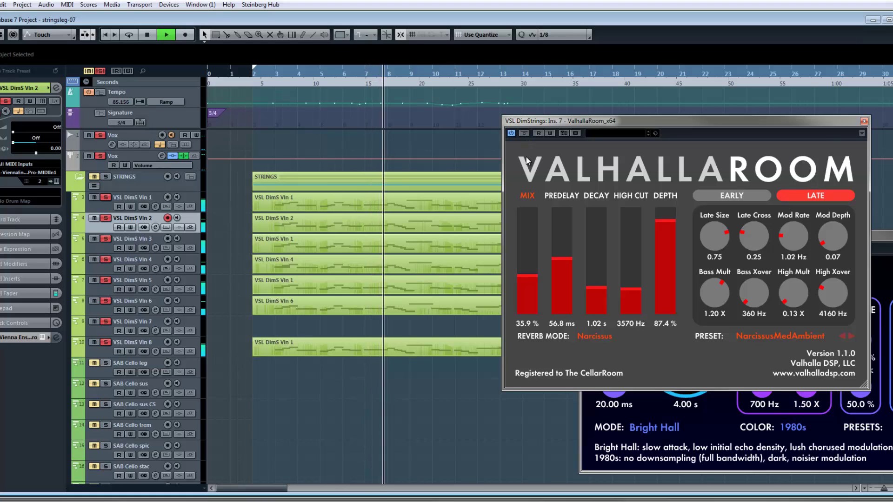
key(space)
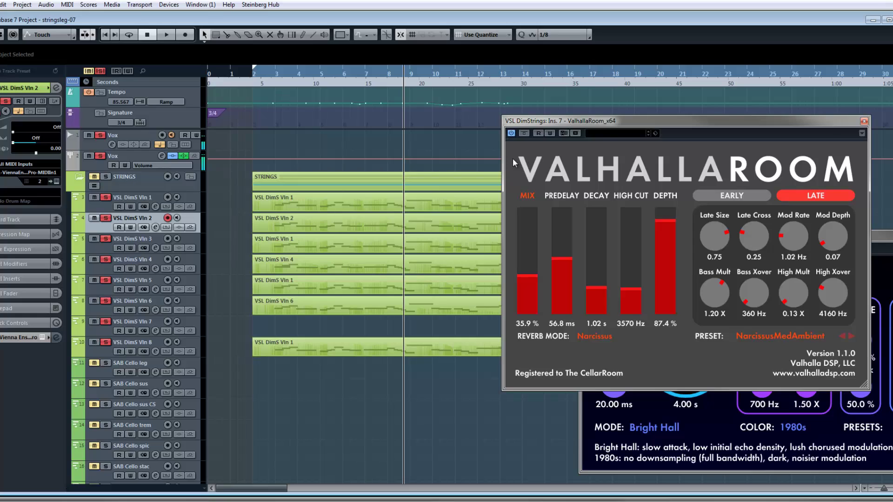
- Replay passages from about bars 5, 8 and 7, comparing the violins with ValhallaRoom active and bypassed
click(321, 72)
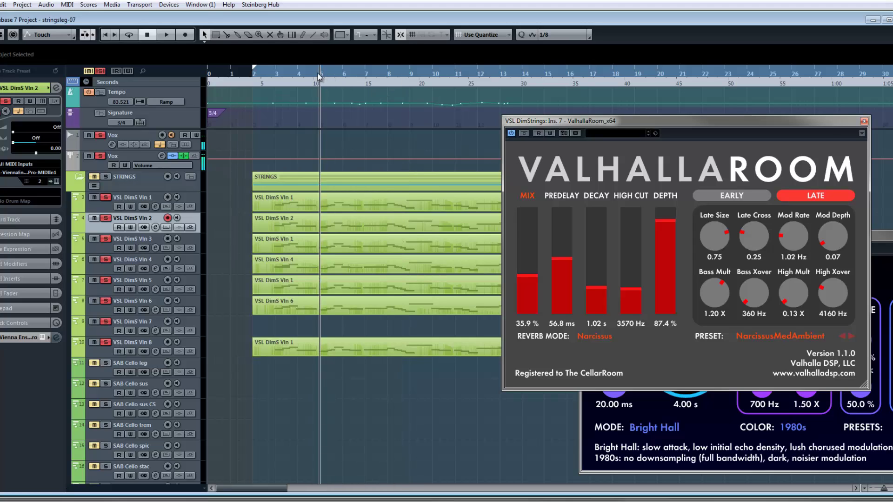
click(318, 74)
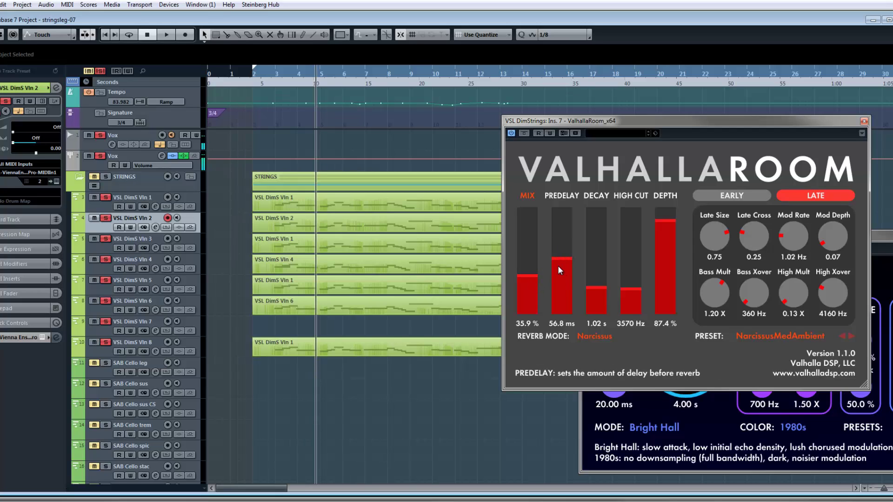
key(space)
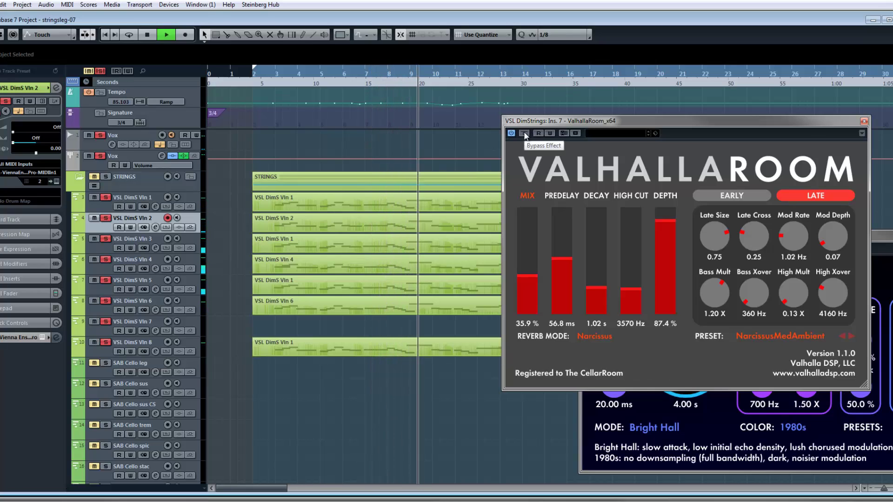
click(391, 75)
key(space)
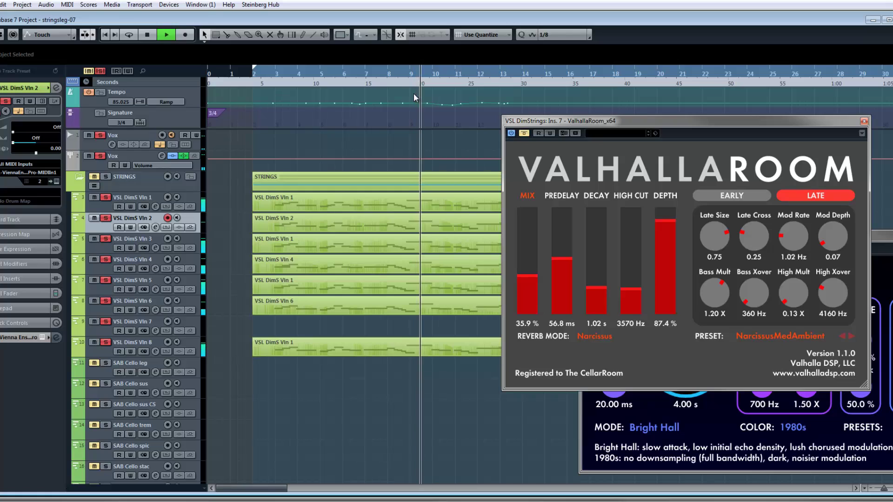
key(space)
click(359, 78)
key(space)
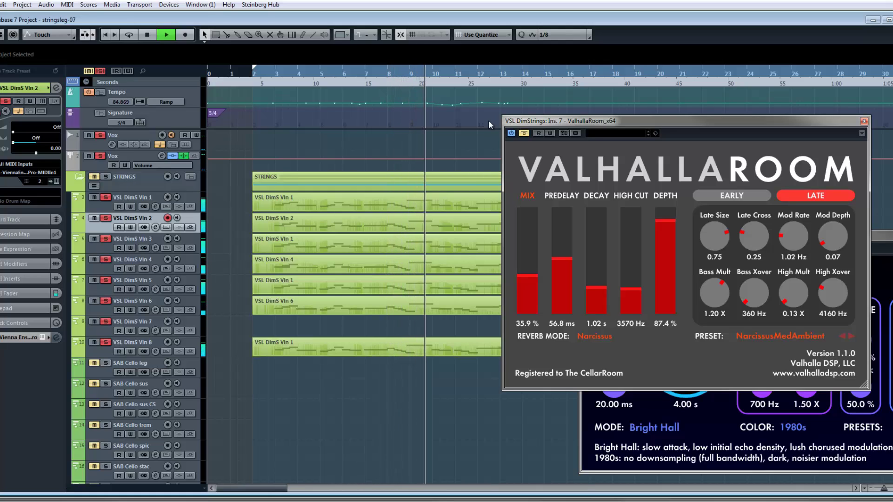
key(space)
- Re-enable ValhallaVintageVerb on ORCHESTRA, play the violins through both reverbs from about bar 7 and close the plug-in windows
drag(559, 120, 508, 110)
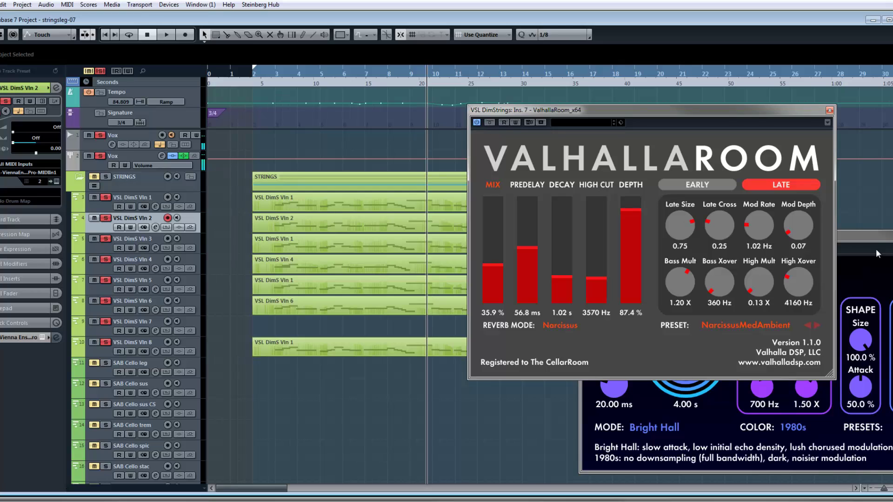
drag(880, 240, 871, 237)
click(593, 244)
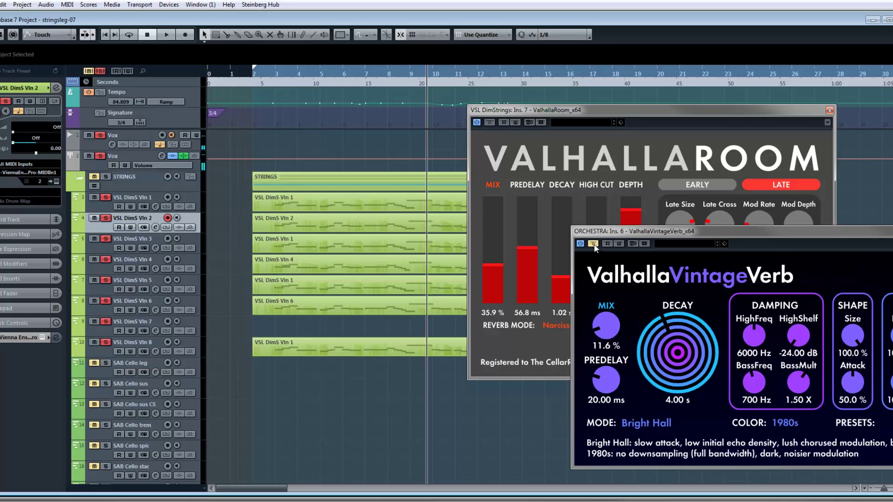
click(363, 80)
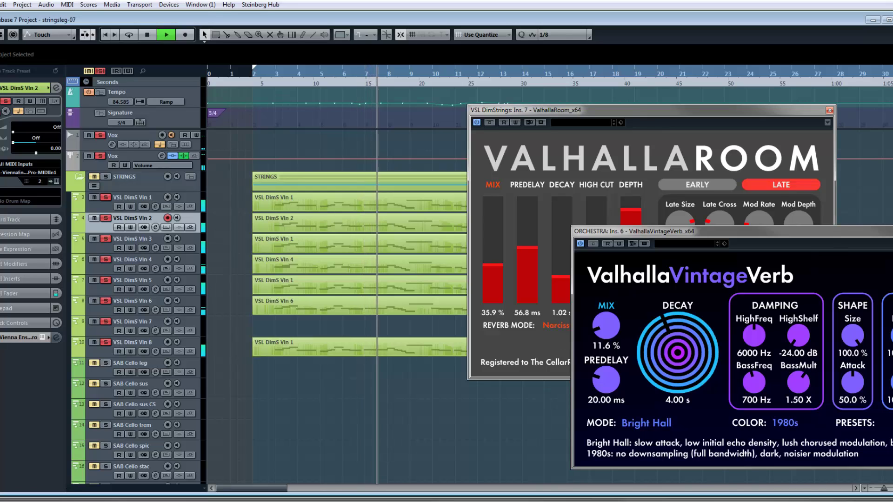
click(806, 149)
click(829, 111)
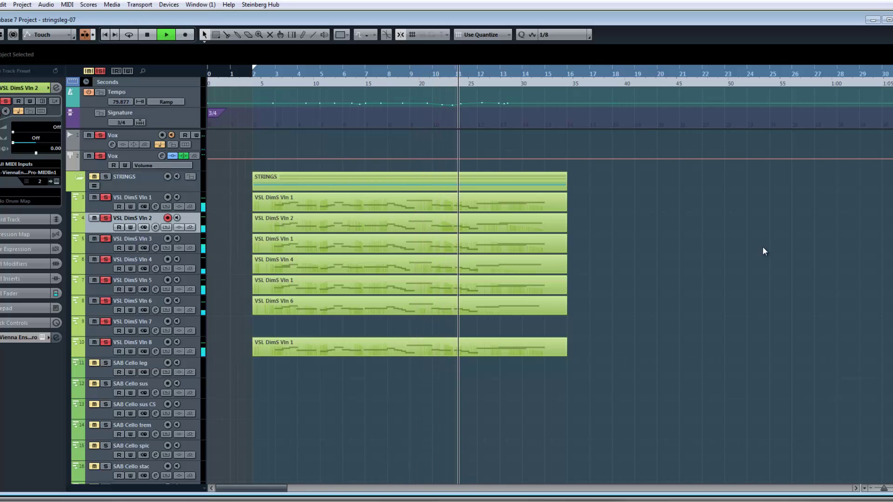
key(space)
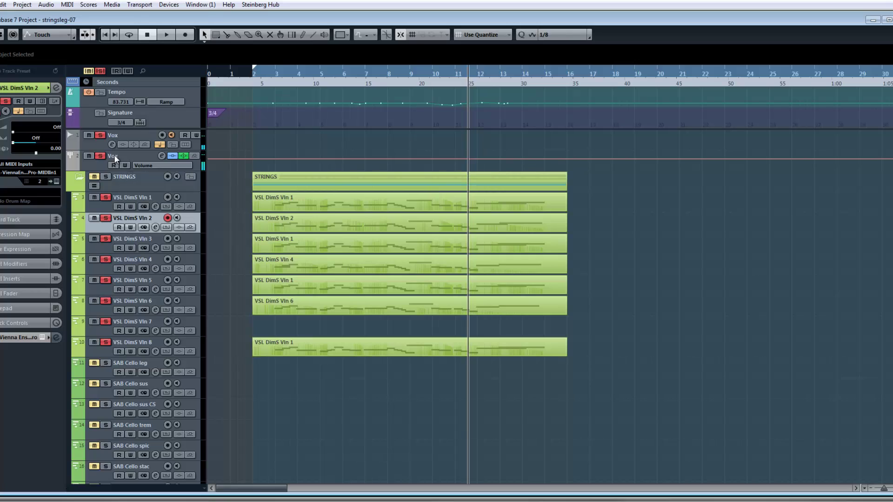
- Clear the solos from the Vox and violin tracks and select the VSL DimS Vln 7 track
click(106, 198)
click(106, 218)
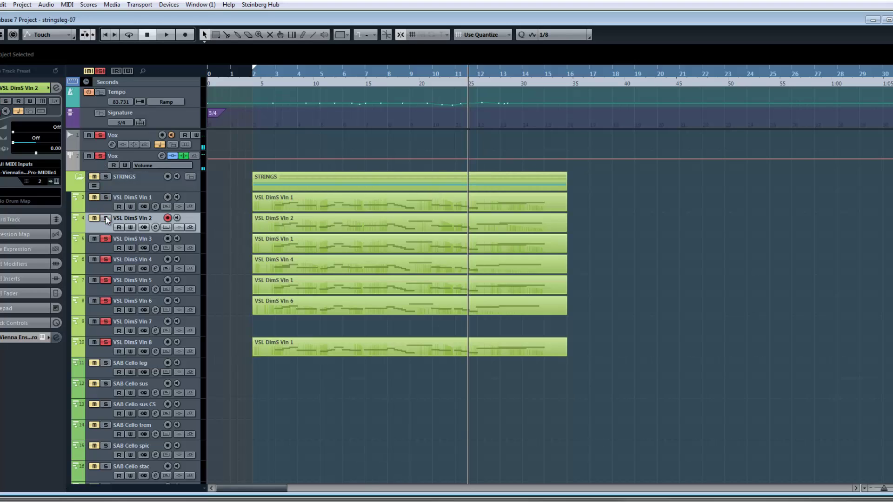
click(100, 156)
click(101, 331)
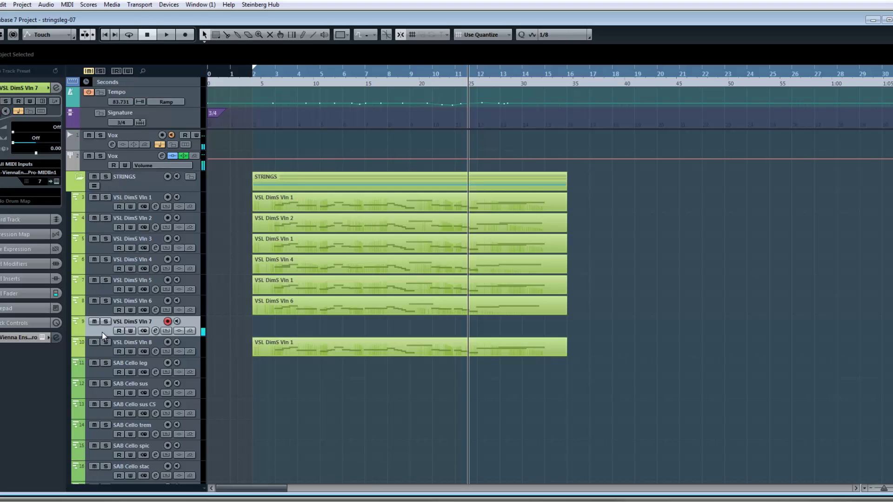
key(KP_Subtract)
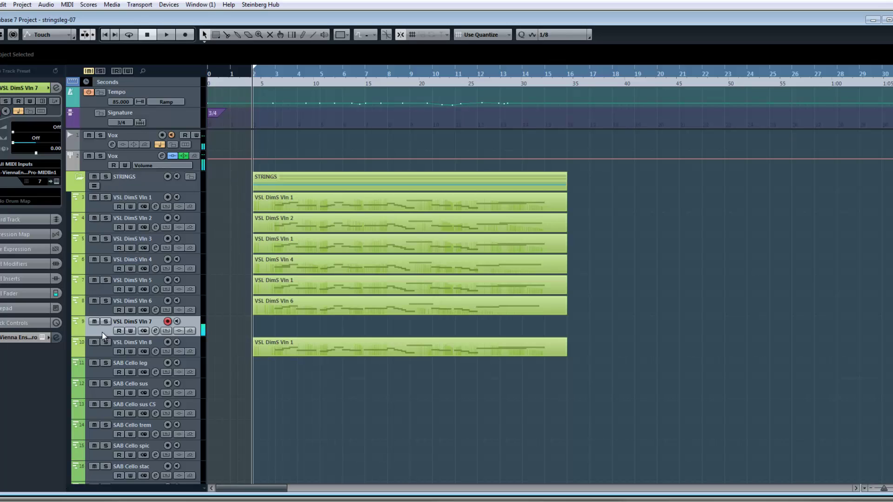
key(KP_Multiply)
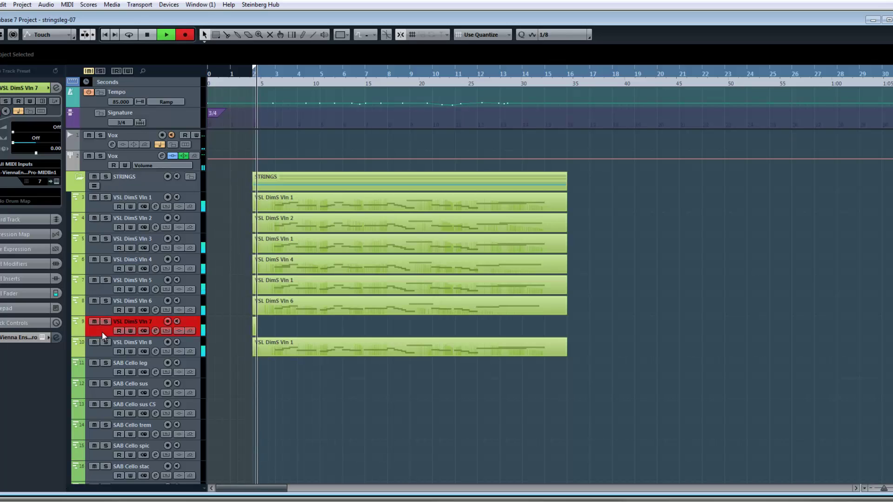
key(space)
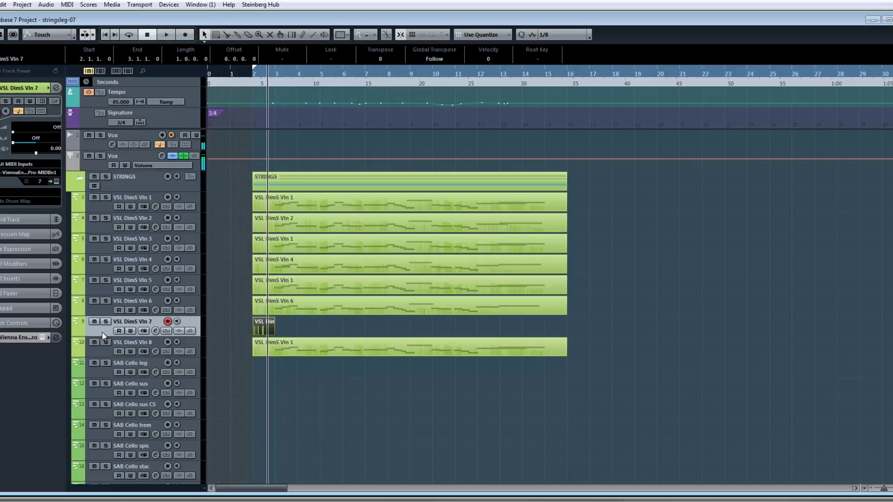
key(Delete)
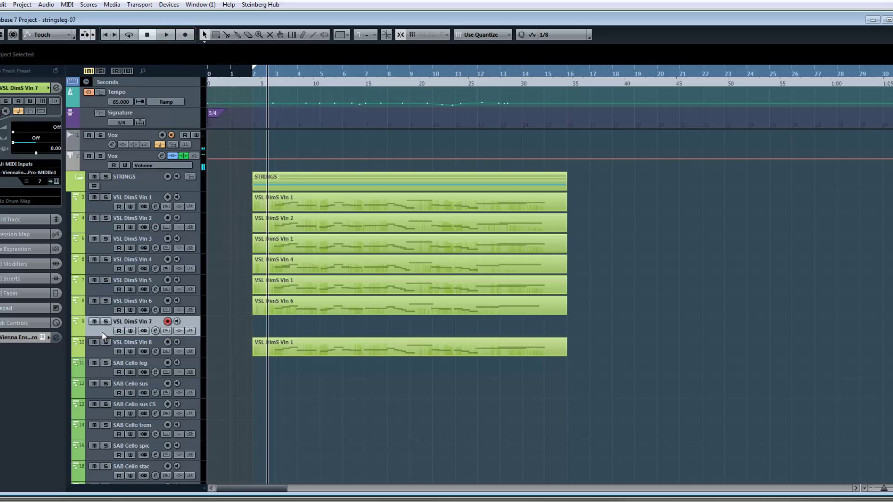
- Record a legato take on the VSL DimS Vln 7 track from bar 2 to about bar 15
key(KP_1)
key(KP_Multiply)
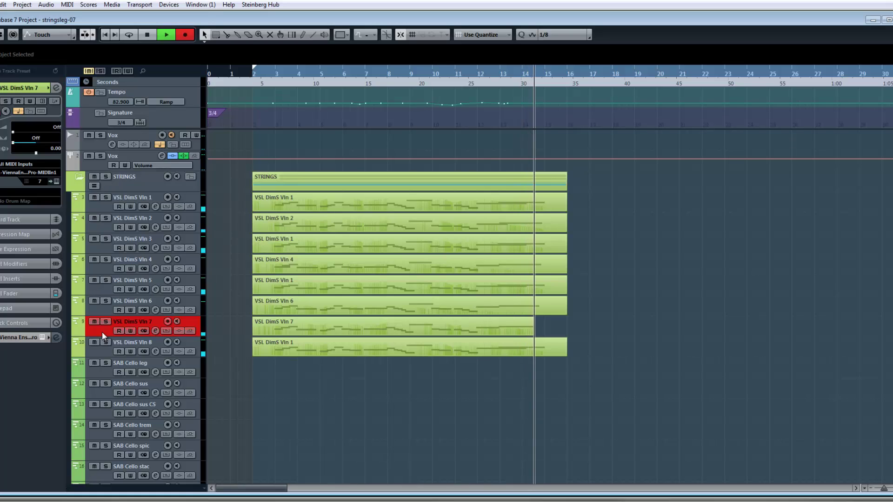
key(space)
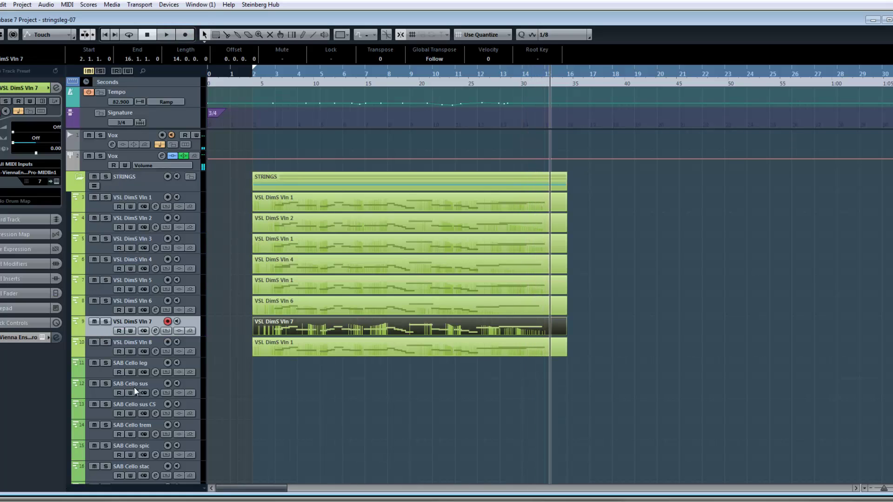
- Select all eight VSL DimS Vln parts, examine their notes and modulation together in the Key Editor, and clear the selection
click(395, 409)
drag(385, 397, 415, 206)
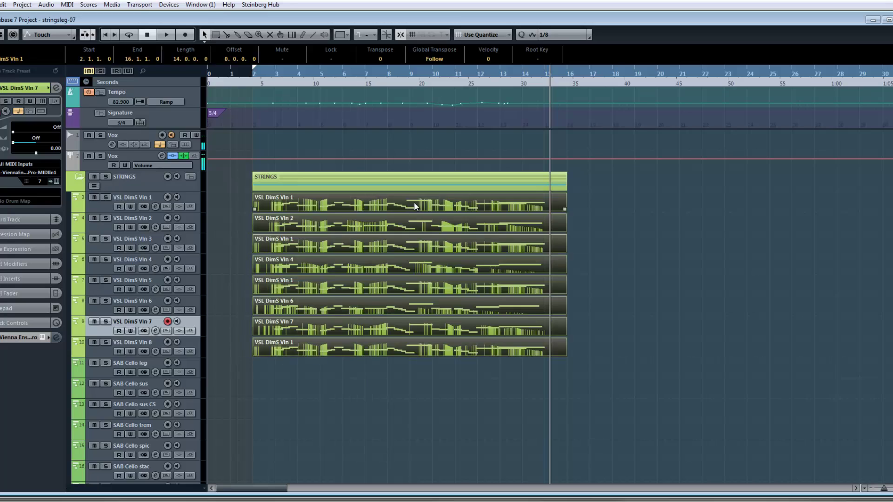
double_click(415, 206)
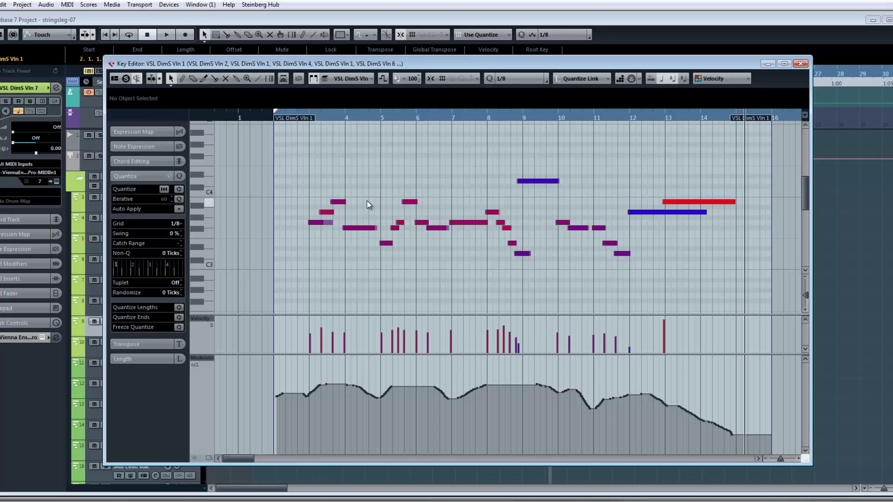
key(Escape)
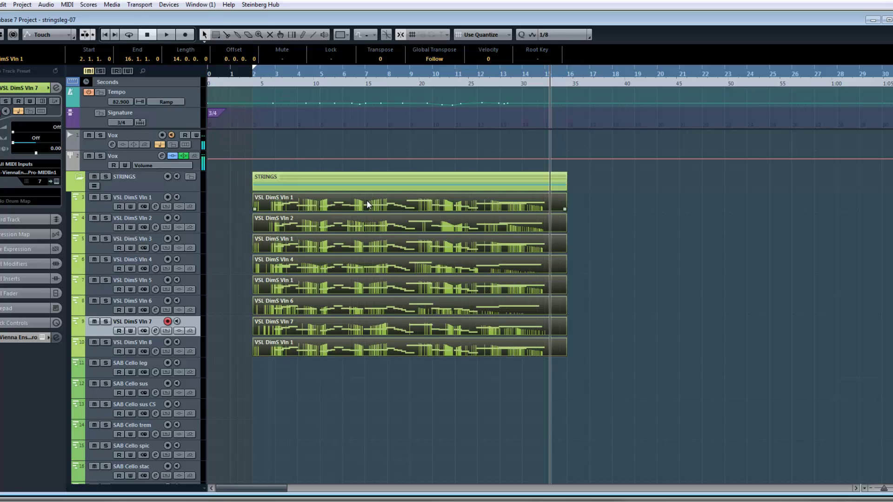
click(217, 227)
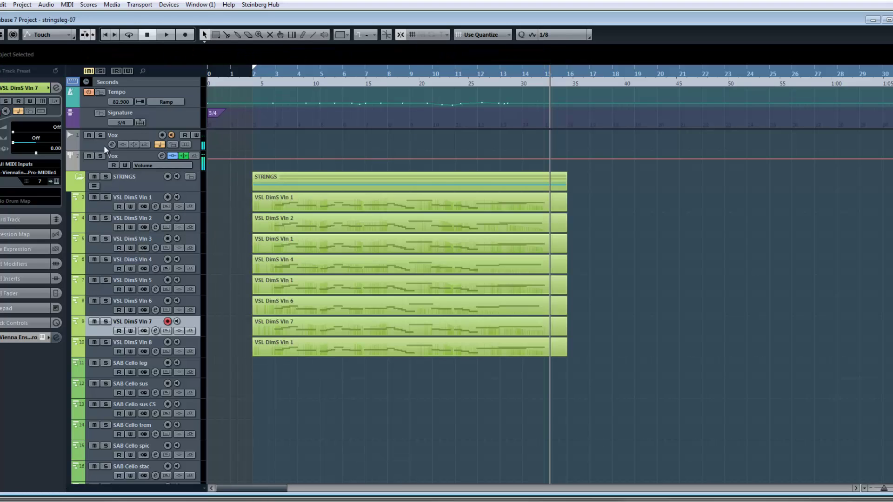
- Solo the Vox tracks and all eight VSL DimS Vln tracks and play them from bar 2 to about bar 10
click(100, 156)
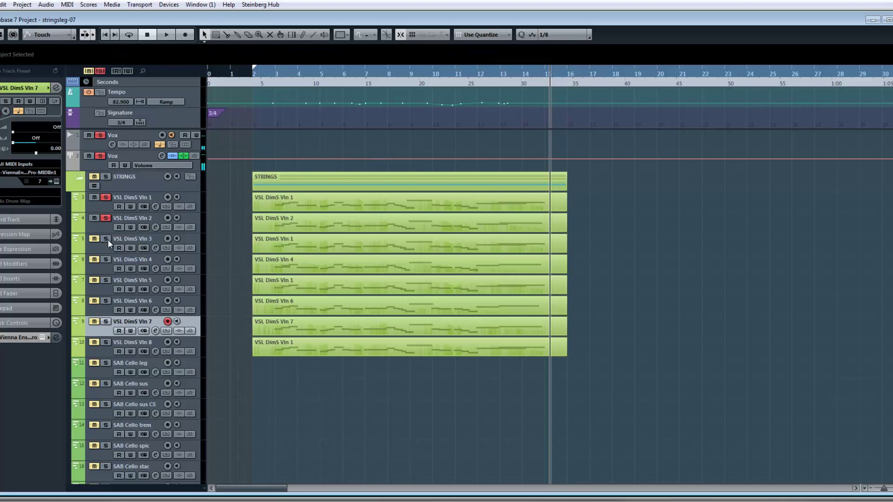
click(106, 260)
click(106, 280)
click(106, 301)
click(106, 322)
click(106, 343)
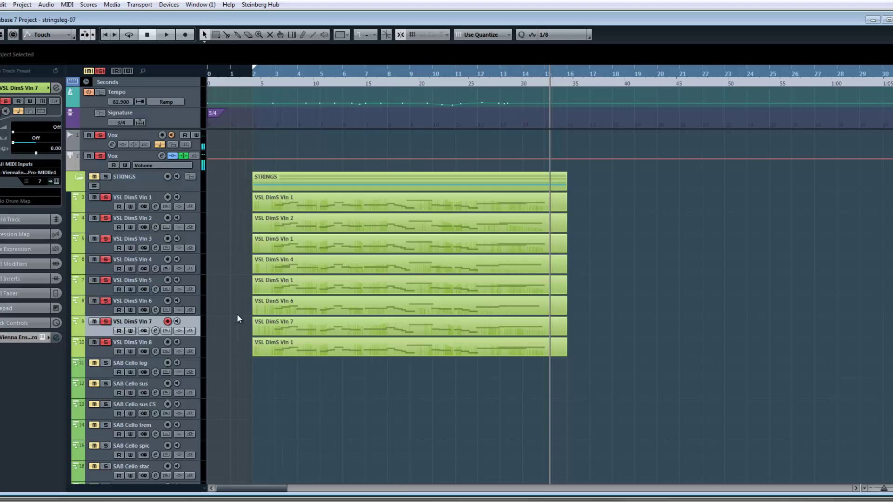
key(space)
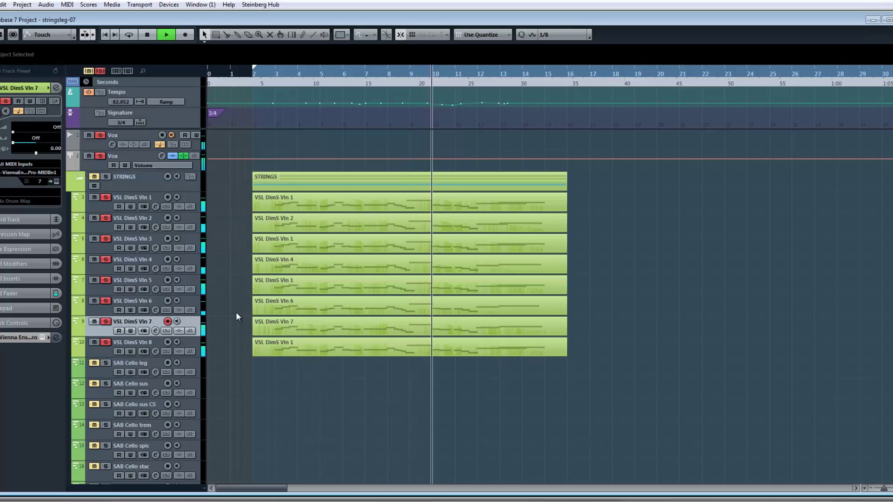
key(space)
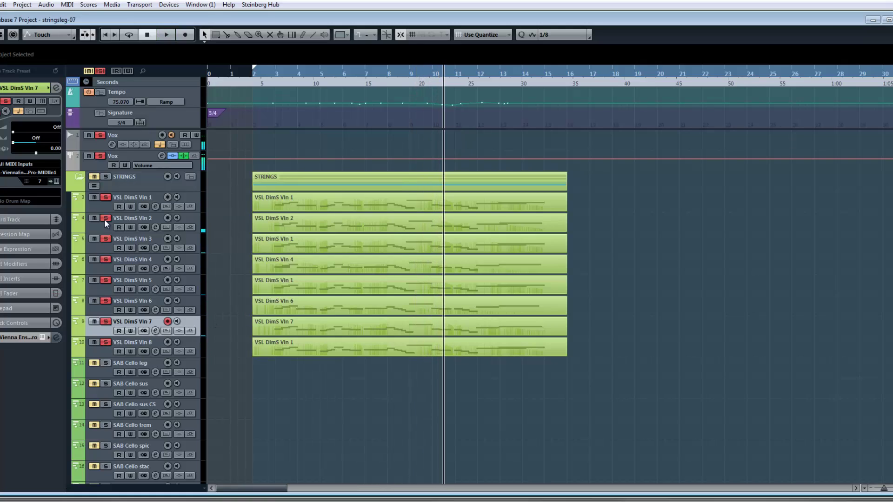
- Clear the solos from the eight VSL DimS Vln tracks and both Vox tracks
click(106, 198)
click(106, 218)
click(106, 239)
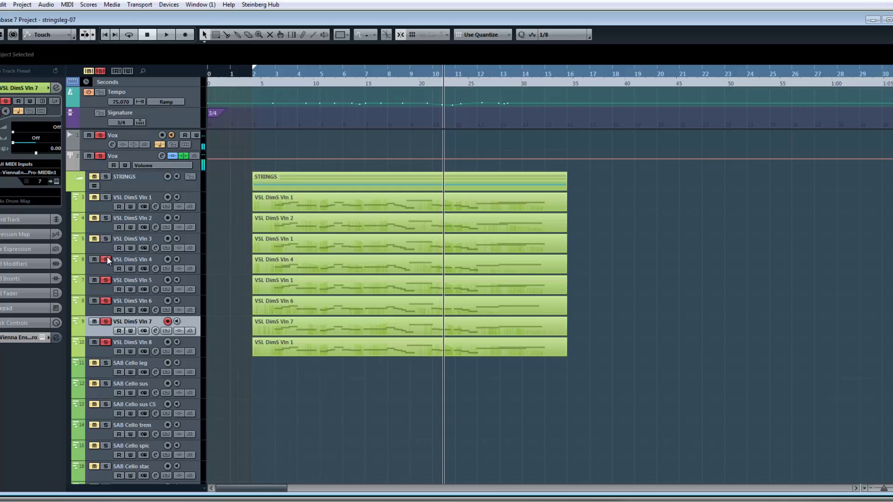
click(105, 260)
click(105, 281)
click(106, 300)
click(106, 322)
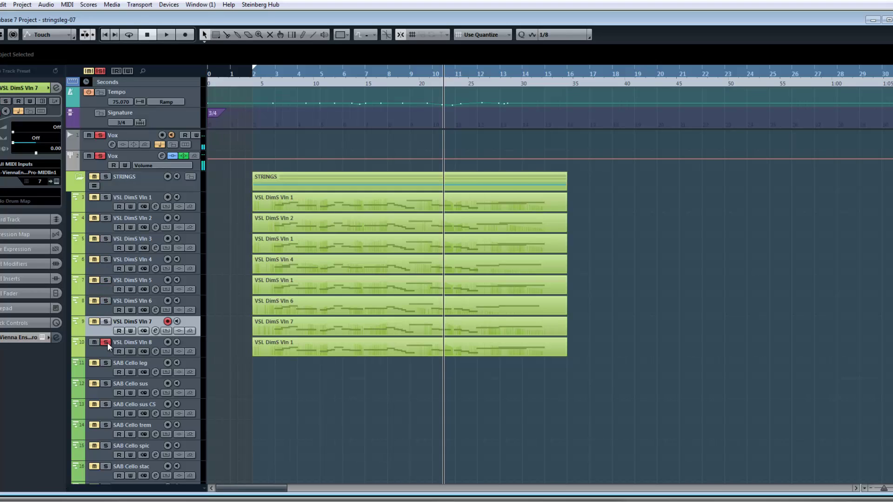
click(106, 342)
click(101, 157)
click(101, 135)
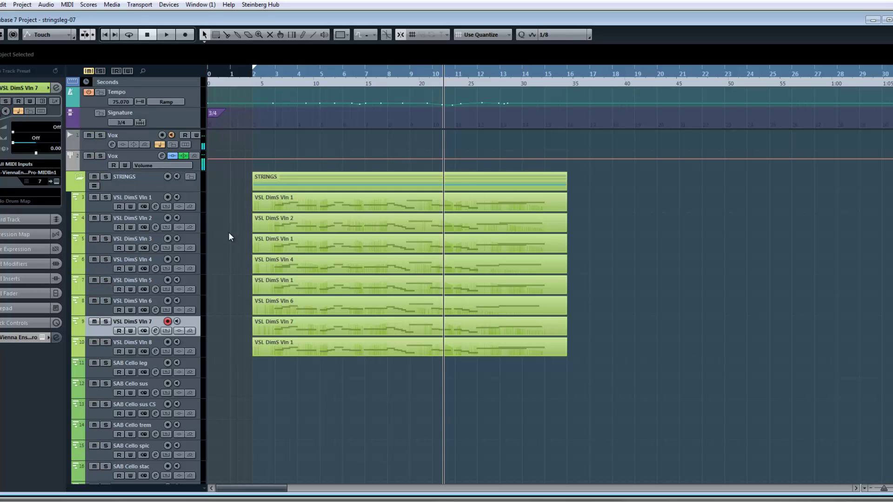
- Bring the SAB Vln I leg part into view and play it twice from bar 2 to about bar 15
scroll(233, 253, down, 3)
scroll(233, 254, up, 3)
scroll(233, 254, down, 15)
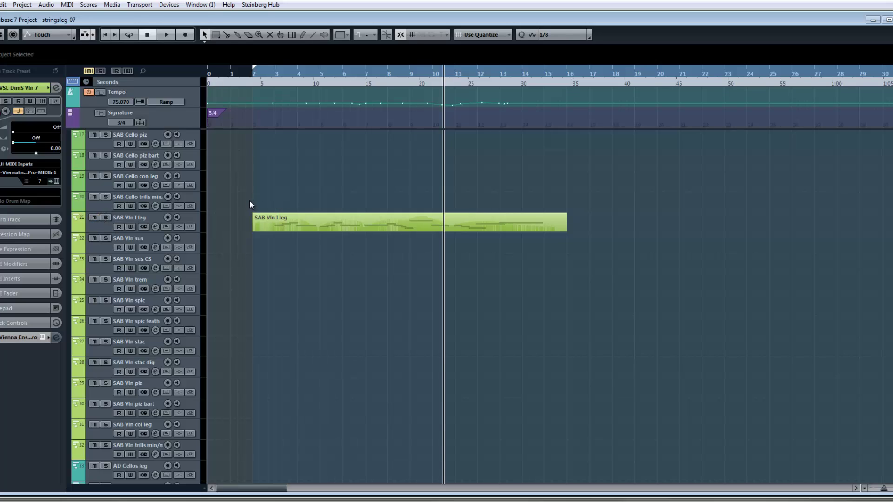
key(KP_1)
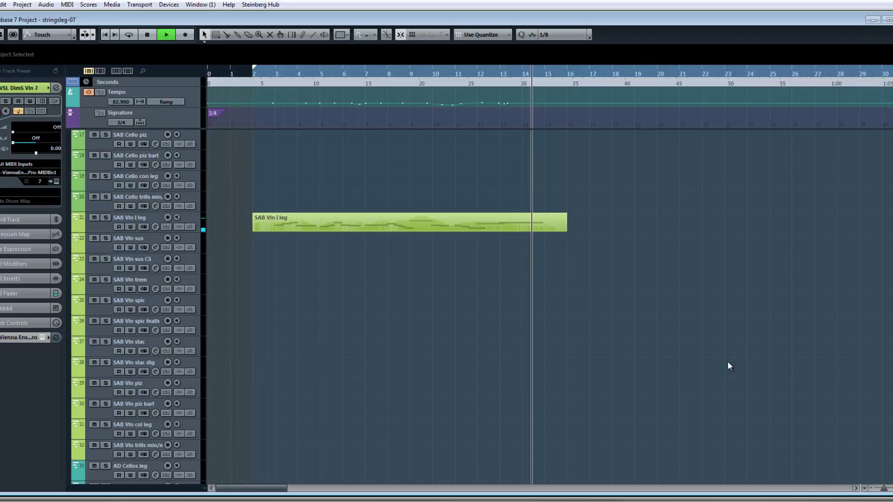
key(space)
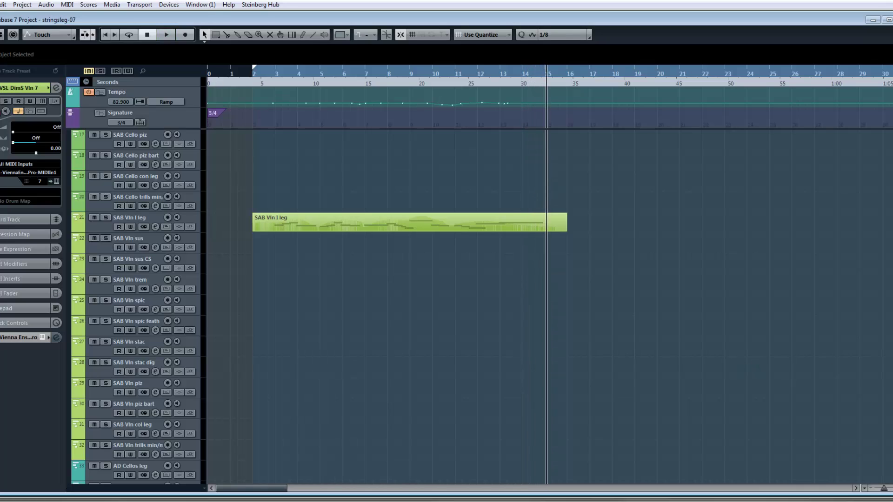
key(KP_1)
key(space)
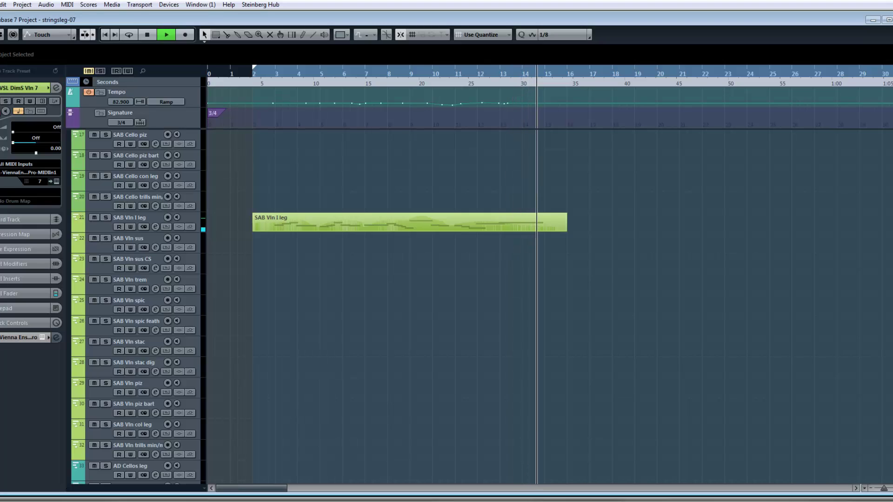
key(space)
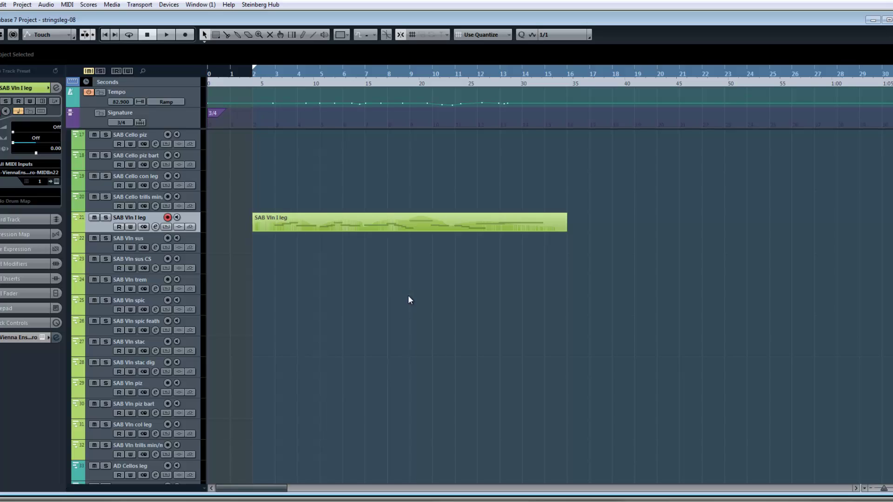
- Look over the recorded violin parts from VSL DimS Vln and SAB Vln I leg down to the AD Vlns and CS2 tracks
click(287, 221)
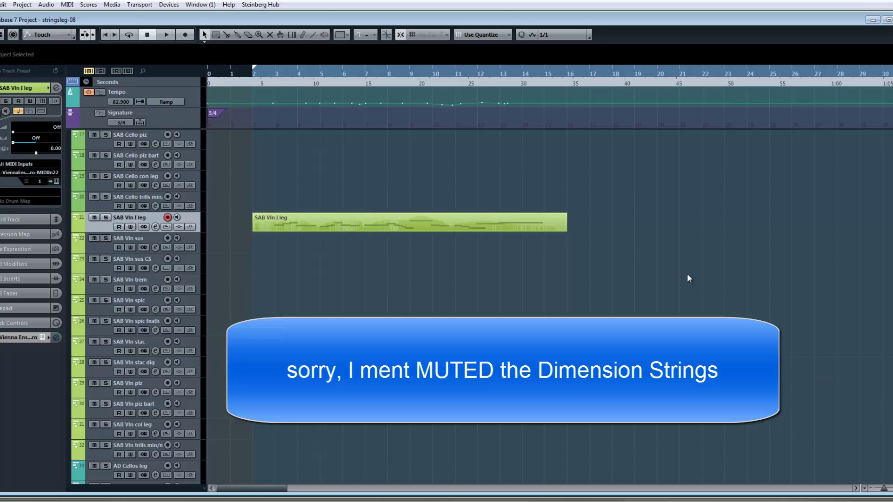
scroll(688, 274, up, 7)
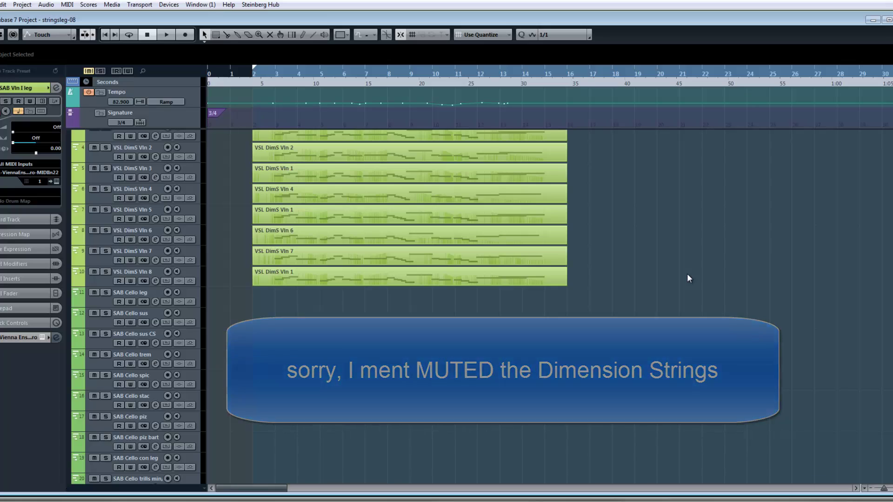
scroll(687, 275, down, 2)
scroll(687, 274, down, 2)
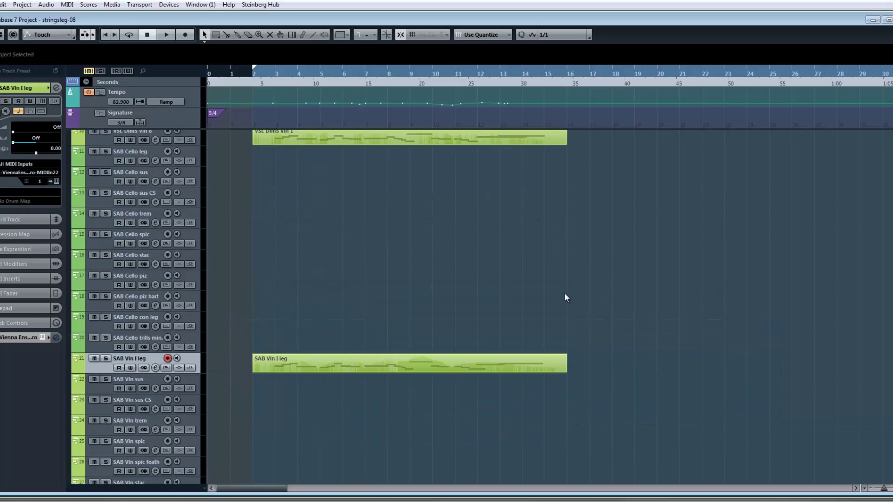
scroll(595, 300, up, 3)
scroll(601, 308, down, 3)
scroll(370, 299, up, 5)
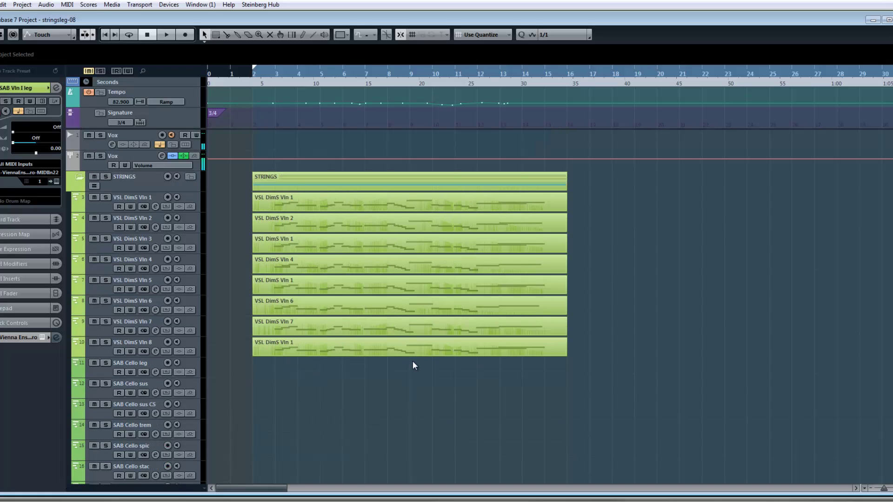
scroll(601, 367, down, 10)
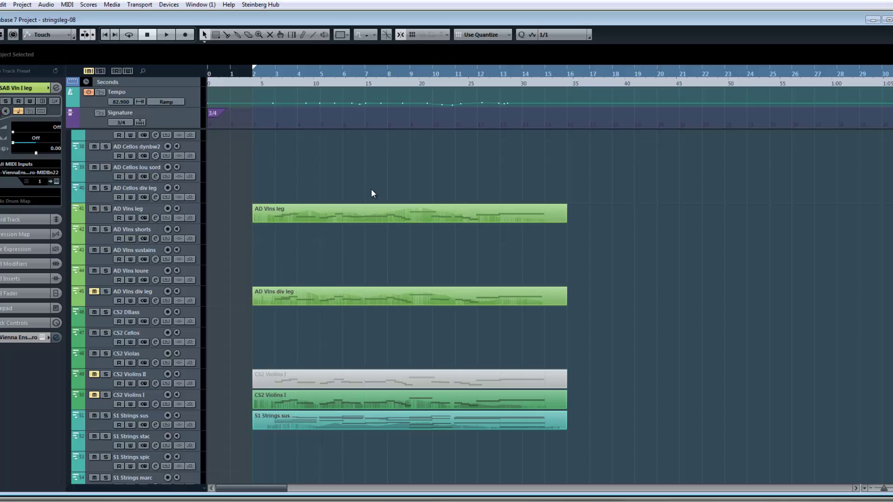
- Play the AD Vlns leg layer from bar 2 to about bar 15 with AD Vlns div leg muted
key(space)
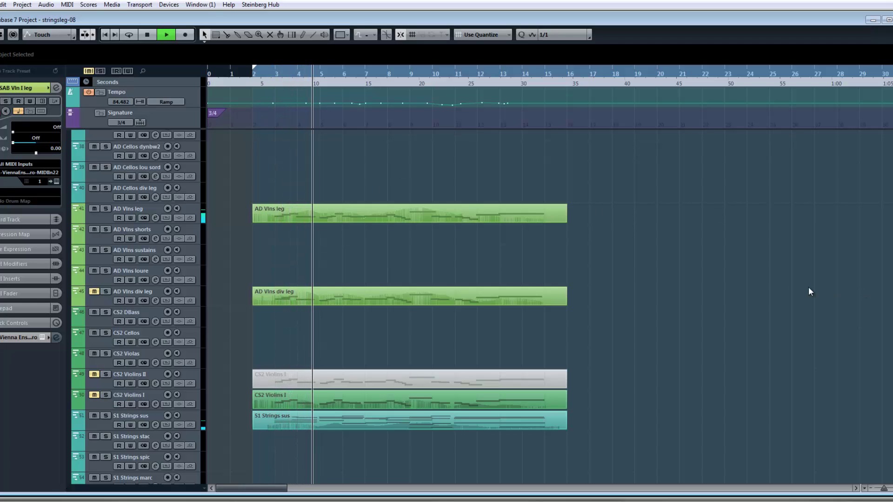
key(space)
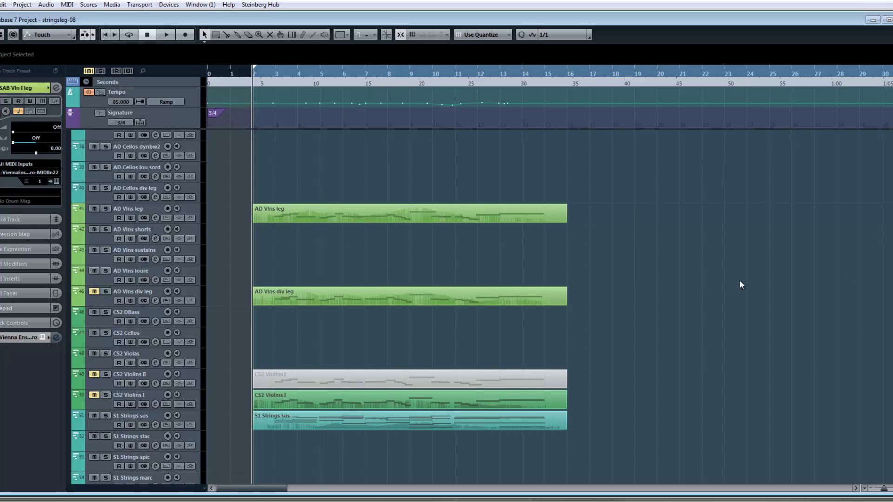
key(space)
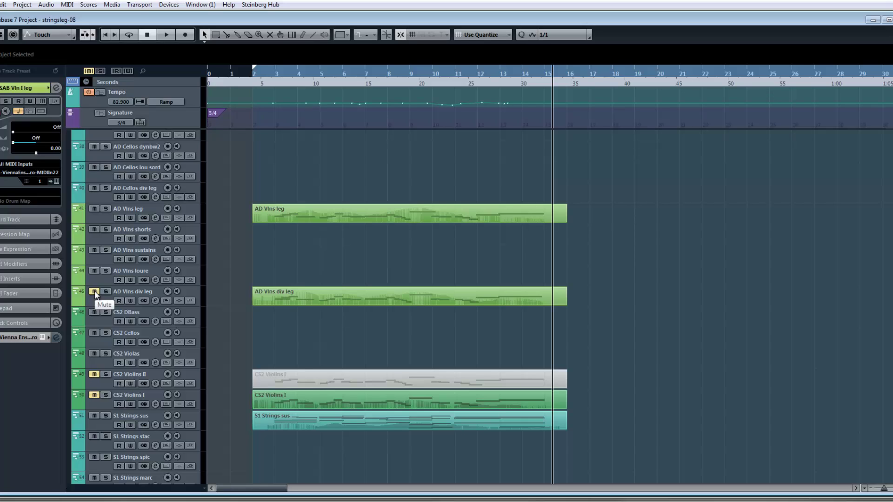
- Unmute the AD Vlns div leg track and play it together with AD Vlns leg from bar 2 to about bar 14
key(KP_1)
key(space)
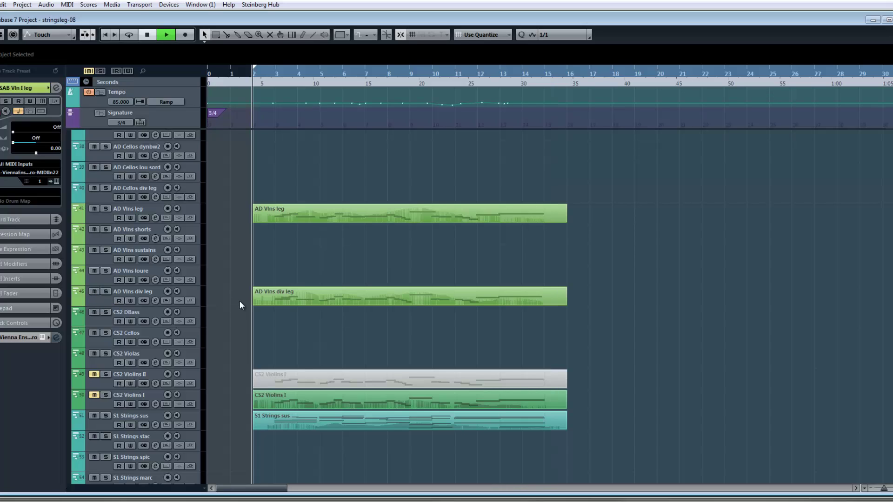
key(space)
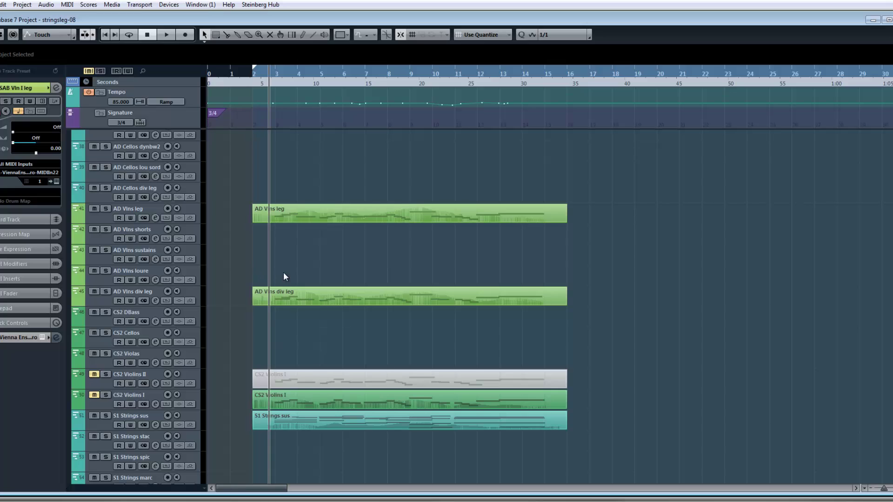
key(KP_1)
key(space)
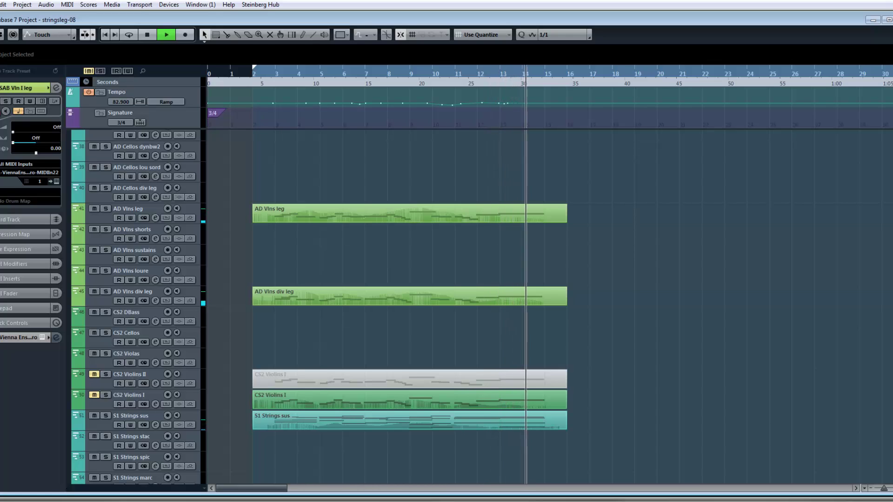
key(space)
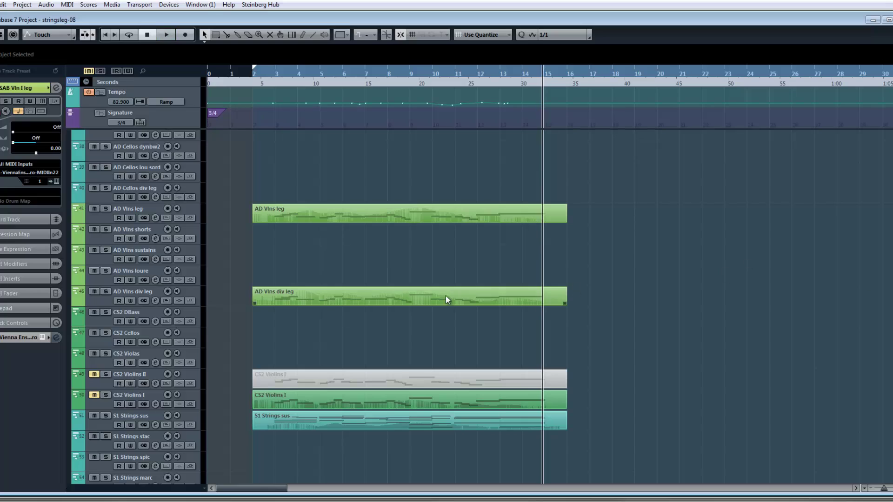
- Mute AD Vlns leg and AD Vlns div leg, unmute CS2 Violins I, and play from bar 2 to about bar 15
click(94, 208)
key(KP_1)
key(space)
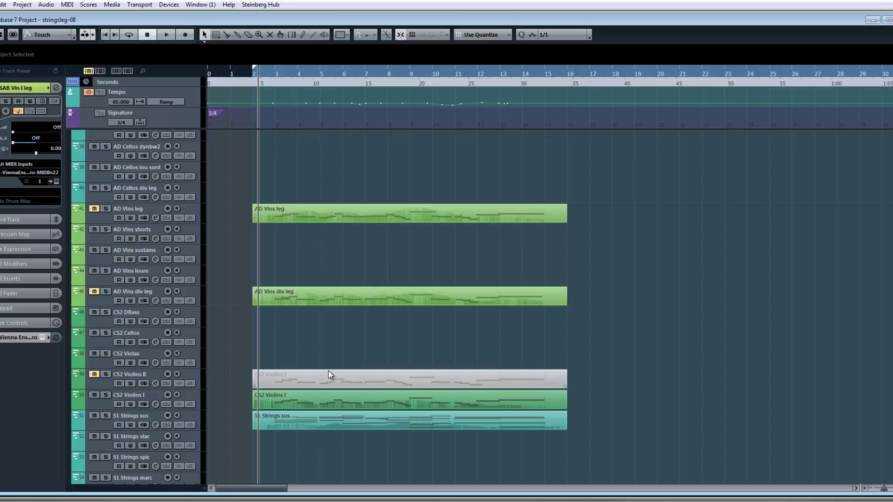
key(space)
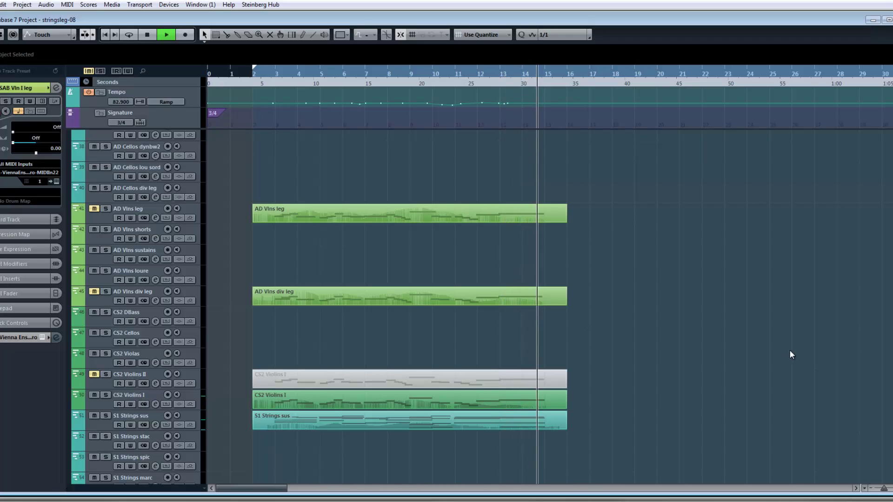
key(space)
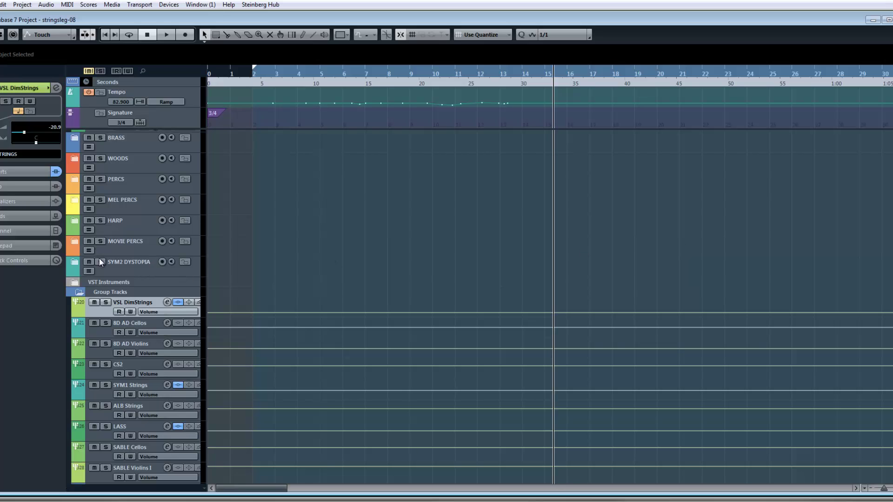
- Select the Group Tracks folder and look over the ALB1, S1, CS2 and AD string tracks above it
click(90, 292)
scroll(84, 292, up, 3)
scroll(342, 292, up, 5)
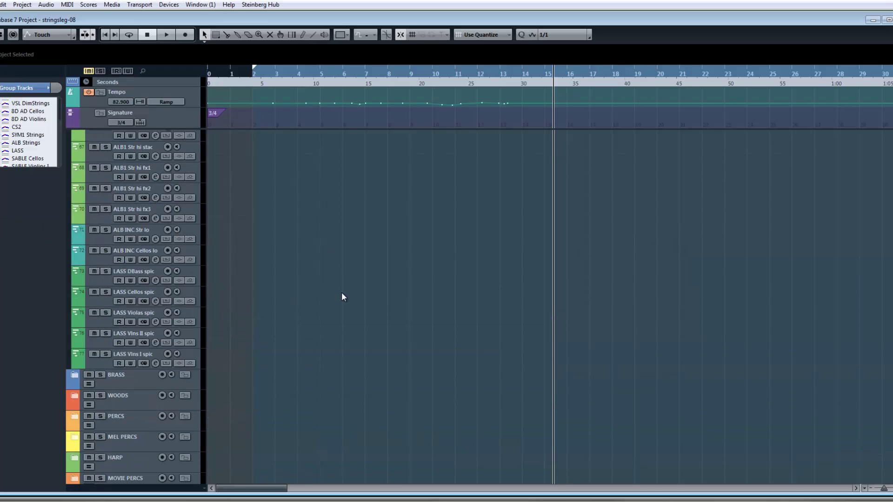
scroll(341, 293, up, 6)
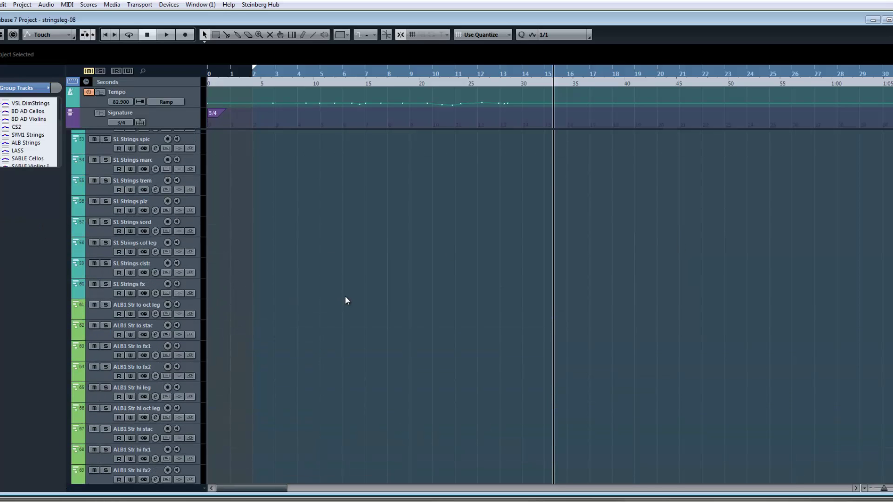
scroll(344, 295, up, 2)
scroll(348, 323, down, 2)
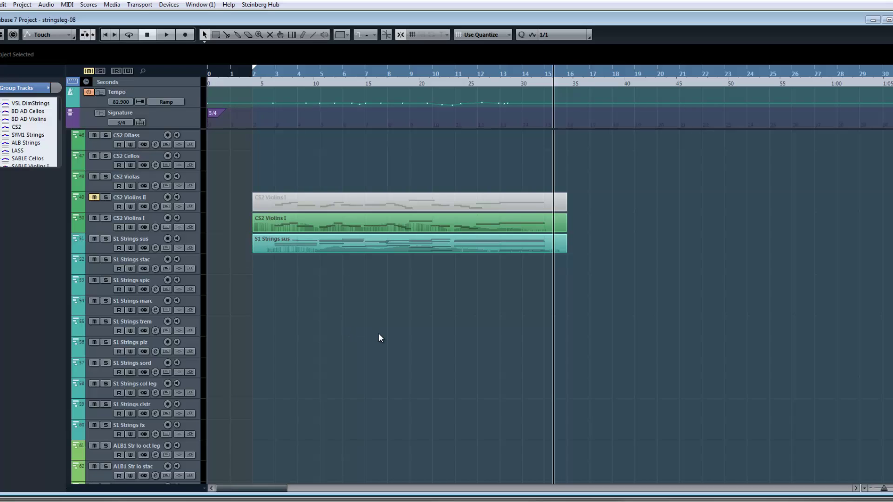
scroll(378, 333, up, 3)
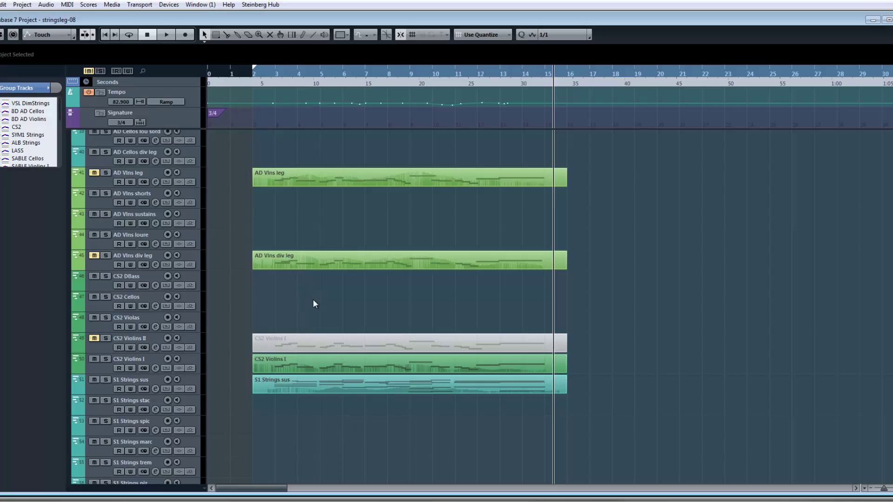
scroll(325, 289, down, 2)
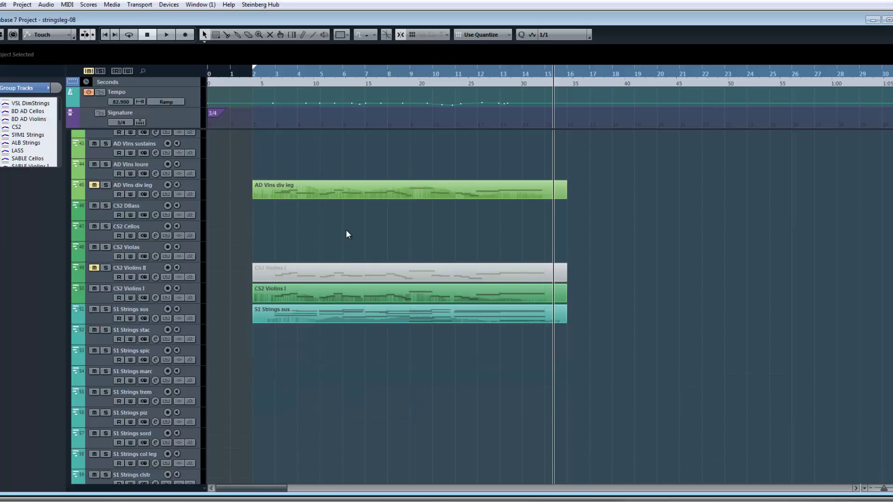
- Select the CS2 Violins I part, move the playhead to its start at bar 2, and go back to the STRINGS folder
click(300, 292)
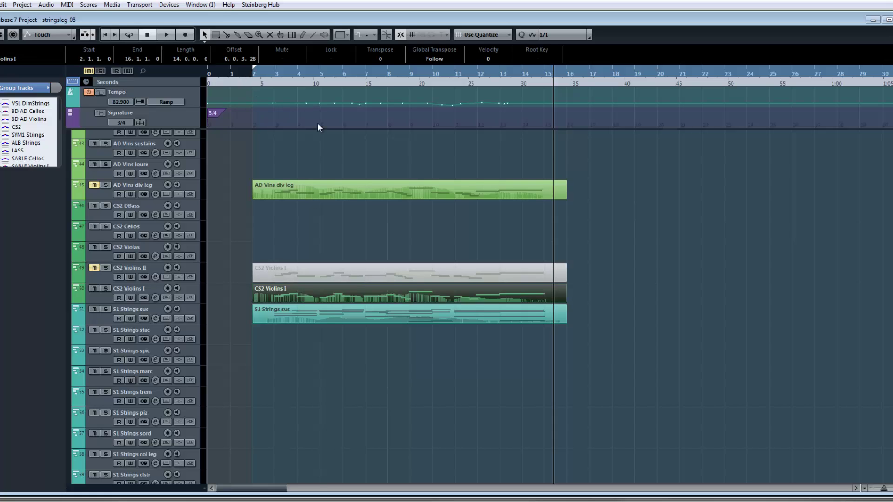
key(l)
scroll(309, 286, up, 20)
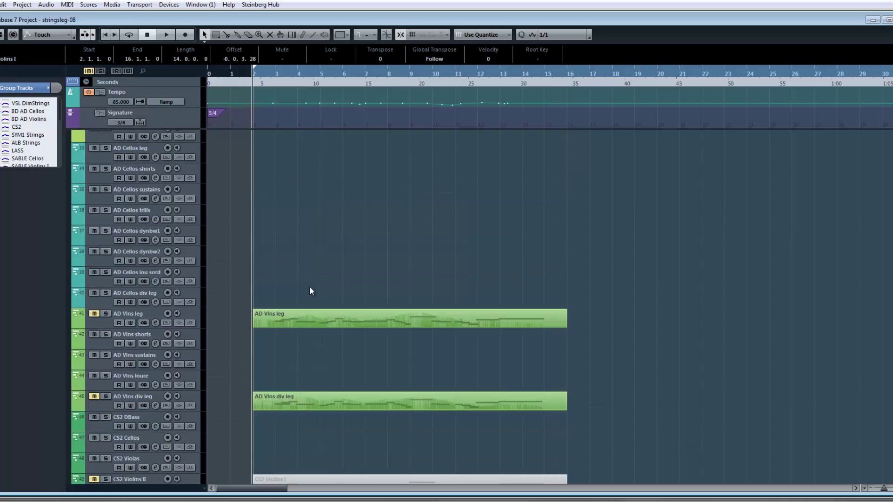
scroll(308, 285, up, 4)
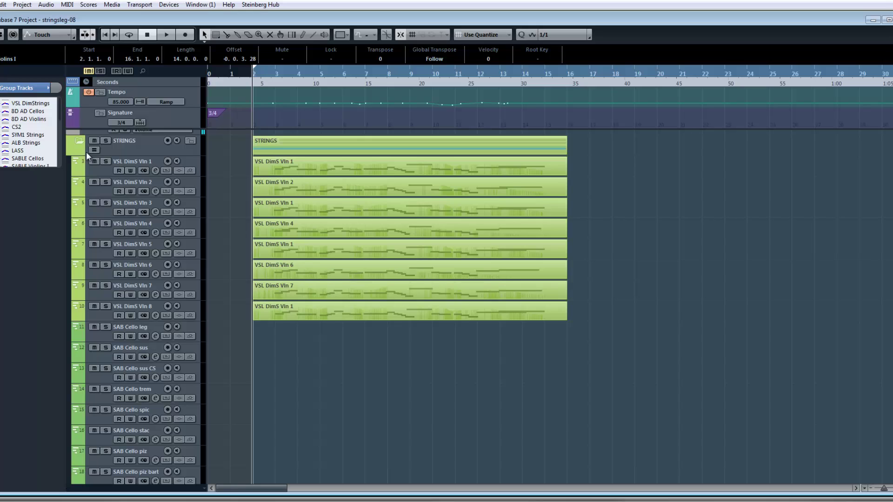
- Mute all eight VSL DimS violin tracks, VSL DimS Vln 1 through VSL DimS Vln 8
click(97, 169)
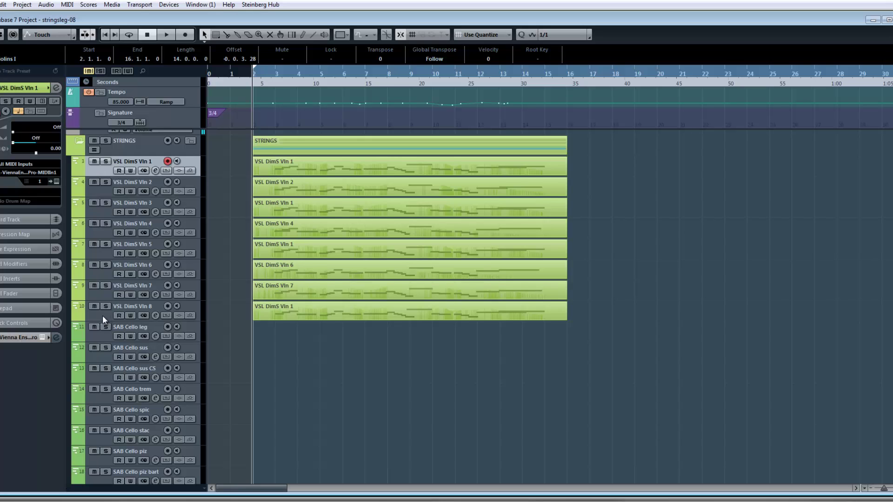
shift+click(102, 315)
key(m)
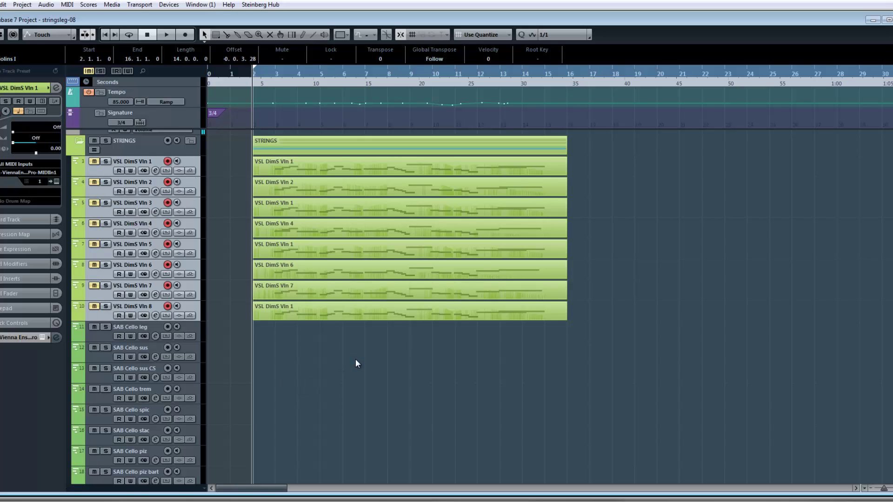
- Copy the CS2 Violins I part onto the ALB1 Str hi leg track, starting at bar 2
scroll(355, 359, down, 18)
scroll(355, 359, down, 5)
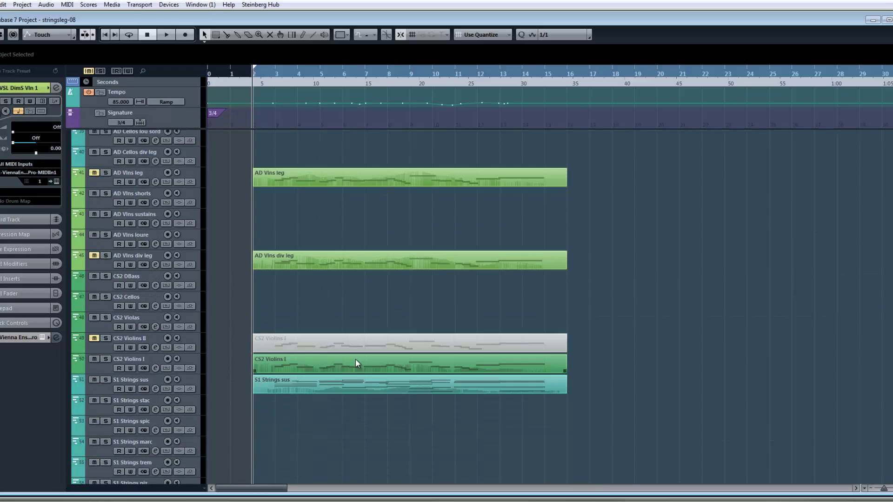
click(298, 230)
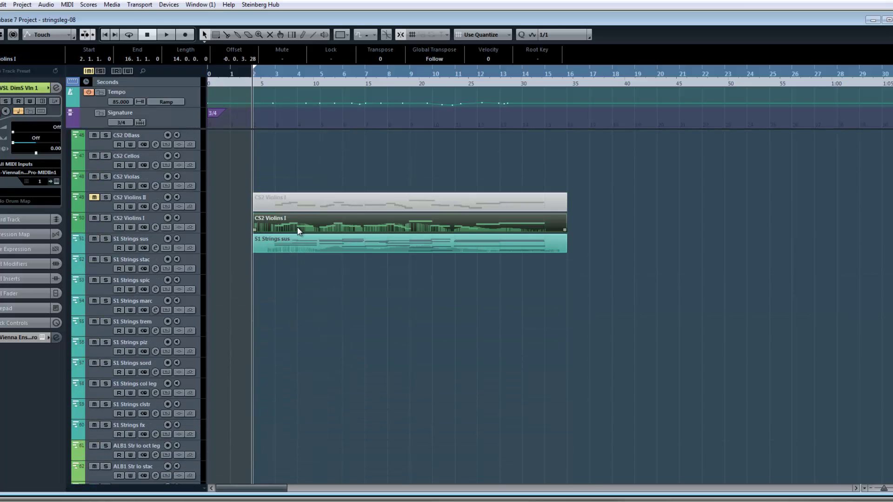
click(104, 228)
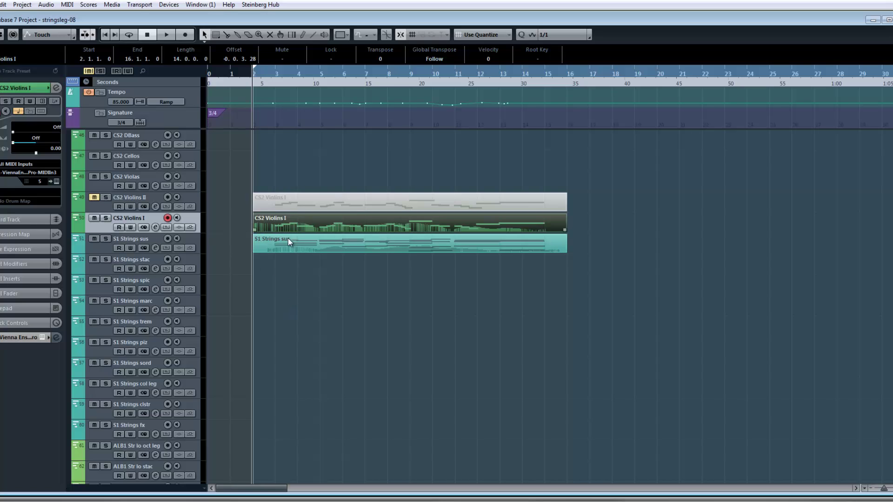
scroll(309, 295, down, 5)
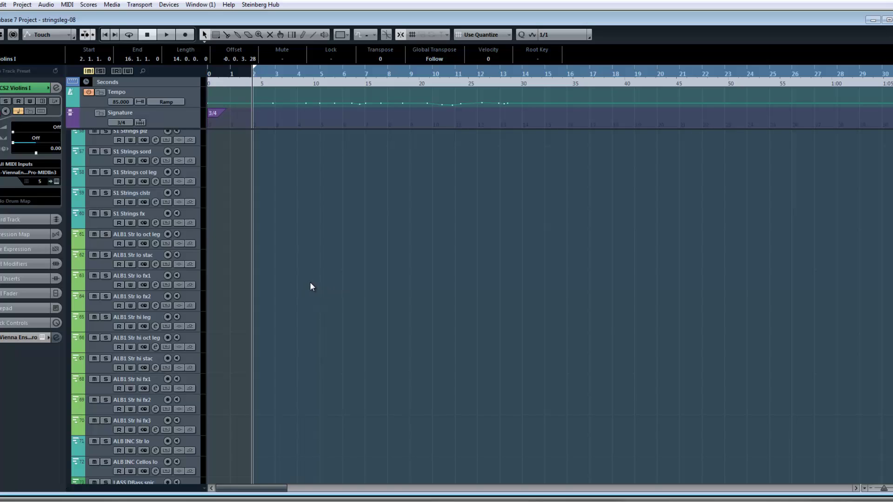
click(141, 316)
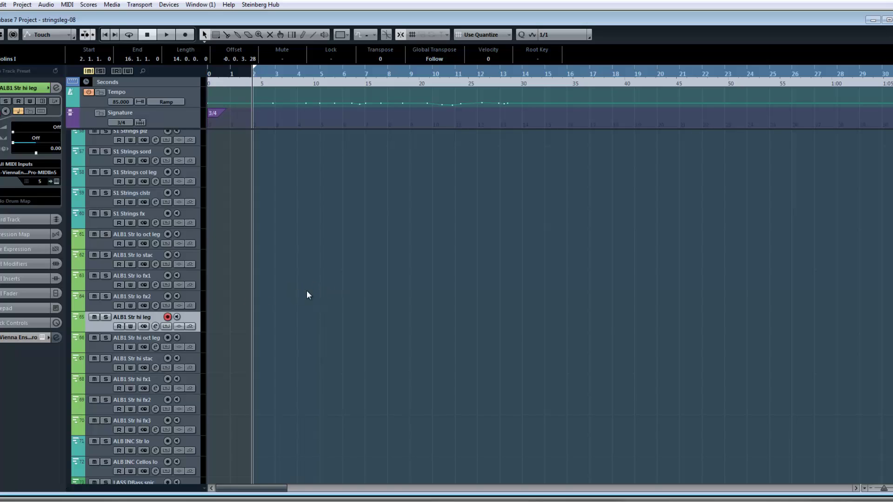
key(ctrl+v)
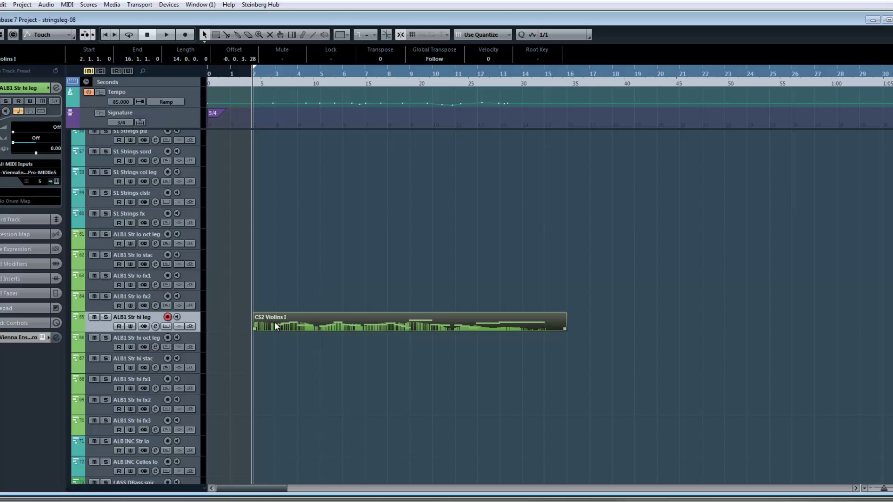
click(230, 322)
click(300, 268)
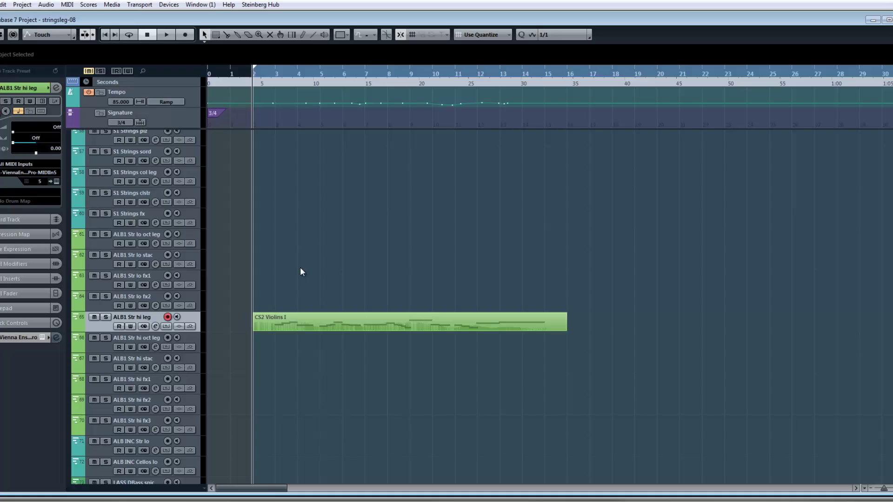
- Solo the ALB1 Str hi leg track
scroll(333, 258, up, 15)
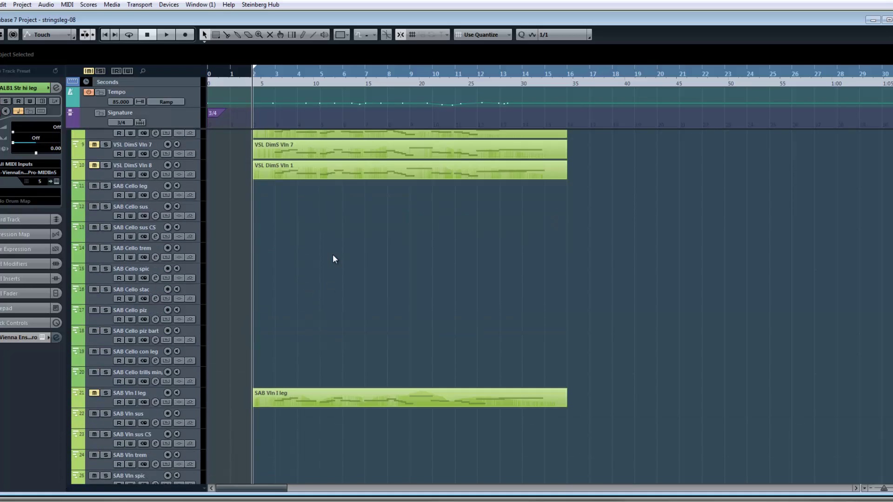
scroll(333, 259, up, 3)
click(105, 139)
scroll(372, 286, down, 1)
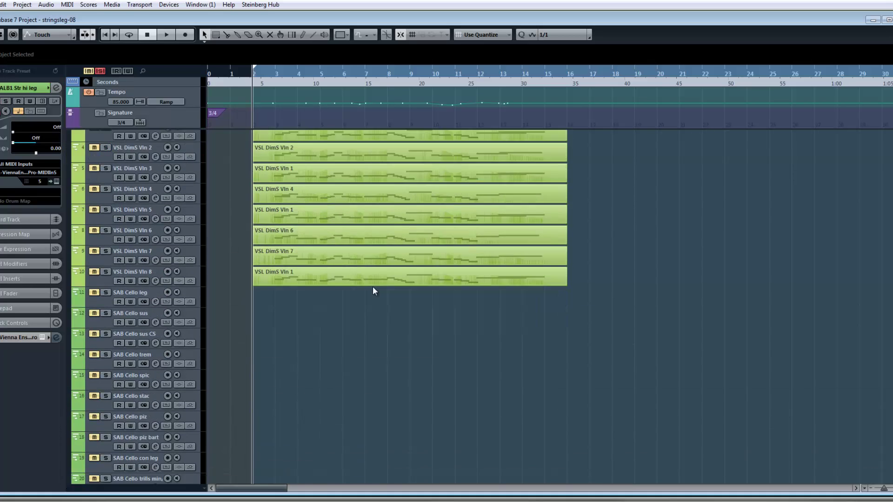
scroll(372, 281, down, 18)
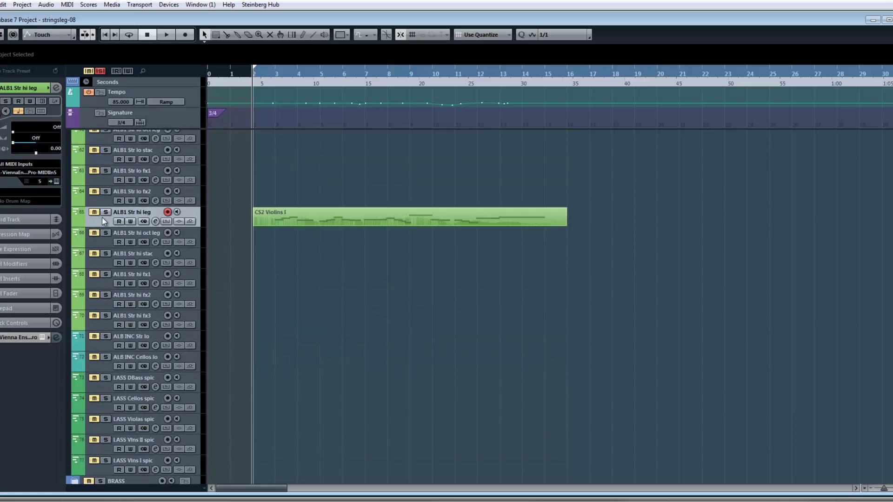
click(105, 212)
- Open the copied part on ALB1 Str hi leg for note editing and play it from about bar 3
double_click(324, 222)
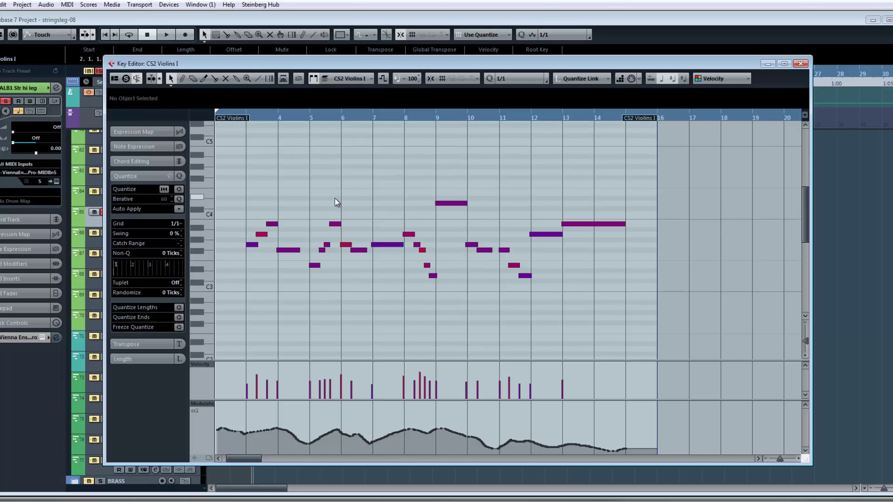
drag(319, 117, 299, 117)
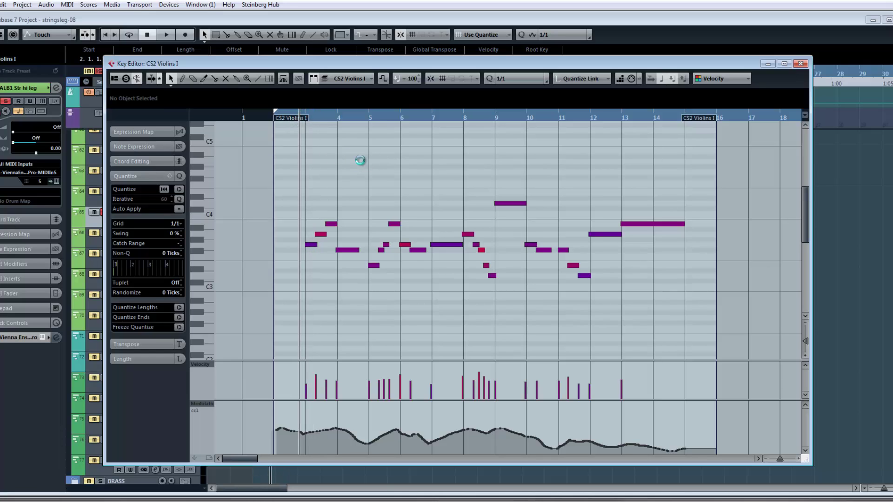
scroll(361, 160, up, 2)
key(space)
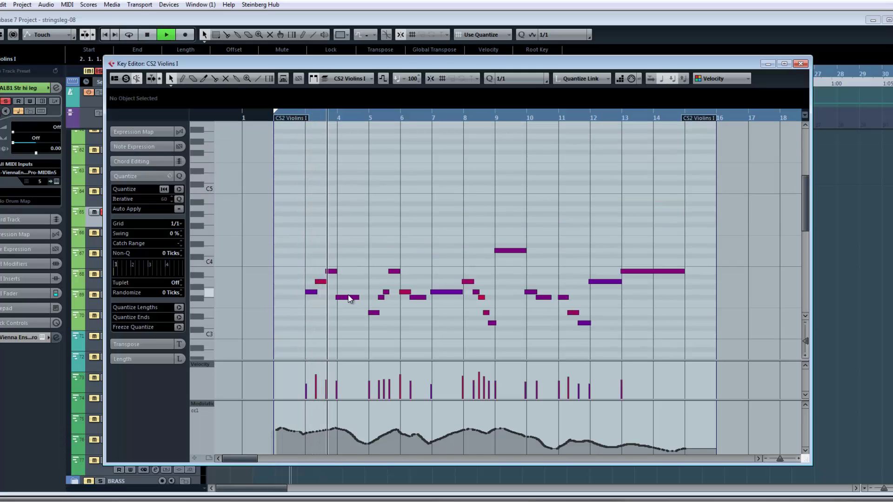
key(space)
- Raise the part's CC1 modulation curve so its first selected point is 93, and play back from about bar 3 to bar 5
drag(284, 421, 685, 452)
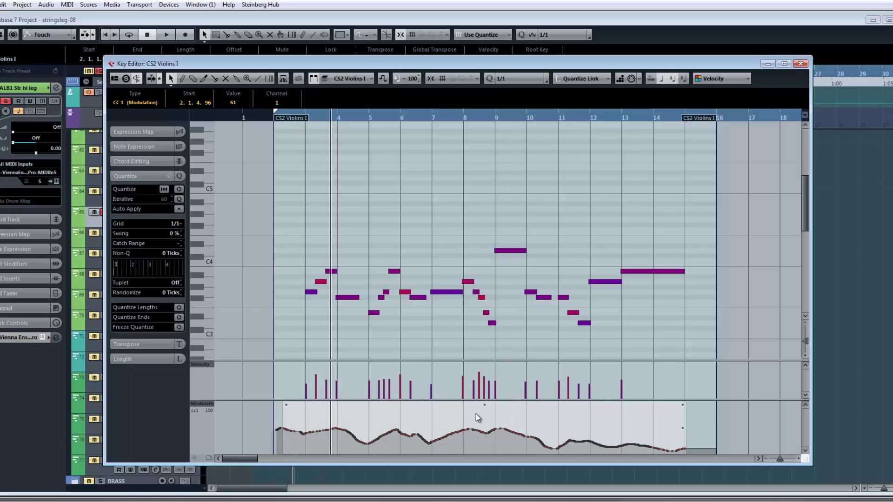
drag(483, 405, 439, 393)
click(314, 119)
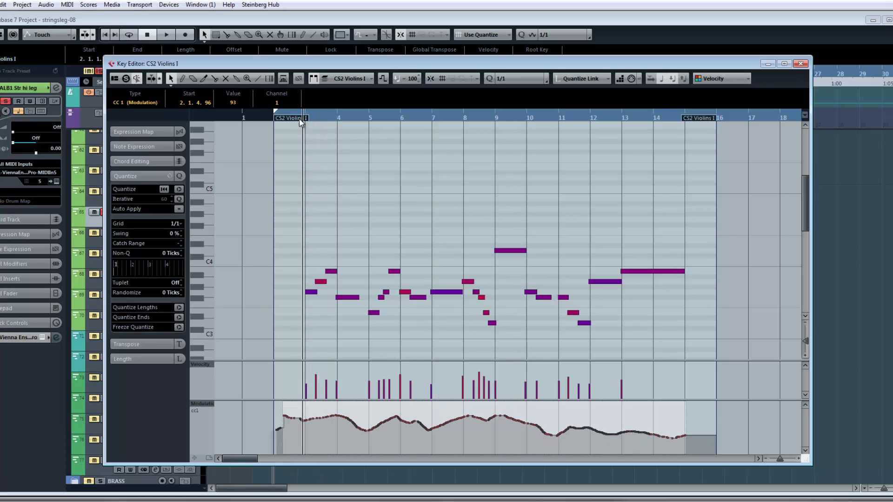
key(space)
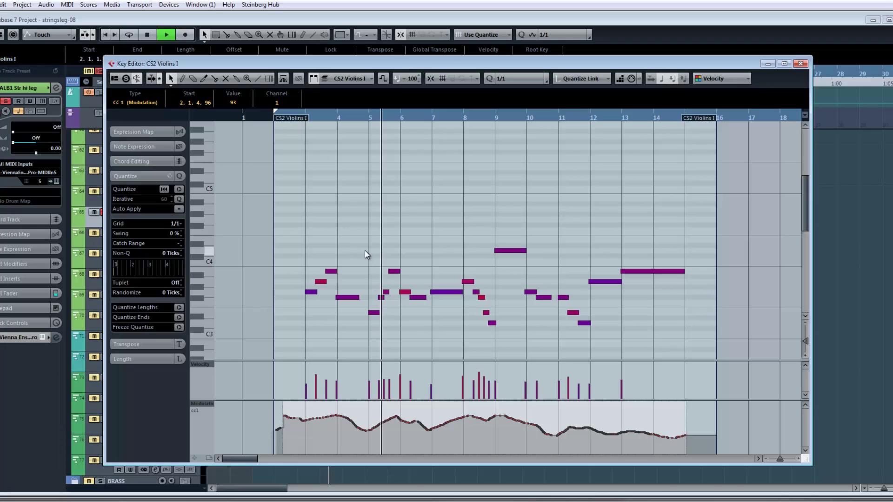
click(359, 119)
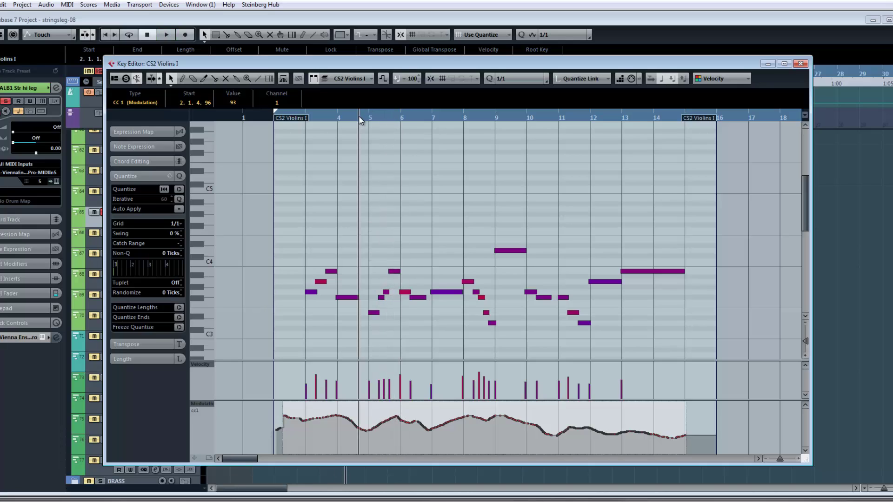
key(space)
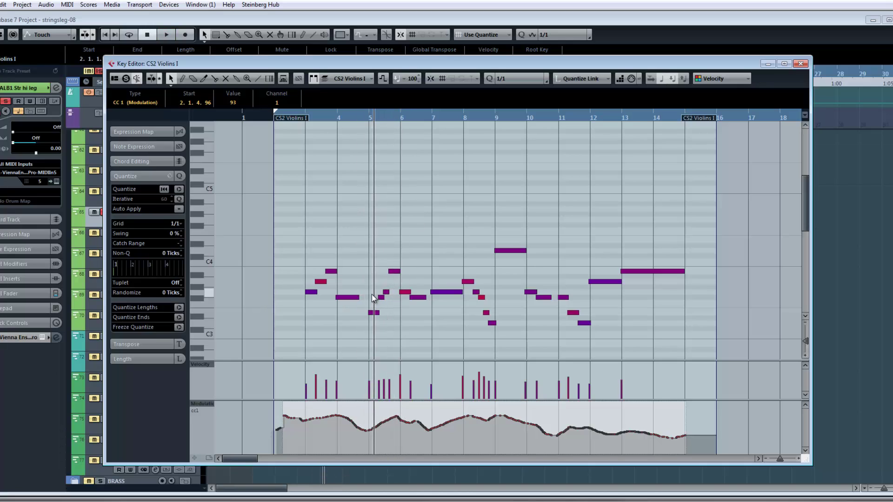
- Transpose all notes in the part up one octave and play them from about bar 5
click(297, 226)
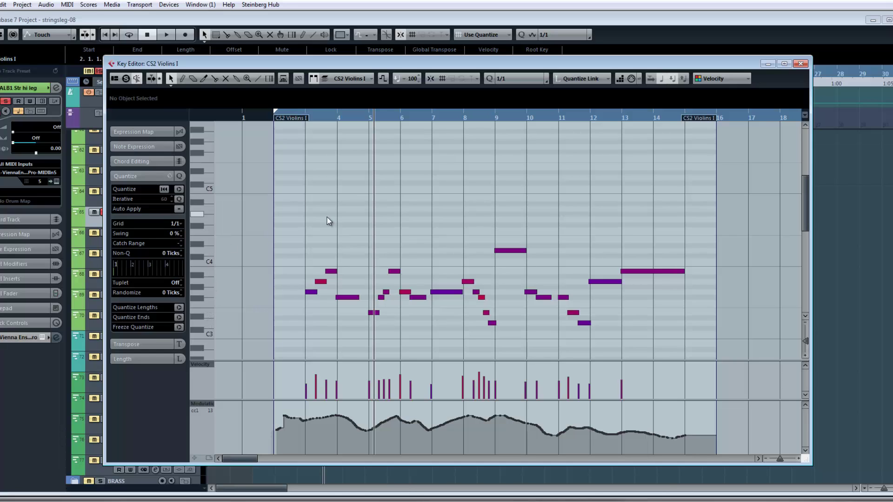
drag(294, 211, 713, 357)
key(shift+Up)
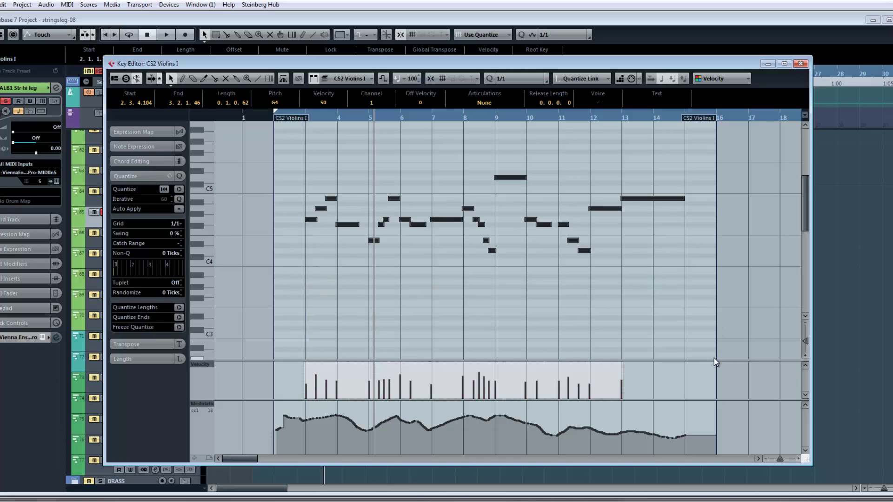
key(space)
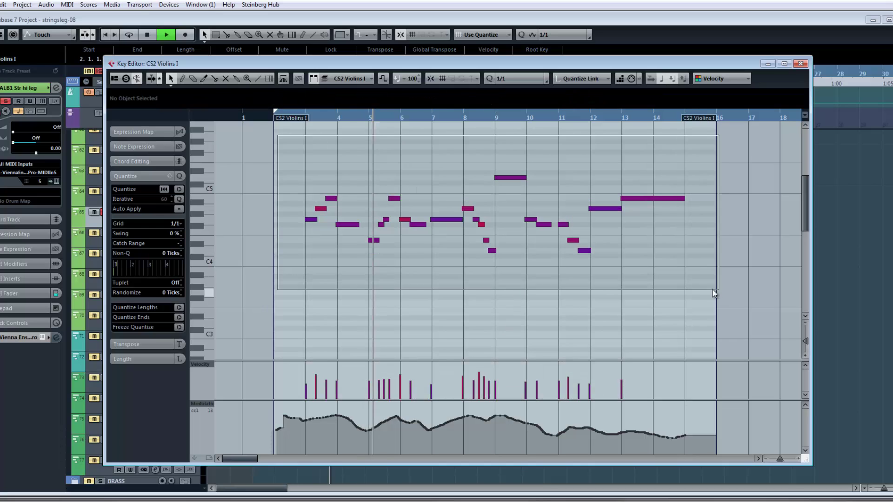
click(372, 326)
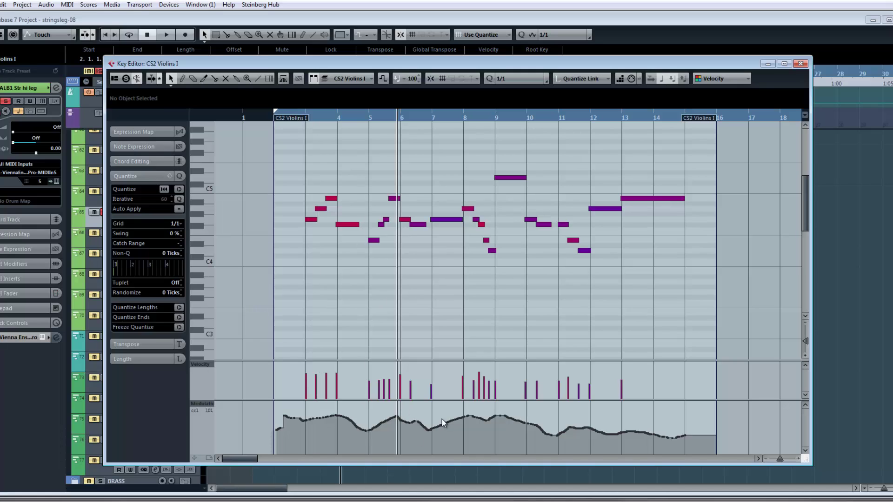
- Flatten the CC1 modulation curve so its first selected point is 81, and play from about bar 3 past bar 11
drag(478, 457, 741, 461)
drag(485, 405, 520, 382)
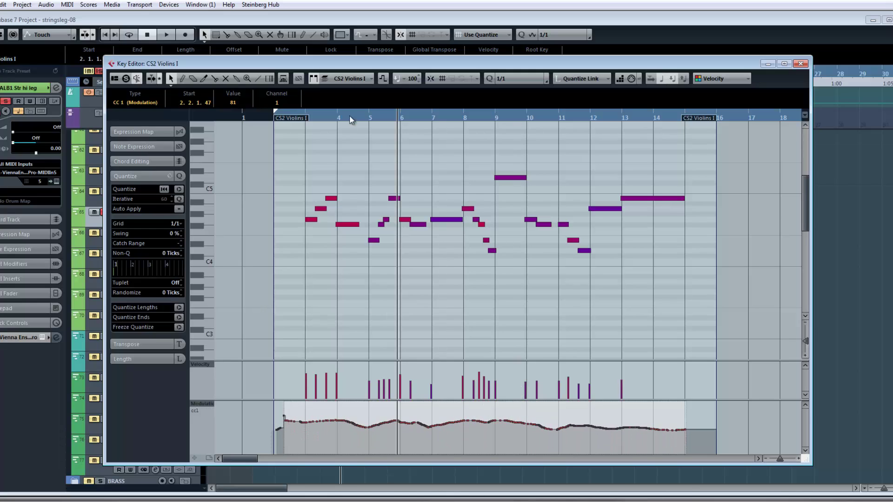
click(318, 118)
key(space)
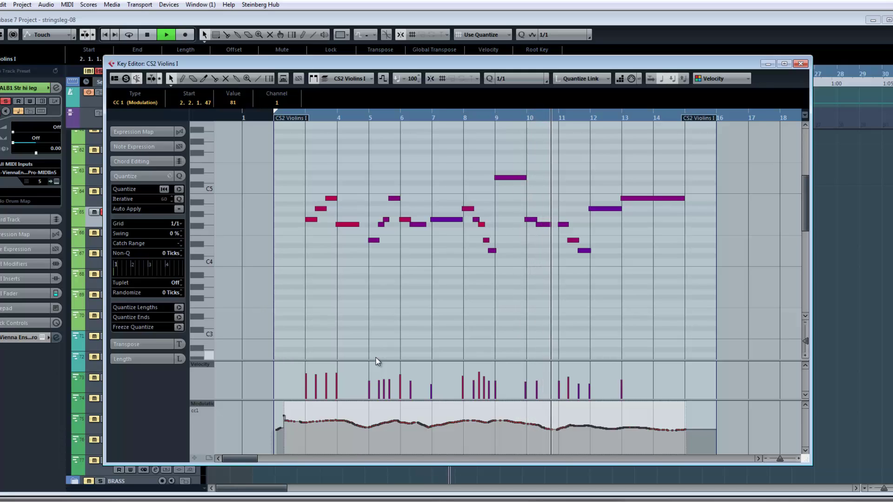
key(space)
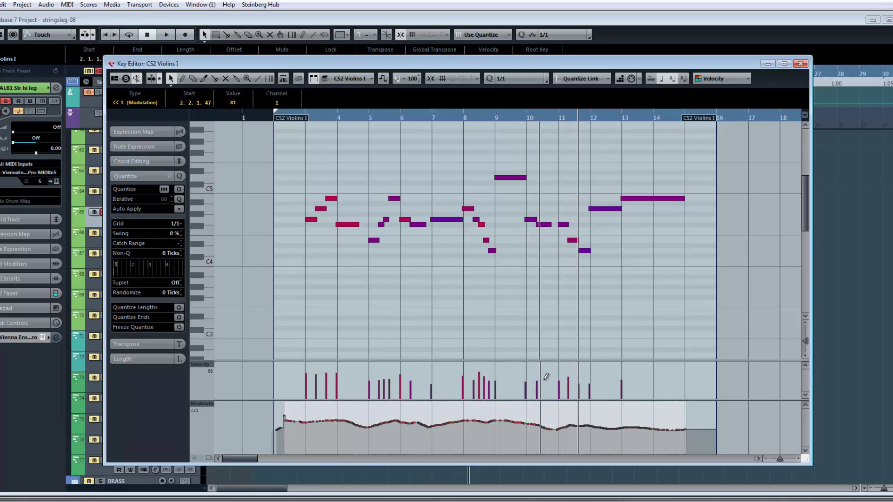
- Clear the part's CC1 modulation data and record a new modulation pass from bar 2 to about bar 6
click(283, 410)
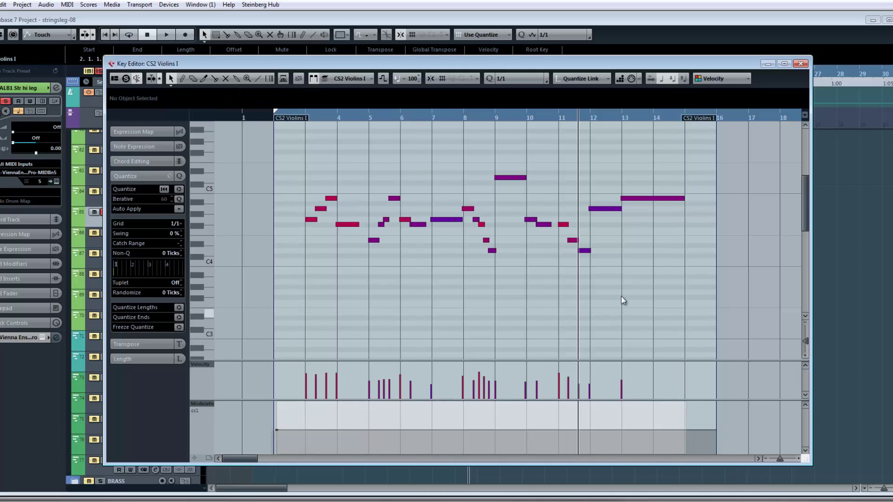
key(ctrl+z)
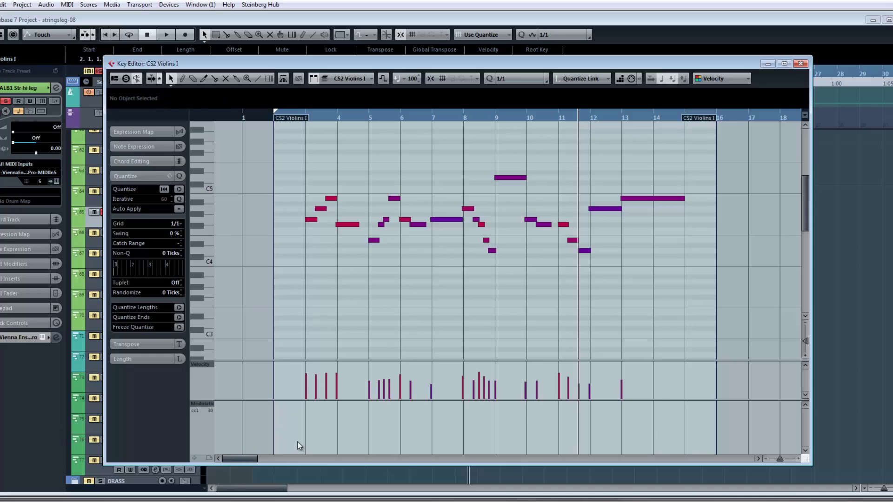
key(space)
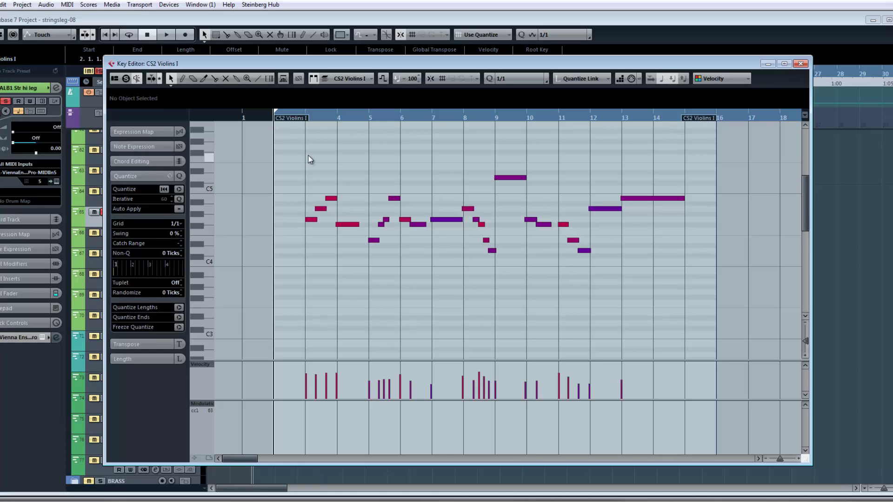
key(KP_Multiply)
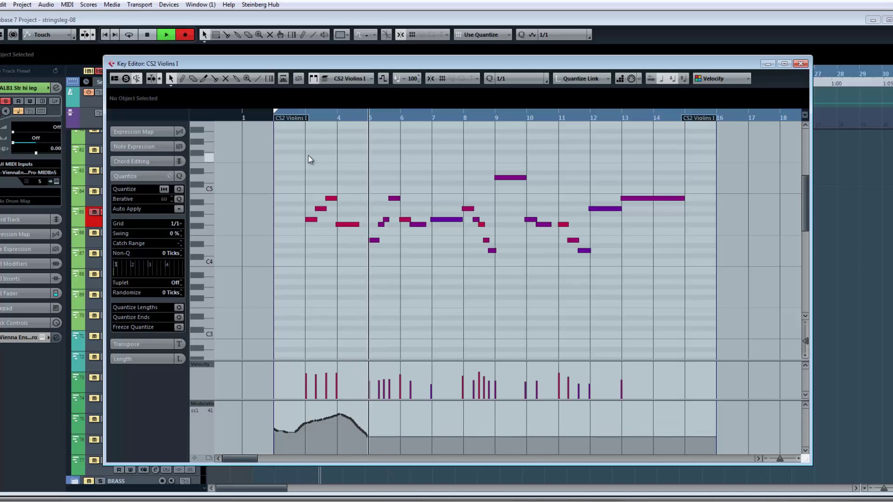
key(space)
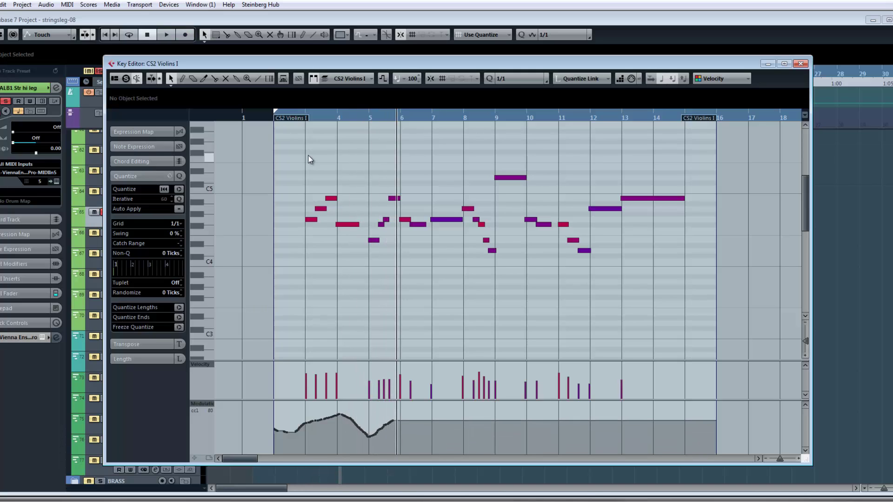
- Raise all note velocities to the maximum and clear the recorded modulation after the very start of the part
drag(306, 369, 671, 333)
drag(288, 415, 459, 454)
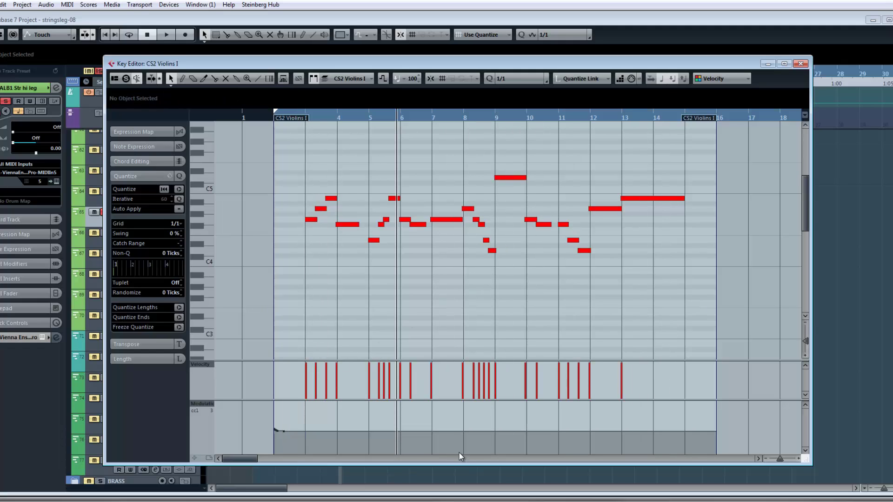
key(KP_Subtract)
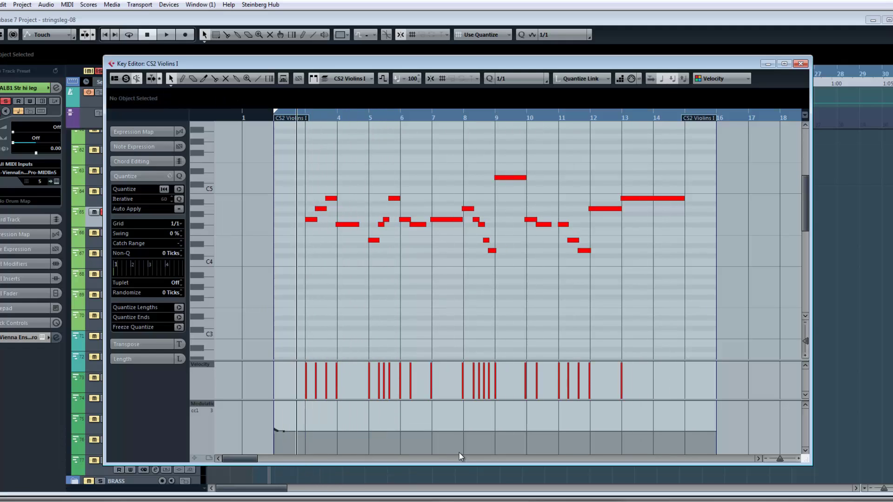
key(KP_Subtract)
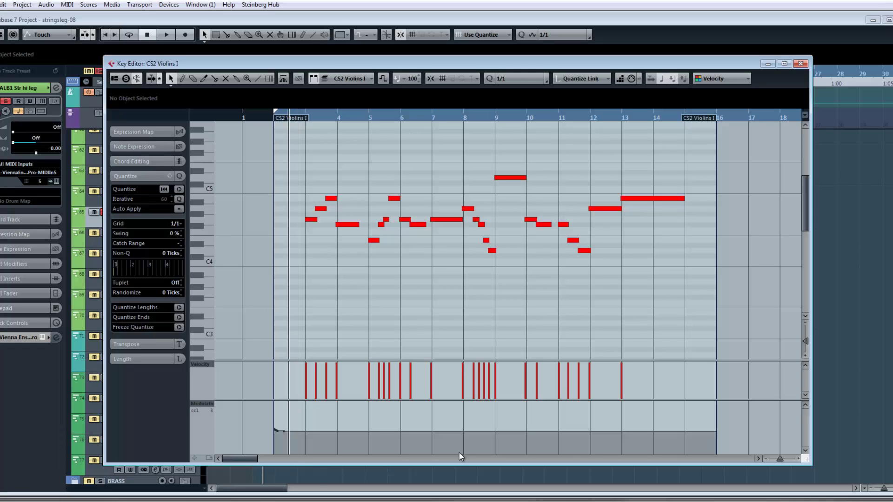
- Record a CC1 modulation pass over the whole part from bar 2 to about bar 15 and close the note editor
key(KP_Multiply)
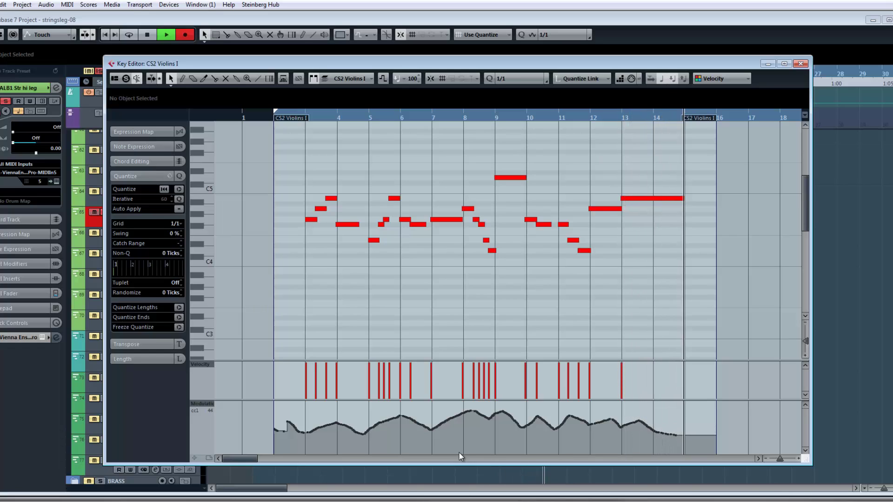
key(space)
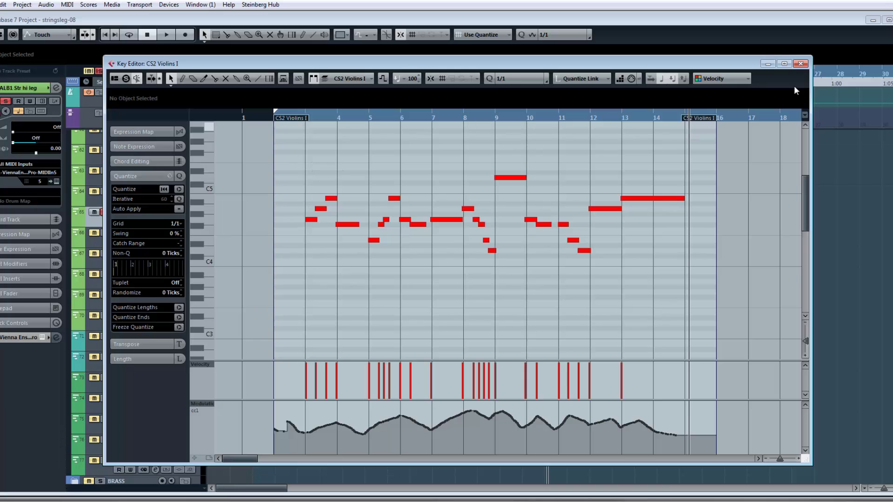
click(803, 65)
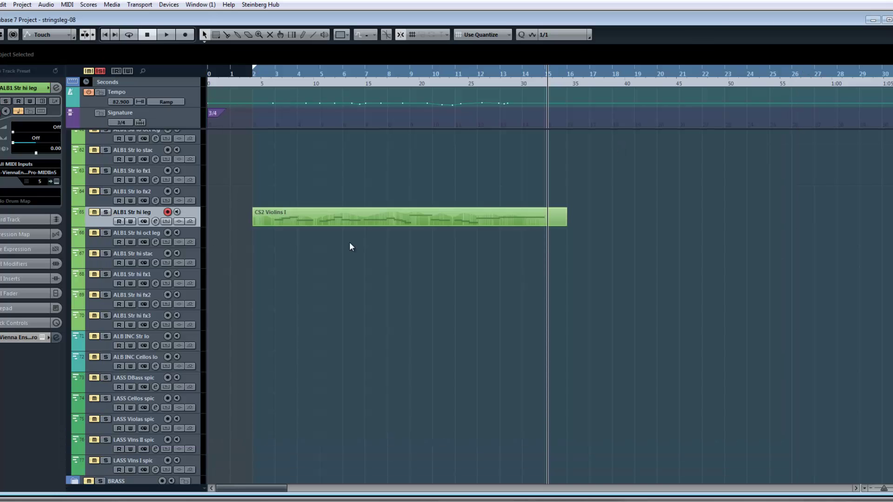
- Deactivate all track solos and mute the CS2 Violins I track
scroll(375, 236, up, 15)
click(101, 156)
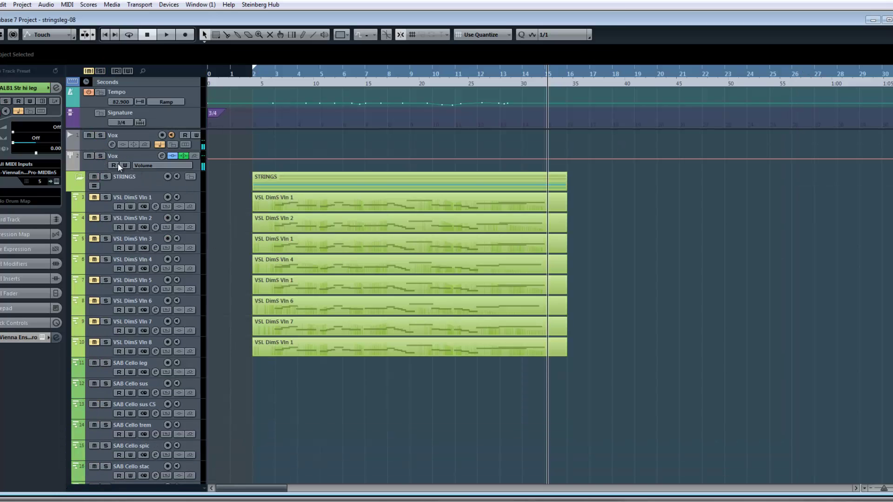
scroll(333, 299, down, 7)
scroll(334, 299, down, 7)
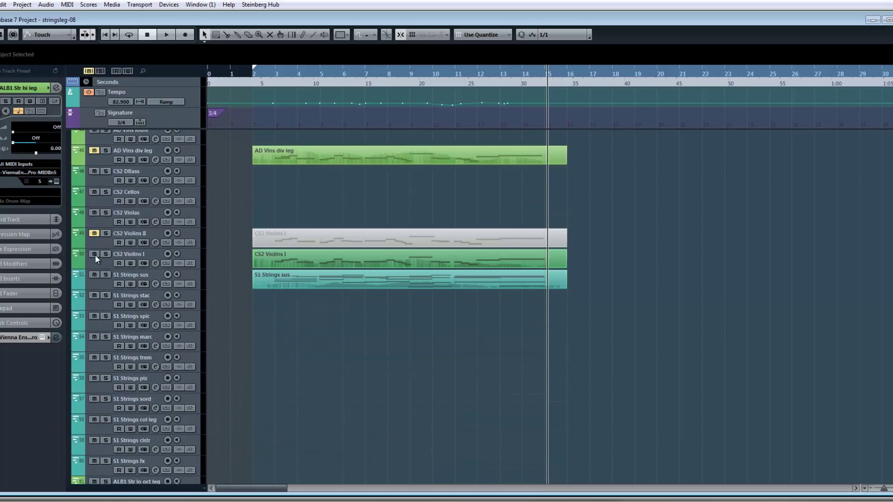
click(95, 254)
scroll(325, 333, down, 5)
scroll(319, 279, up, 8)
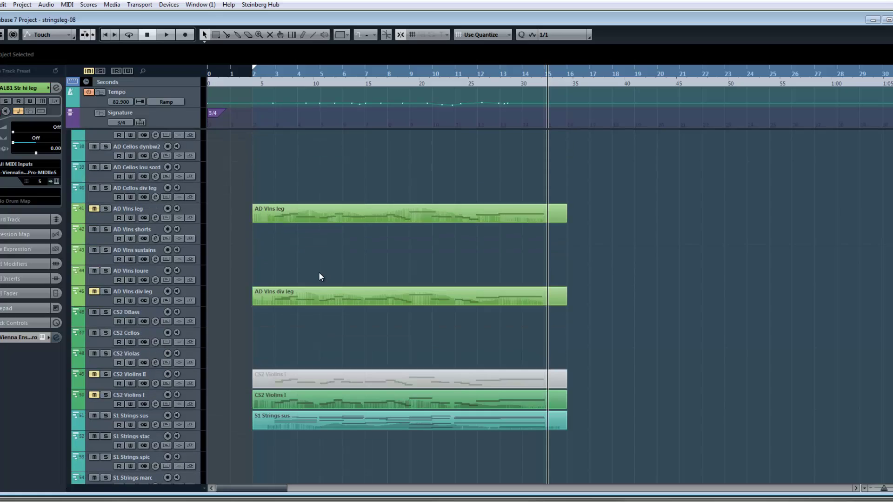
scroll(307, 273, up, 12)
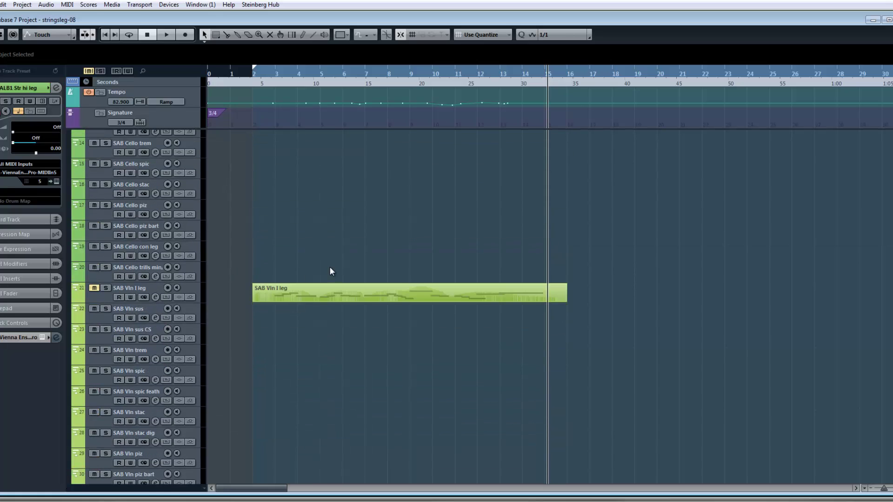
scroll(331, 268, down, 20)
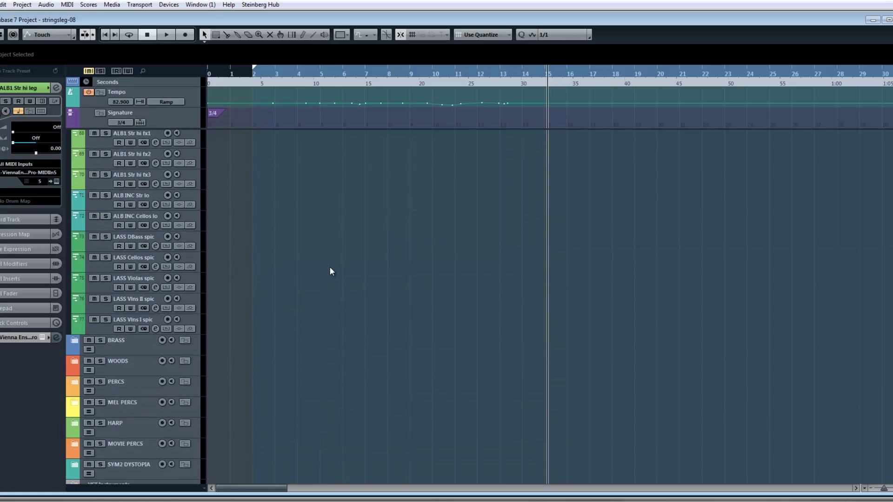
- Play the ALB1 Str hi leg layer with S1 Strings sus from bar 2 to about bar 7
key(space)
scroll(330, 267, up, 5)
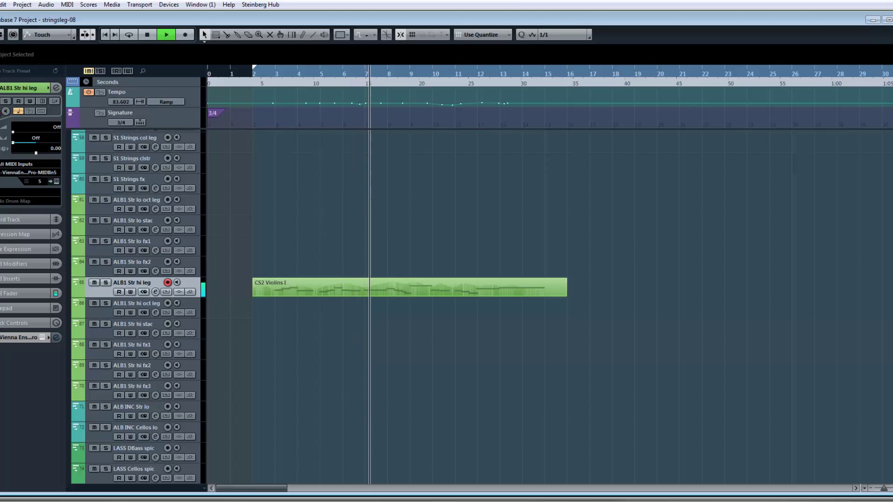
key(space)
- Open the ALB1 Str hi leg part, raise the CC1 modulation dip around bar 3, and play up to about bar 7
double_click(349, 292)
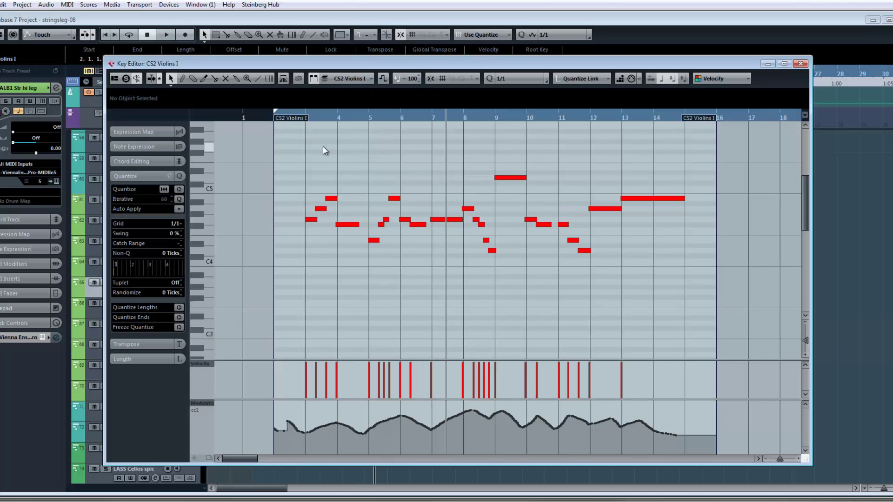
key(space)
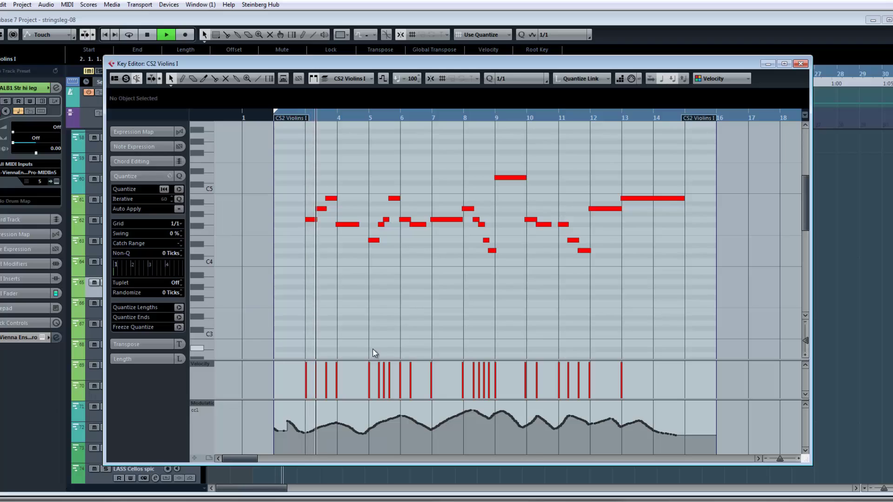
key(space)
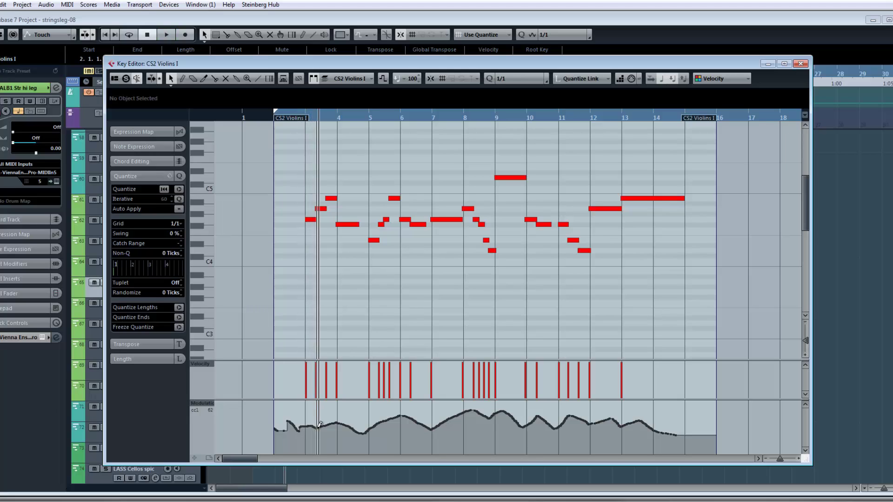
key(space)
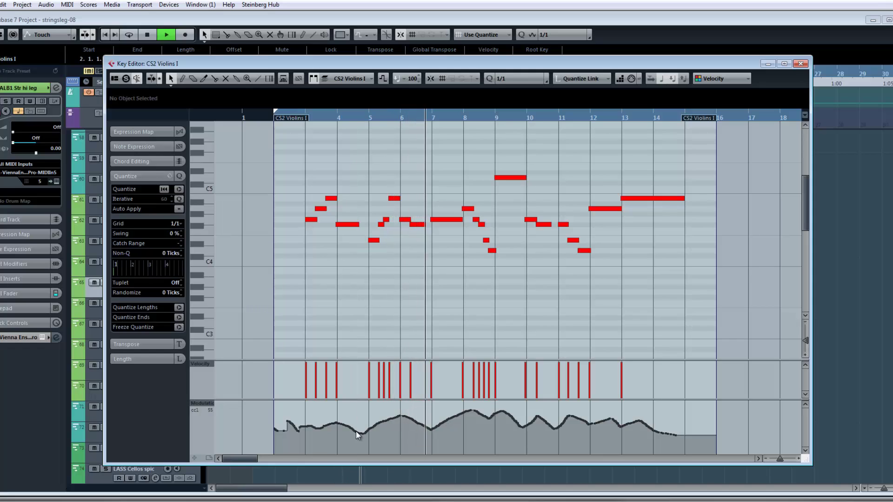
key(space)
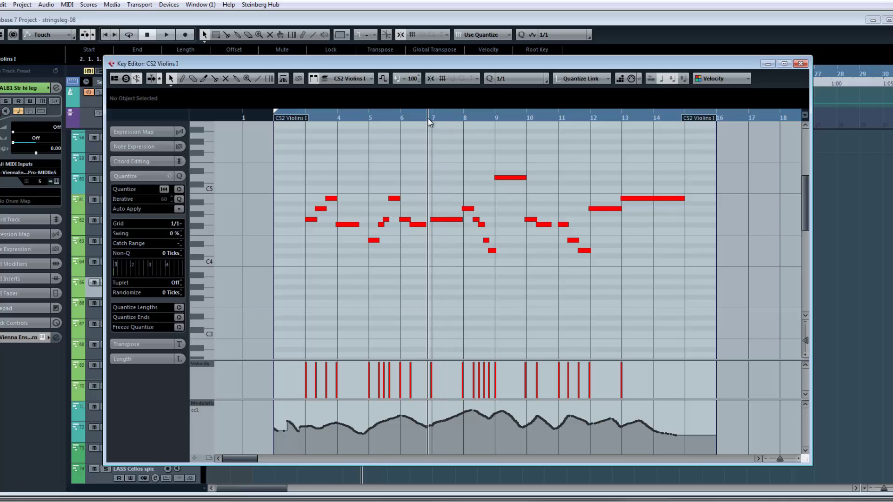
- Raise the CC1 modulation dips around bars 7 and 8, play on to about bar 15, and close the part
key(space)
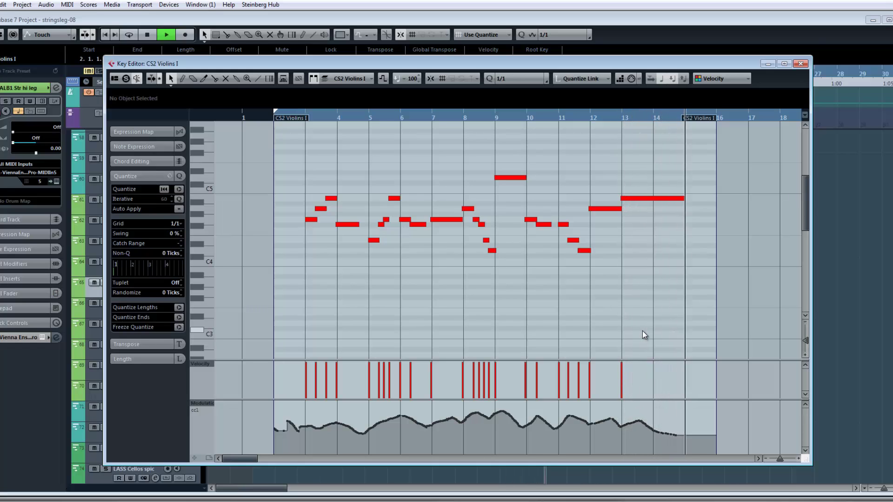
key(space)
key(Escape)
click(345, 196)
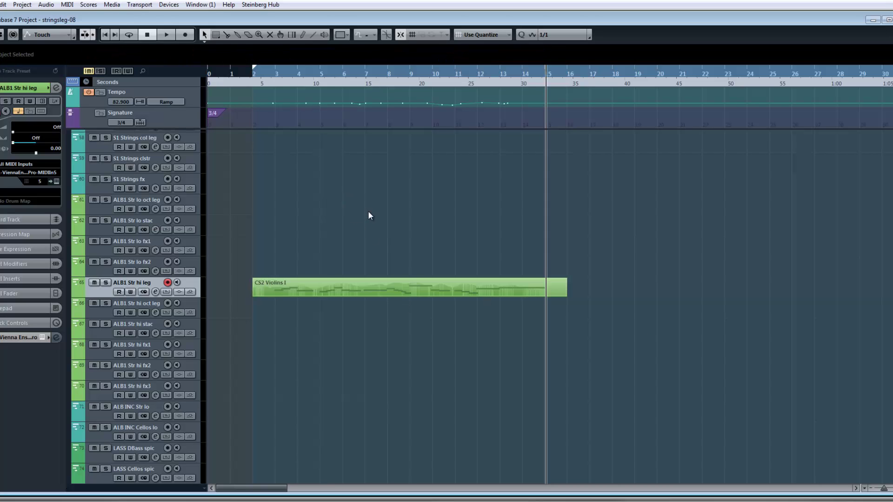
- Unmute the CS2 Violins I track and play the combined layers from bar 2 to past bar 15
scroll(367, 211, up, 3)
scroll(321, 238, down, 3)
scroll(322, 239, up, 3)
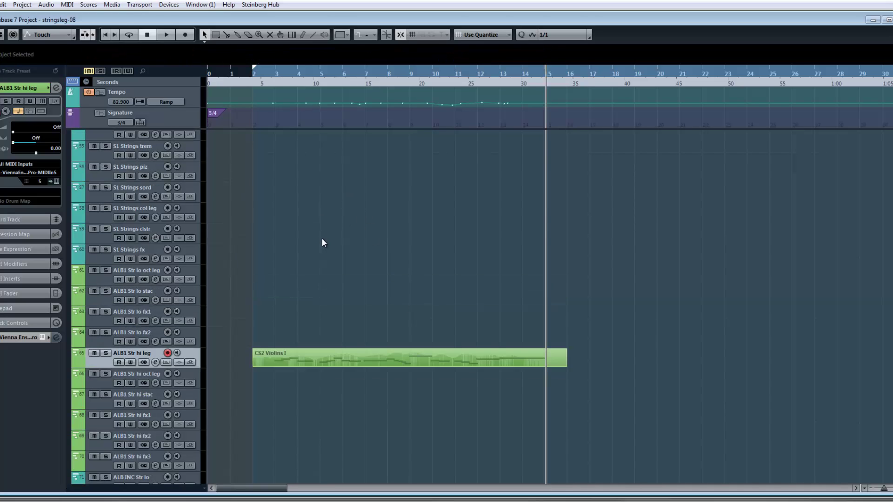
scroll(321, 239, up, 7)
scroll(326, 241, up, 3)
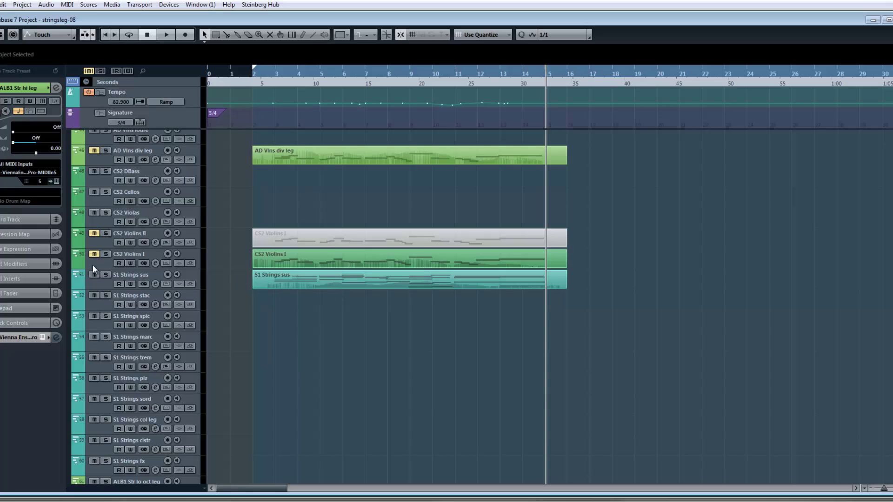
key(space)
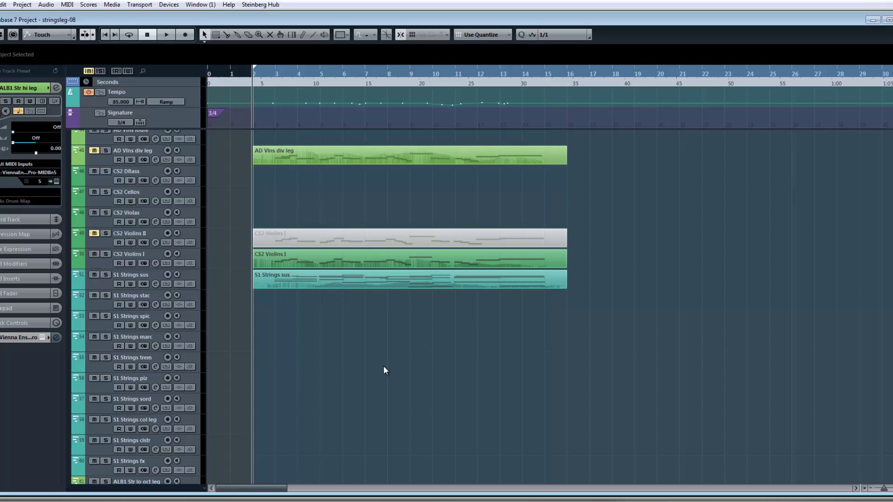
scroll(386, 367, down, 3)
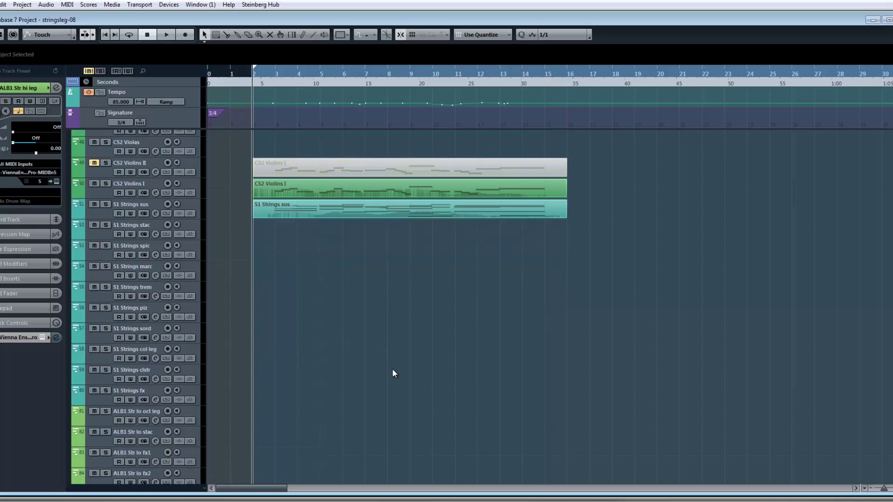
key(space)
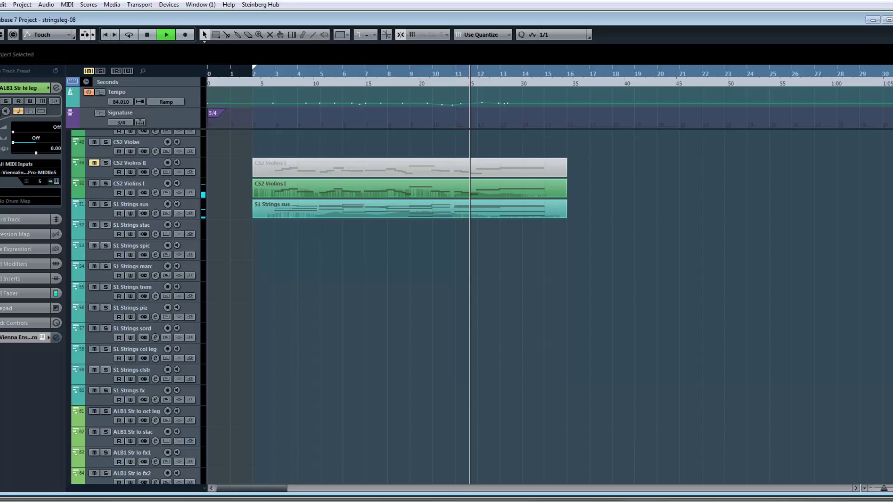
scroll(663, 339, down, 5)
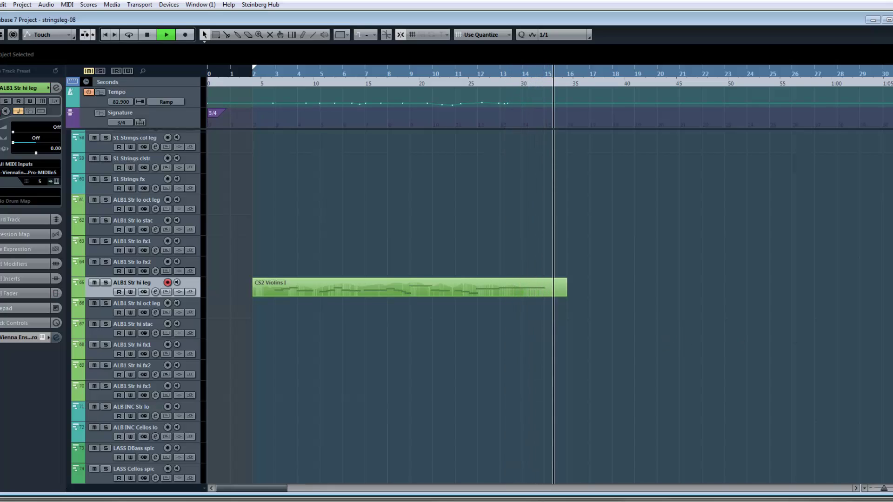
- Move the ALB1 Str hi leg part onto the ALB1 Str hi oct leg track and mute the CS2 Violins I track
drag(300, 294, 300, 303)
scroll(389, 214, up, 5)
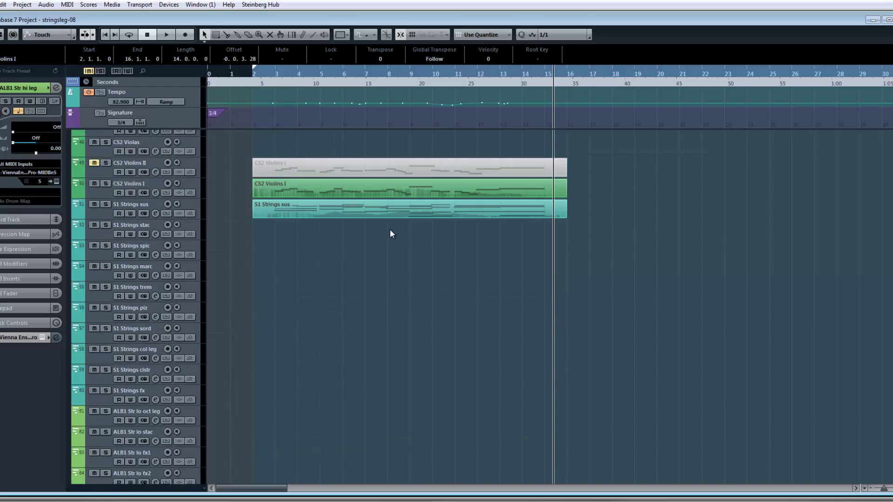
scroll(351, 344, down, 5)
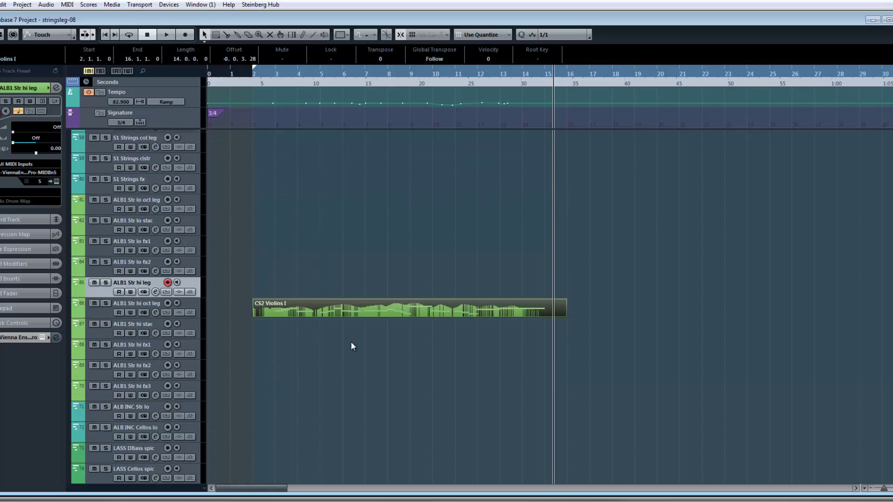
click(99, 310)
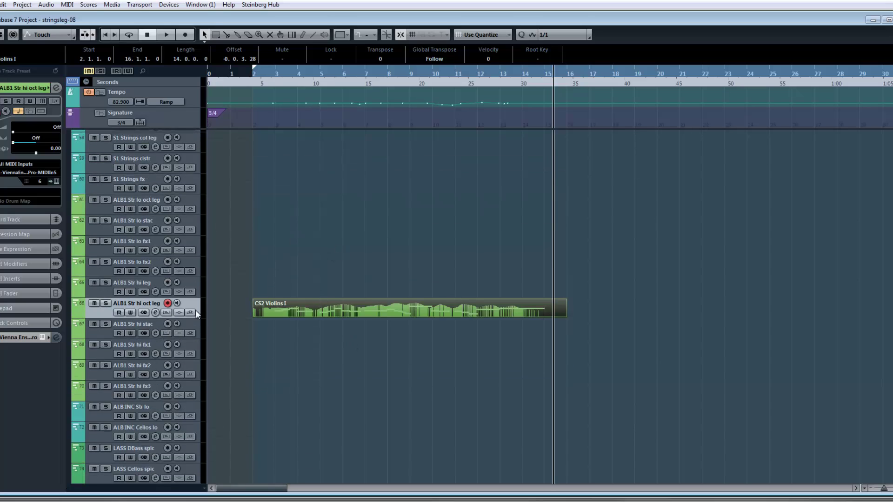
double_click(295, 313)
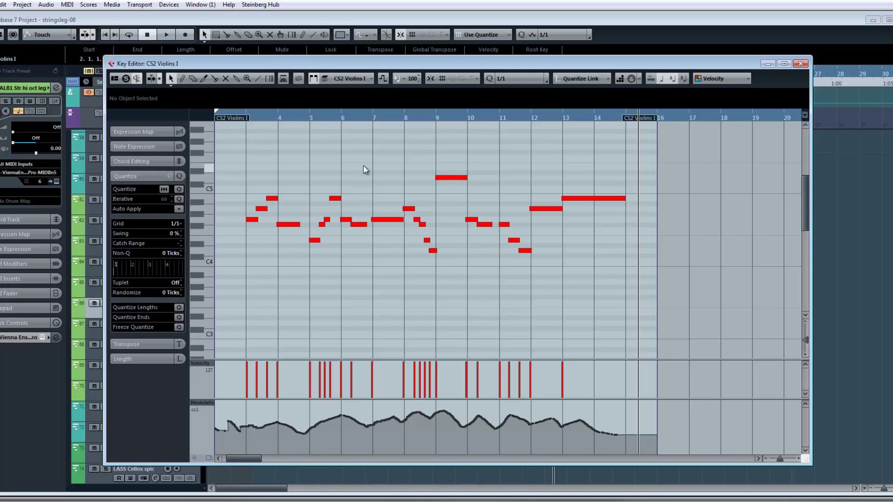
key(Escape)
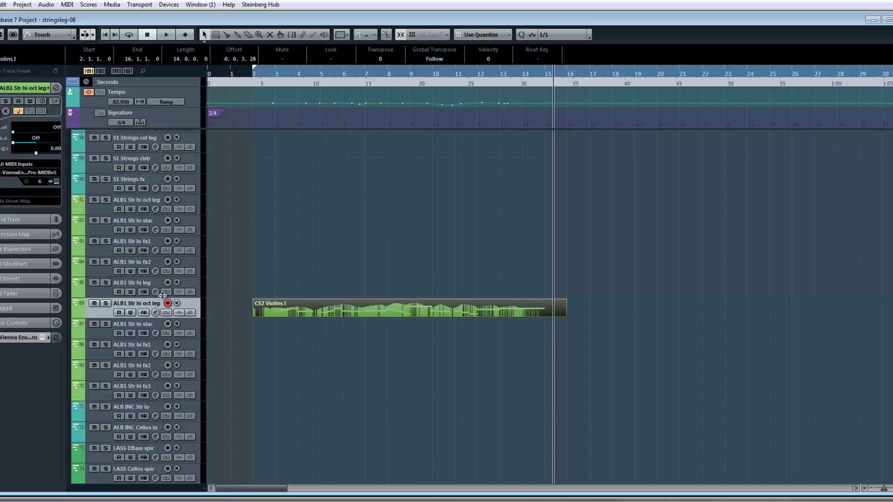
click(343, 272)
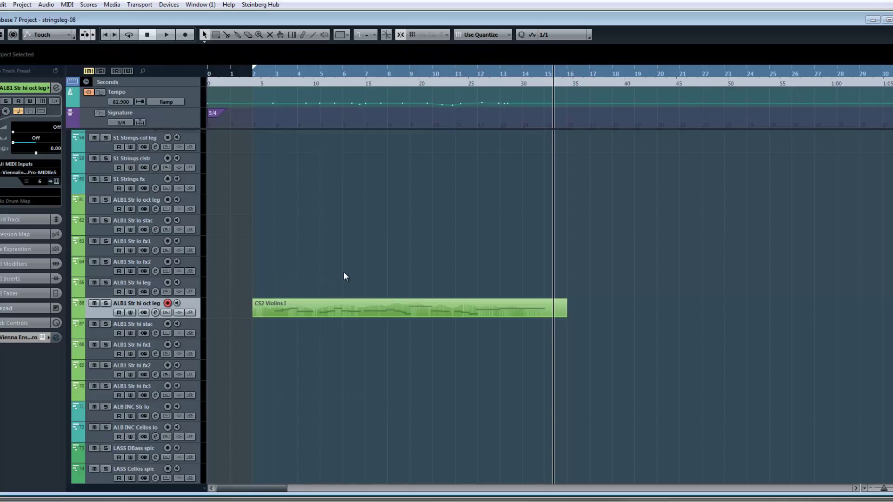
- Play the ALB1 Str hi oct leg layer with S1 Strings sus from bar 2 to about bar 15
key(space)
key(space)
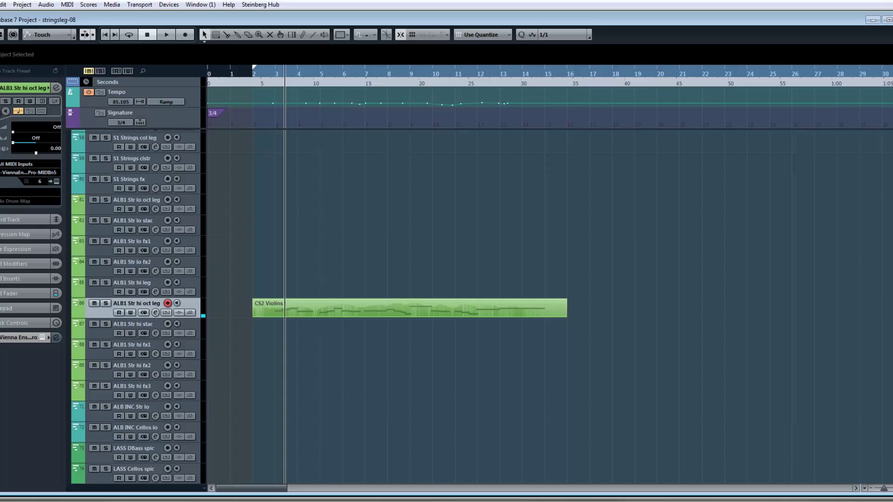
key(space)
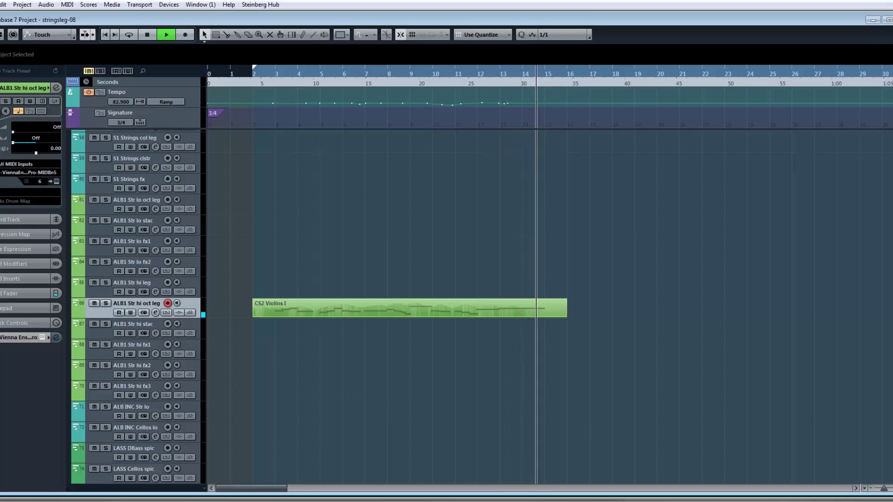
key(space)
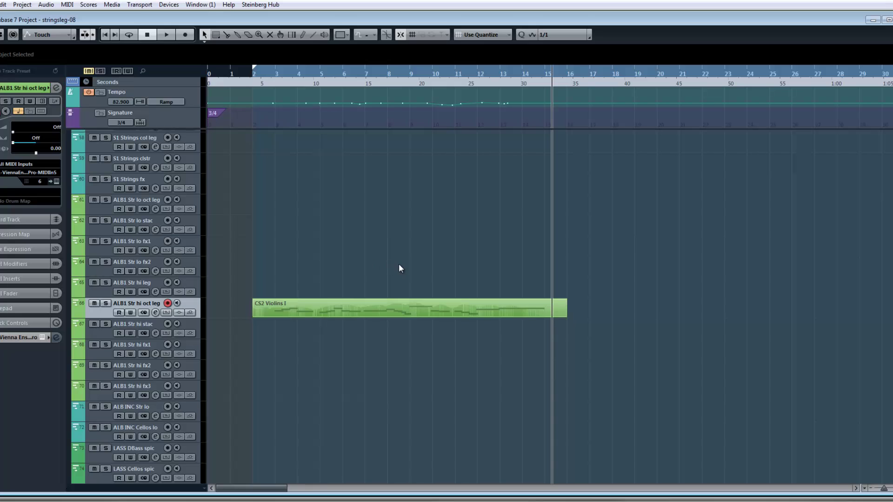
- Unmute the VSL DimS Vln 1 to Vln 8 tracks in the STRINGS folder
scroll(399, 269, up, 5)
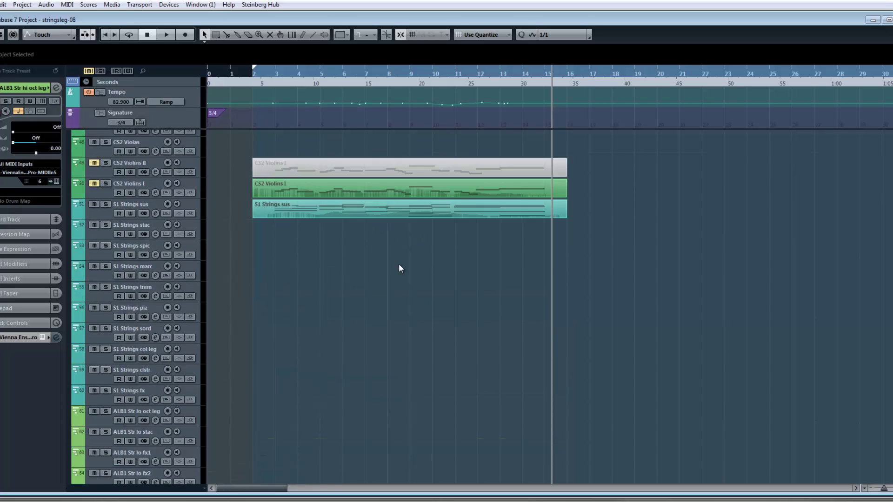
scroll(399, 268, down, 3)
scroll(398, 265, up, 3)
scroll(388, 282, up, 14)
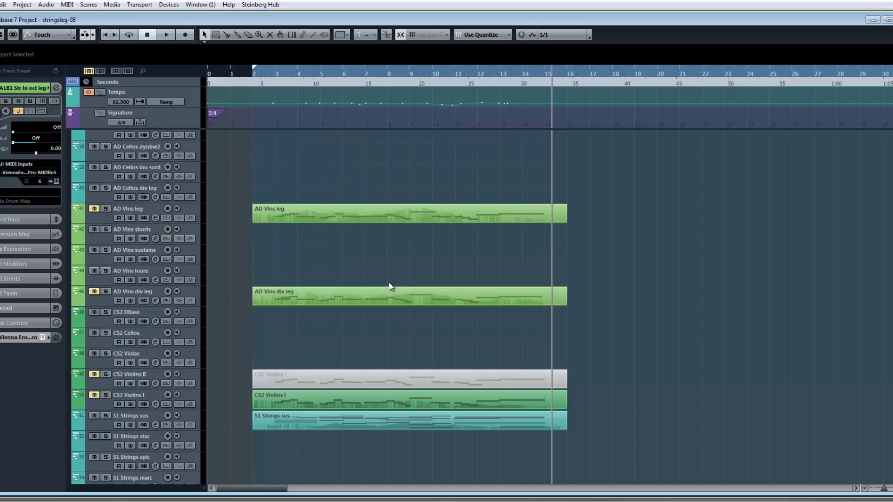
scroll(389, 282, up, 11)
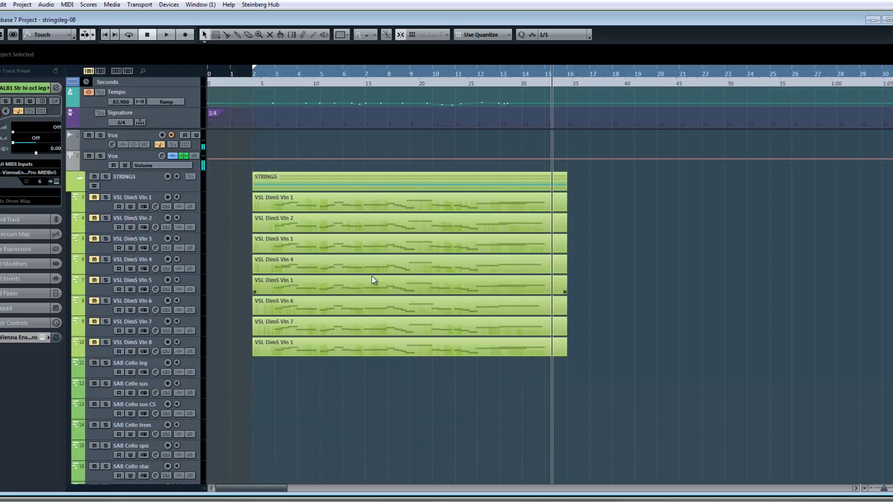
click(94, 239)
click(94, 260)
click(94, 280)
click(94, 300)
click(94, 321)
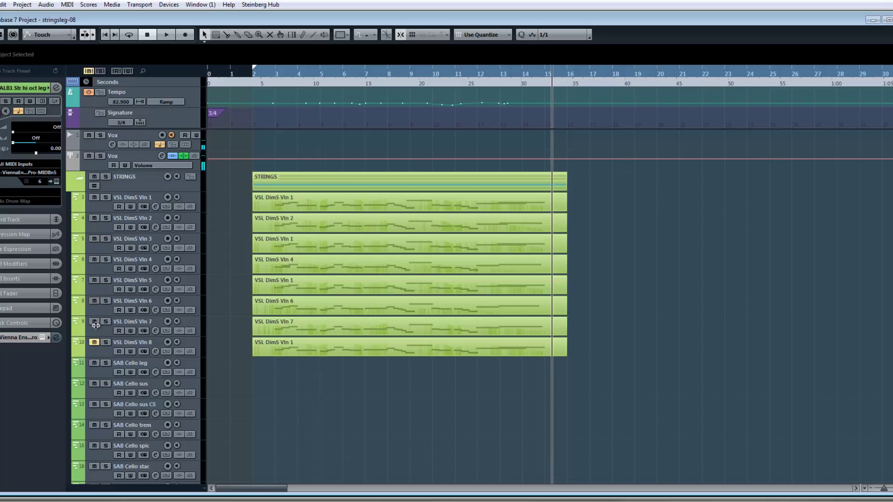
click(94, 343)
- Transpose all notes in the VSL DimS Vln 1 to Vln 4 track parts up one octave in the Key Editor
drag(597, 201, 309, 284)
double_click(363, 271)
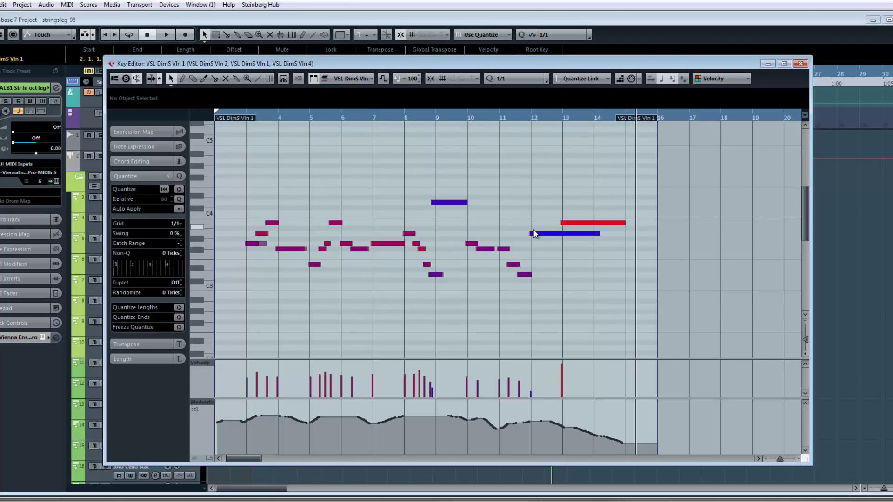
key(ctrl+a)
key(shift+Up)
key(Return)
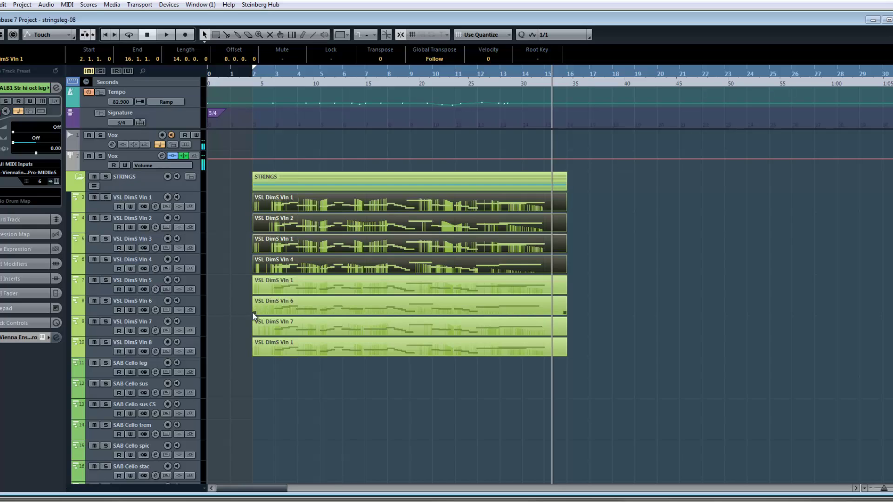
- Unmute the SAB Vln I leg and AD Vlns div leg tracks and play the combined layers from bar 2 to past bar 15
scroll(242, 318, down, 10)
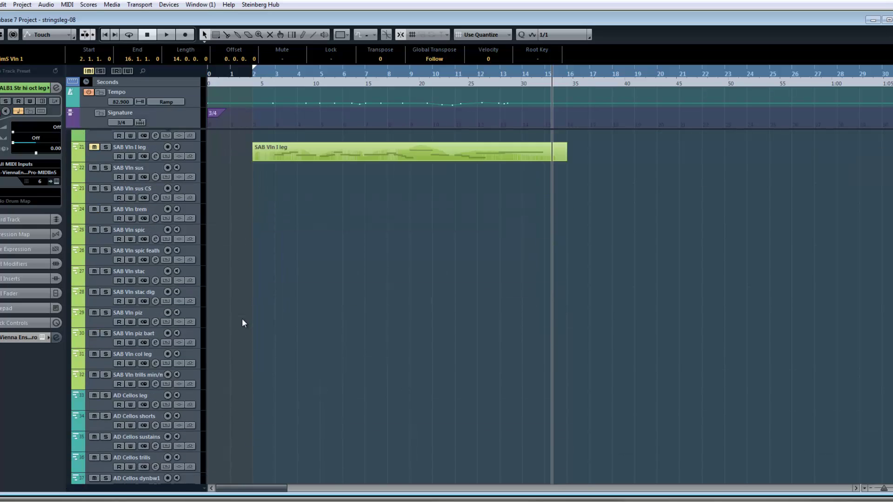
scroll(242, 323, up, 3)
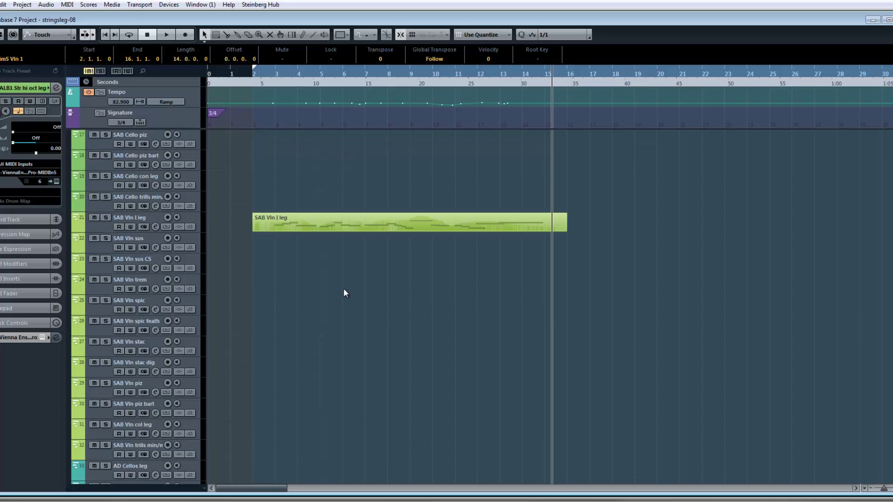
scroll(344, 292, down, 10)
scroll(344, 289, down, 5)
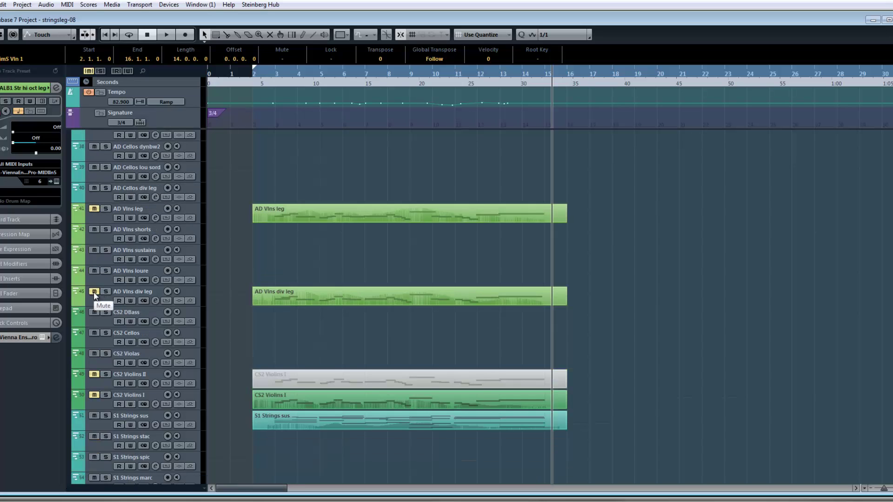
scroll(358, 331, down, 2)
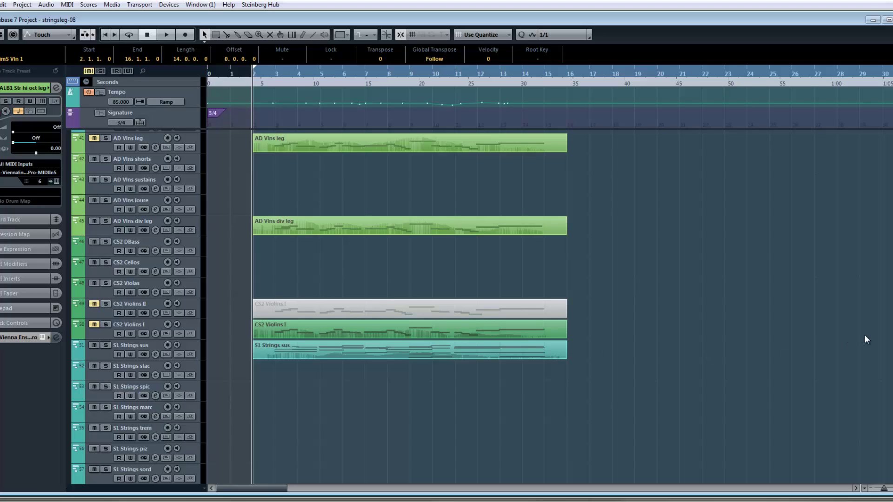
key(space)
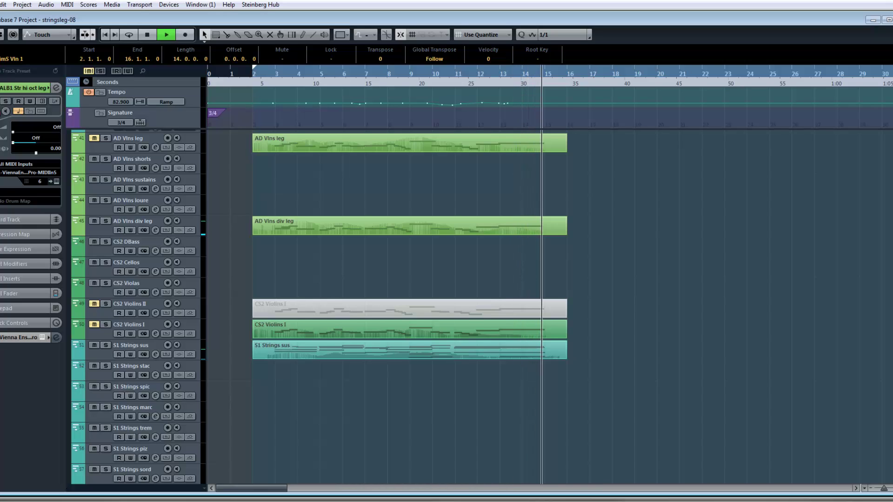
key(space)
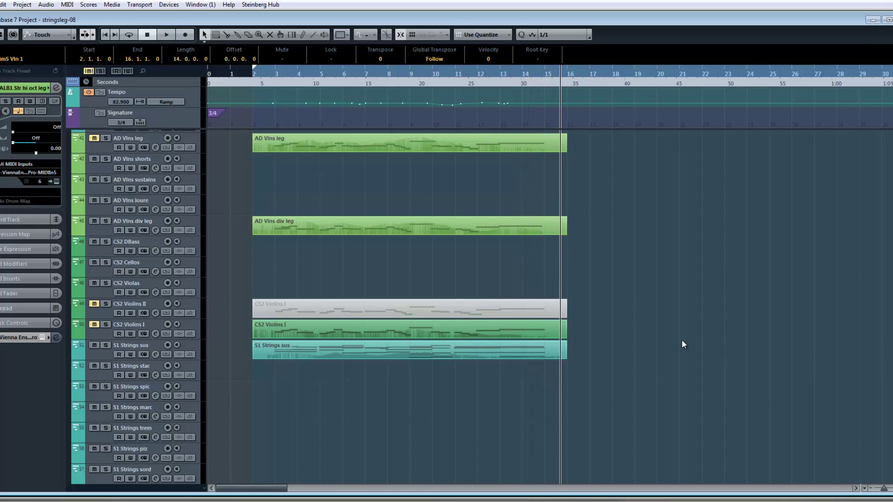
- Review the layered string tracks from AD Vlns leg through CS2, S1 and ALB1 down to the LASS spiccato tracks
scroll(681, 344, down, 10)
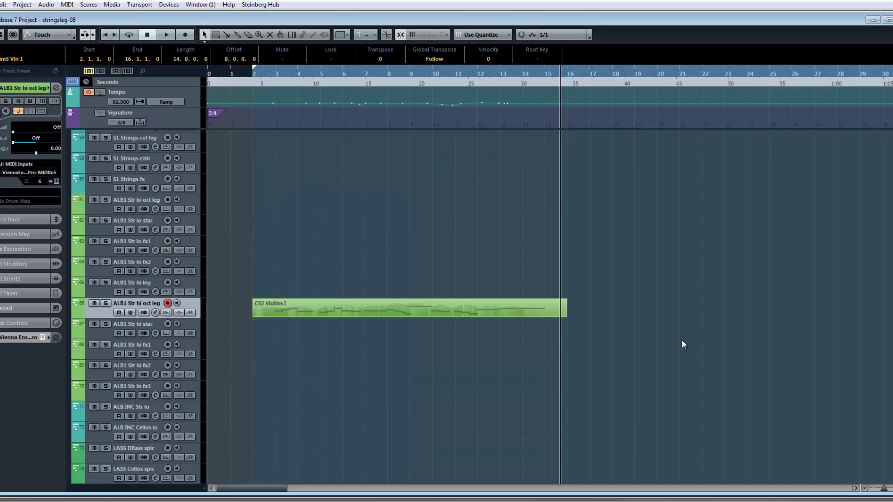
scroll(682, 344, down, 2)
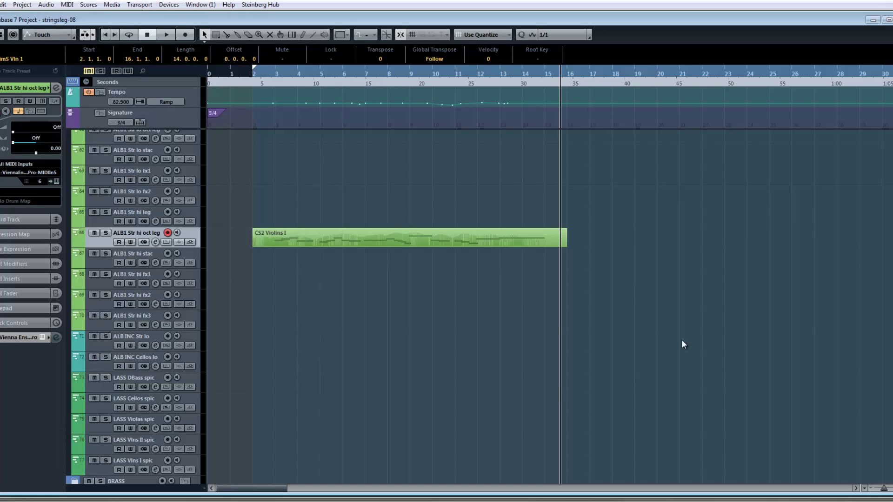
scroll(639, 354, down, 2)
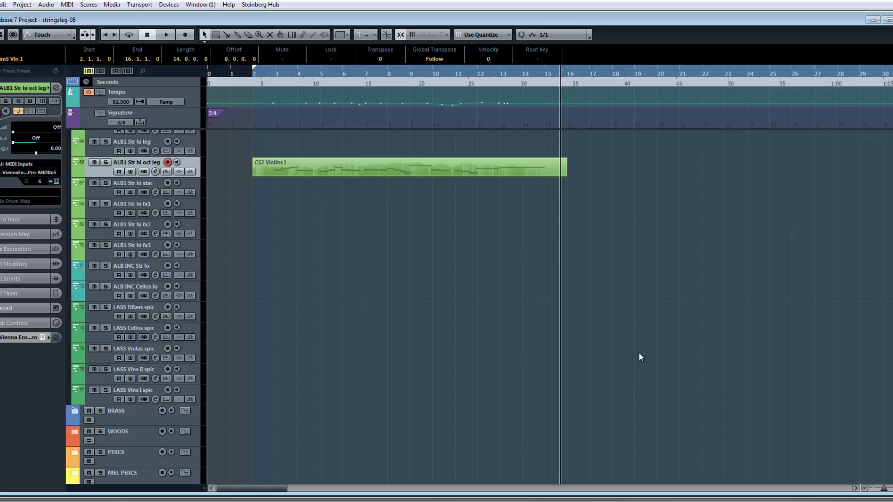
scroll(637, 352, up, 2)
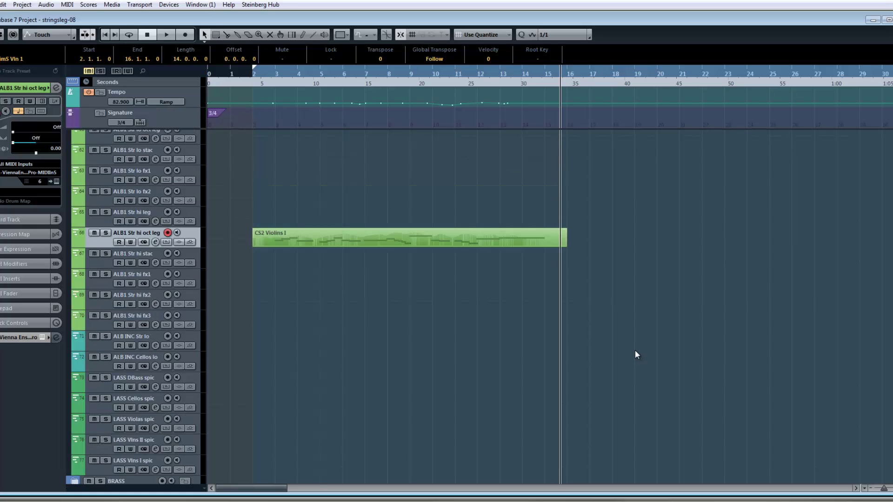
scroll(636, 354, up, 2)
scroll(637, 355, up, 1)
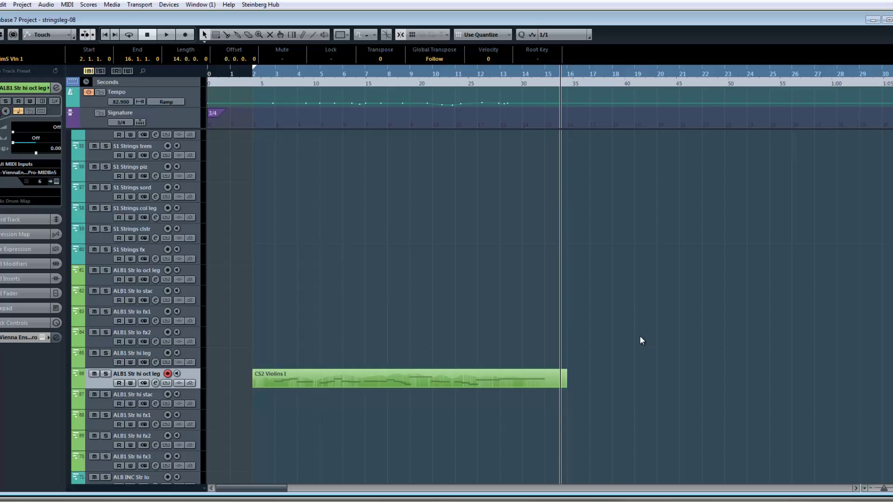
scroll(640, 337, up, 3)
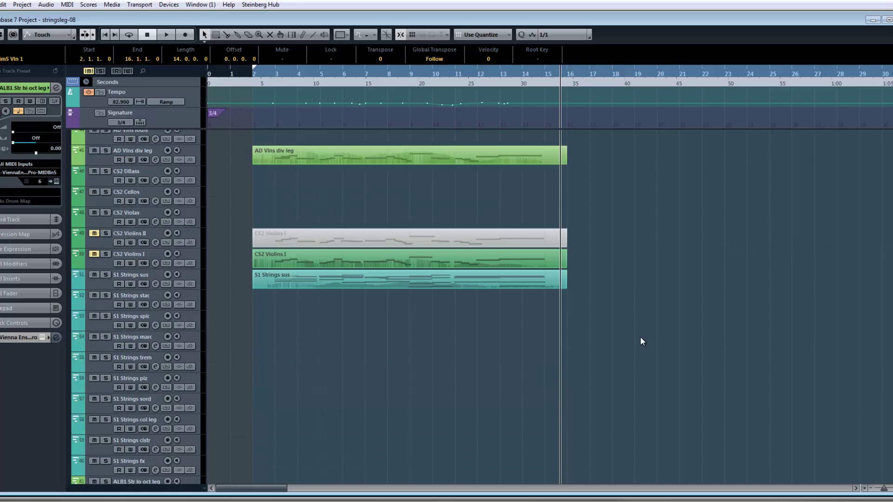
scroll(640, 338, up, 1)
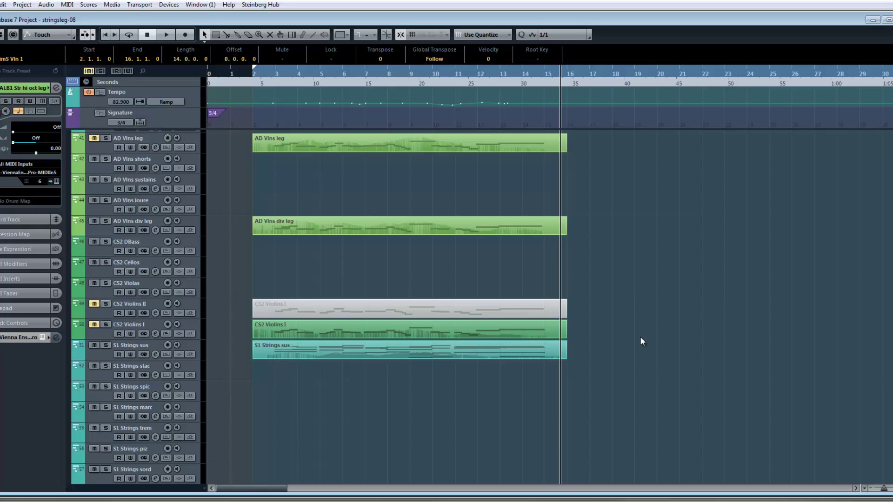
scroll(624, 333, down, 6)
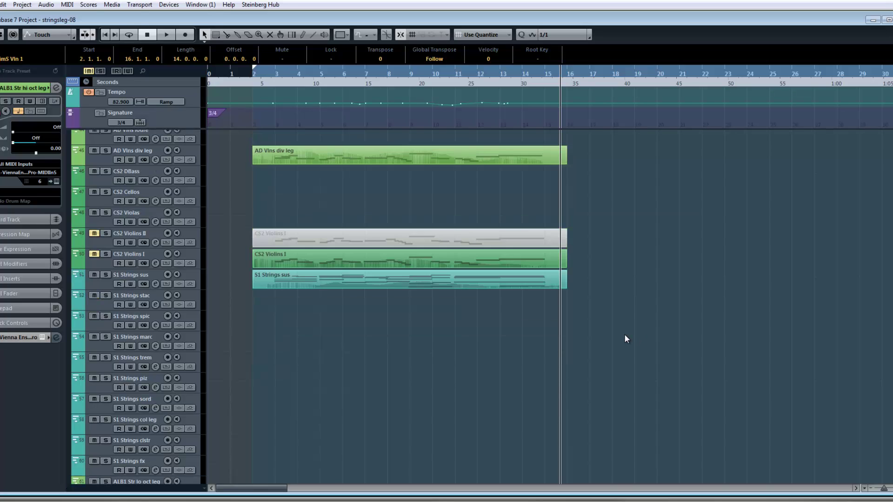
scroll(590, 326, down, 2)
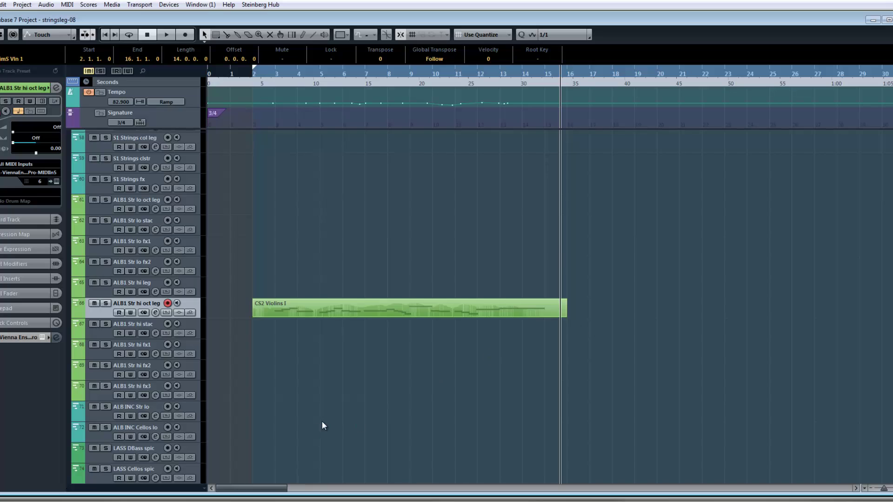
scroll(324, 424, down, 2)
scroll(324, 423, down, 2)
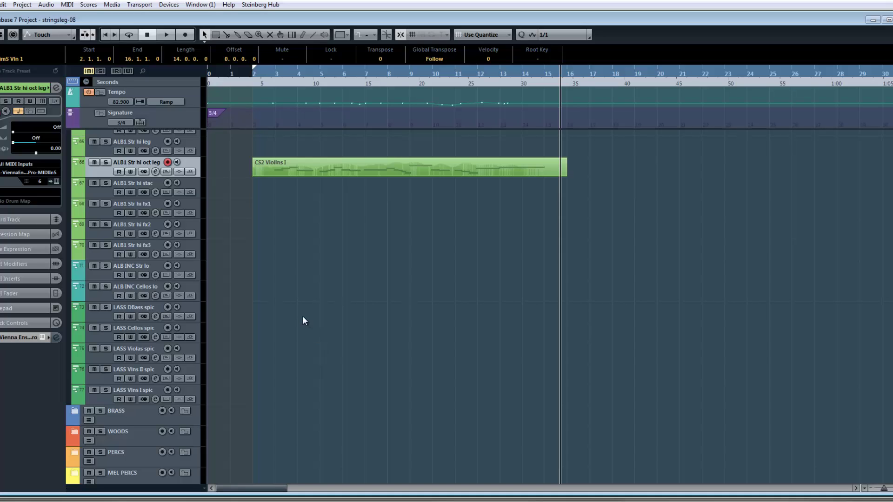
scroll(305, 324, up, 9)
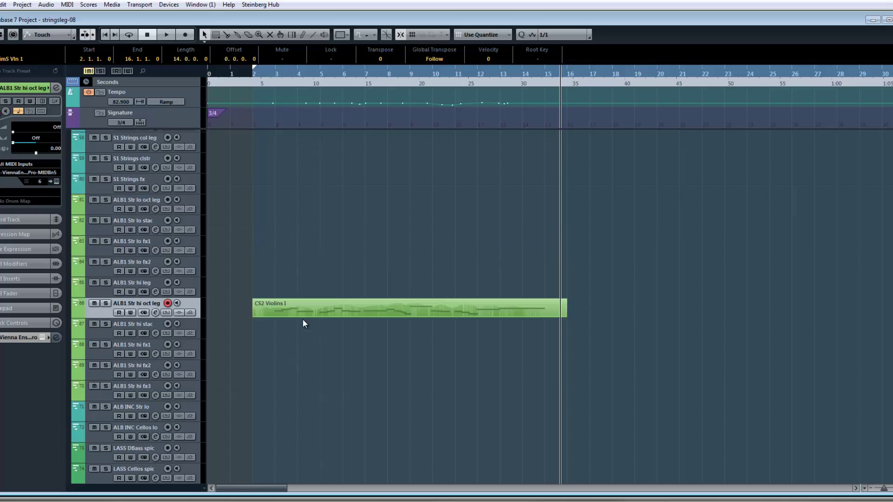
scroll(302, 319, up, 6)
scroll(285, 246, up, 3)
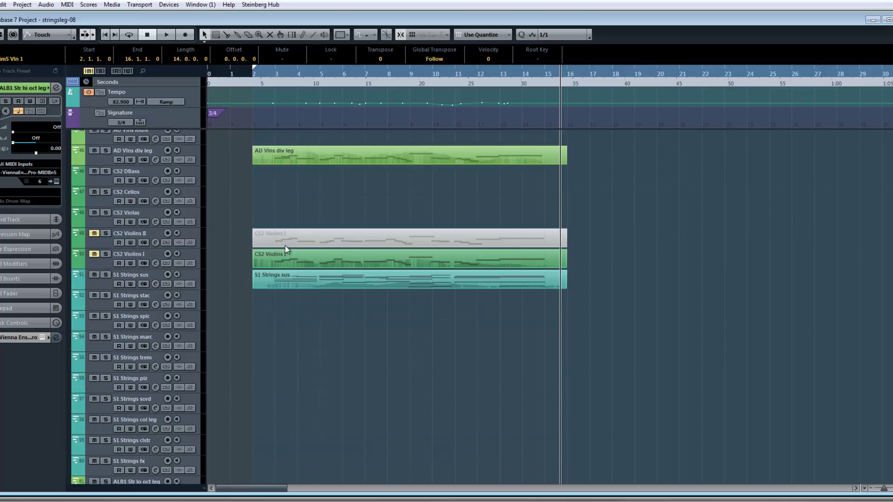
click(301, 280)
scroll(325, 200, up, 3)
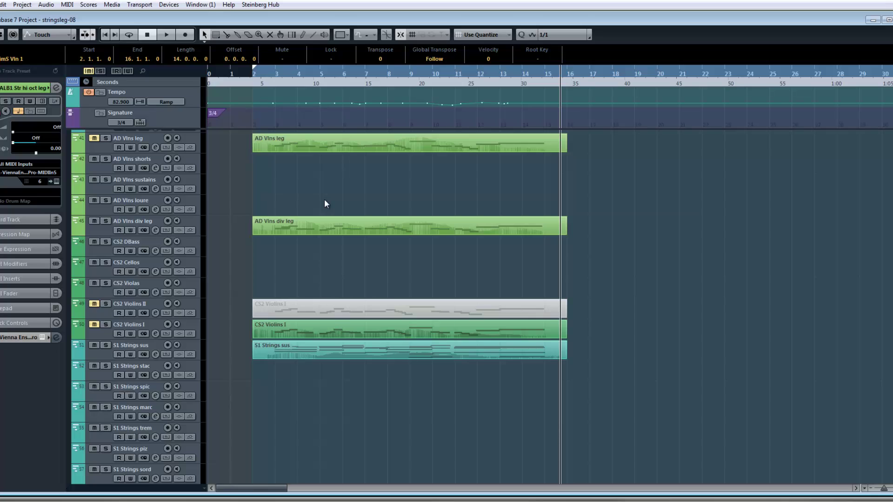
scroll(325, 204, down, 15)
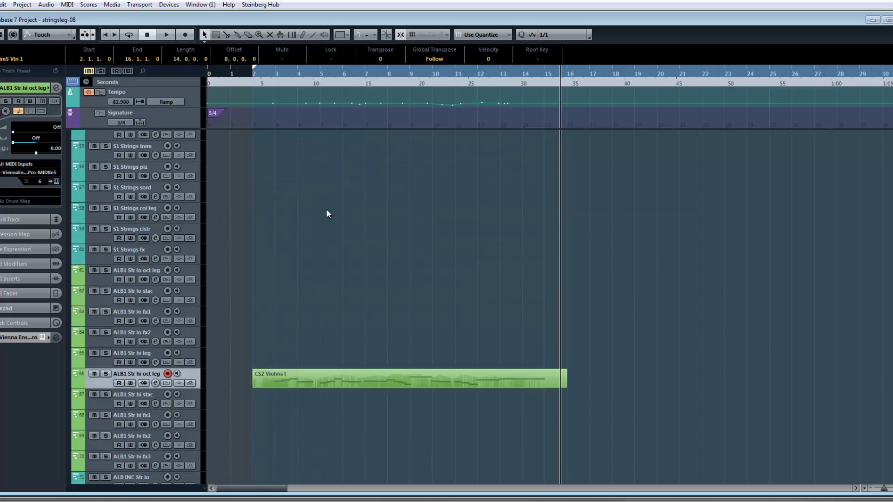
scroll(285, 385, down, 6)
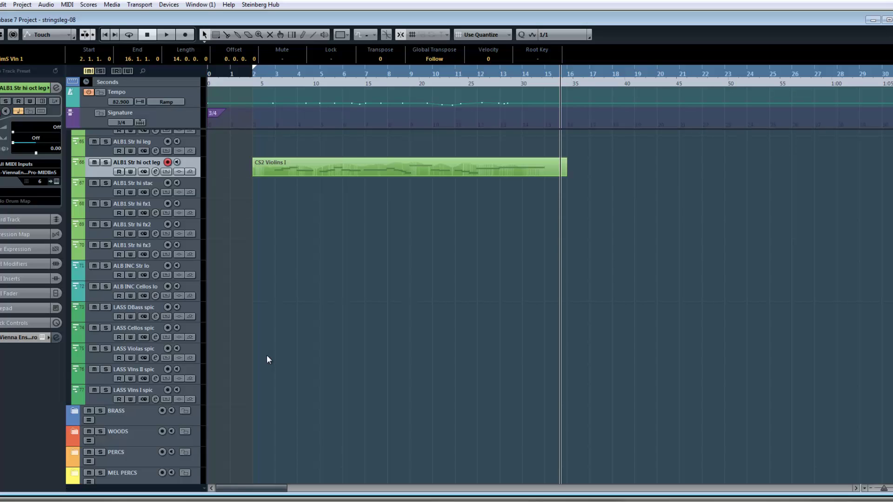
click(285, 352)
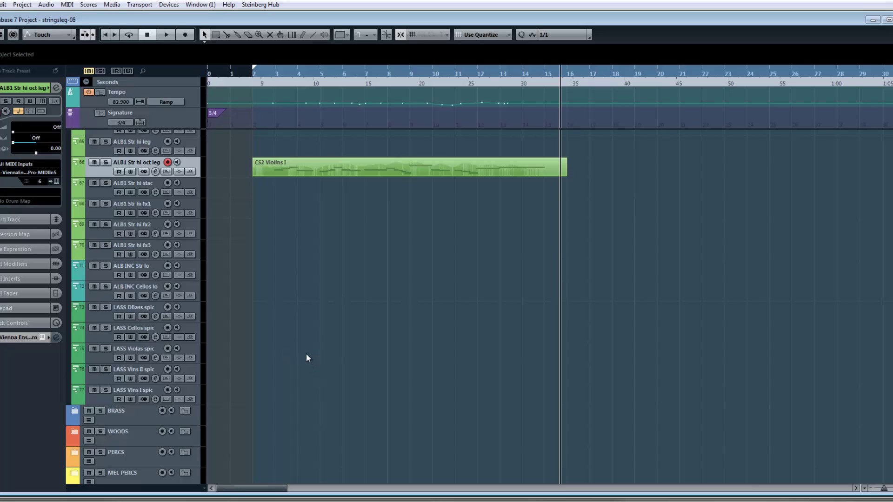
scroll(310, 356, up, 10)
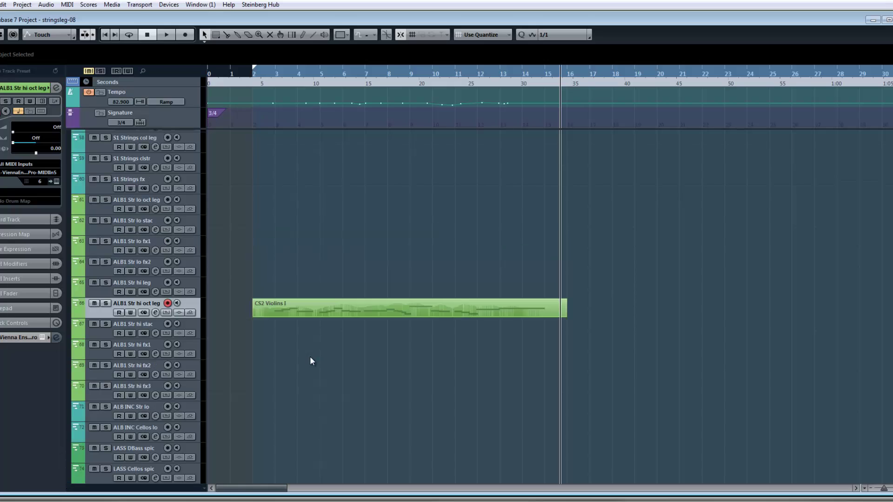
scroll(314, 363, up, 3)
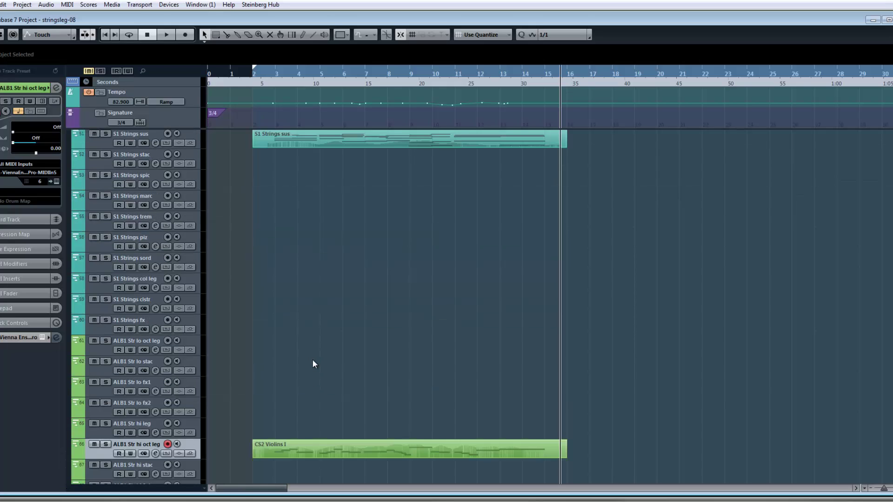
scroll(313, 363, down, 13)
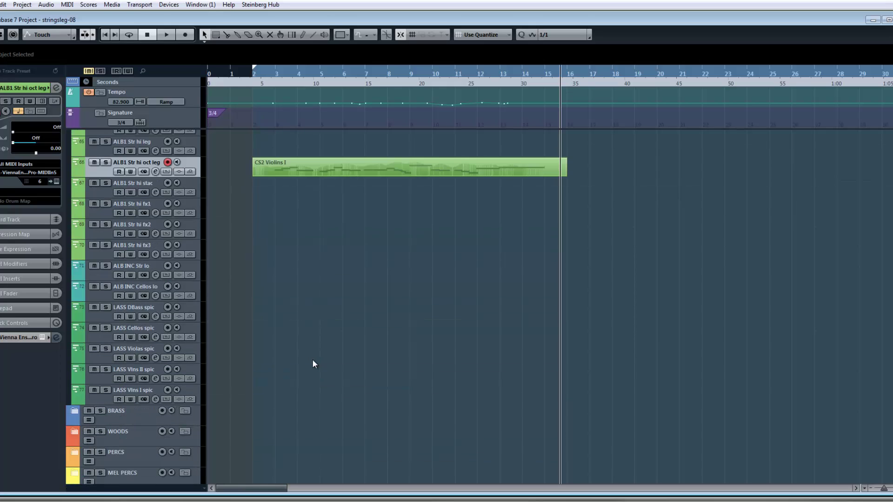
scroll(313, 364, up, 3)
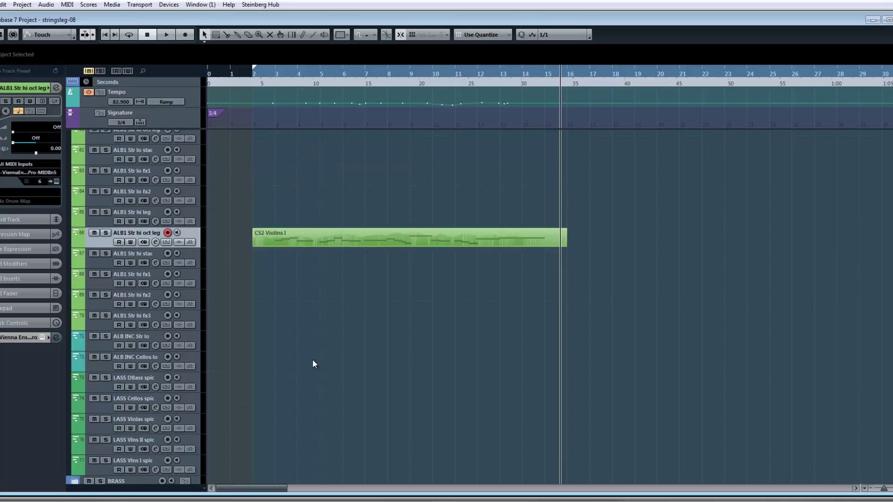
scroll(313, 363, up, 9)
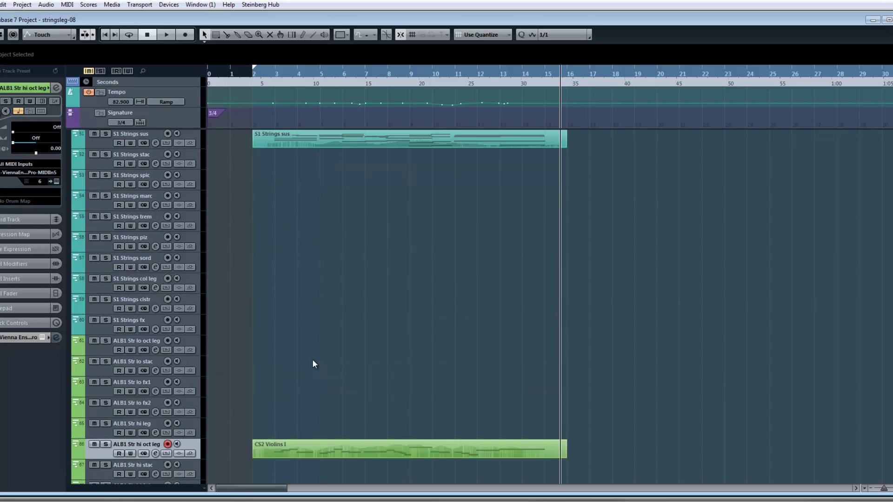
scroll(313, 364, up, 10)
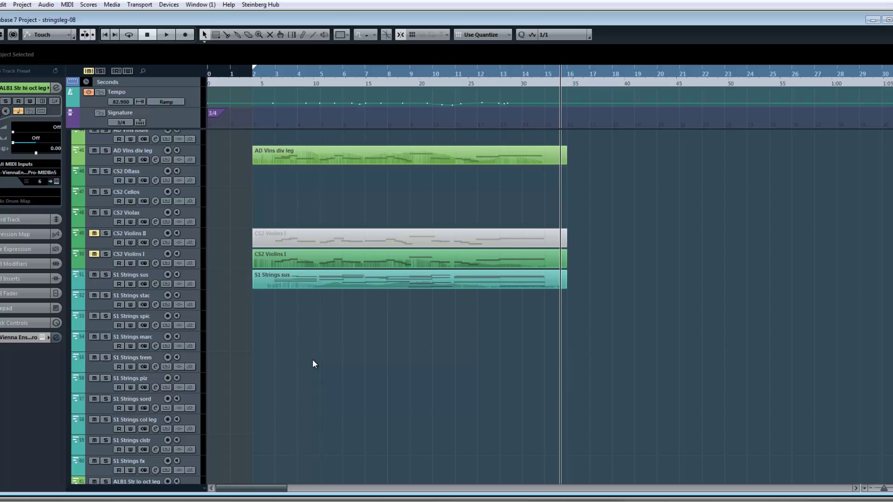
scroll(313, 363, up, 3)
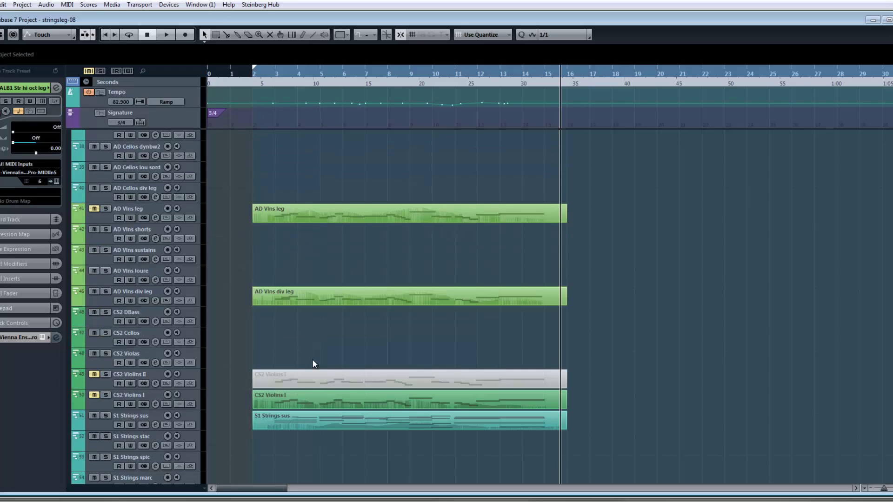
- Unmute the AD Vlns leg and both CS2 Violins tracks plus the CS2 Violins II part, and mute the AD Vlns div leg track
scroll(313, 364, down, 3)
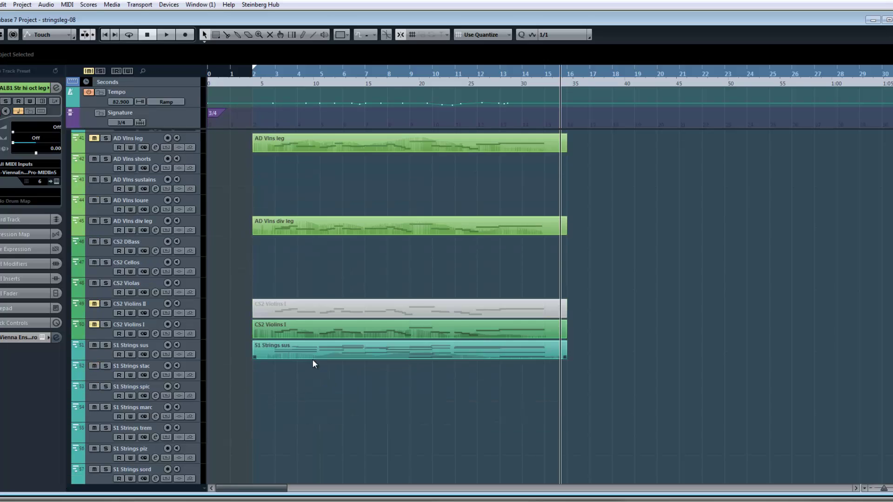
scroll(313, 361, up, 3)
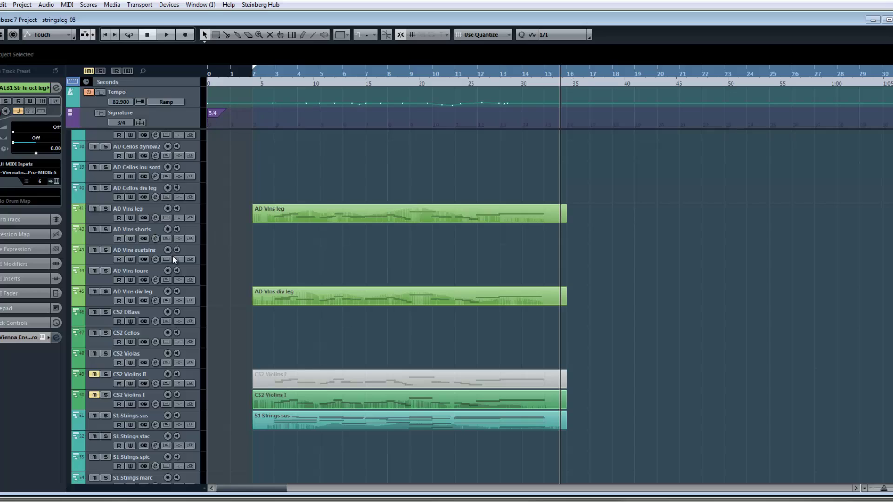
click(94, 291)
click(300, 380)
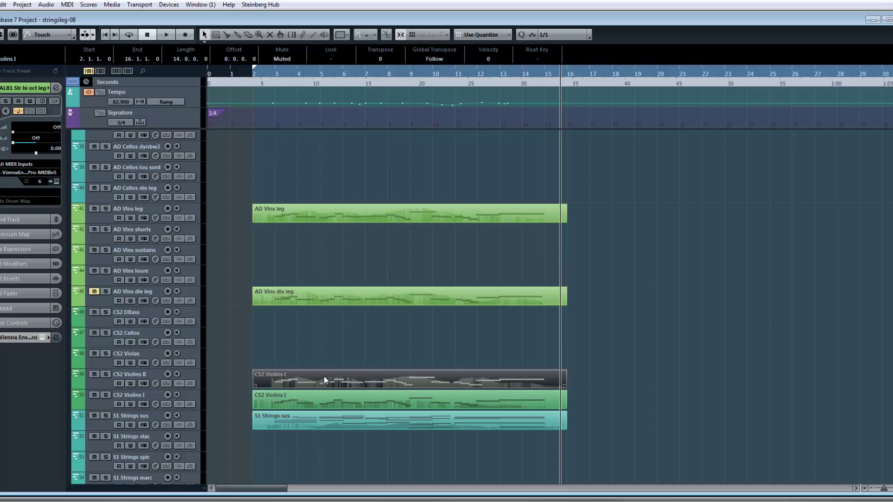
key(shift+u)
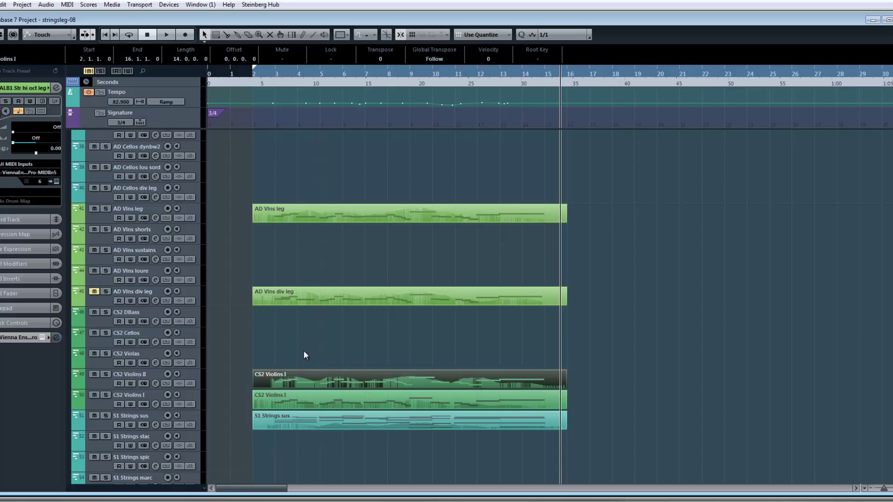
- Transpose all notes in the CS2 Violins I track's part up one octave in the Key Editor
double_click(281, 395)
click(250, 223)
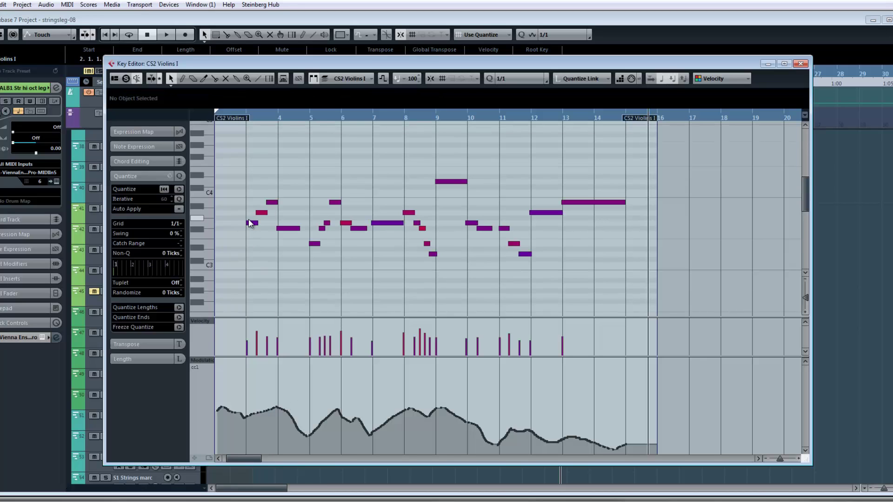
key(ctrl+a)
key(shift+Up)
scroll(248, 219, up, 1)
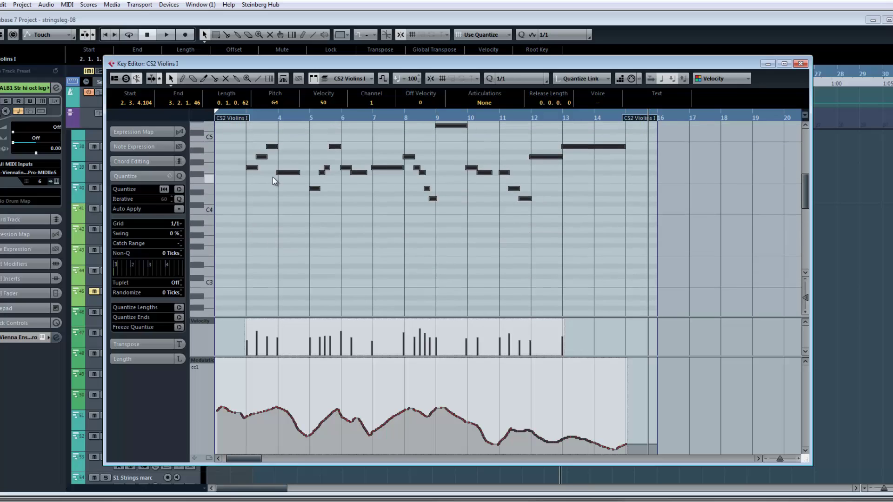
scroll(246, 207, up, 4)
scroll(254, 191, left, 2)
- Play the CS2 Violins I part from about bar 3 as a short check, and close the Key Editor
click(301, 119)
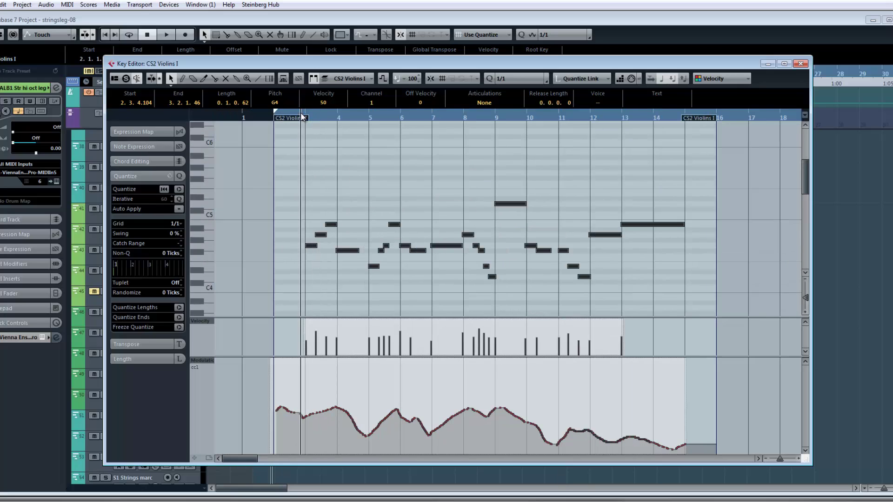
key(space)
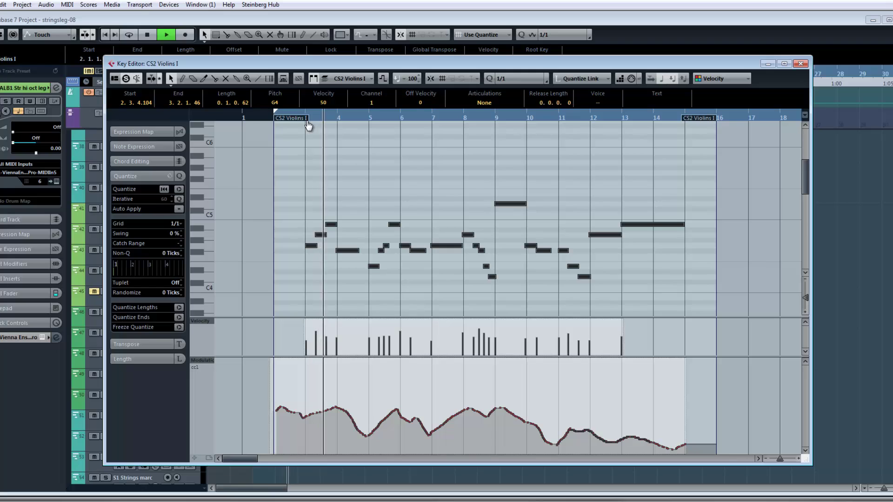
key(space)
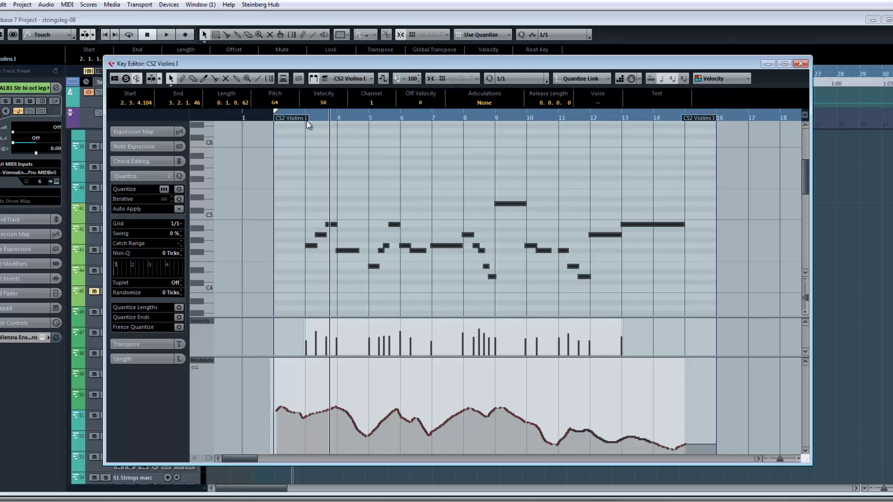
key(ctrl+e)
- Unmute the AD Vlns div leg track and mute the ALB1 Str hi oct leg track
scroll(325, 309, down, 3)
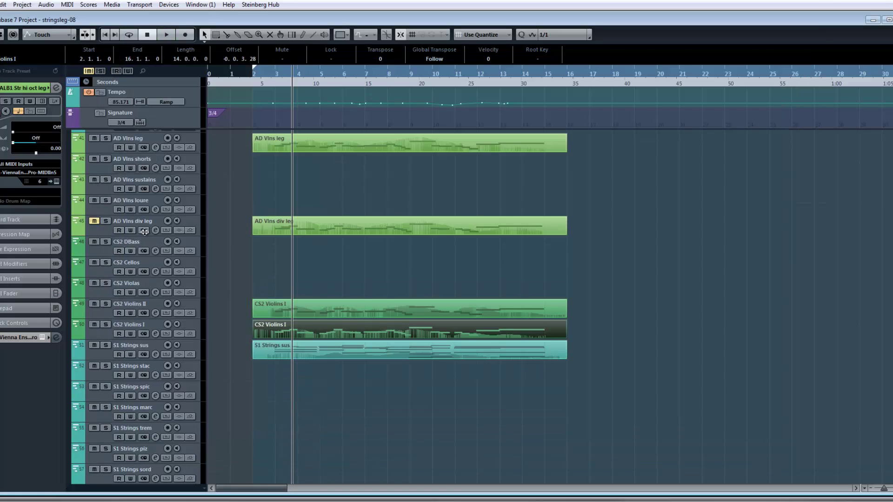
click(94, 222)
scroll(330, 288, down, 10)
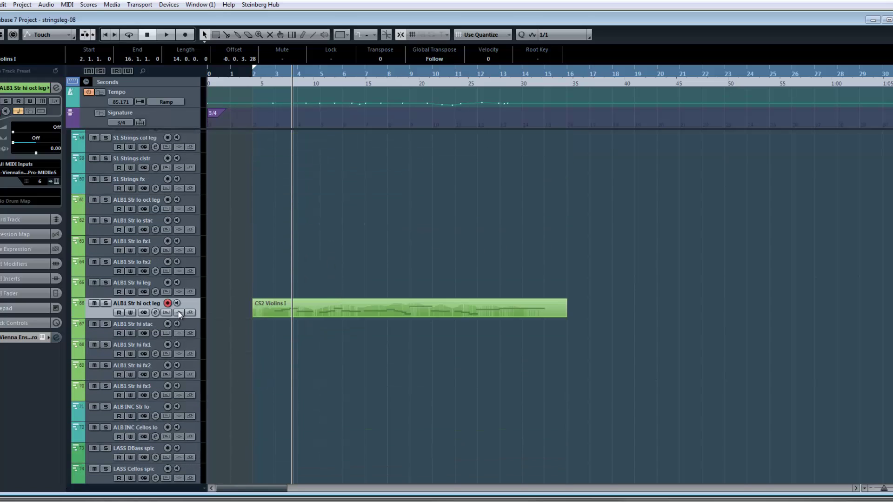
click(95, 304)
- Check the layered string tracks up to the VSL DimS violins and play the whole combination from bar 2 to past bar 15
scroll(353, 303, down, 5)
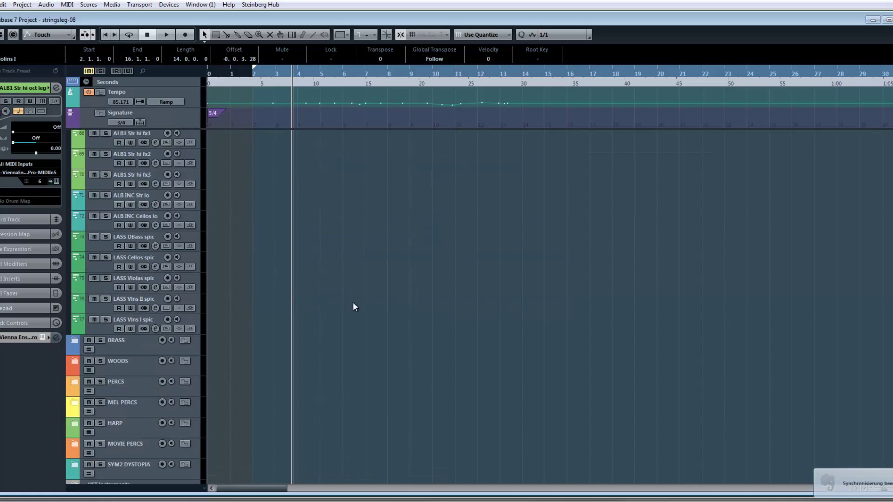
scroll(353, 303, up, 5)
scroll(353, 302, up, 10)
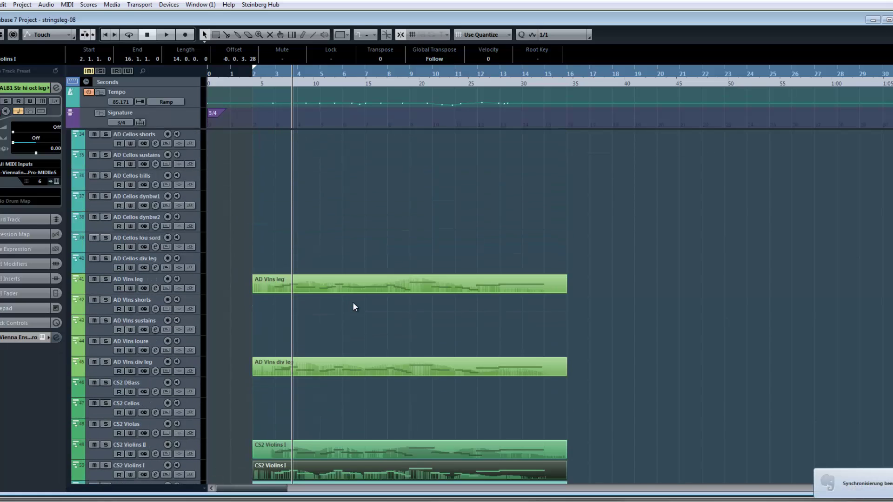
scroll(352, 302, up, 10)
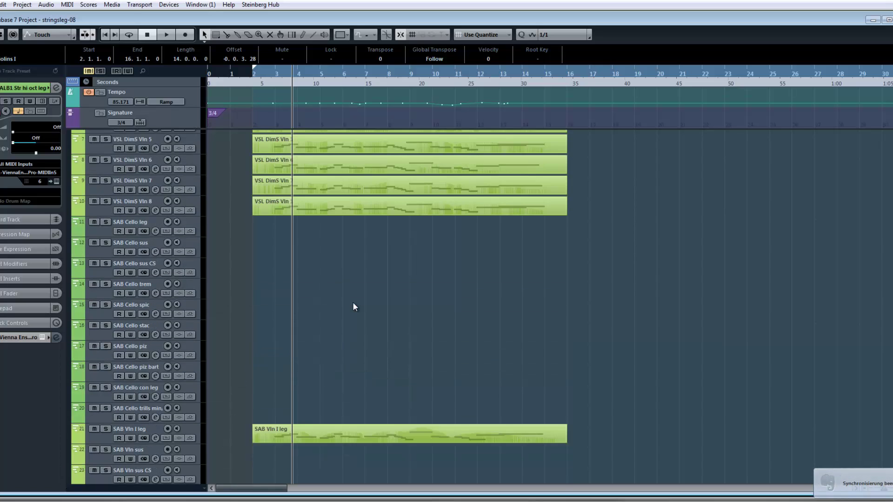
scroll(352, 303, up, 1)
scroll(352, 302, down, 6)
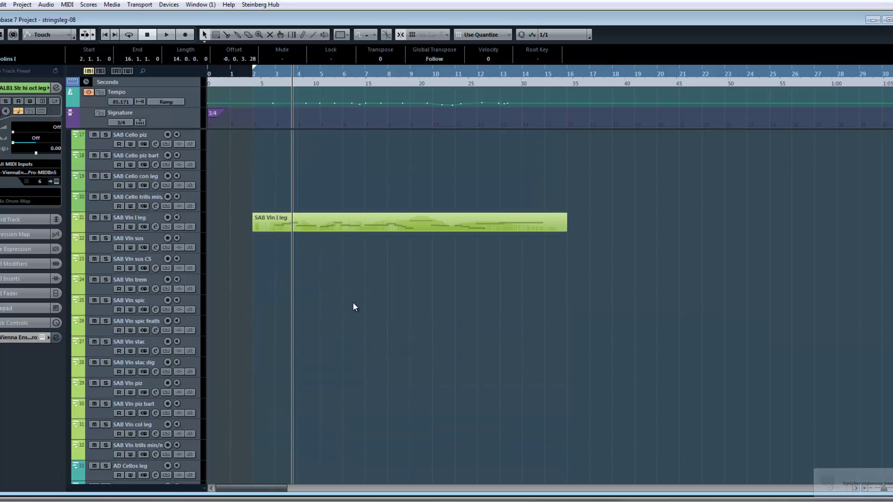
key(KP_1)
key(space)
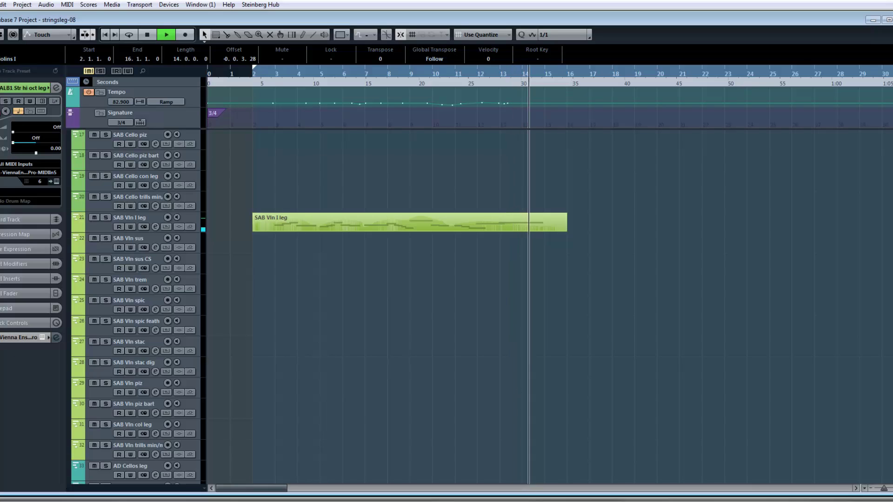
click(772, 333)
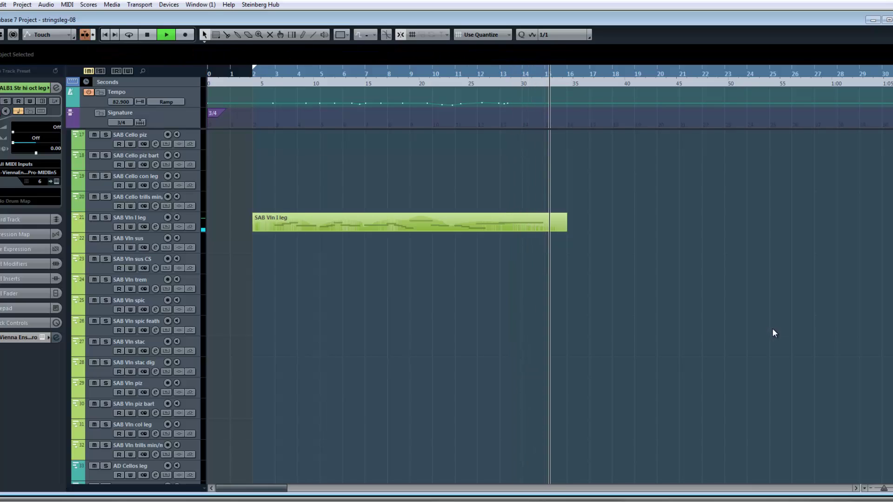
key(space)
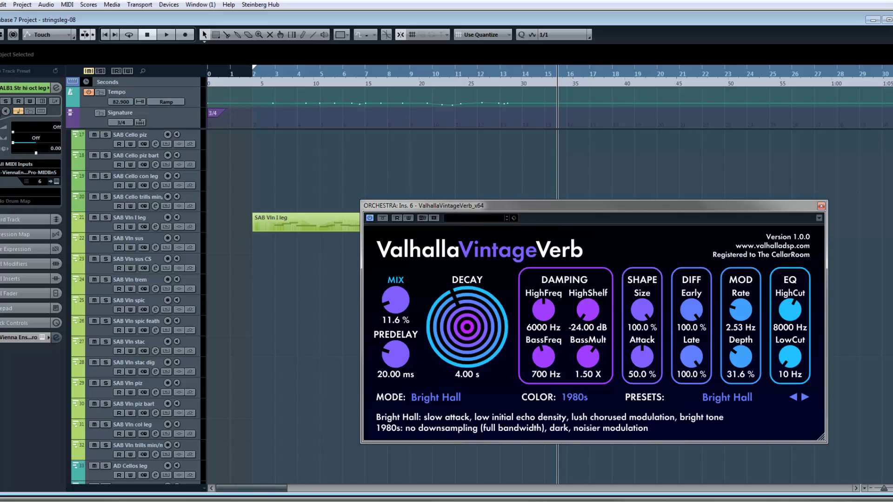
- Load the Randall Hall preset in the ORCHESTRA channel's ValhallaVintageVerb insert and set its mix to 17.6 %
drag(773, 214, 743, 193)
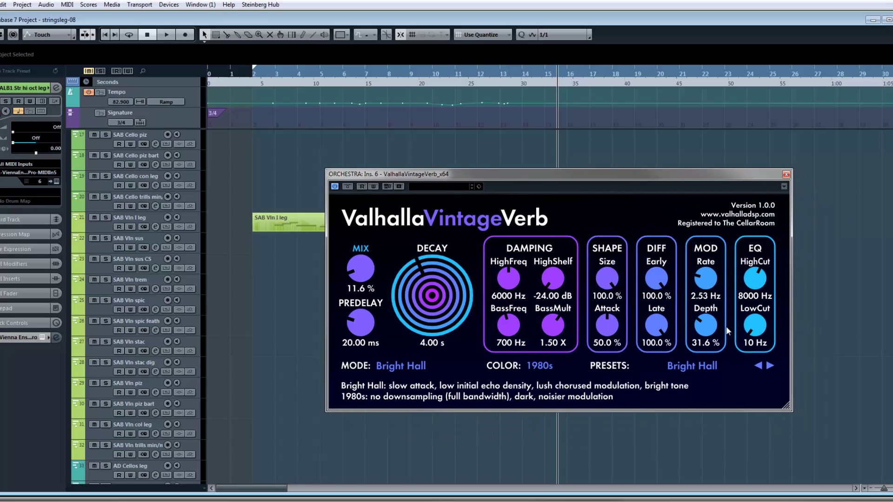
click(688, 366)
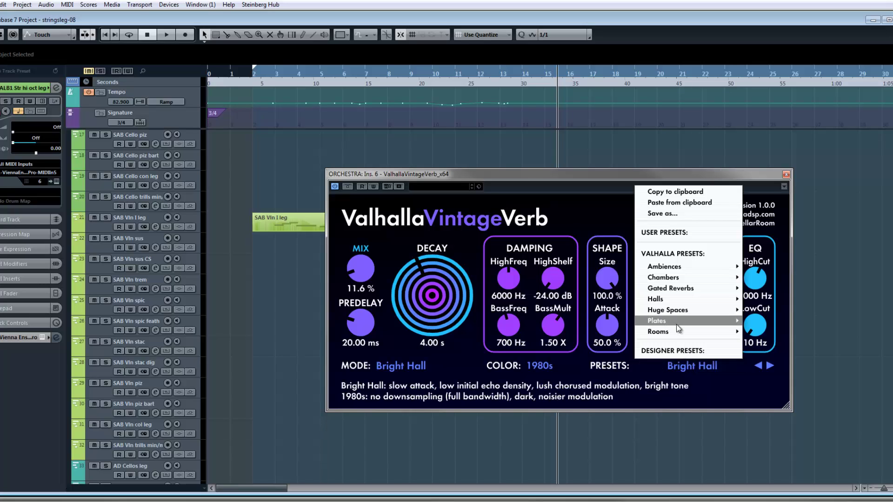
mouse_move(674, 297)
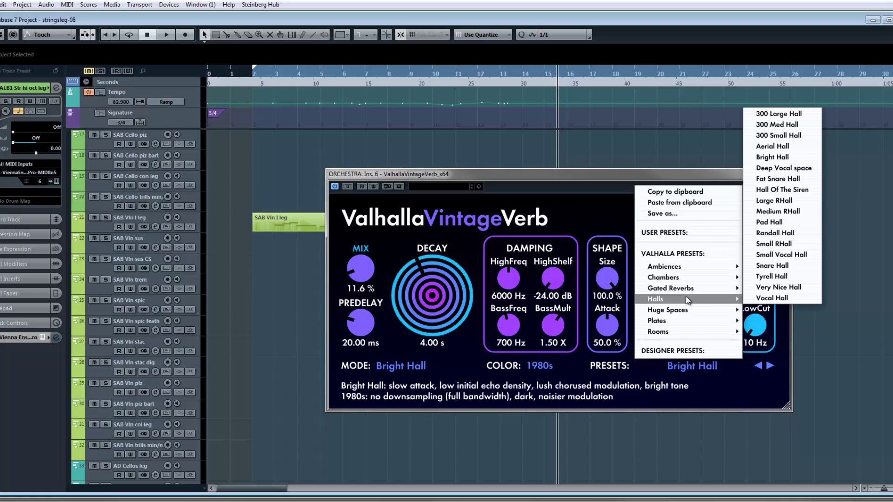
click(765, 233)
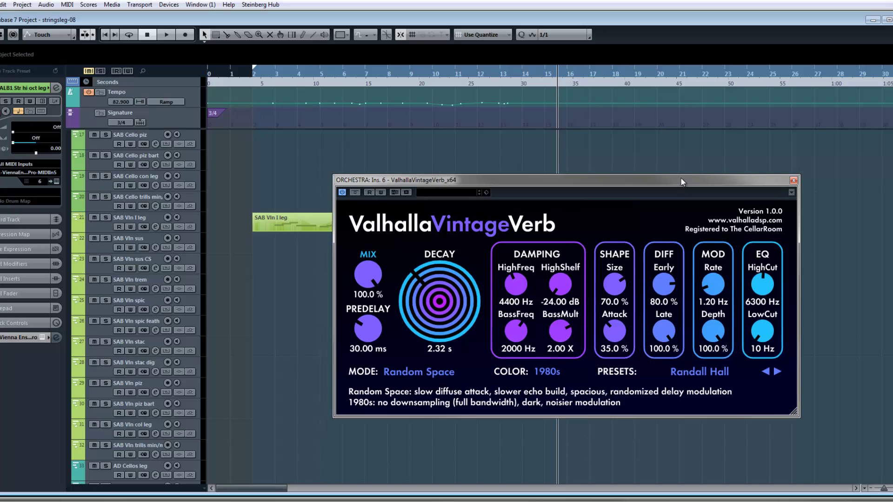
drag(368, 273, 377, 371)
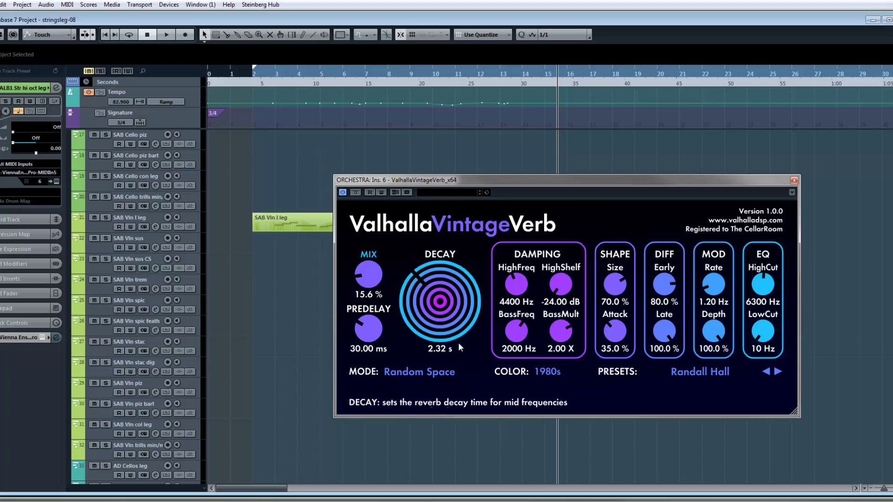
drag(370, 275, 370, 275)
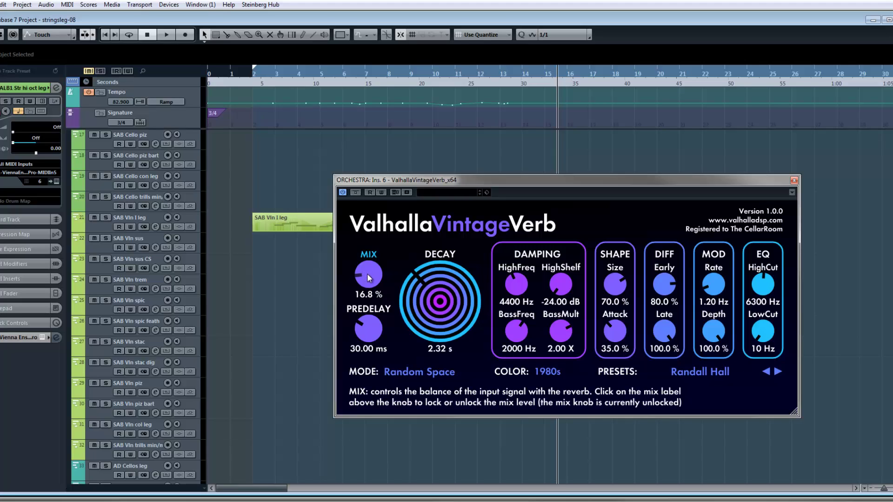
mouse_move(370, 278)
mouse_down()
mouse_move(371, 285)
mouse_move(368, 273)
mouse_up()
- Play the layered strings from bar 2 while raising the reverb mix to 25.6 %, and close the reverb window after bar 16
key(space)
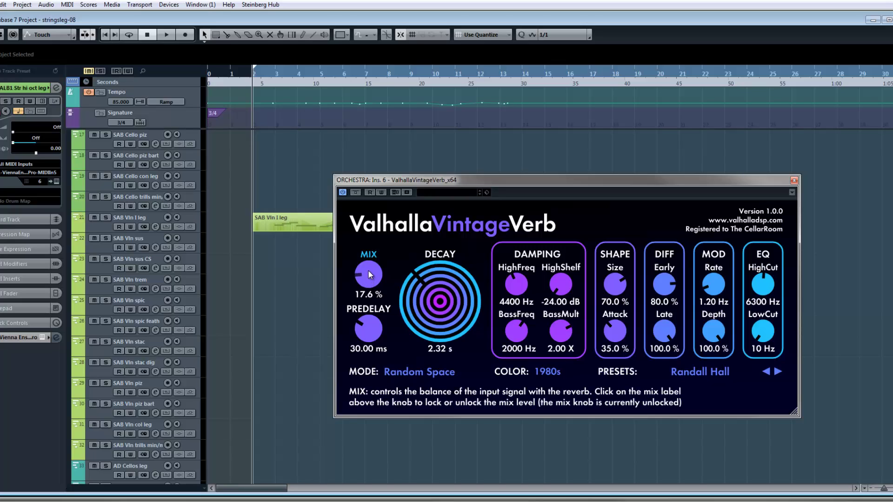
key(space)
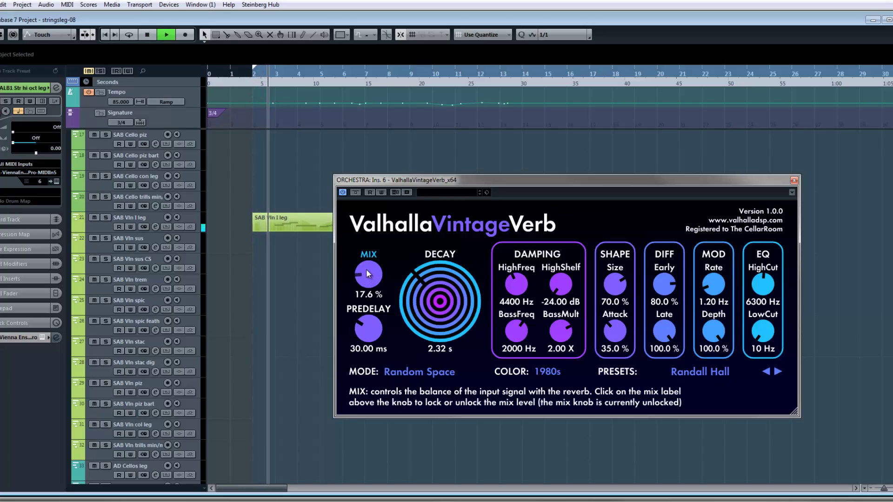
drag(366, 275, 366, 264)
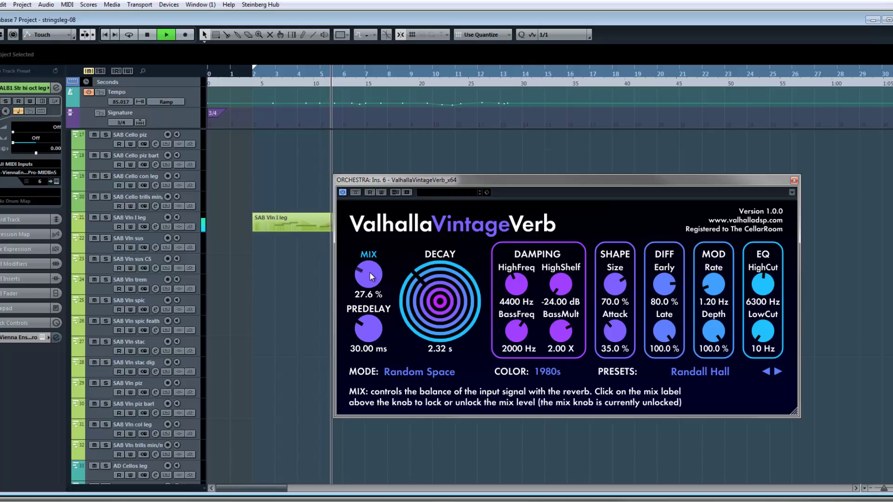
drag(367, 264, 372, 278)
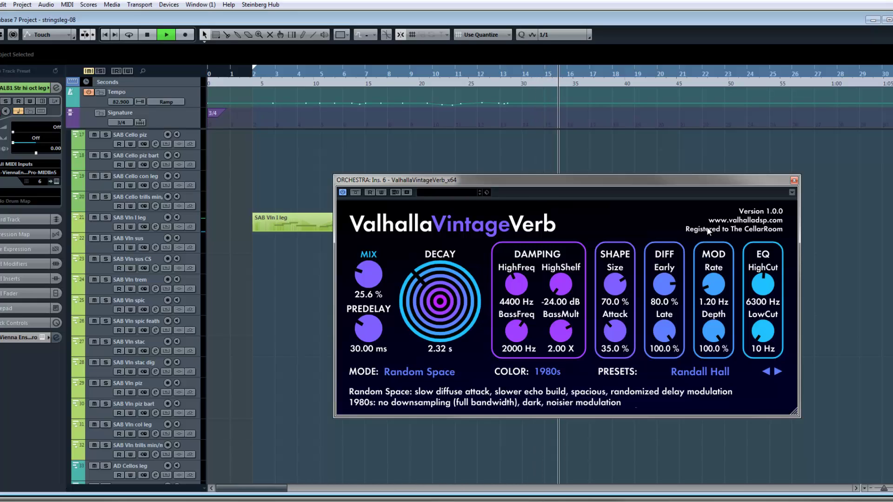
key(space)
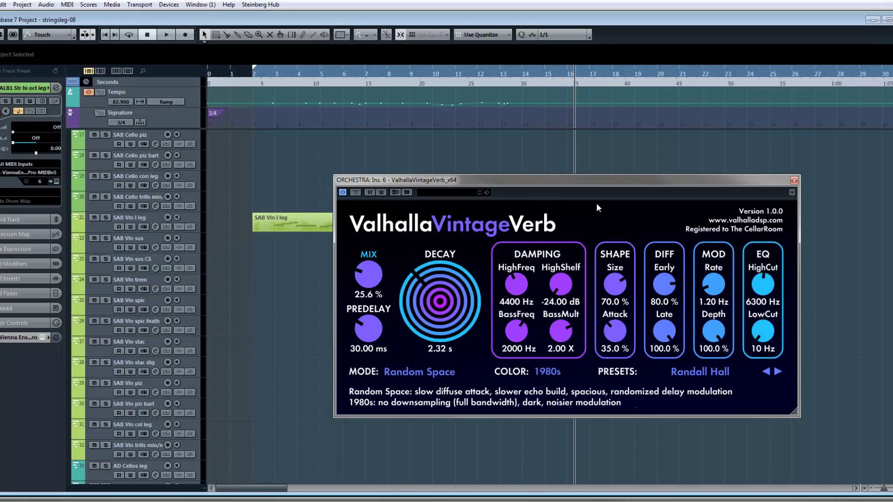
click(793, 180)
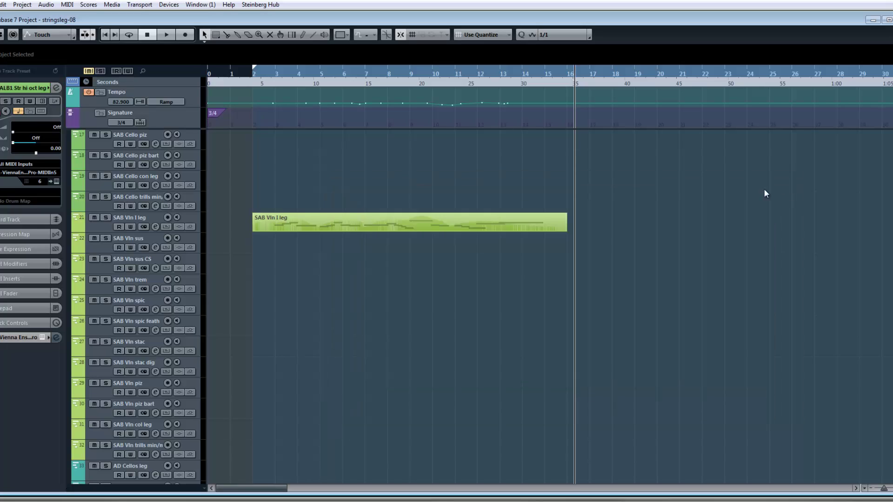
- Bypass the ORCHESTRA channel's ValhallaVintageVerb insert, play the strings briefly from bar 2, and close the reverb window
scroll(613, 248, up, 7)
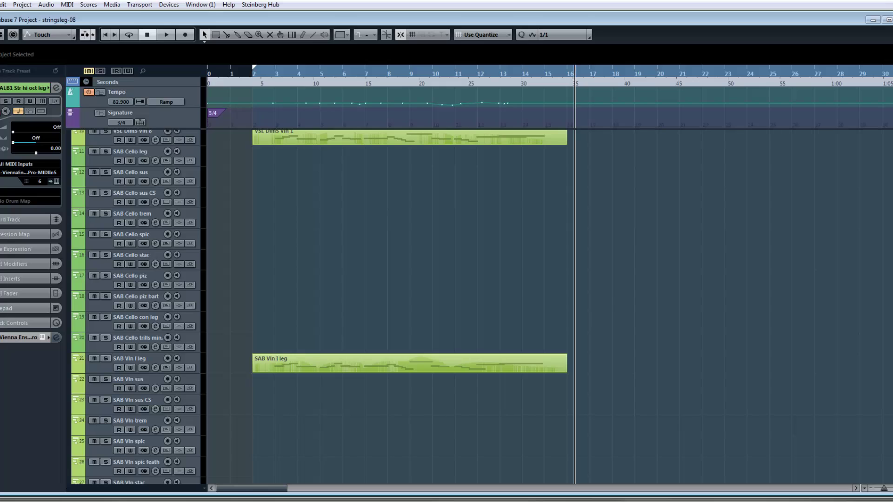
drag(580, 181, 570, 176)
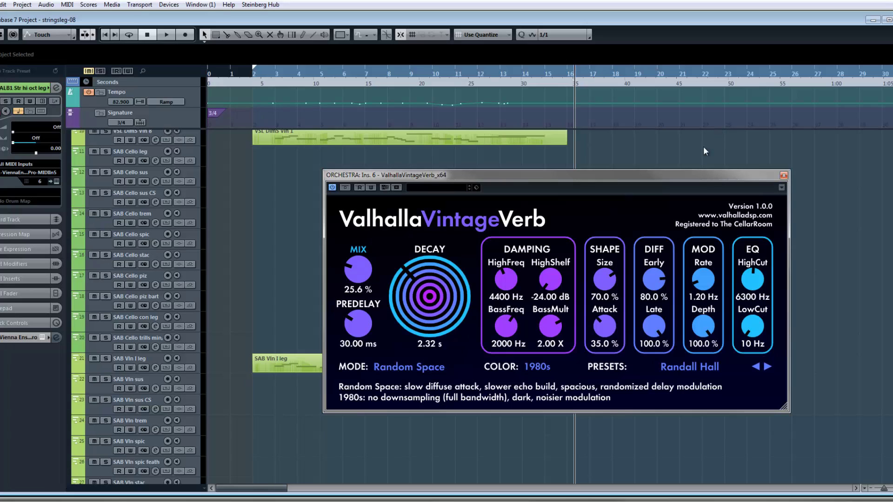
click(346, 186)
key(space)
key(space)
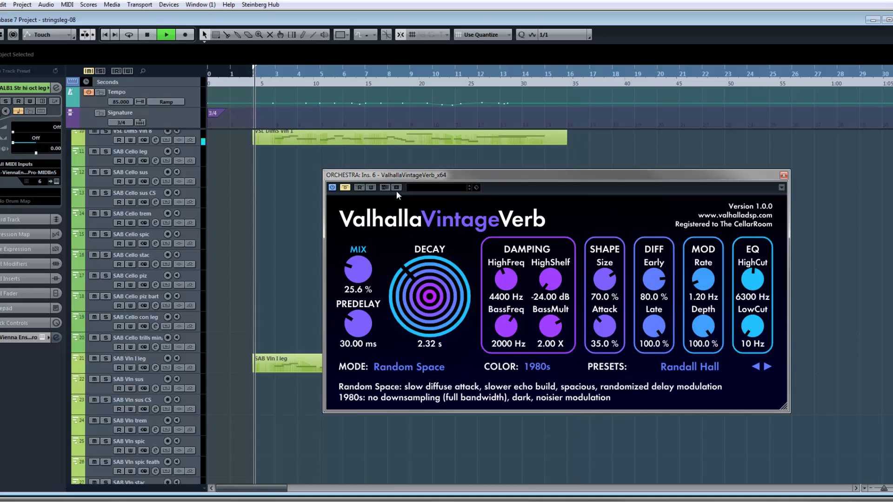
key(space)
key(space)
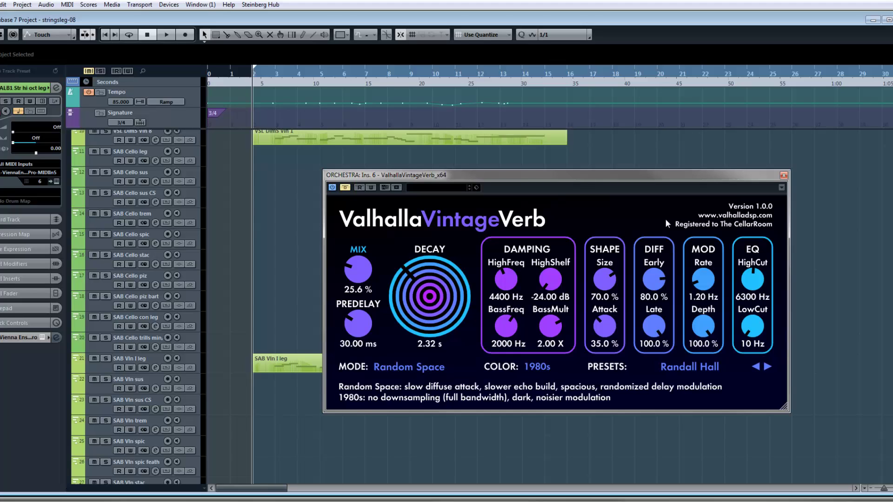
click(784, 176)
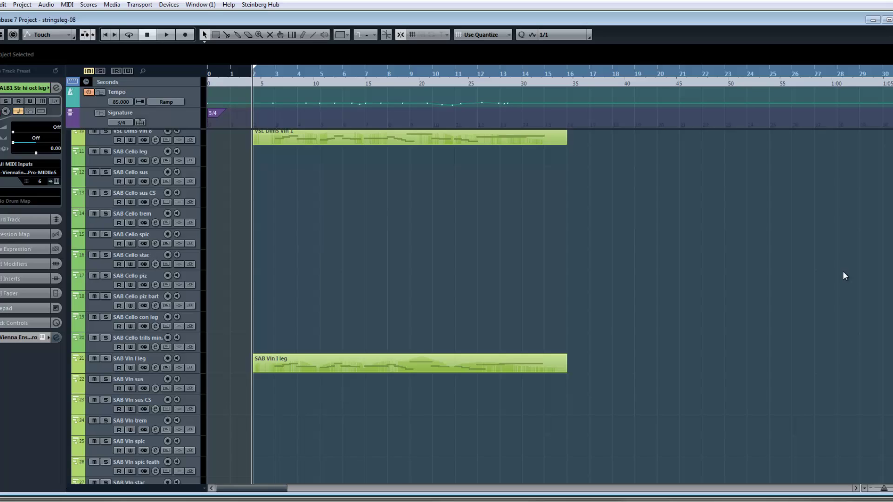
- Play the layered strings from bar 2 to past bar 15, reopen and close the ORCHESTRA reverb window, and place the playhead at bar 16
key(space)
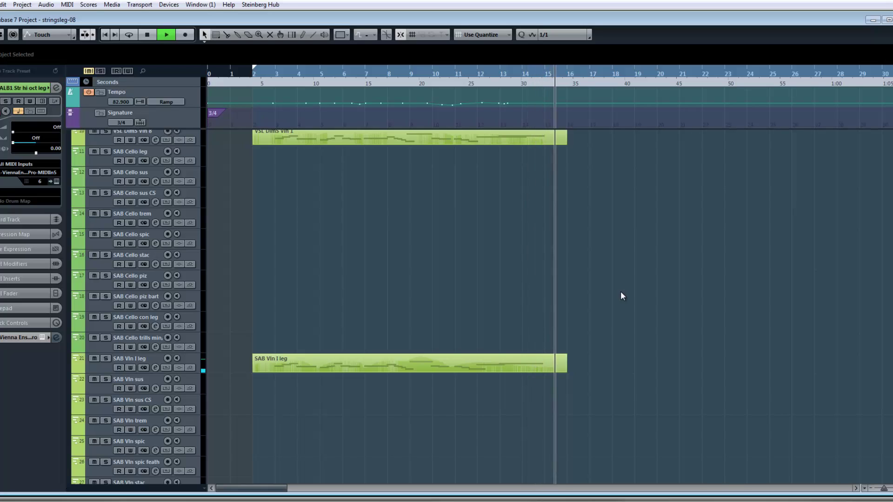
key(f)
key(space)
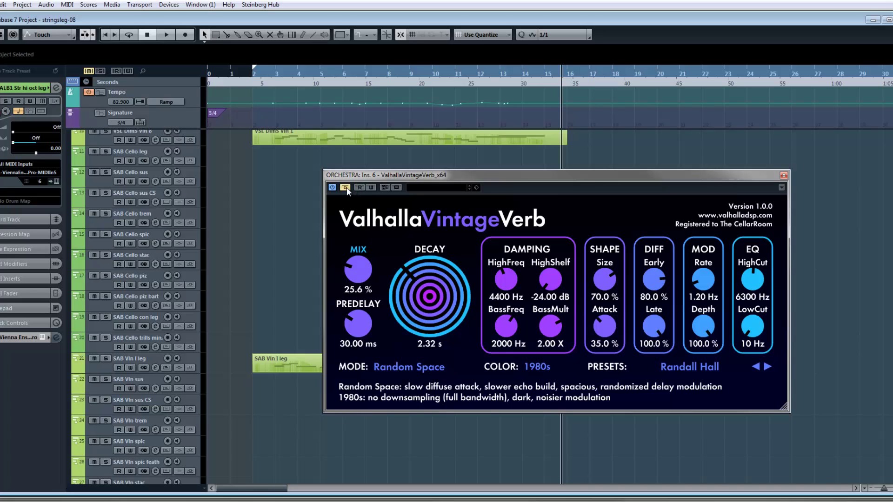
click(783, 175)
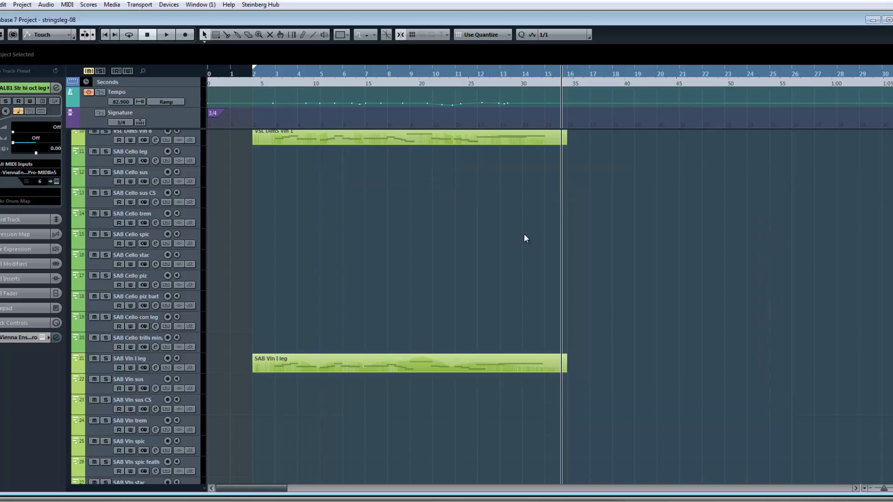
click(567, 73)
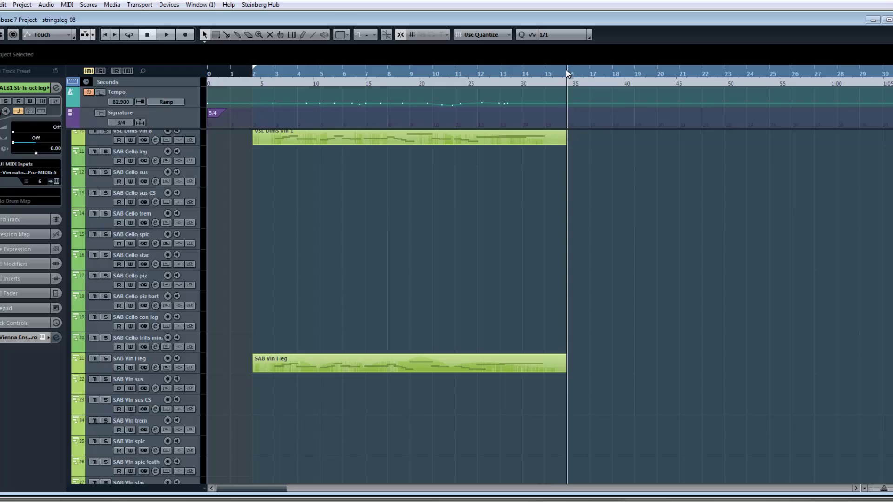
- Review the layered violin tracks from VSL DimS down to ALB1 Str hi oct leg, and return to the SAB Vln I leg track
scroll(444, 240, up, 3)
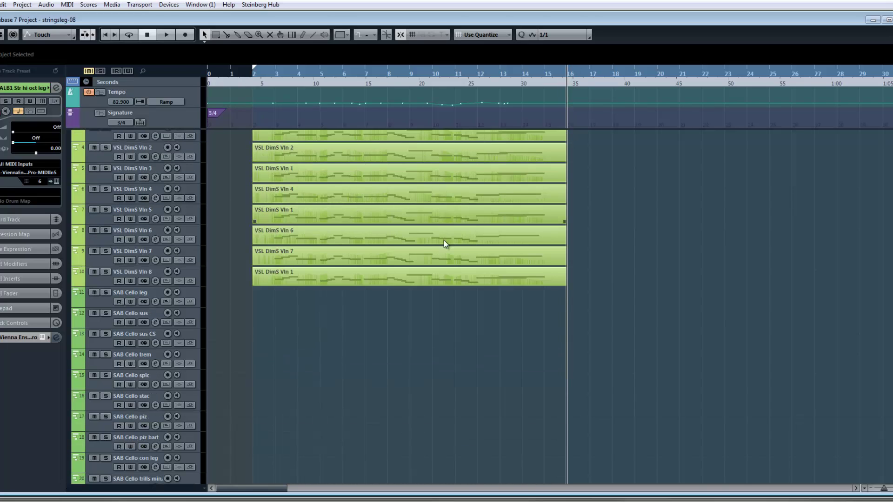
key(shift+g)
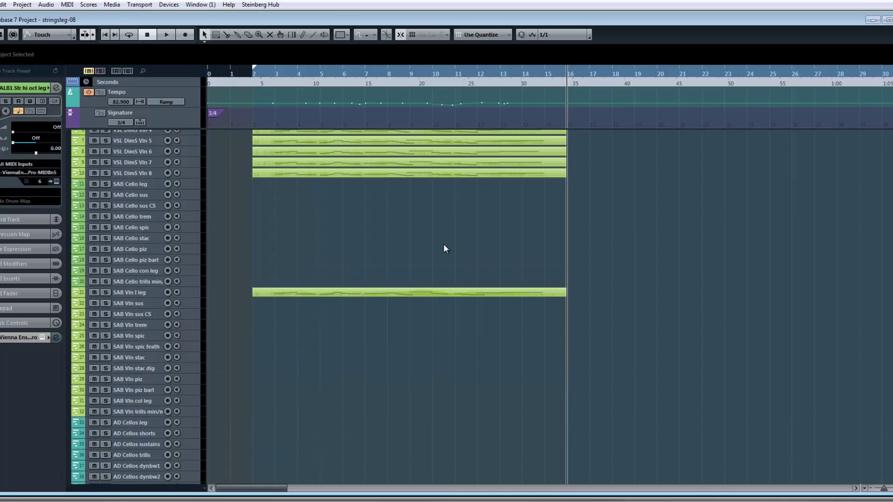
scroll(450, 257, up, 3)
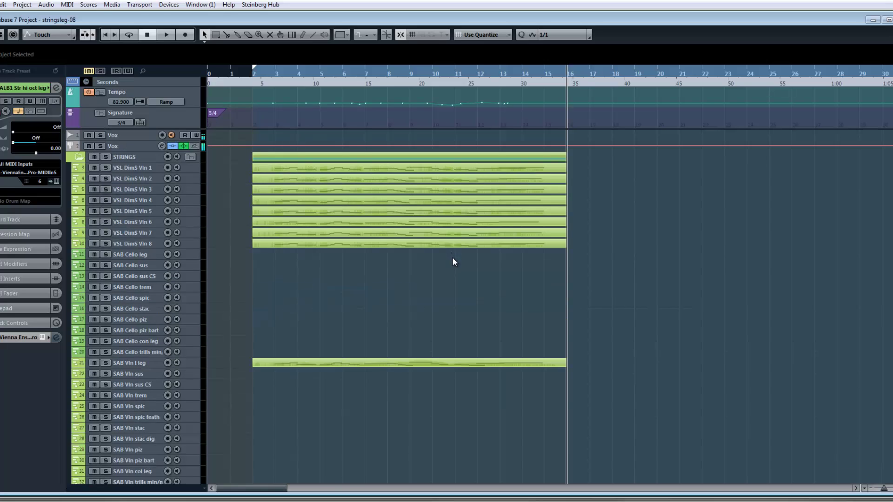
scroll(453, 259, down, 8)
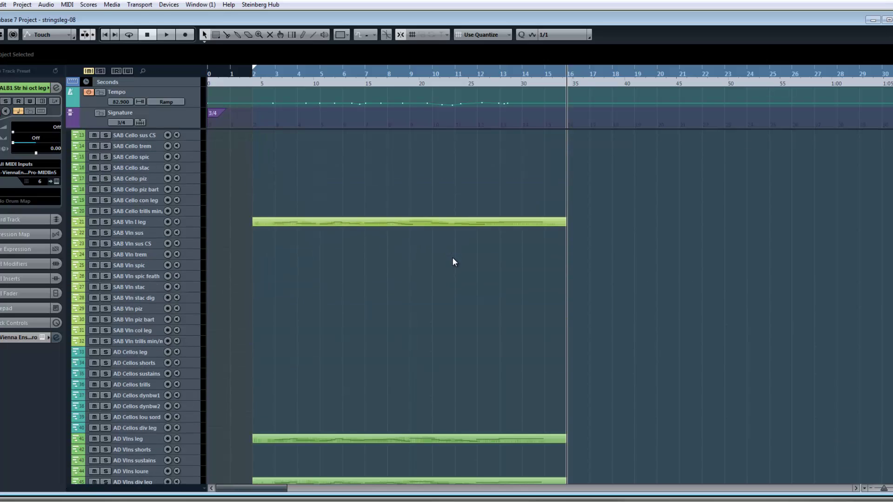
scroll(454, 262, down, 5)
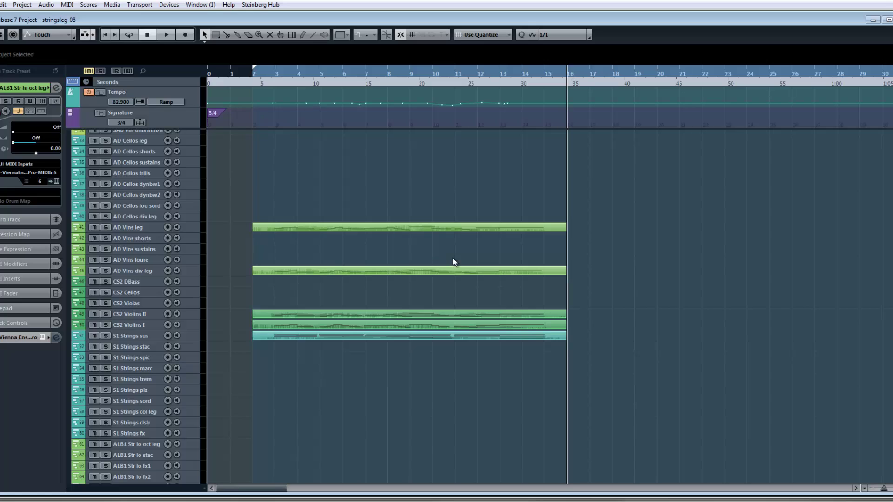
scroll(453, 263, down, 3)
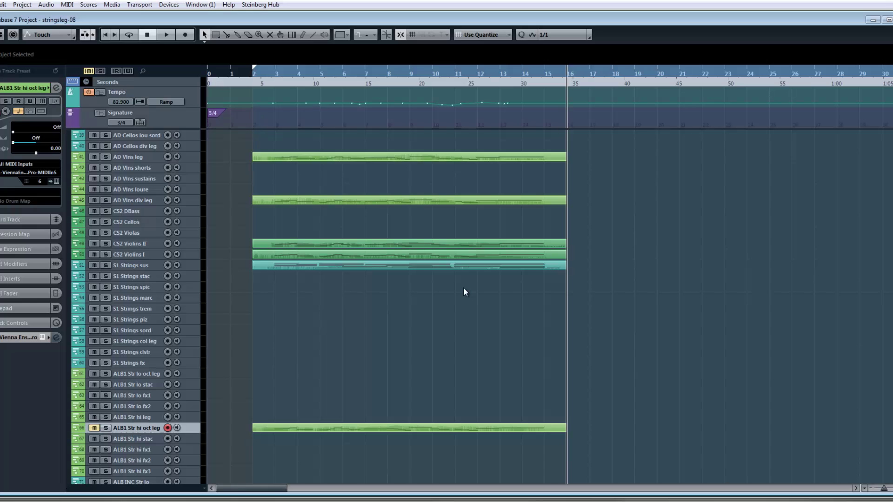
scroll(282, 315, up, 3)
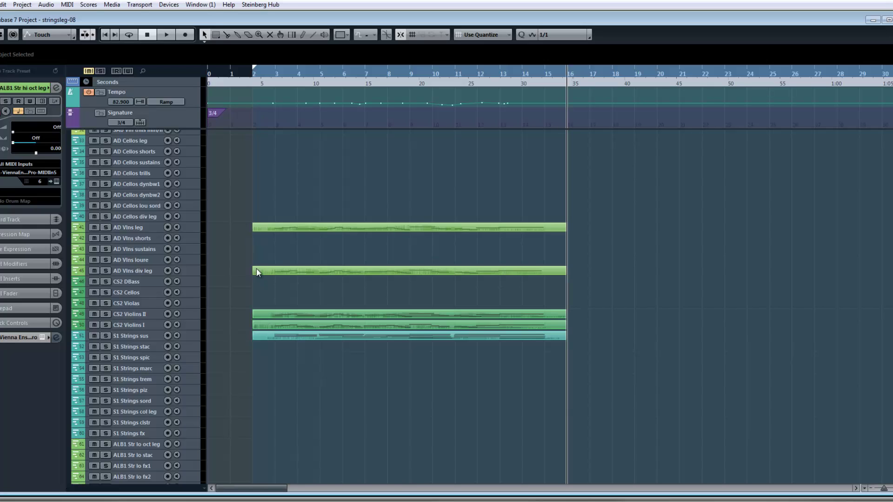
scroll(250, 268, up, 3)
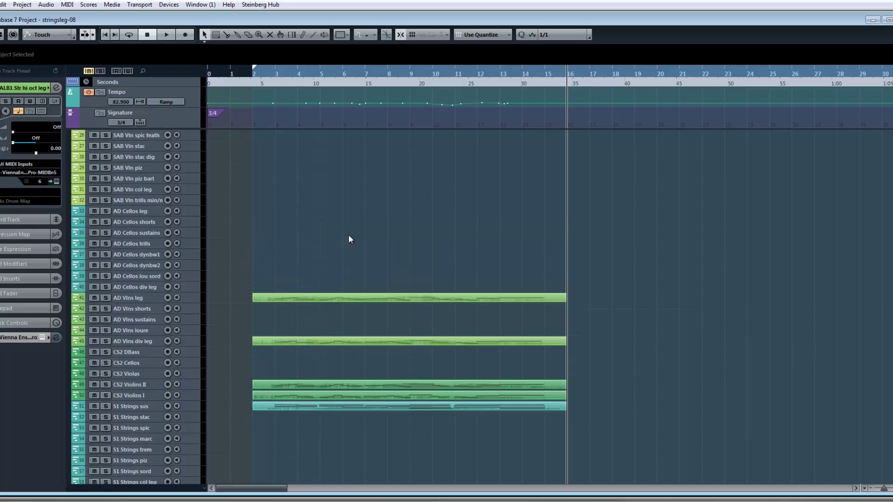
scroll(348, 235, up, 3)
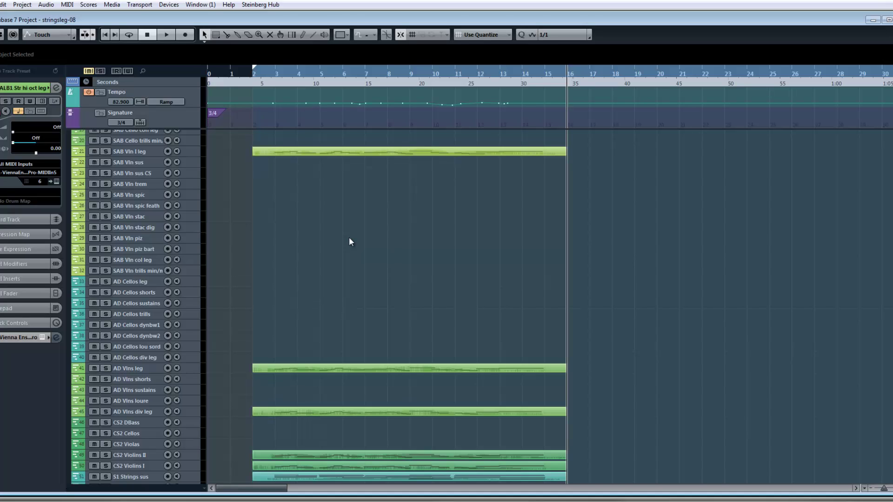